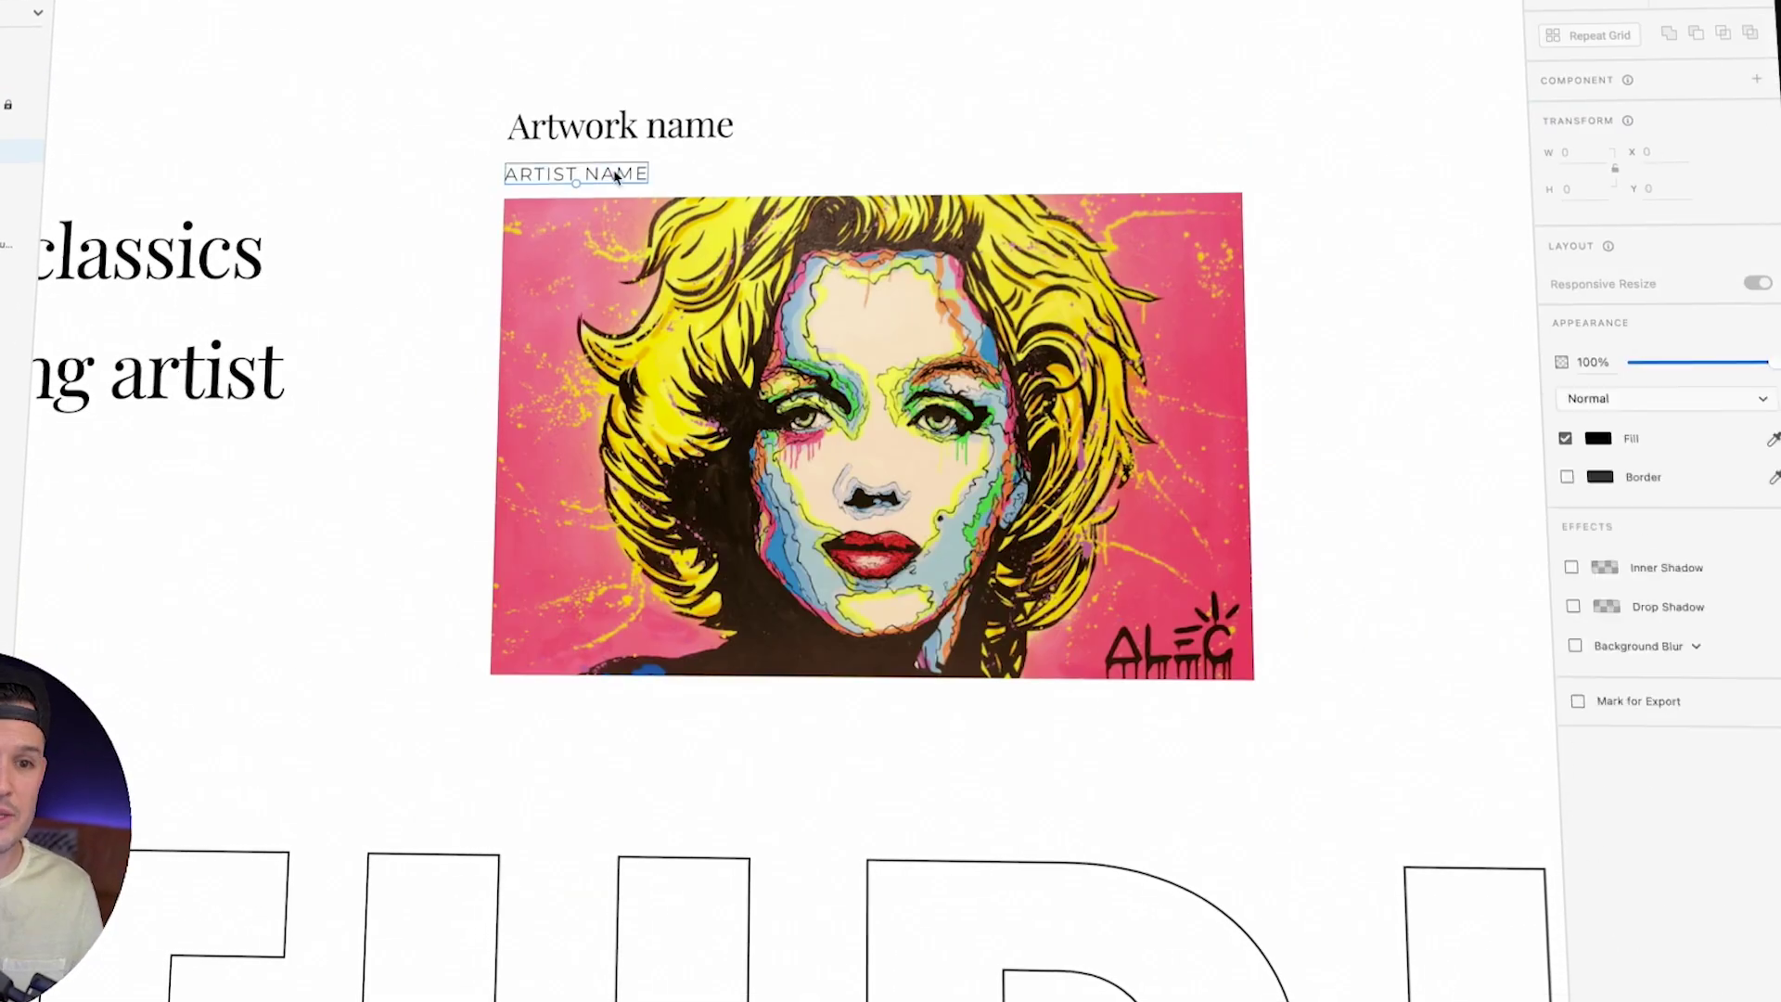
Step: Type the artist name and artwork caption on the starting Art Gallery artboard
type("JESSE SHOWALTERMonroe in color")
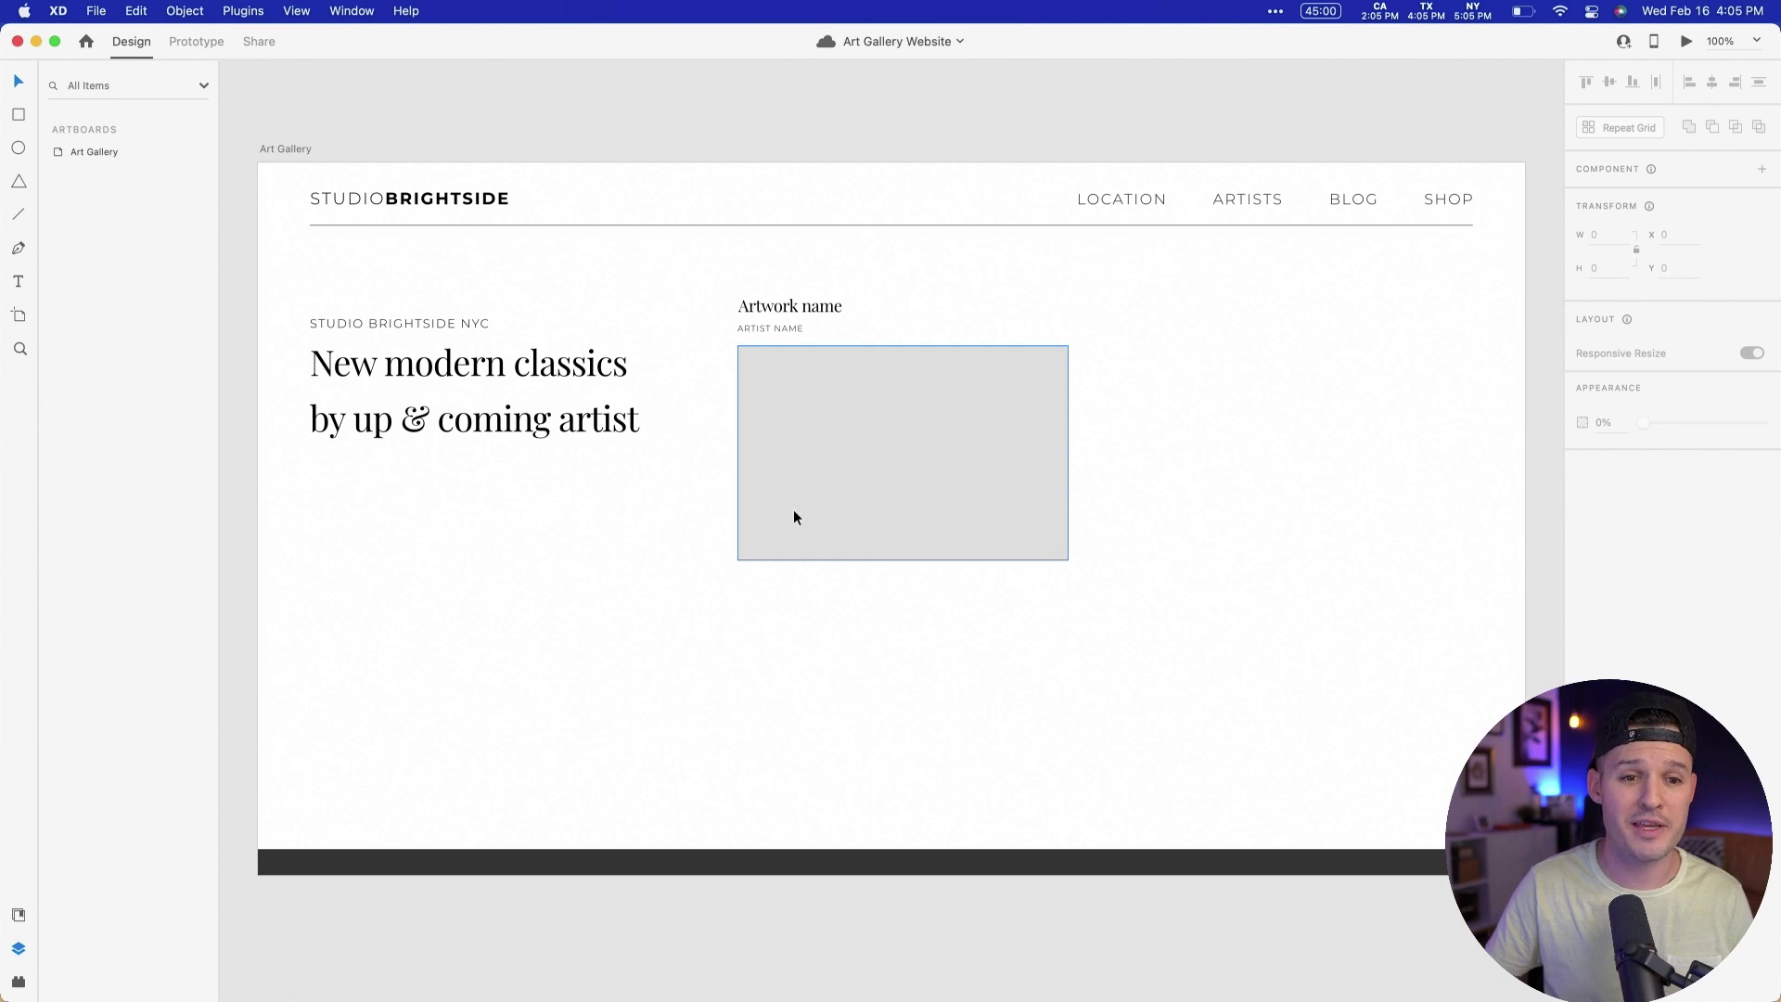
Step: Shrink the XD window and Quick Look the desktop artwork images, from retro.jpg to contemporary-art.jpg
left_click_drag(1776, 495, 1656, 297)
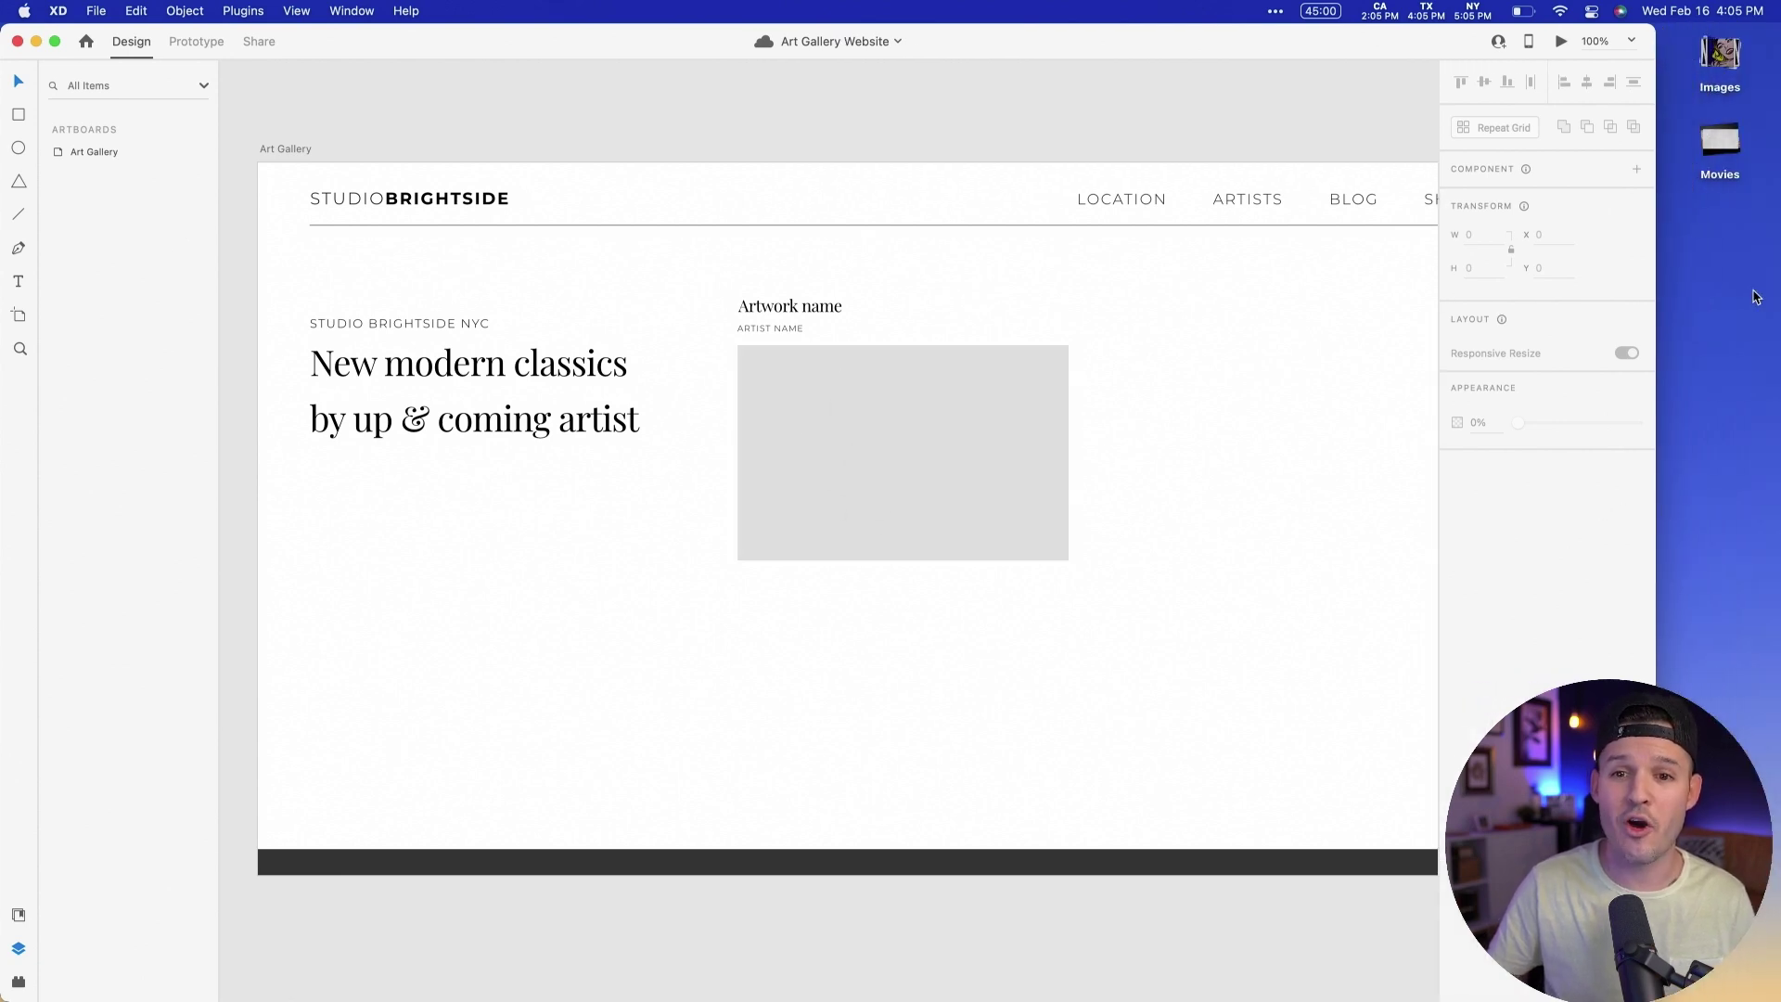
left_click(1754, 297)
left_click(1718, 56)
left_click(1720, 139)
key("space")
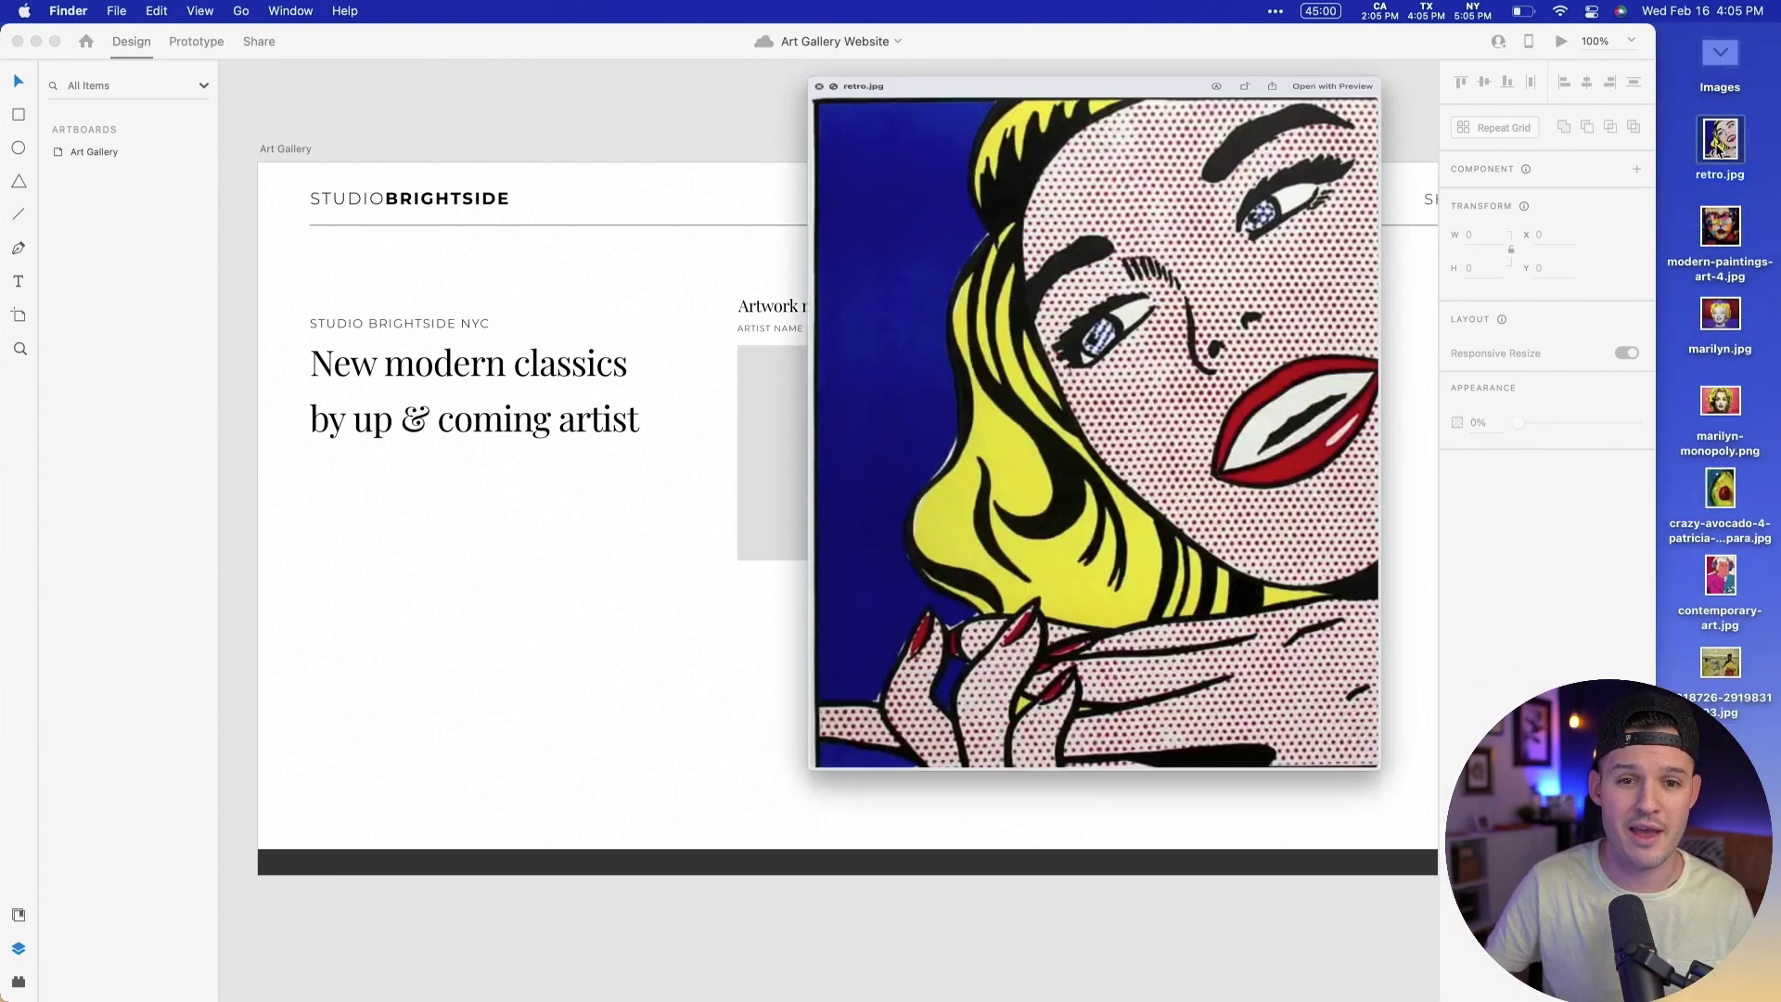
key("Down")
key("Down")
key("Down")
key("Down")
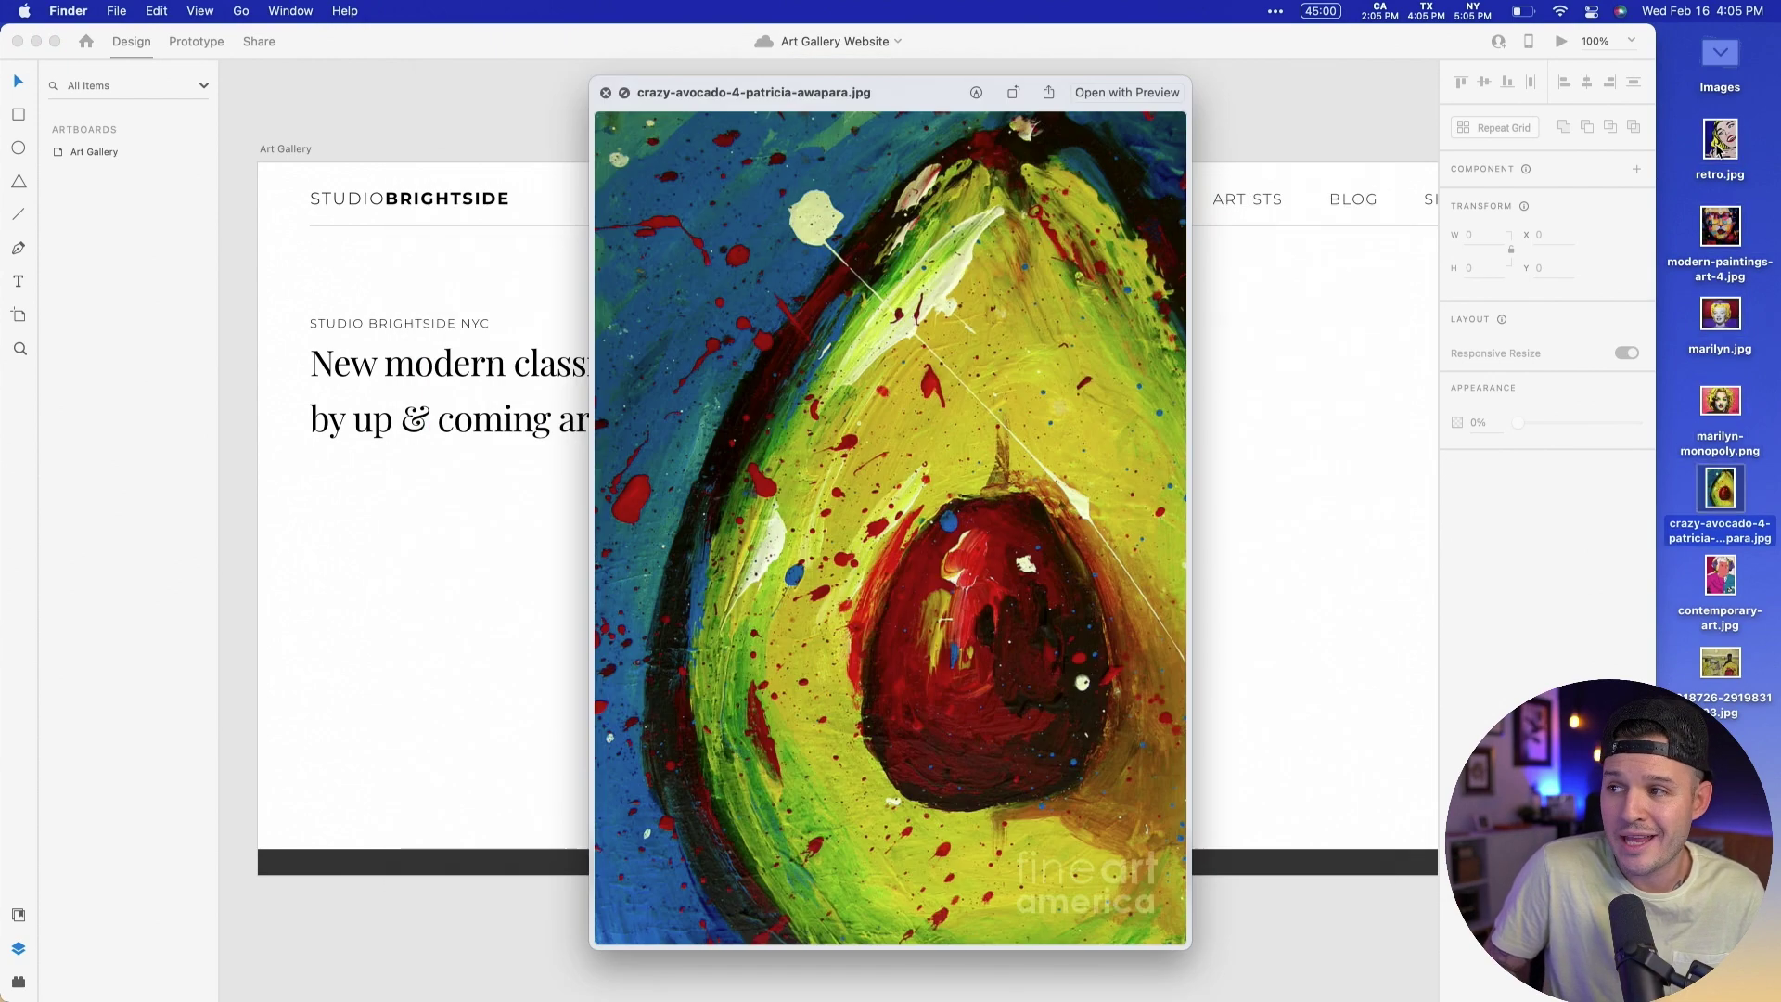
key("Down")
key("space")
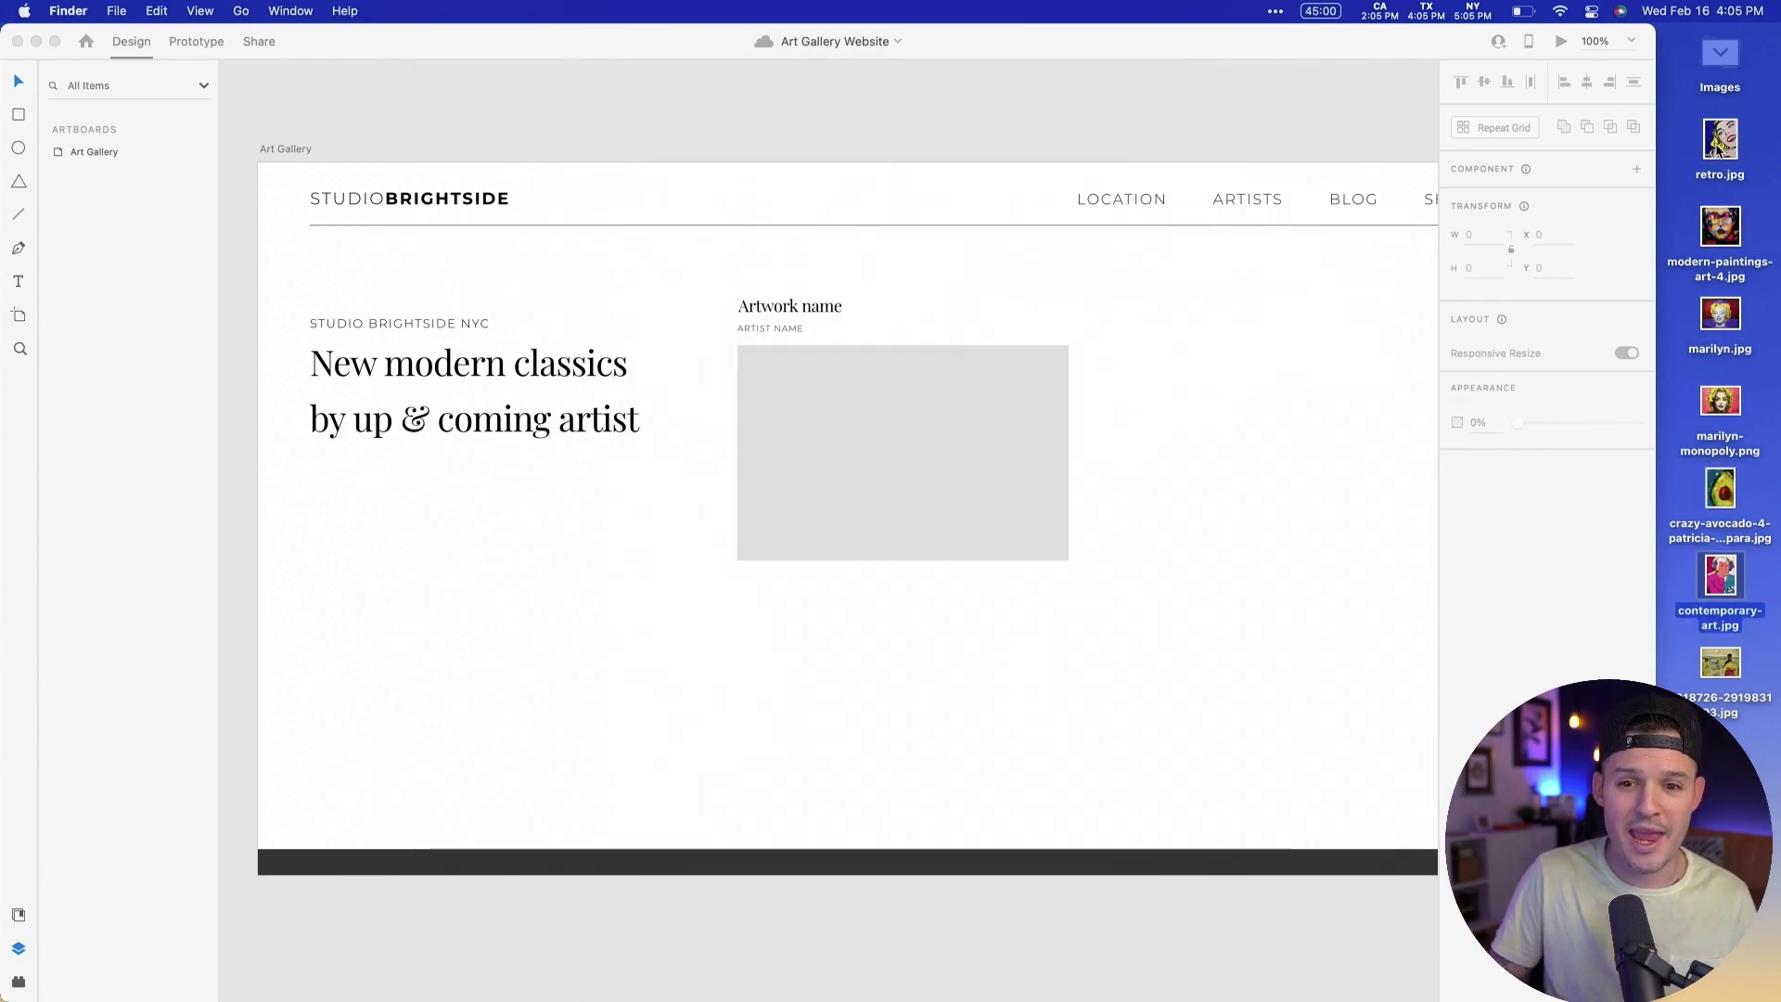
left_click(1731, 53)
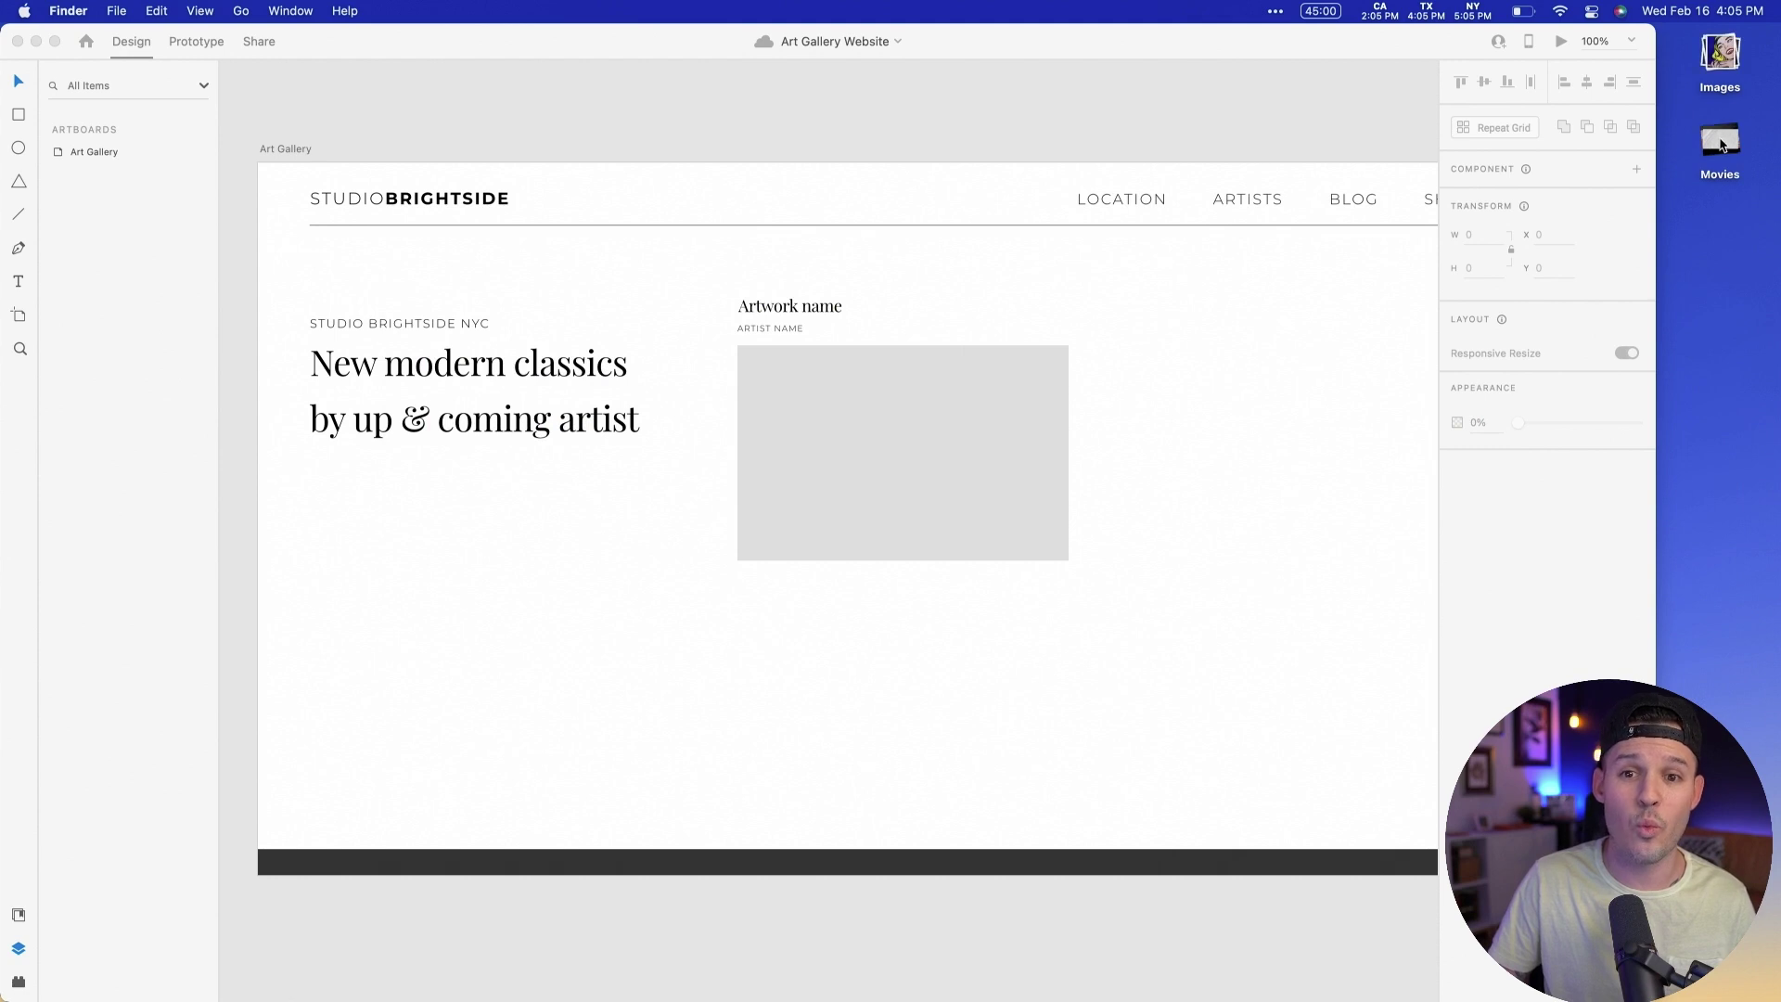
Step: Quick Look the modernart.mp4 and texture.mp4 clips, then collapse the Movies stack
left_click(1721, 141)
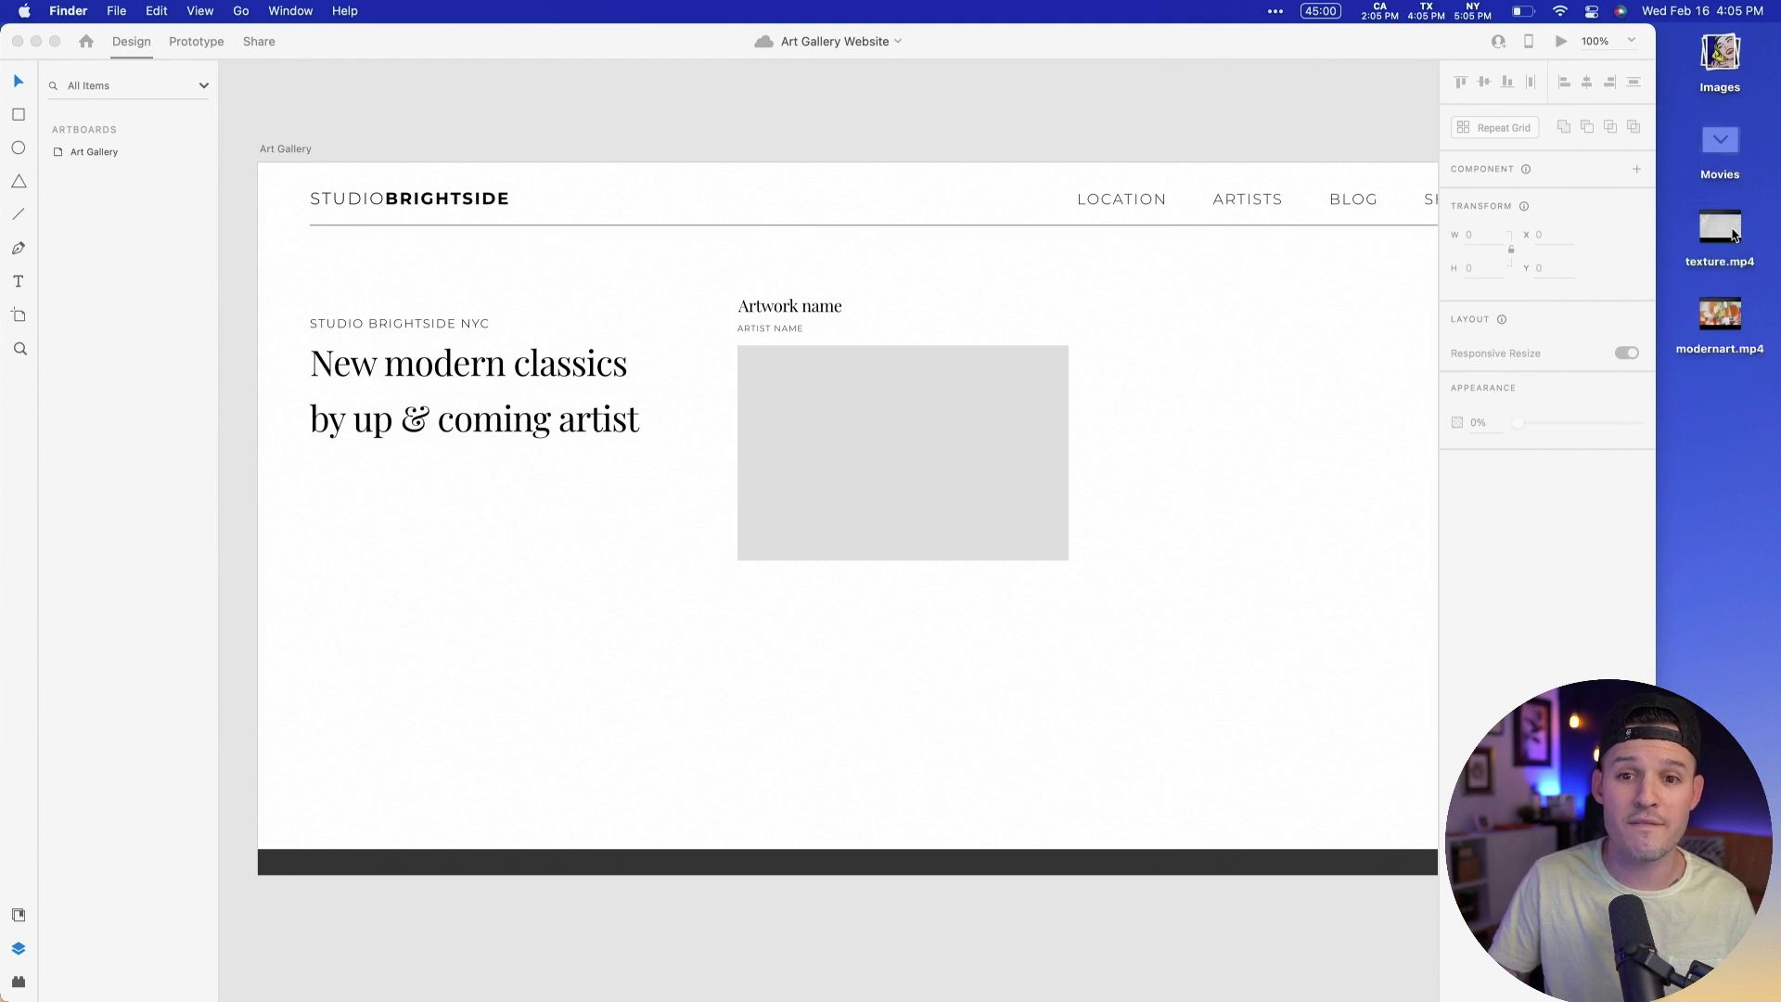
left_click(1732, 320)
key("space")
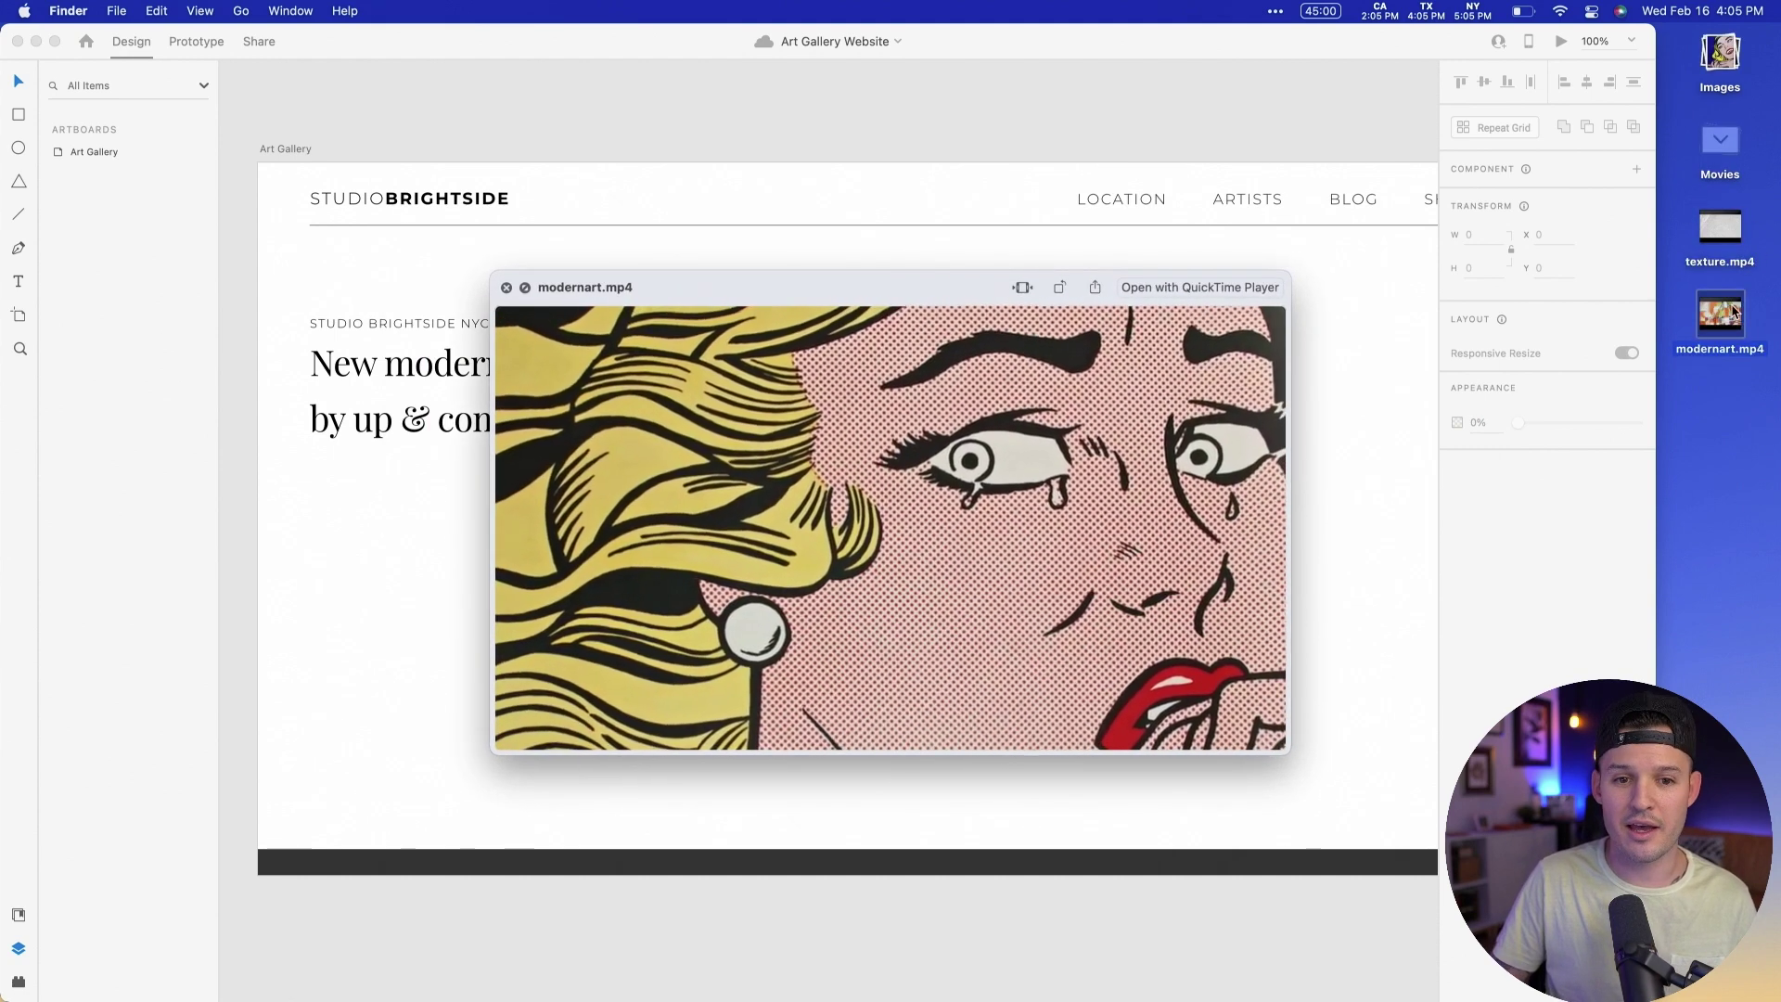
key("Up")
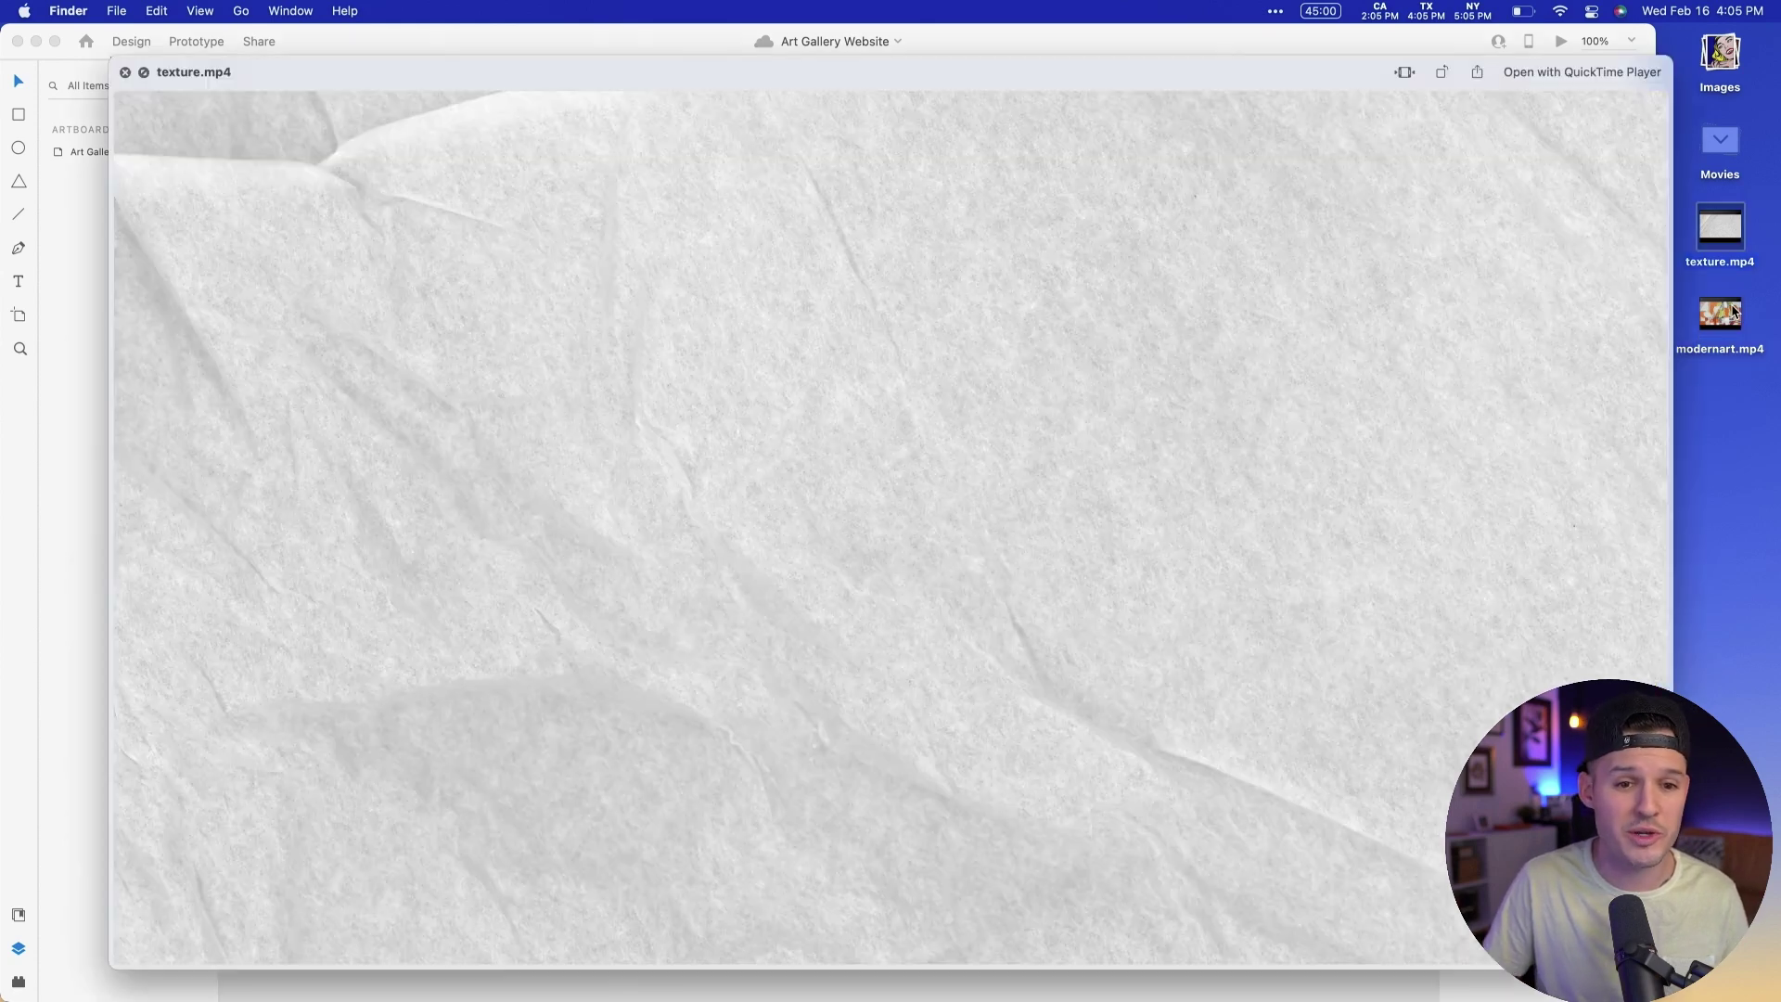
key("space")
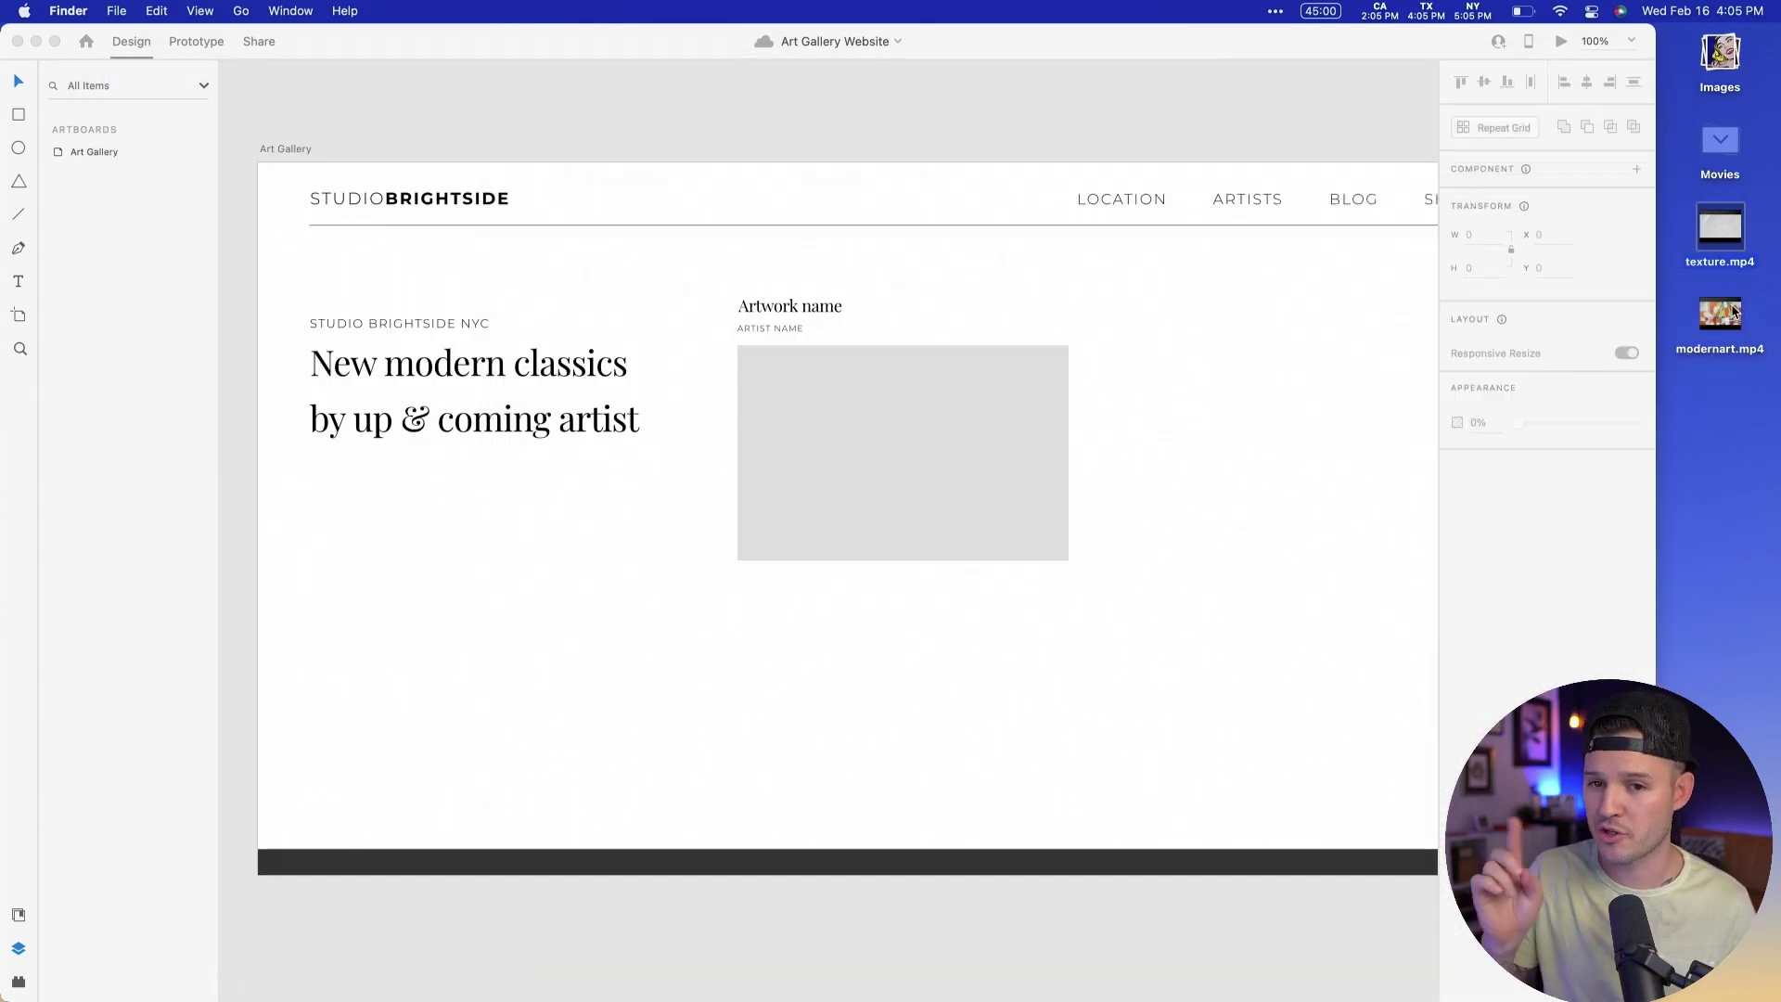
left_click_drag(1699, 160, 1677, 162)
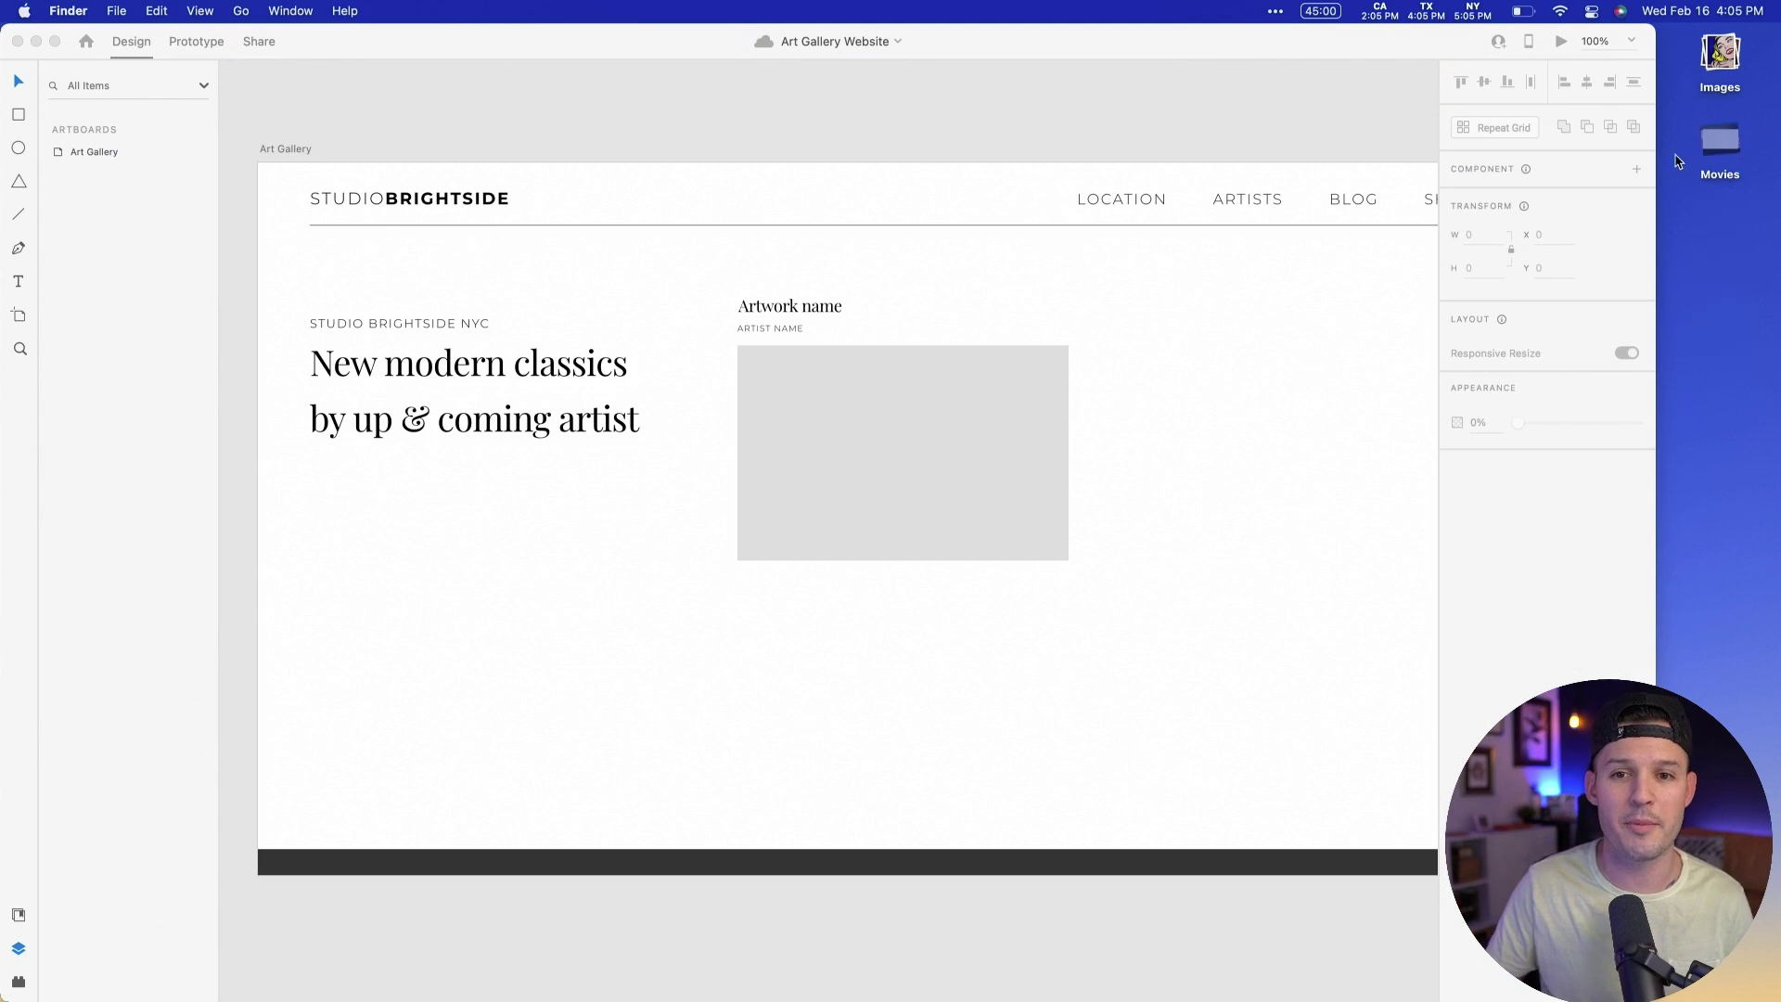
Step: Drag marilyn-monopoly.png from the Images stack into the grey placeholder and restore the full XD window
left_click(749, 263)
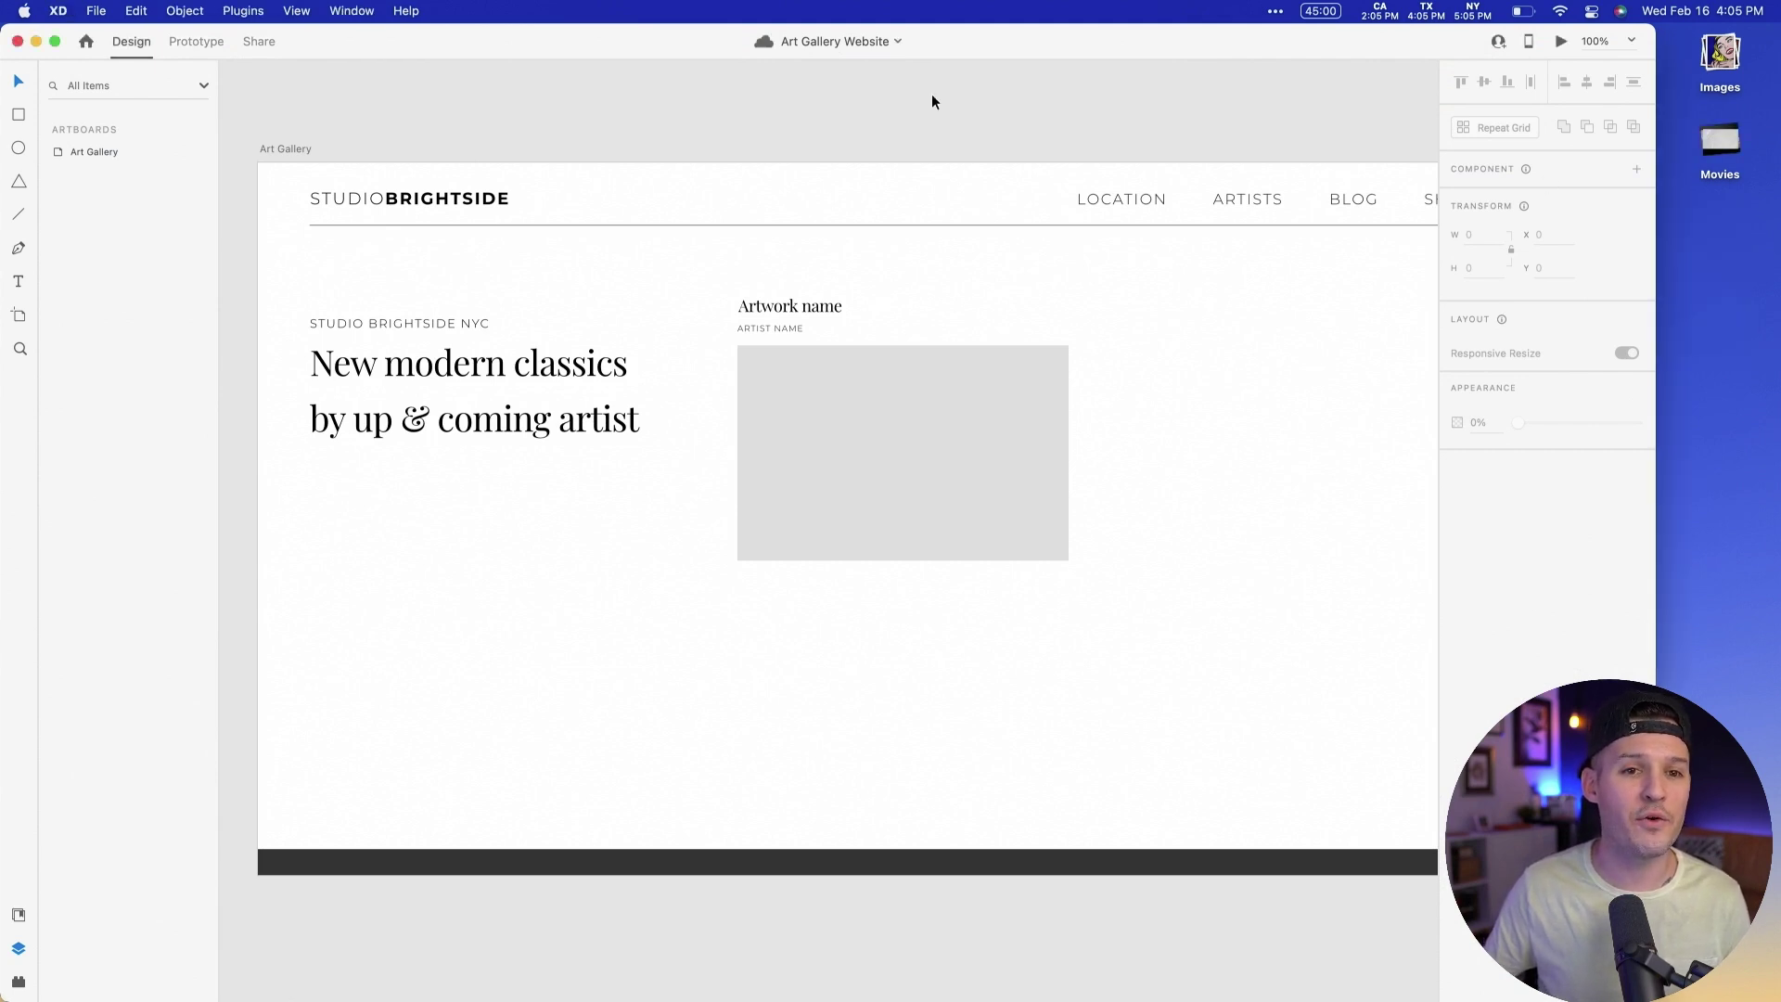
double_click(965, 39)
left_click(1742, 250)
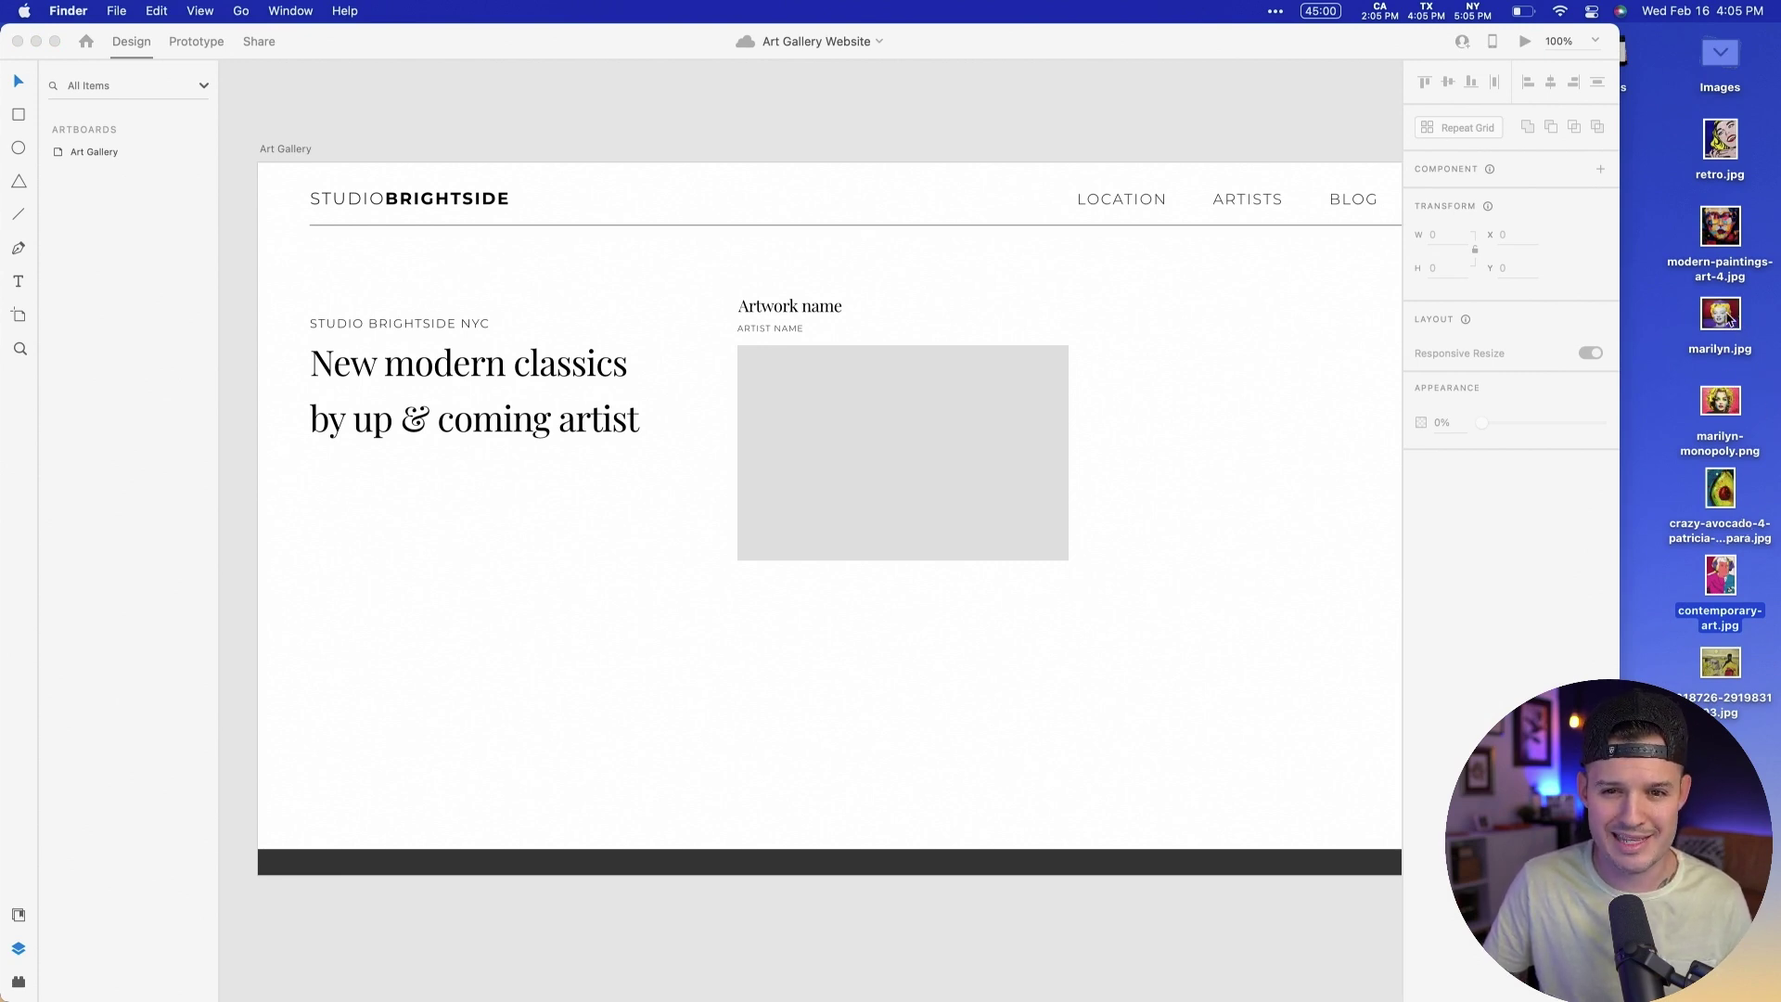
left_click_drag(1728, 413, 976, 464)
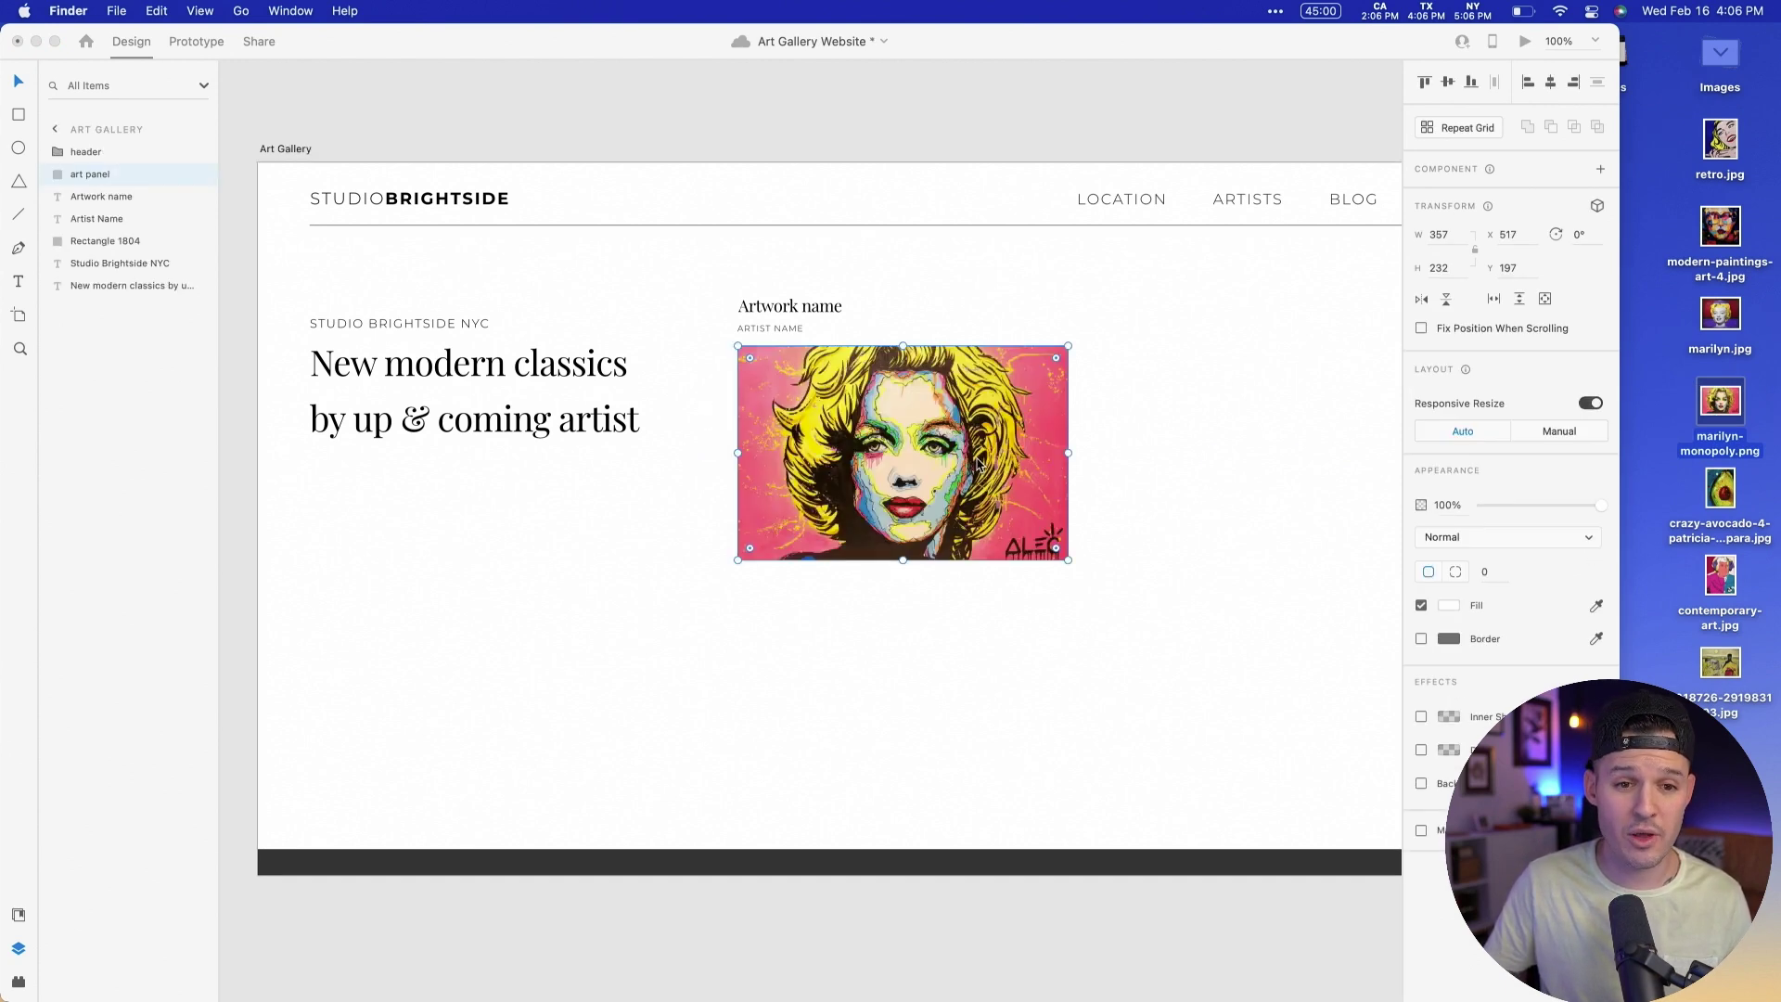
double_click(1036, 40)
left_click(1083, 124)
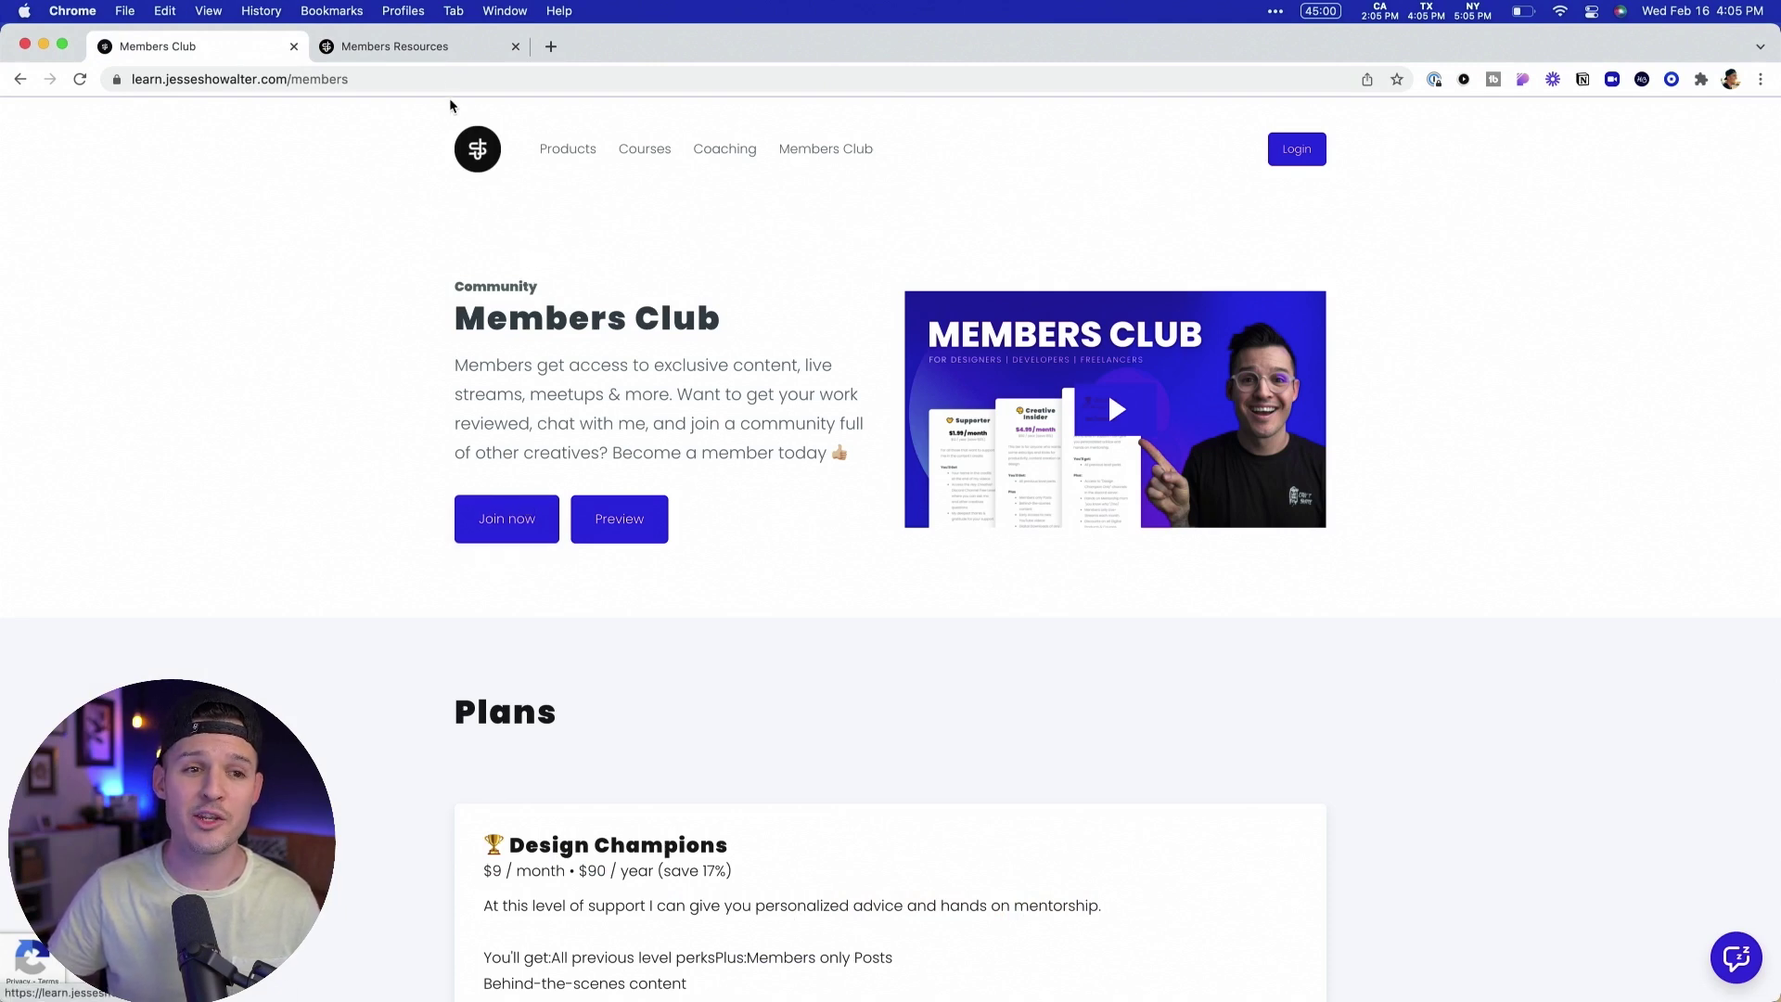
Step: Switch Chrome to the Members Resources tab listing the Art Gallery Website file
left_click(434, 54)
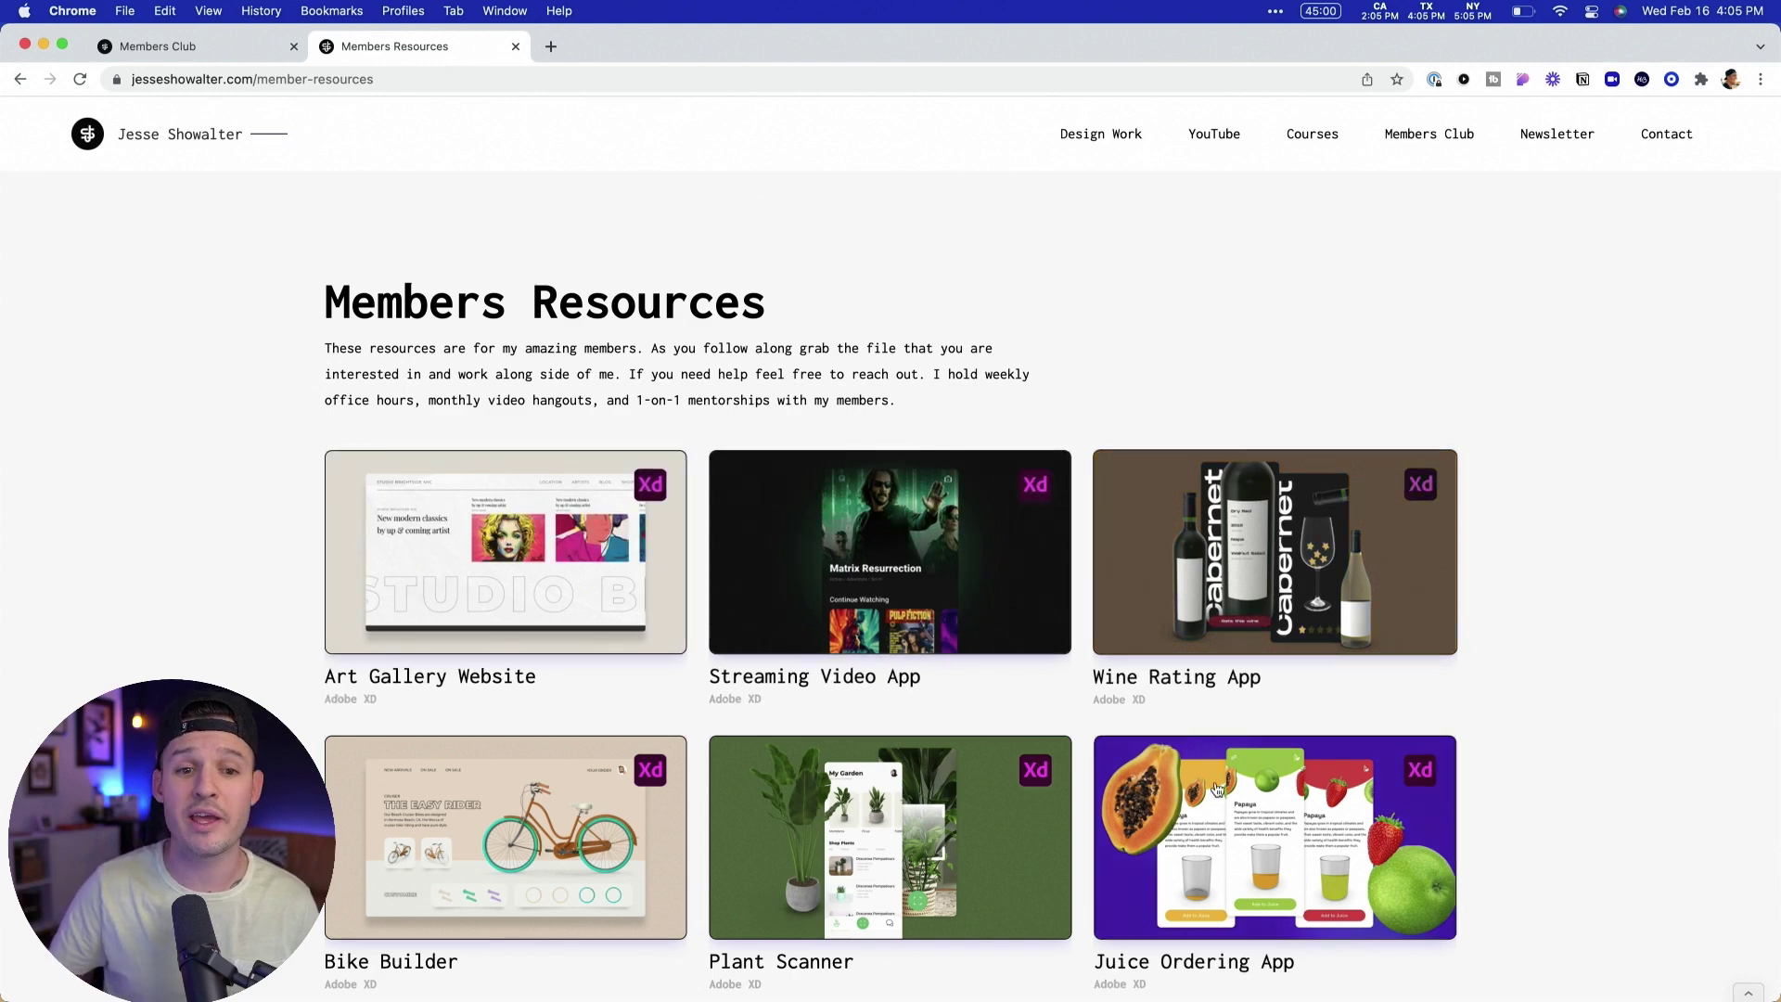
Step: Back in XD, zoom in to inspect the STUDIO BRIGHTSIDE NYC and New modern classics text
key("super+Tab")
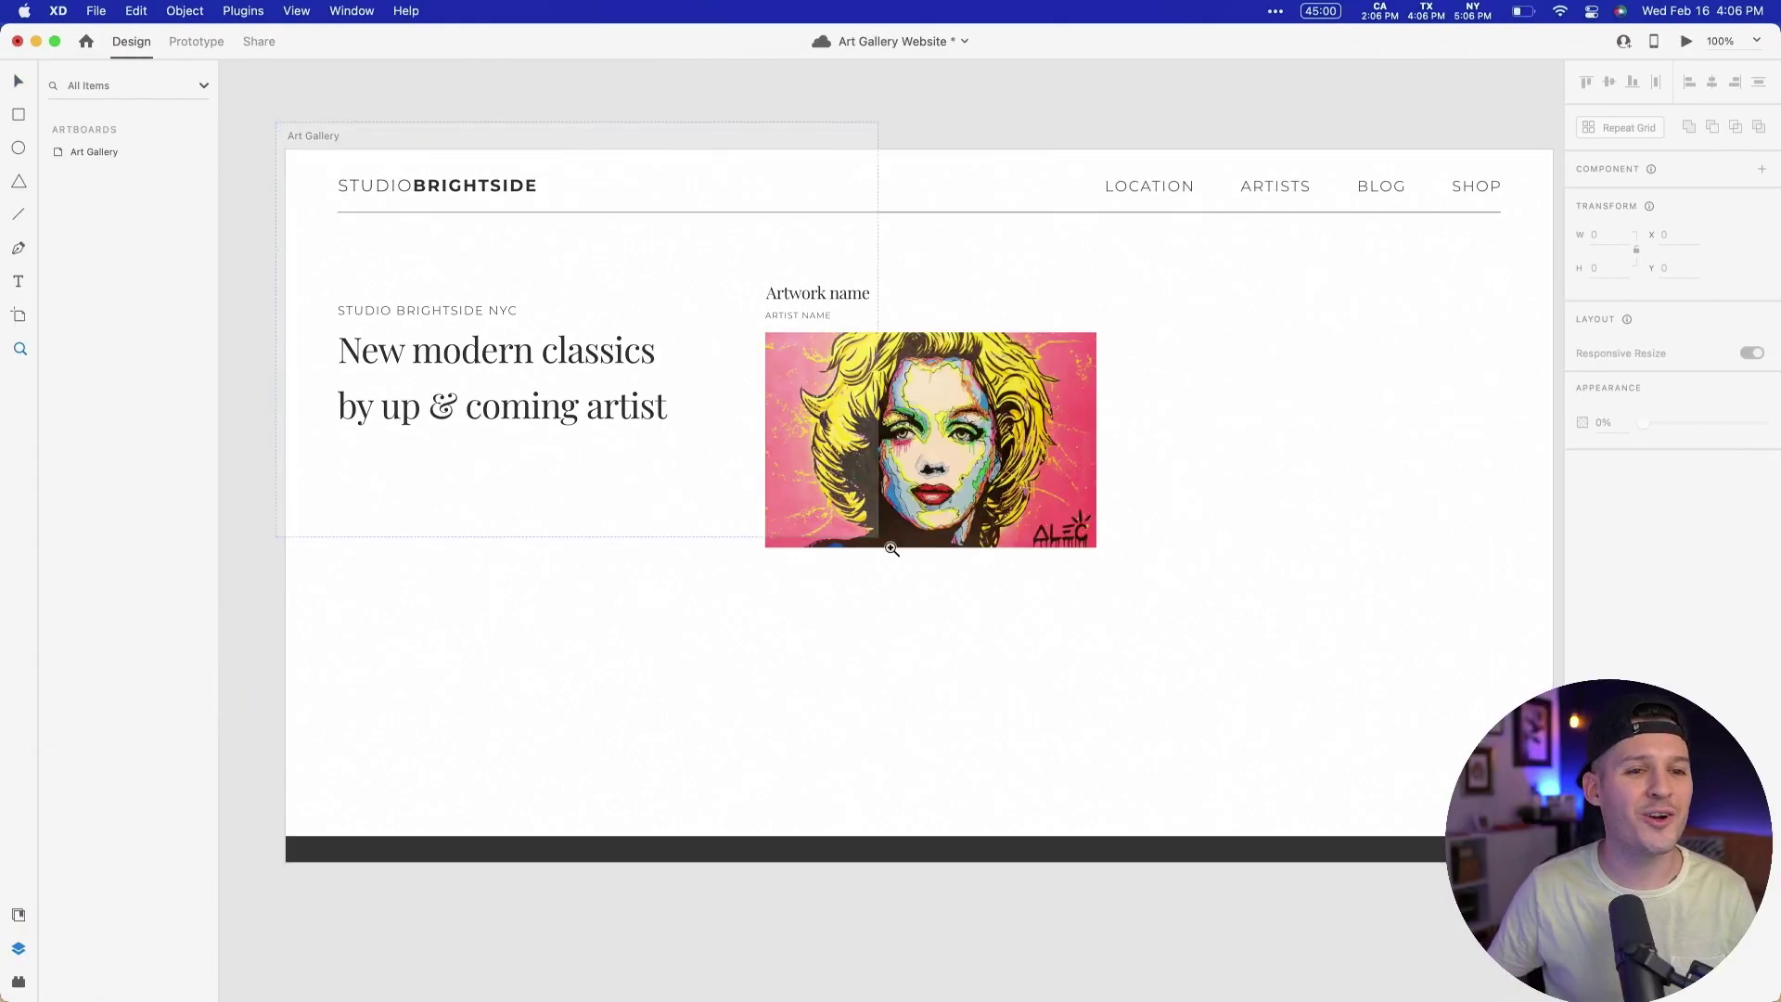
left_click(1091, 678)
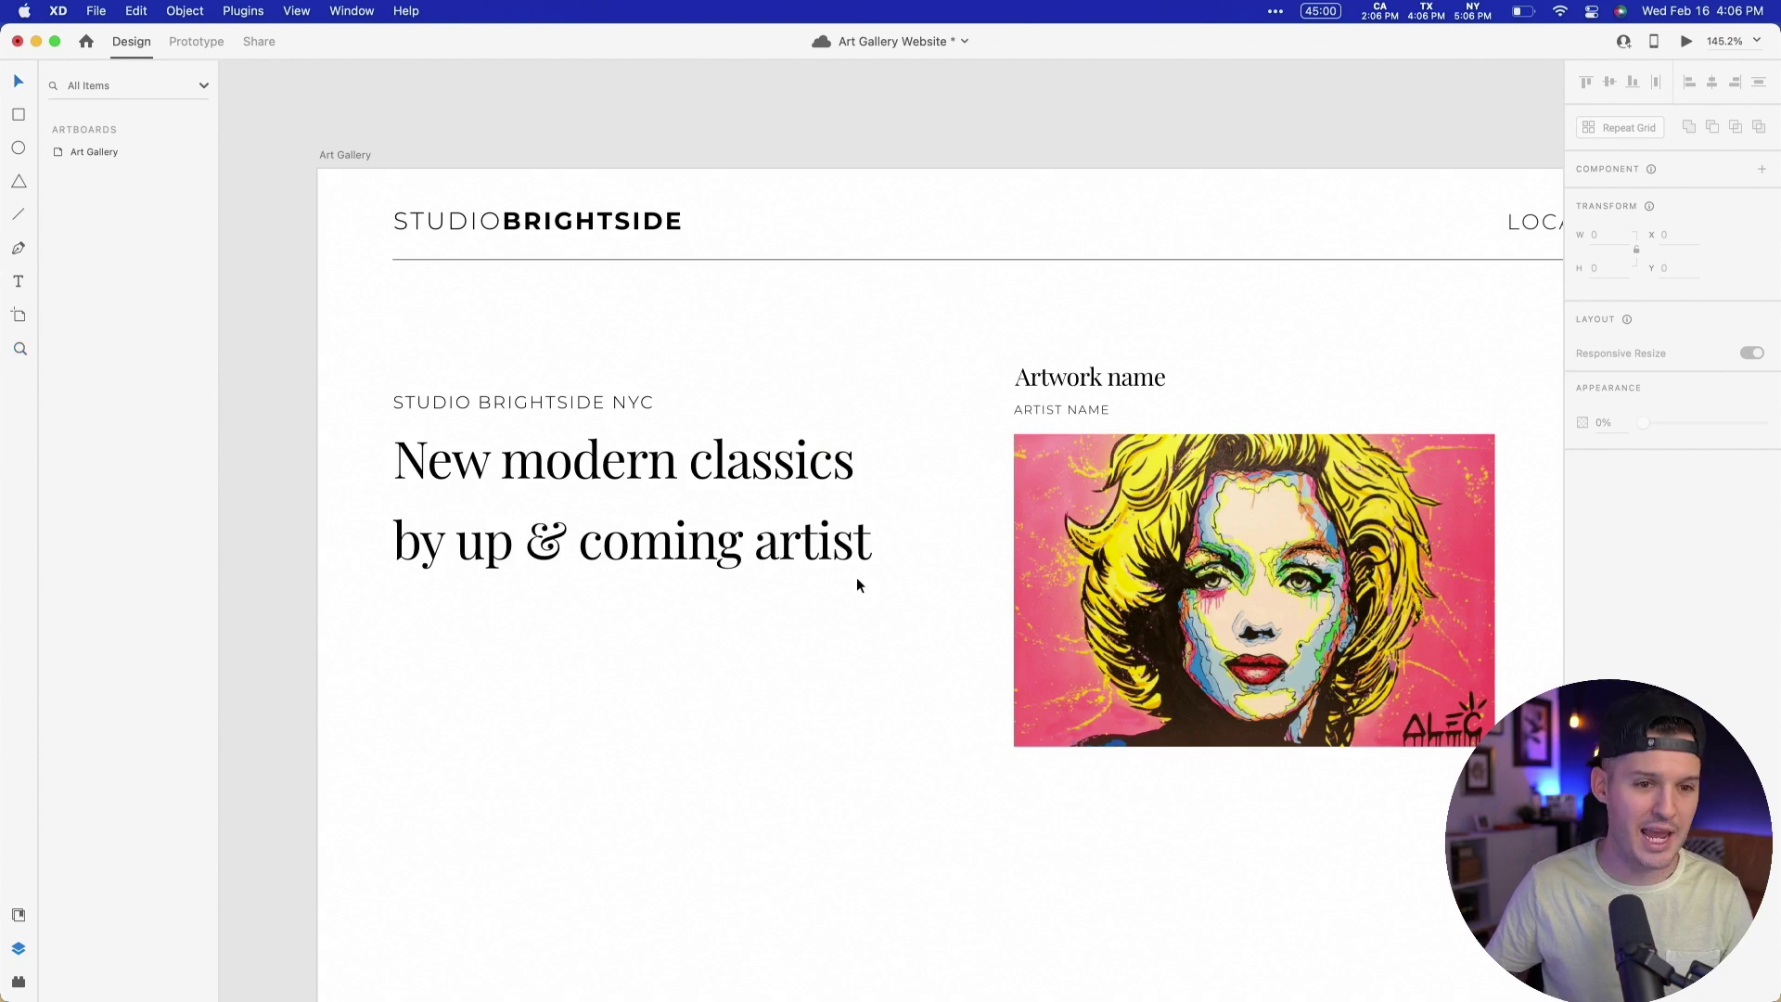
scroll(857, 585, "down", 2)
scroll(857, 584, "right", 2)
left_click(509, 327)
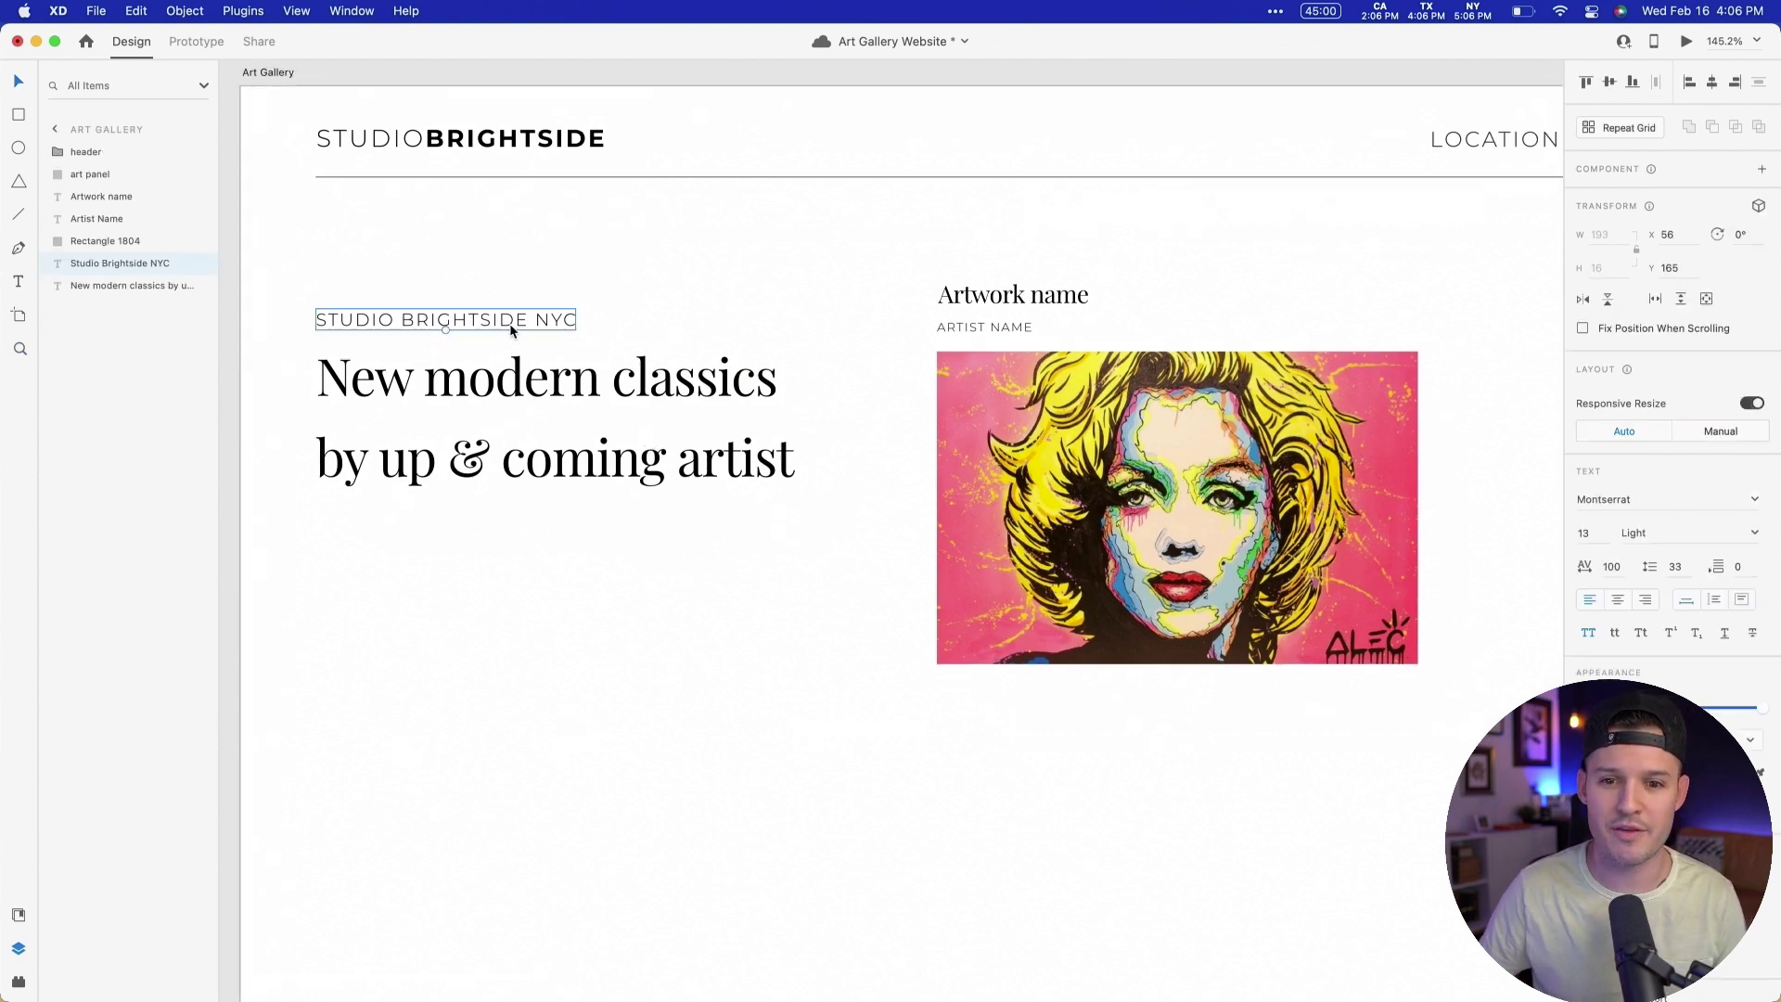
left_click(575, 447)
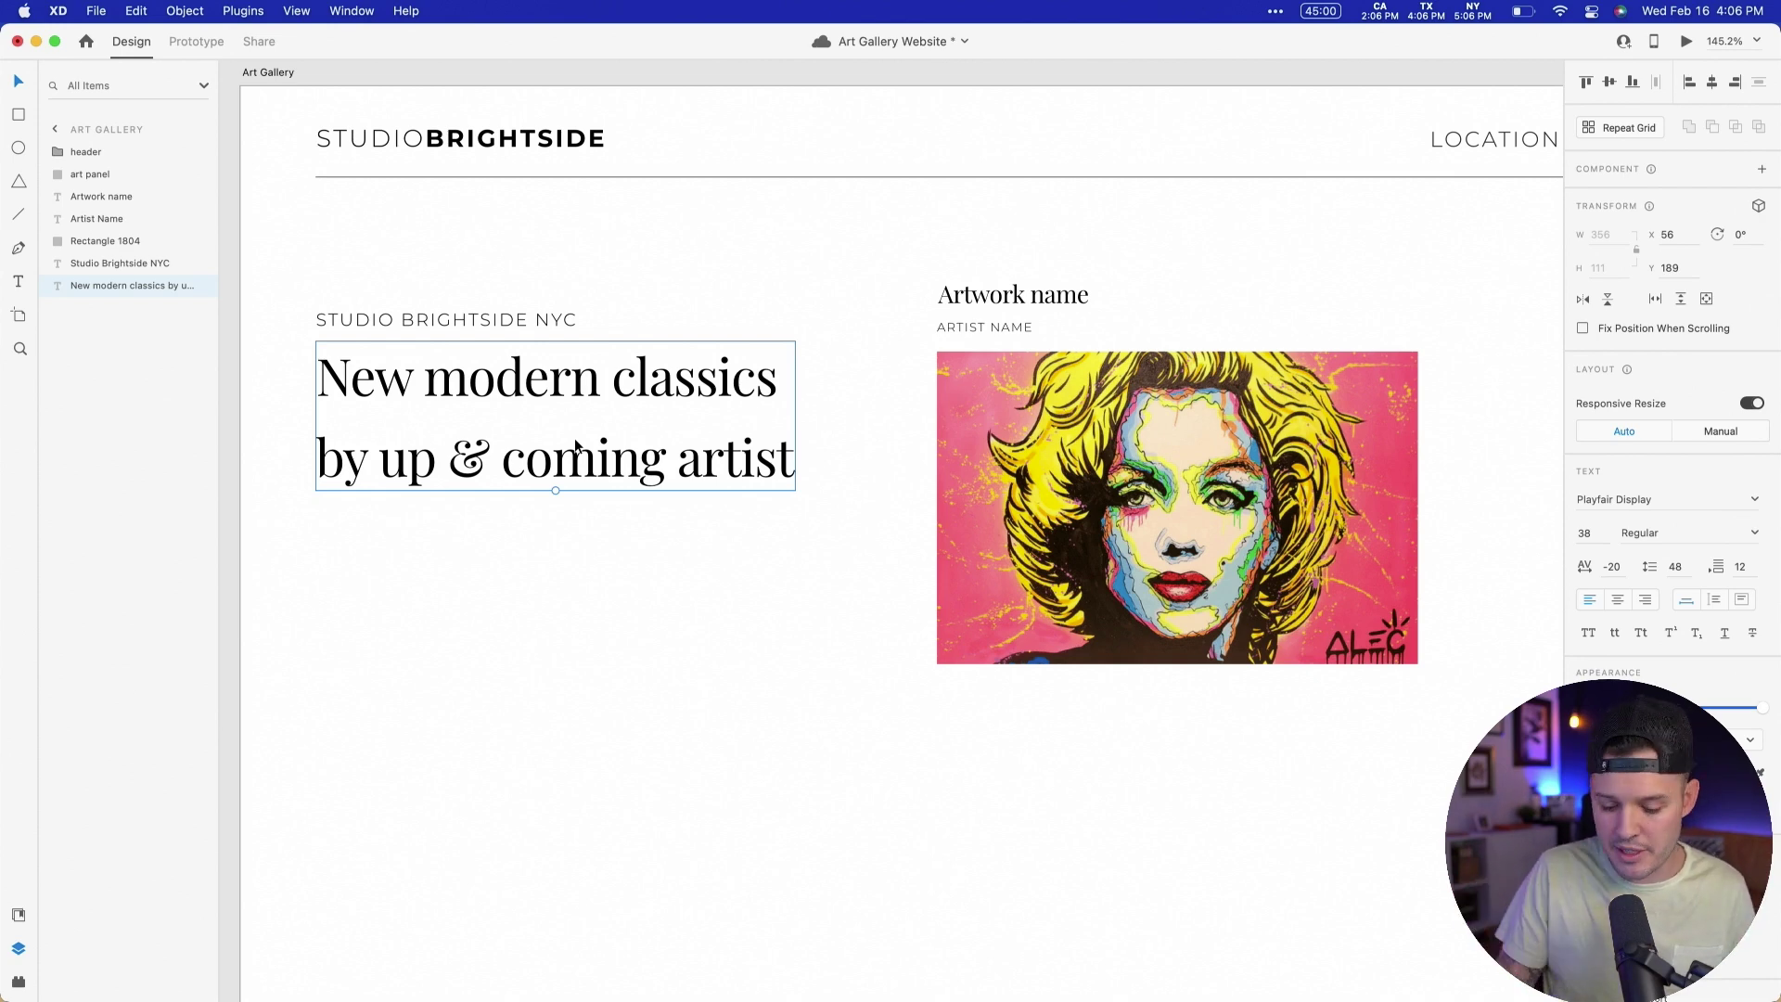
Step: Zoom back to 100% and lock the header group in the Layers panel
key("super+1")
scroll(712, 448, "right", 5)
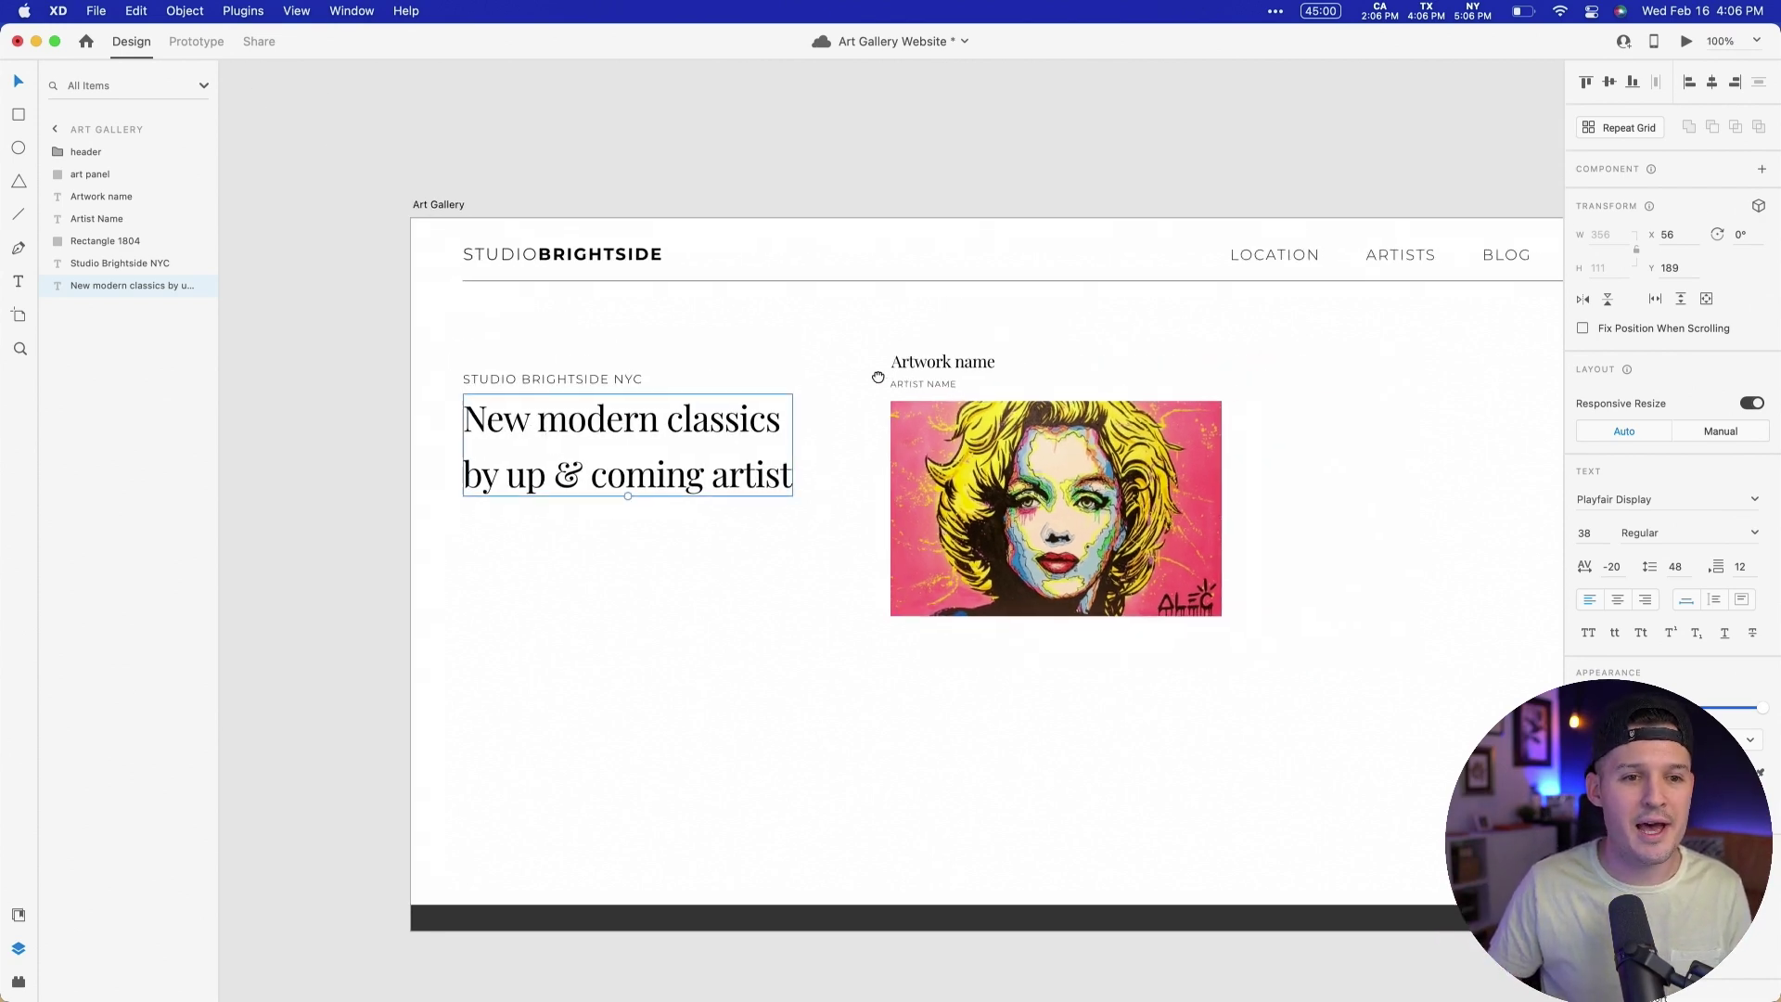
left_click(476, 226)
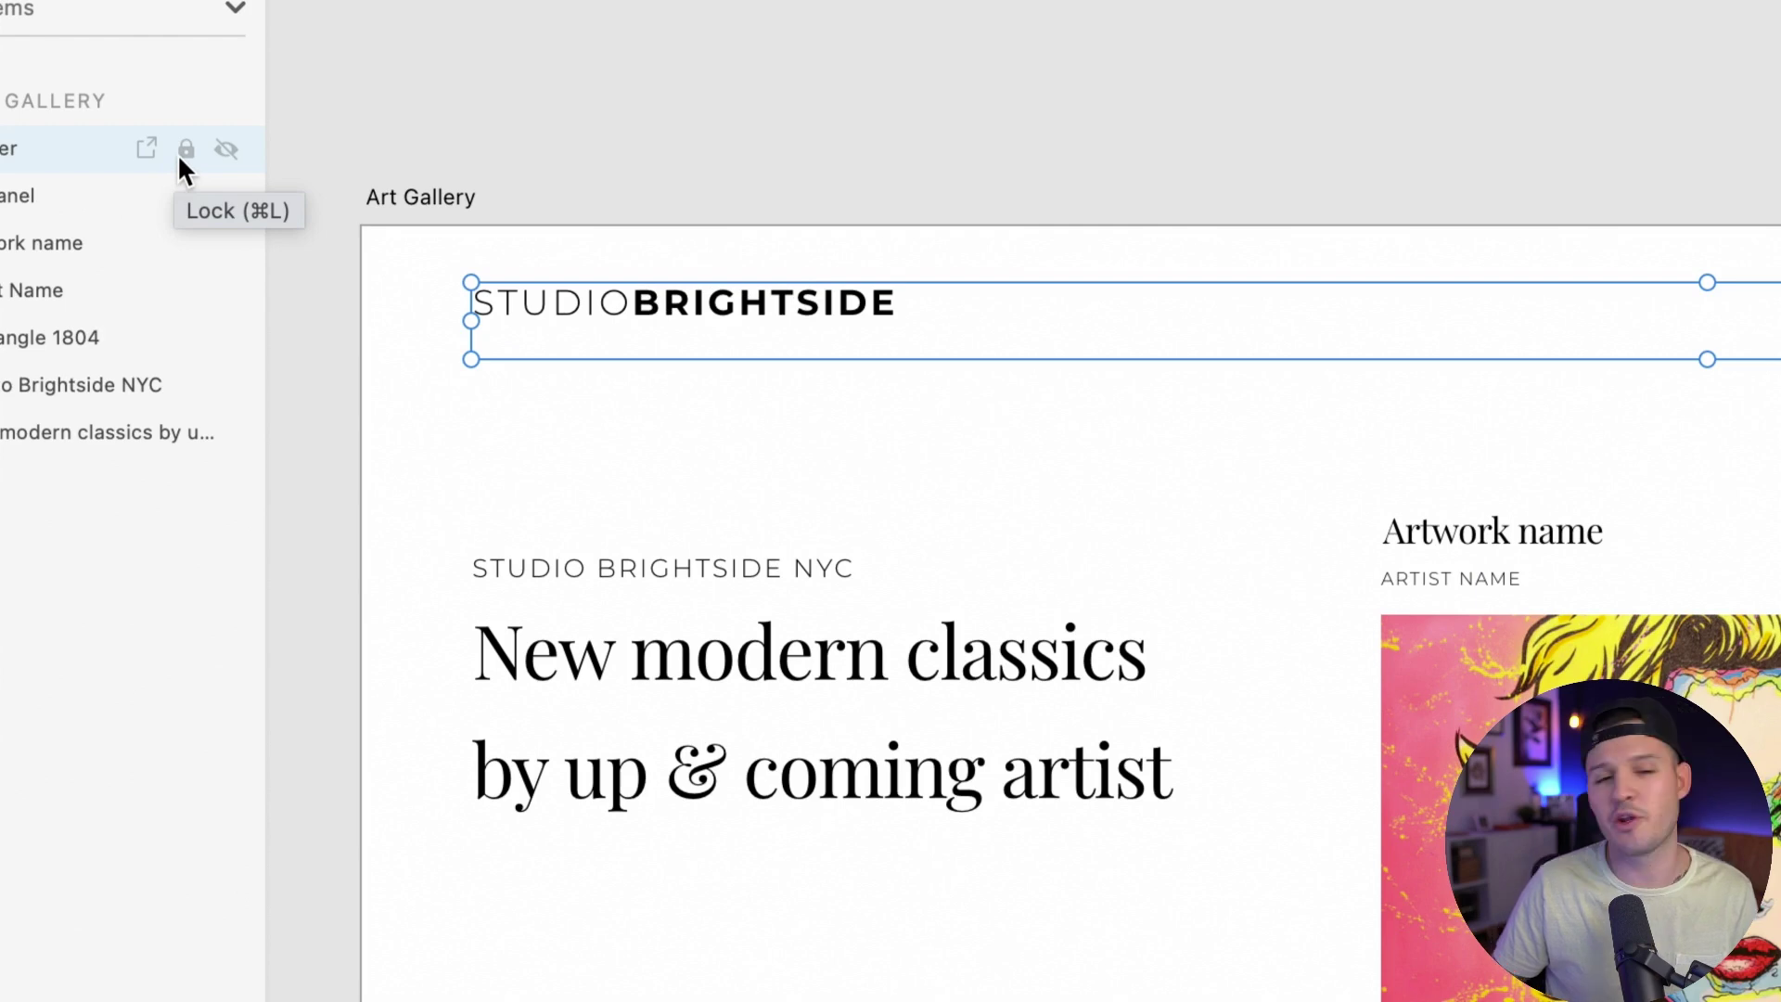
left_click(183, 152)
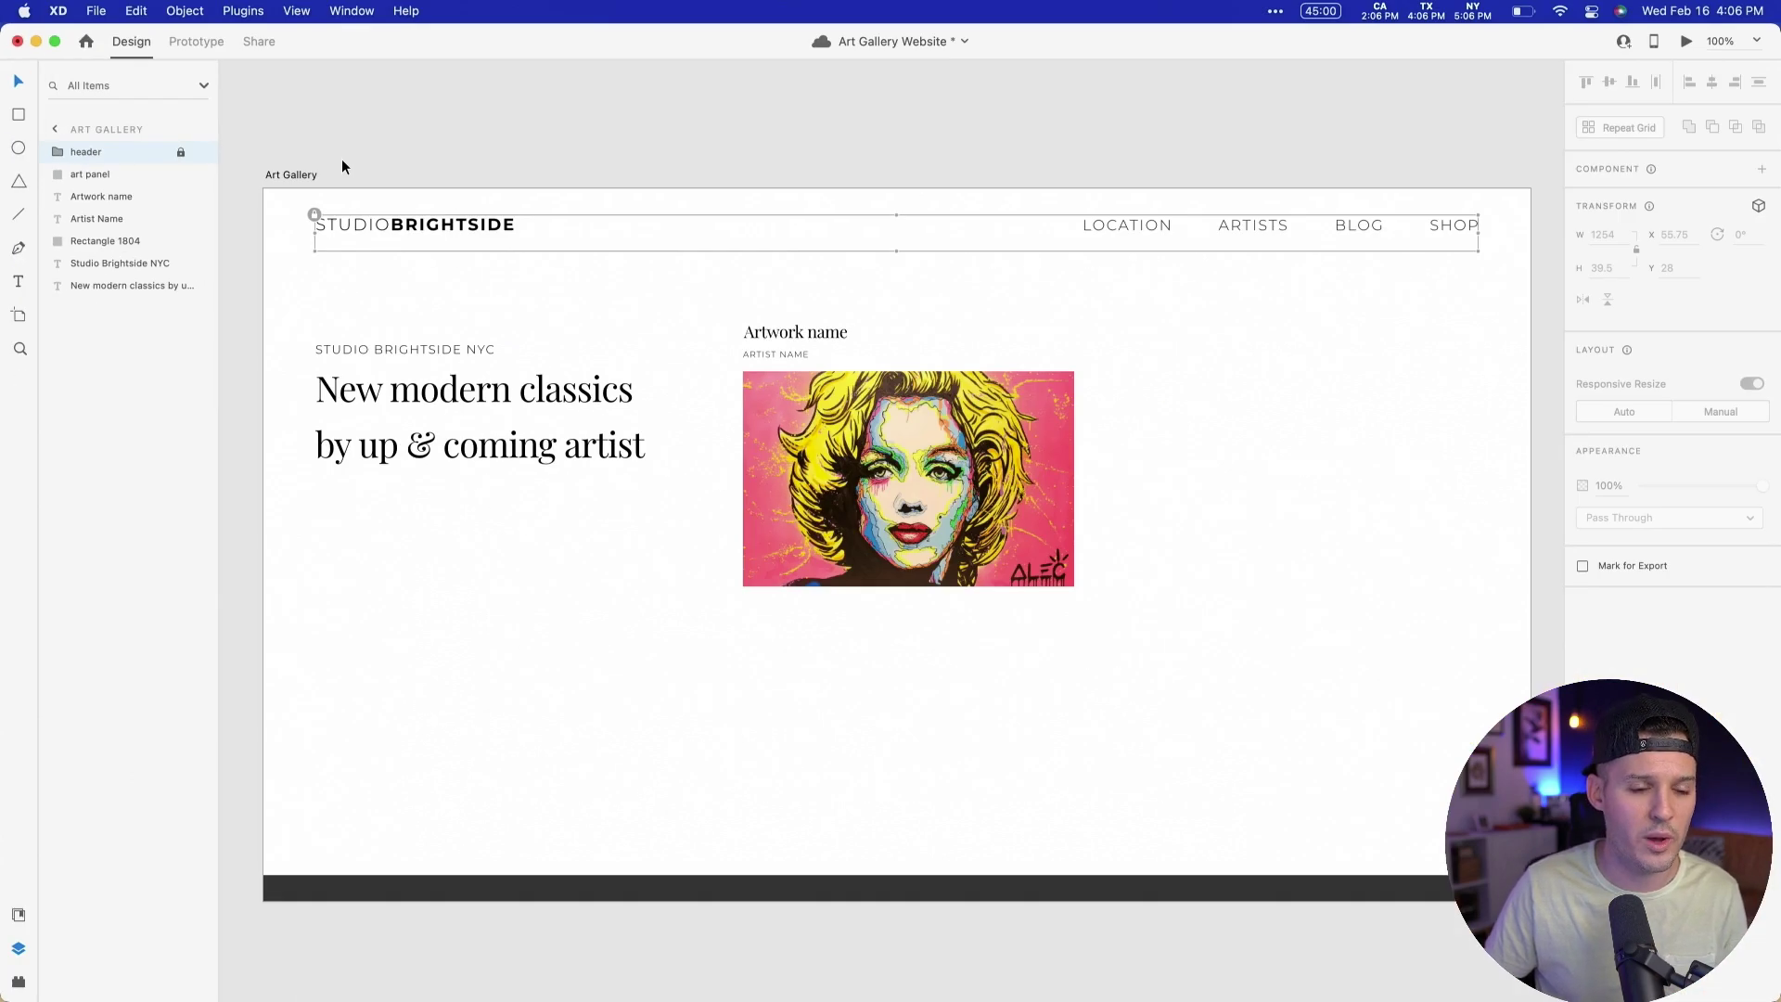
left_click(343, 160)
scroll(417, 171, "down", 1)
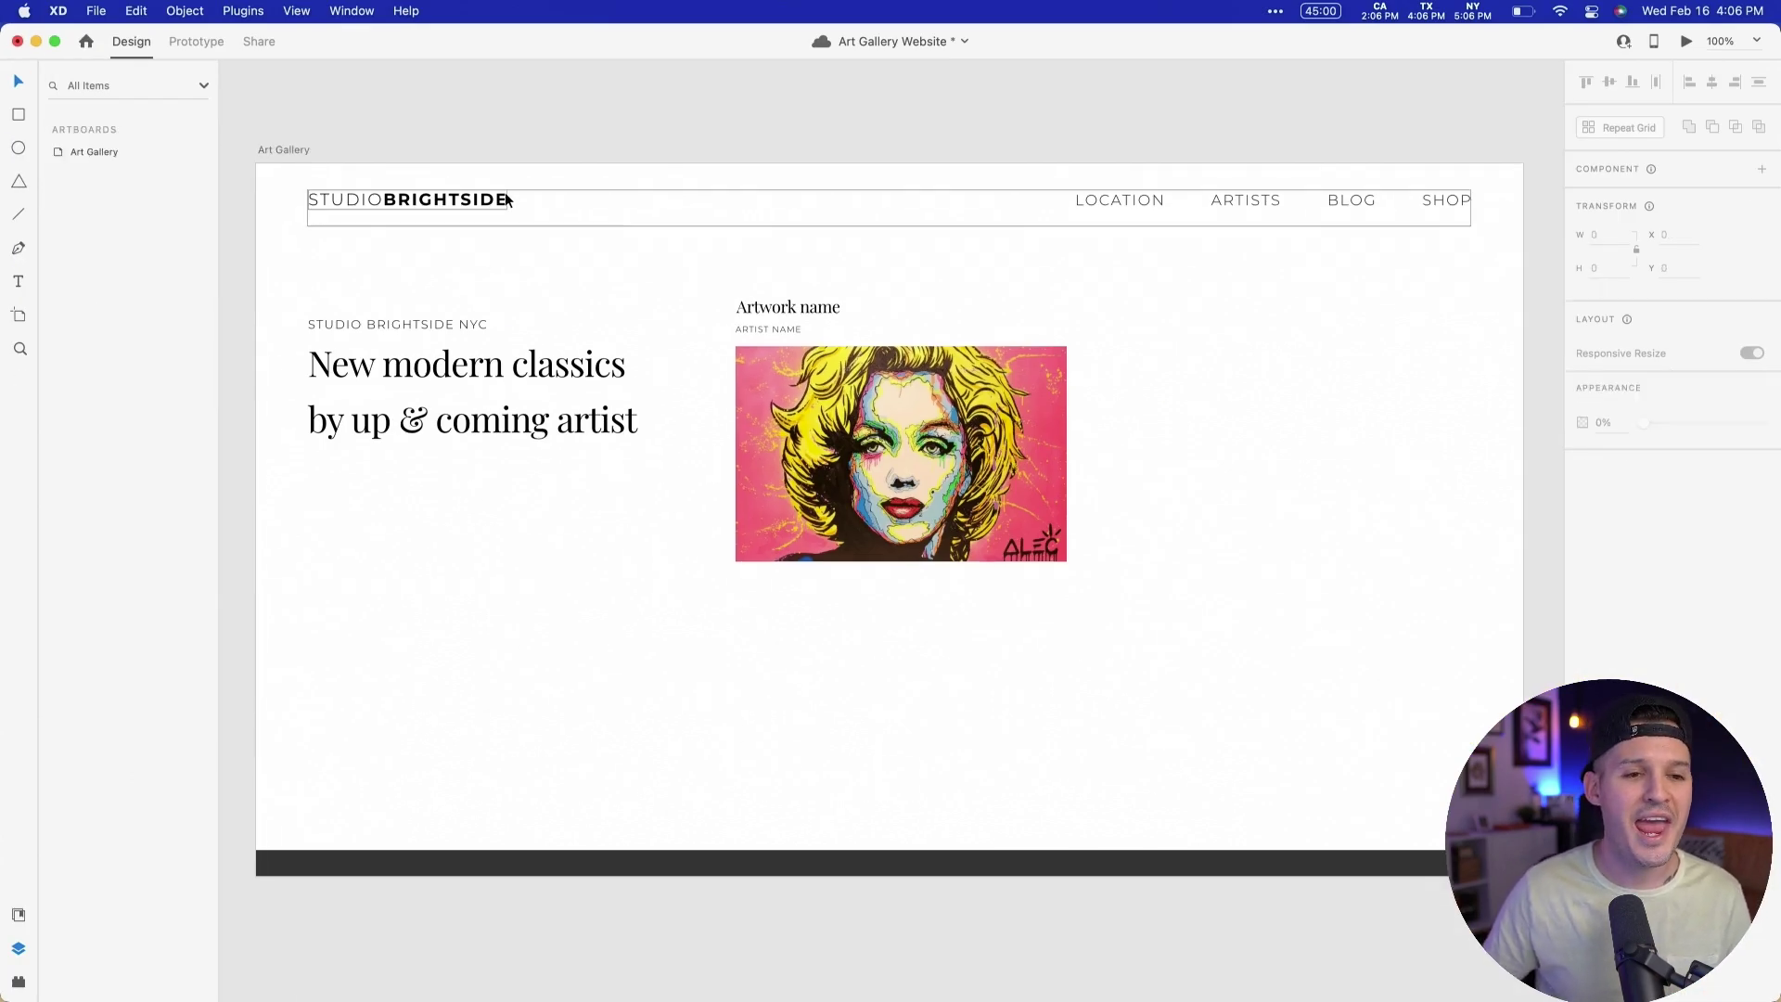
Step: Duplicate STUDIO BRIGHTSIDE NYC lower on the artboard in Black weight at font size 263
left_click_drag(424, 323, 427, 708)
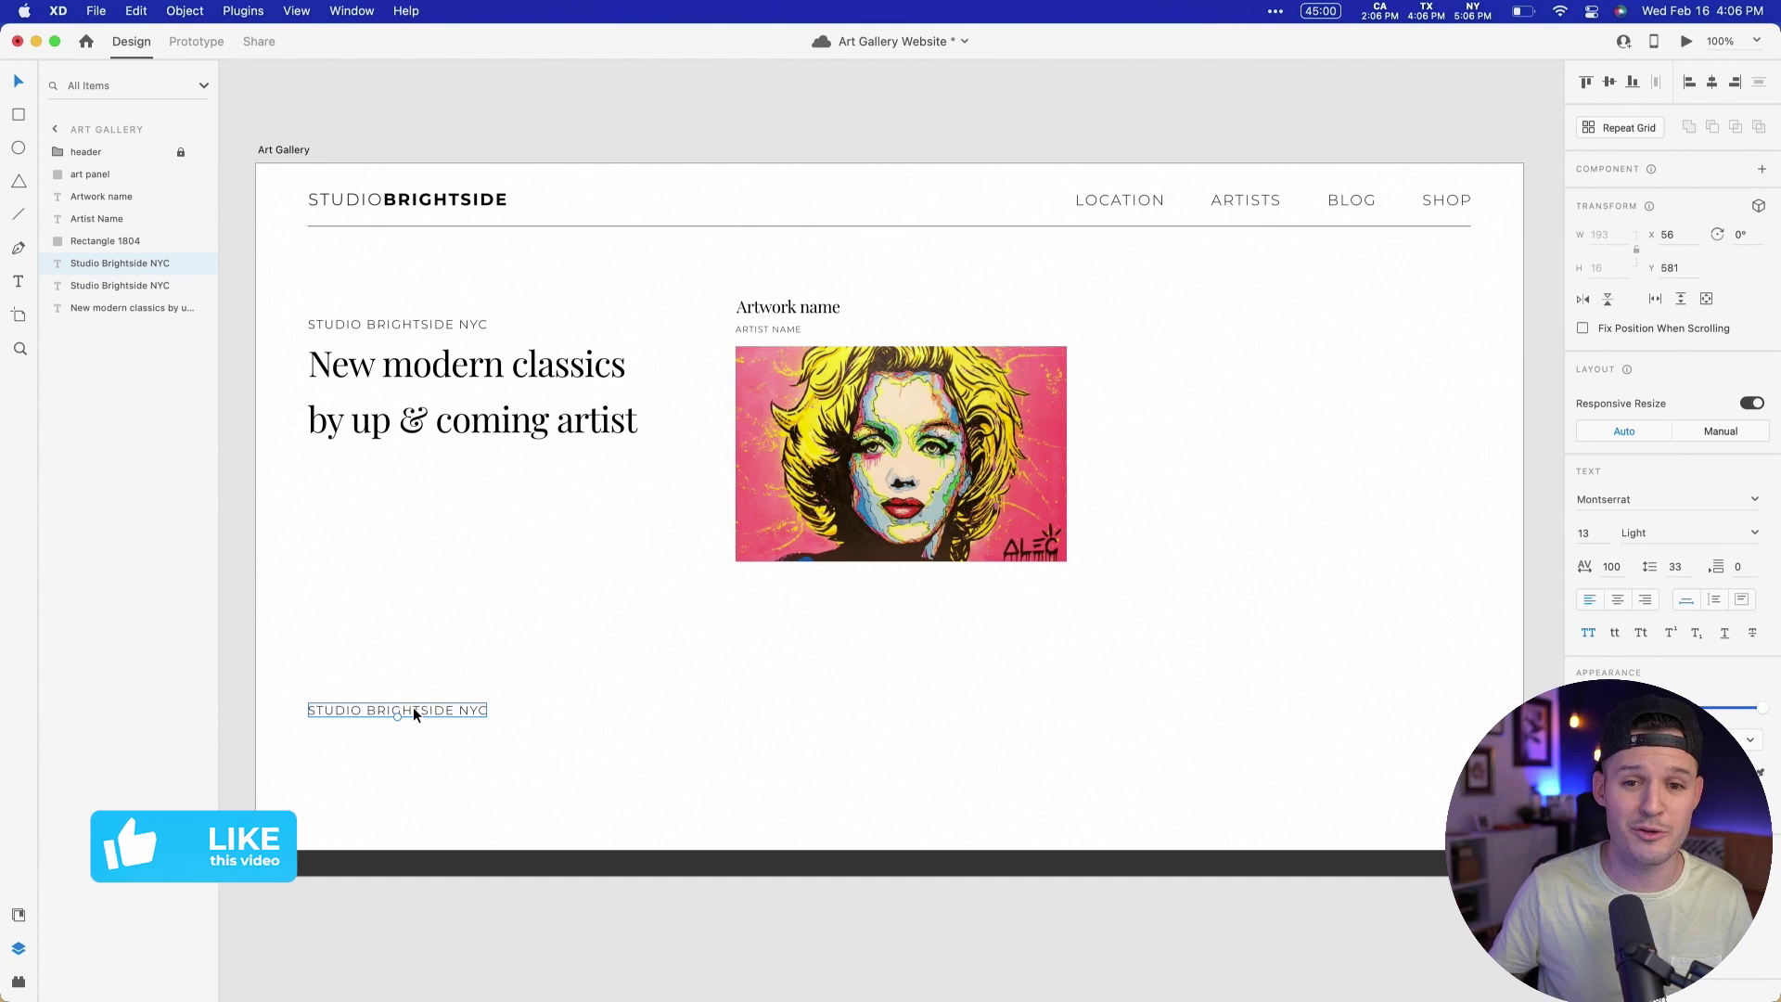
left_click(1754, 533)
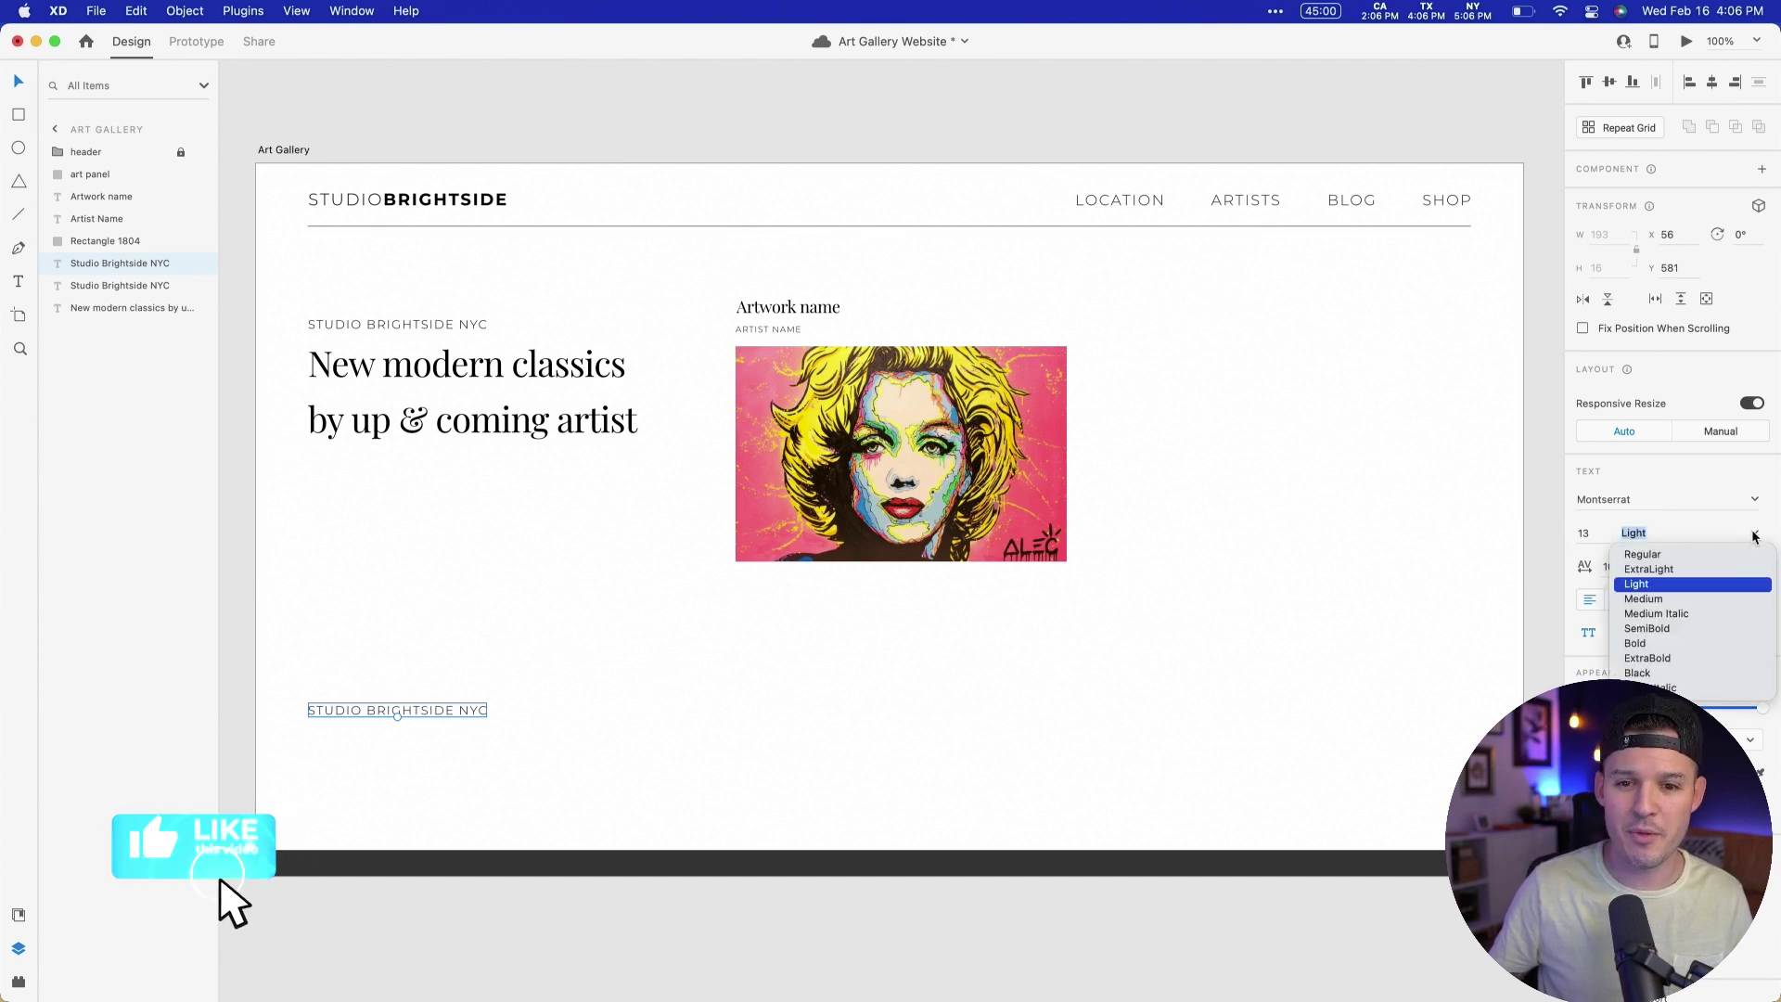
left_click(1637, 672)
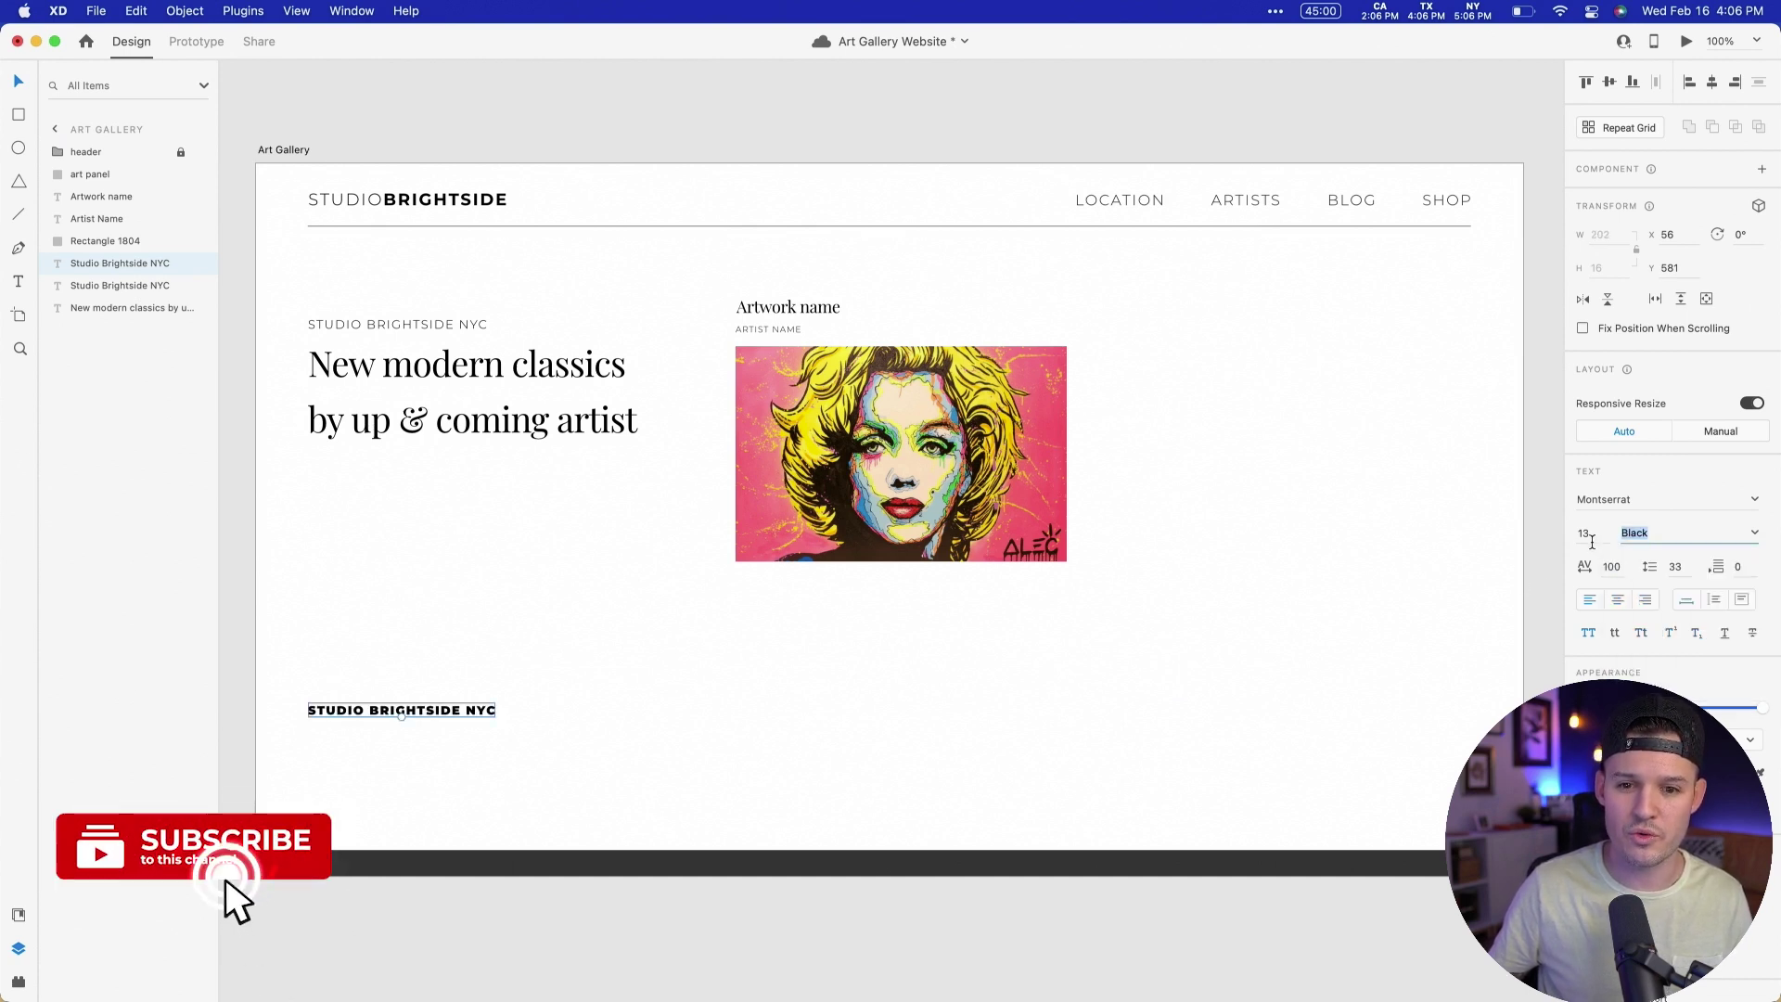
left_click(1592, 542)
key("shift+Up")
key("shift+Up")
key("shift+Up")
key("shift+Up")
key("shift+Up")
key("shift+Up")
key("shift+Up")
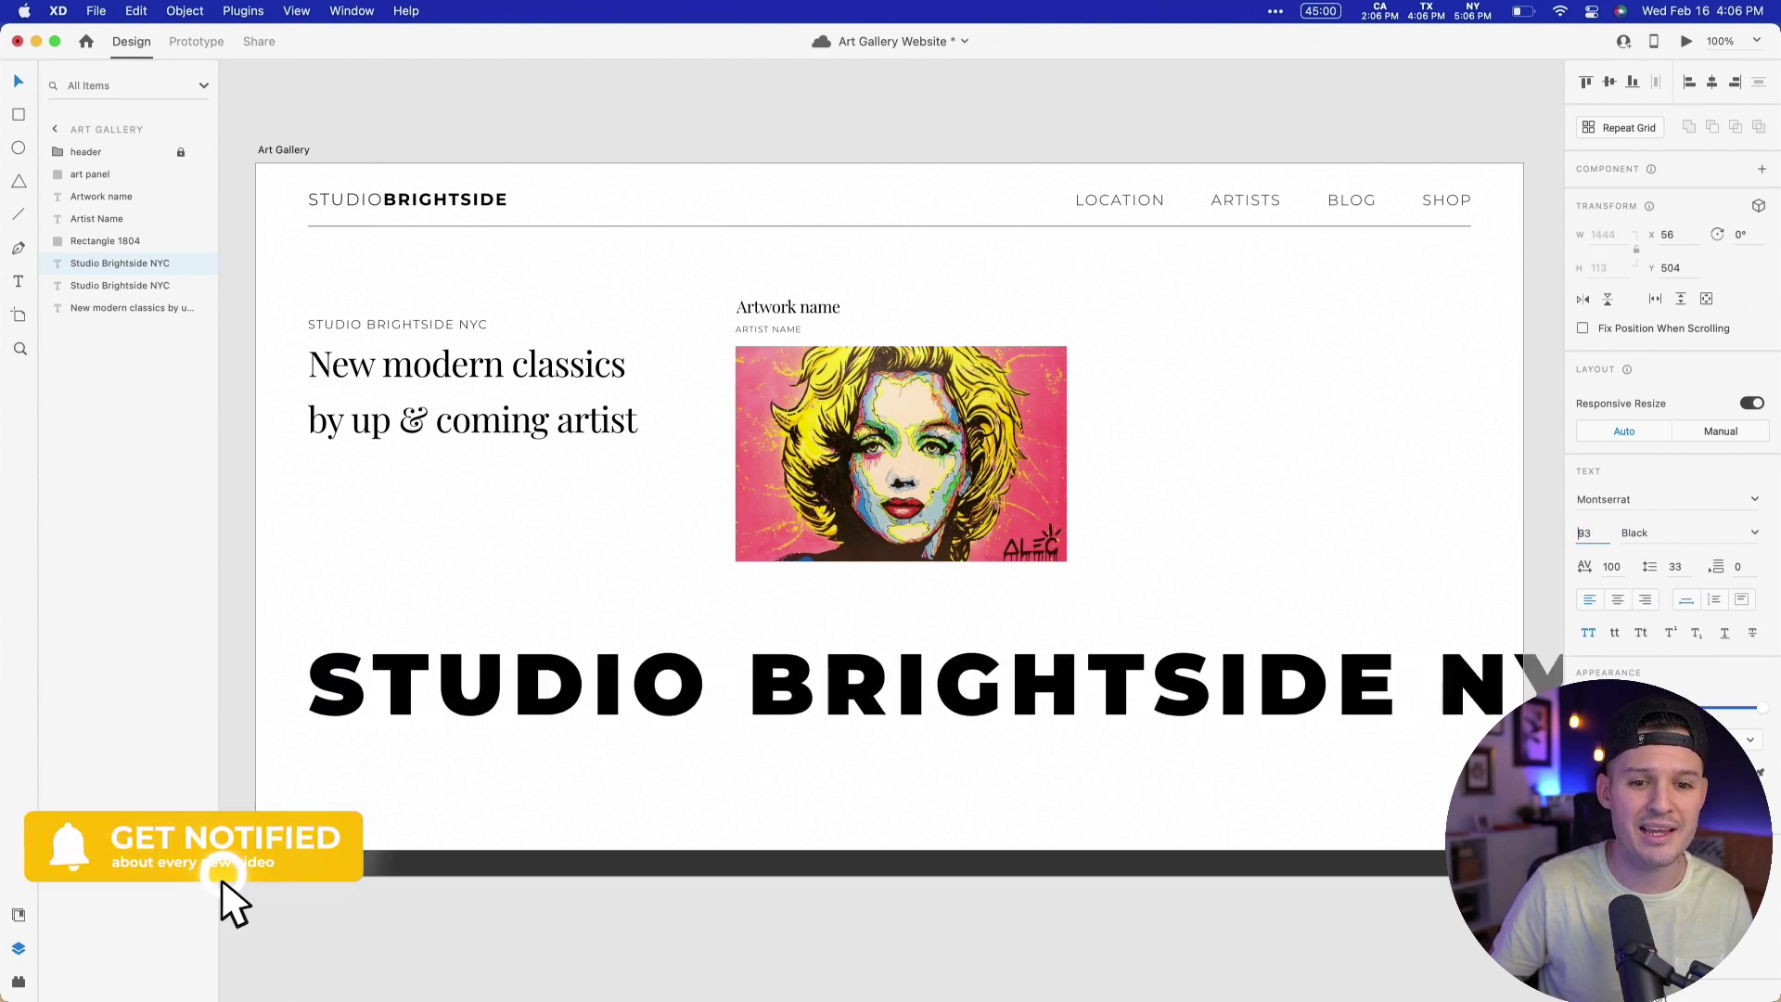
key("shift+Up")
key("shift+Up")
key("shift+Up")
key("shift+Up")
key("shift+Up")
key("shift+Up")
key("shift+Up")
key("shift+Up")
key("shift+Up")
key("shift+Up")
key("shift+Up")
key("shift+Up")
key("shift+Up")
key("shift+Up")
key("shift+Up")
key("shift+Up")
key("shift+Up")
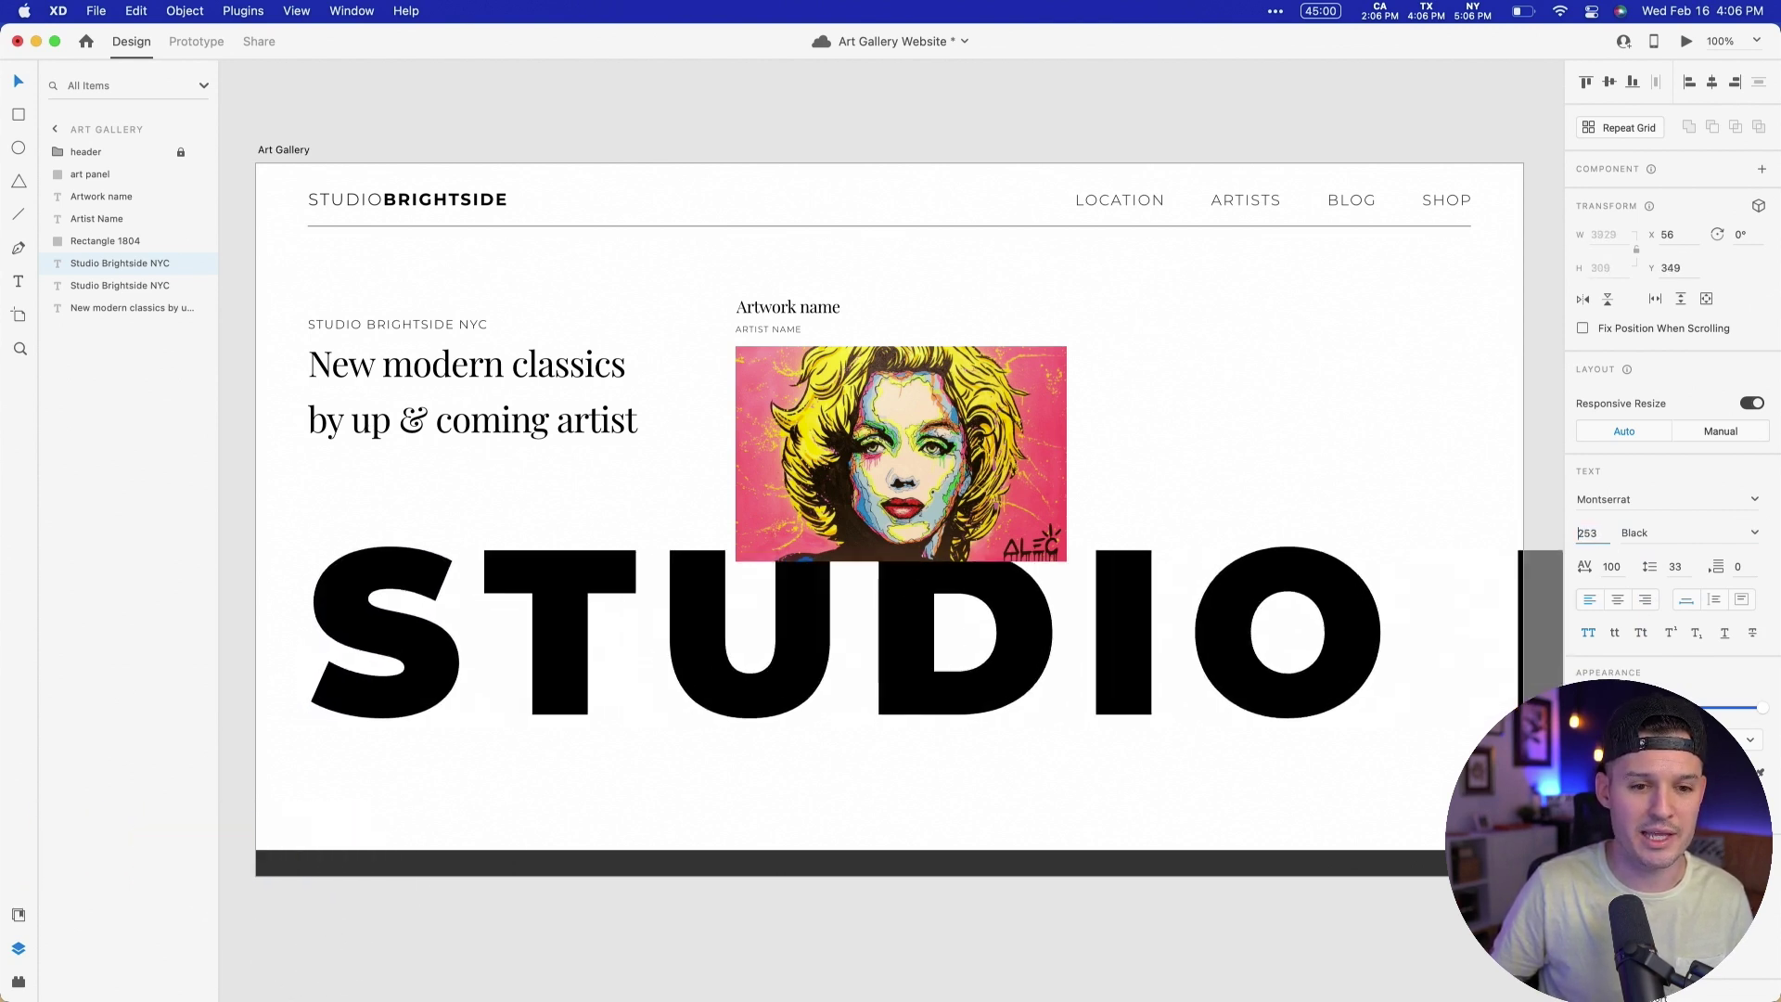
key("shift+Up")
key("shift+Up")
key("shift+Up")
key("shift+Up")
left_click_drag(1101, 676, 1094, 756)
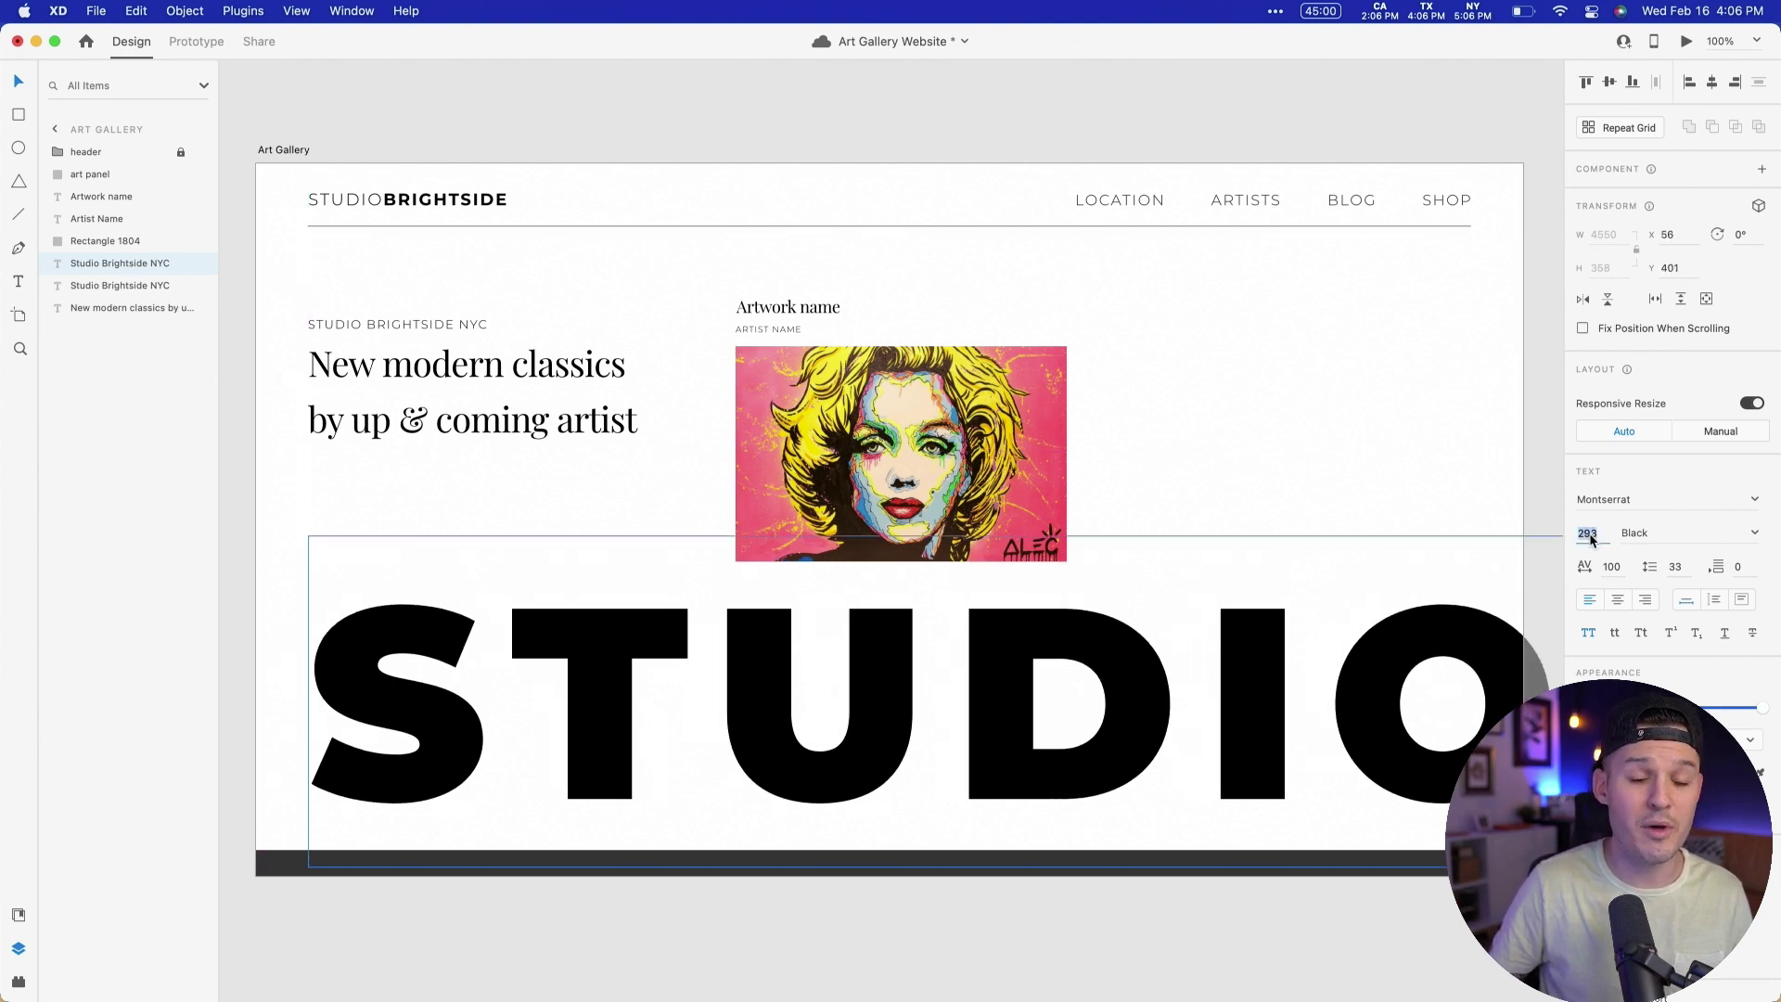
key("shift+Down")
key("shift+Down")
key("shift+Down")
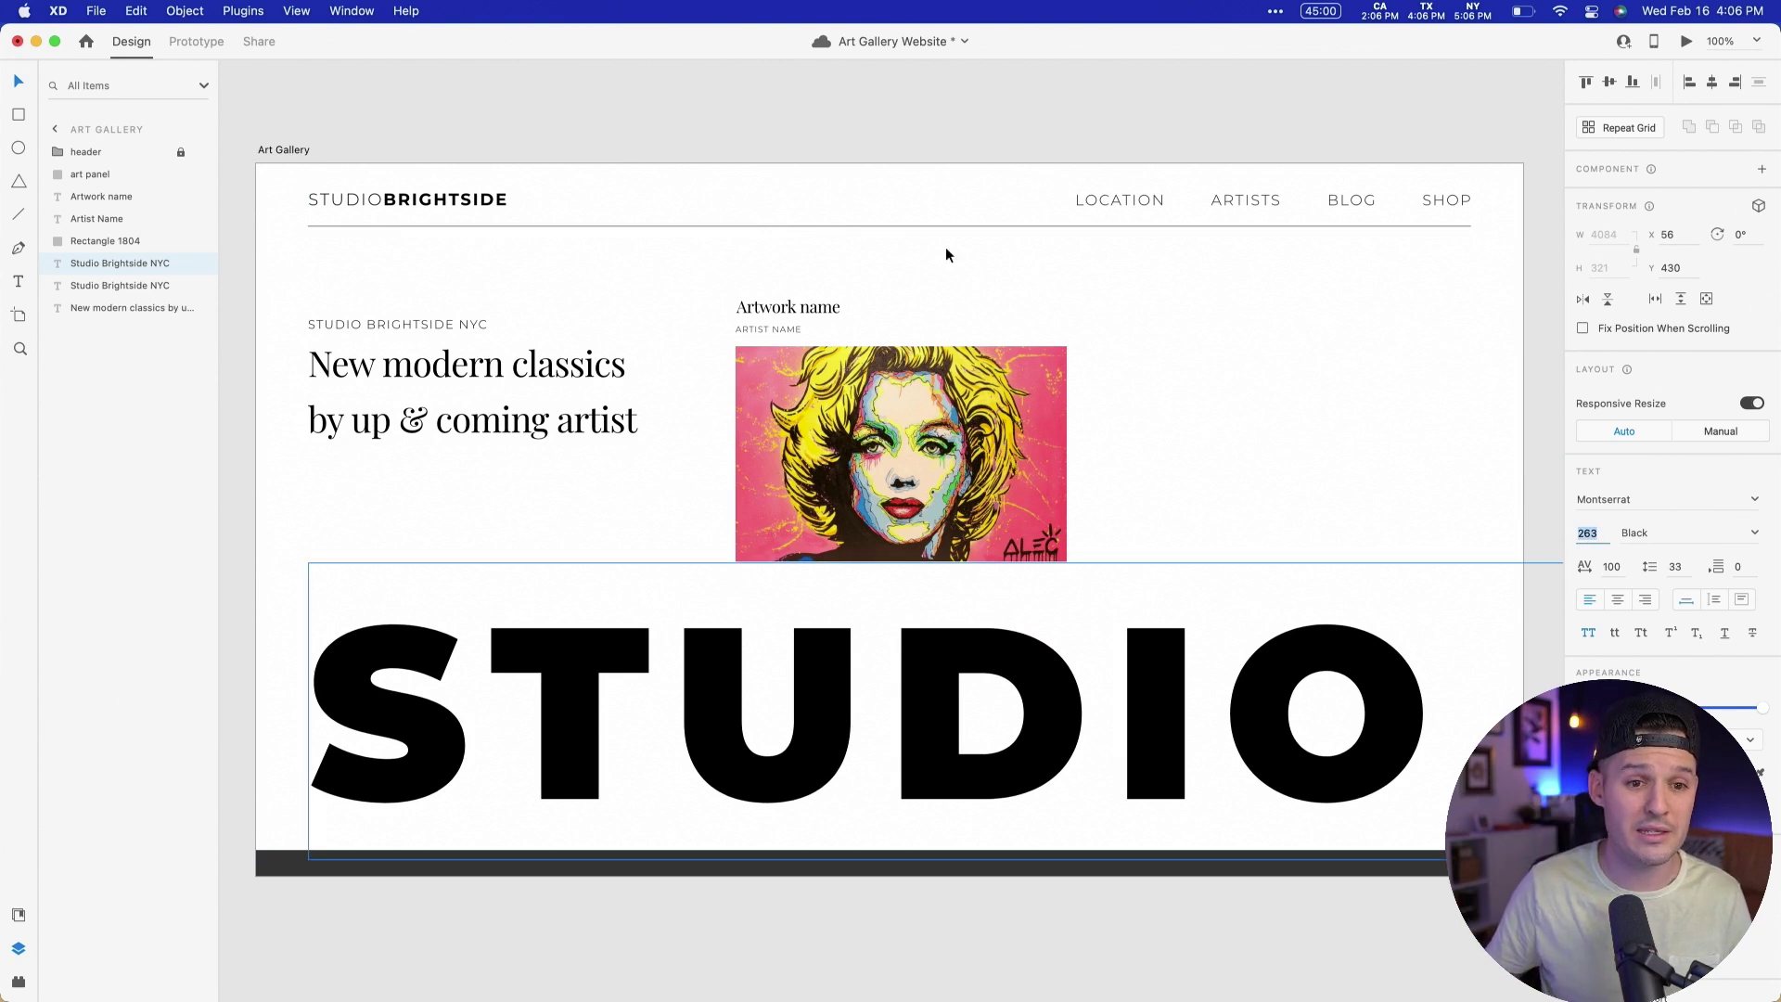
Step: Remove the STUDIO text's fill to leave outlined lettering, nudging it and the artwork up slightly
left_click_drag(923, 366, 924, 362)
left_click(928, 594)
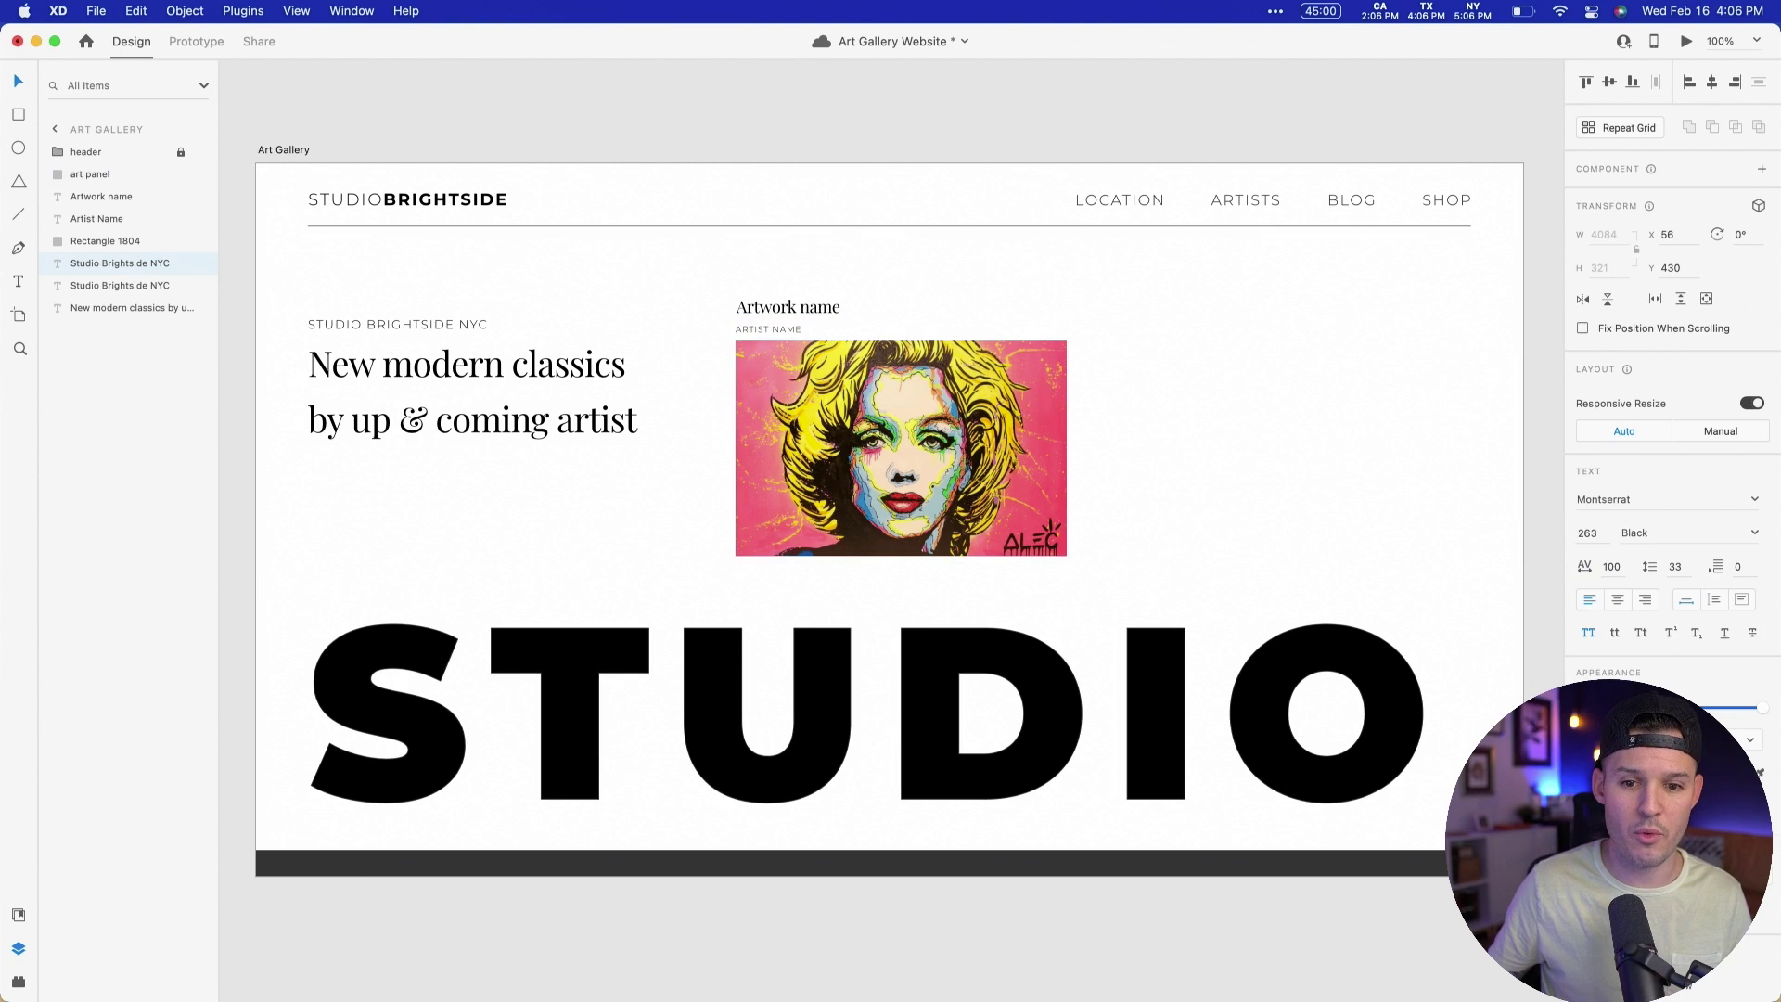
left_click(1582, 784)
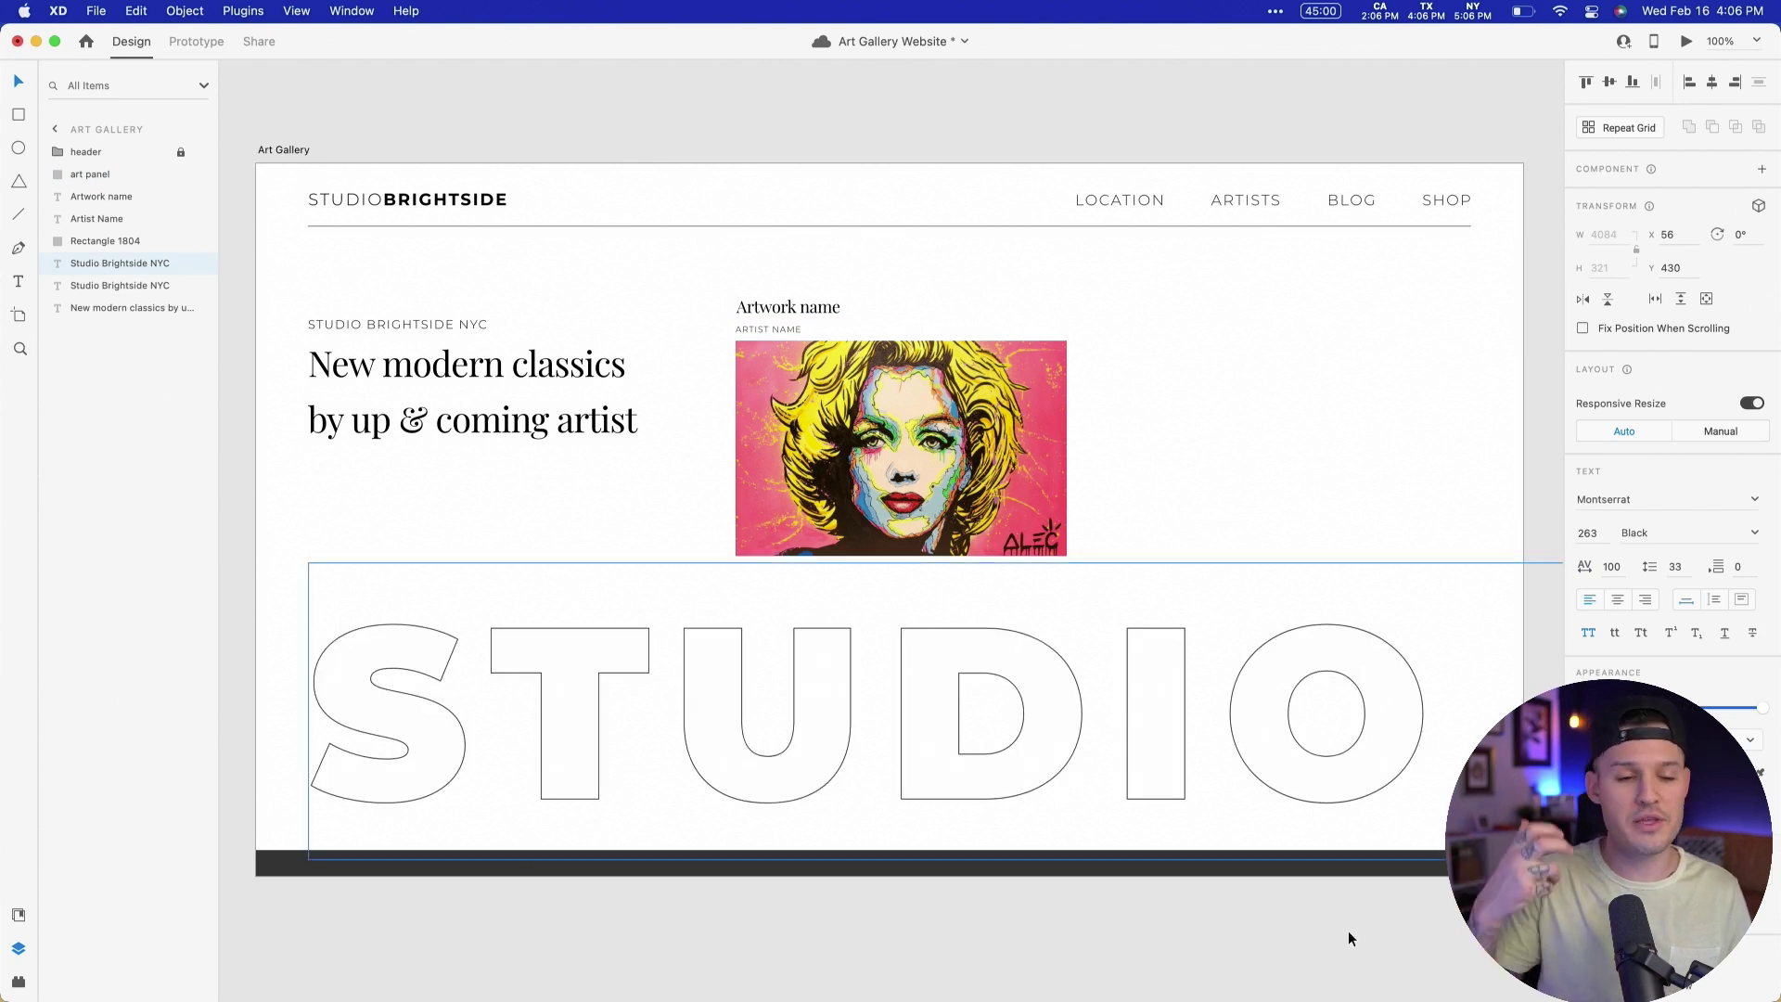
left_click(872, 959)
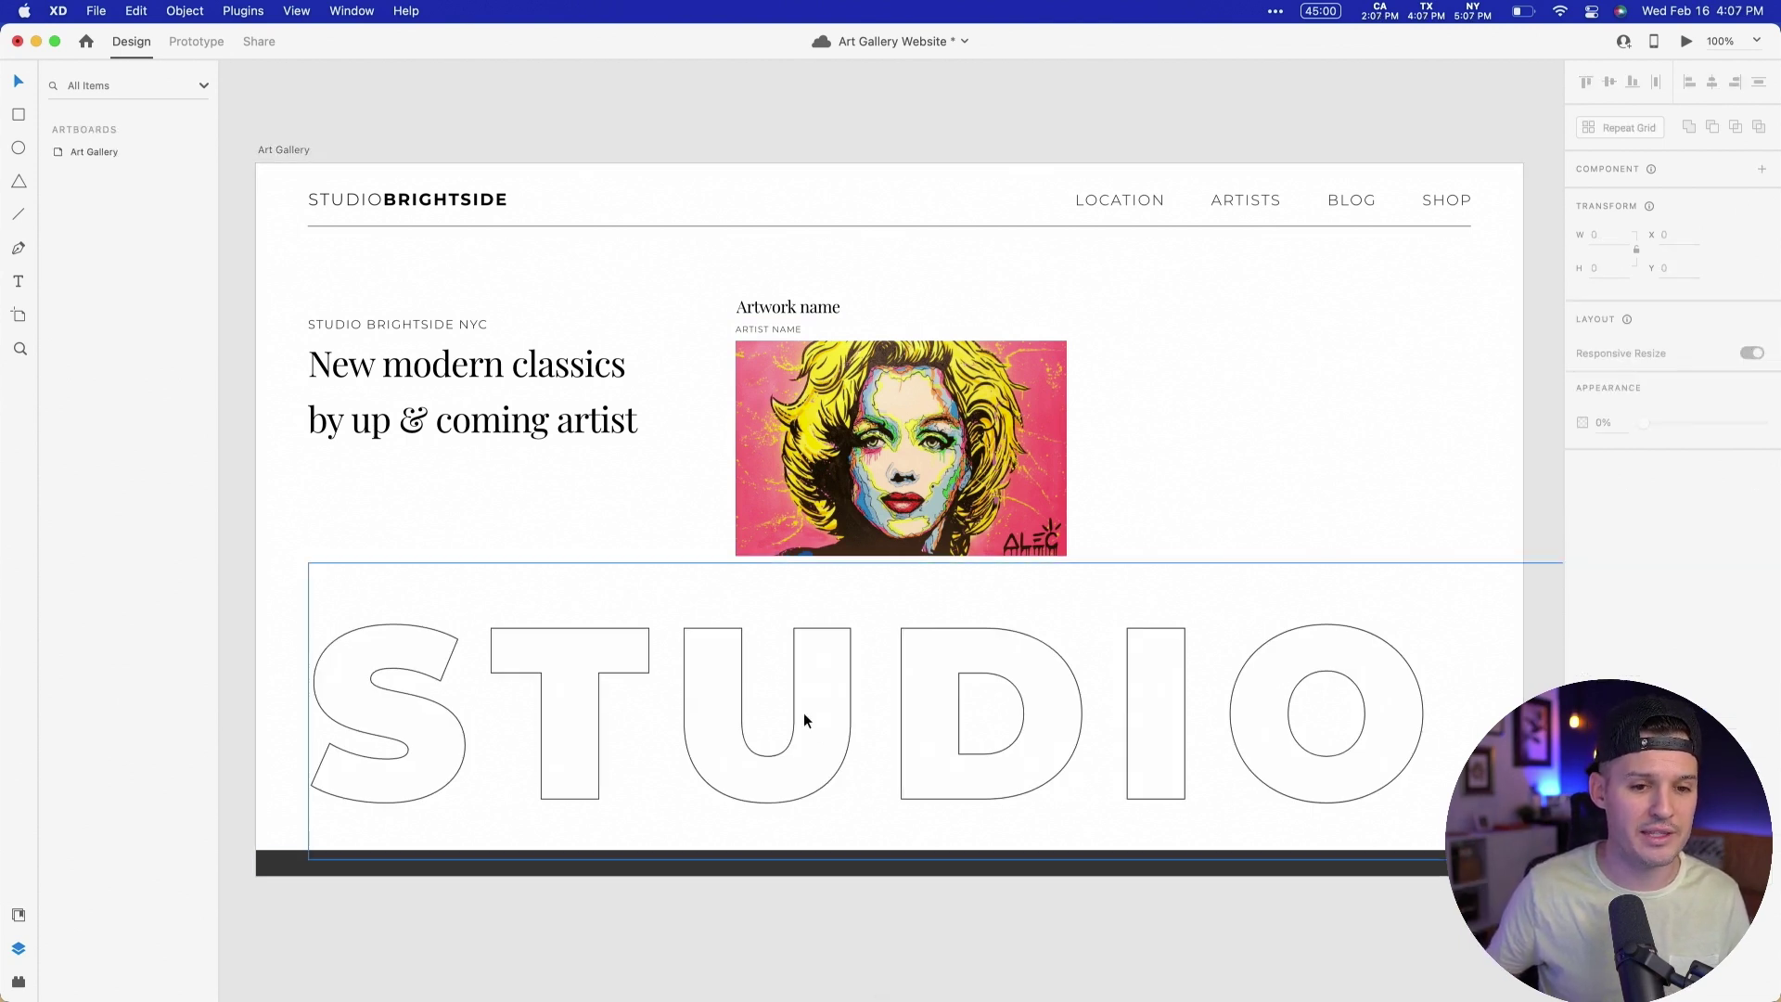
left_click_drag(803, 712, 804, 699)
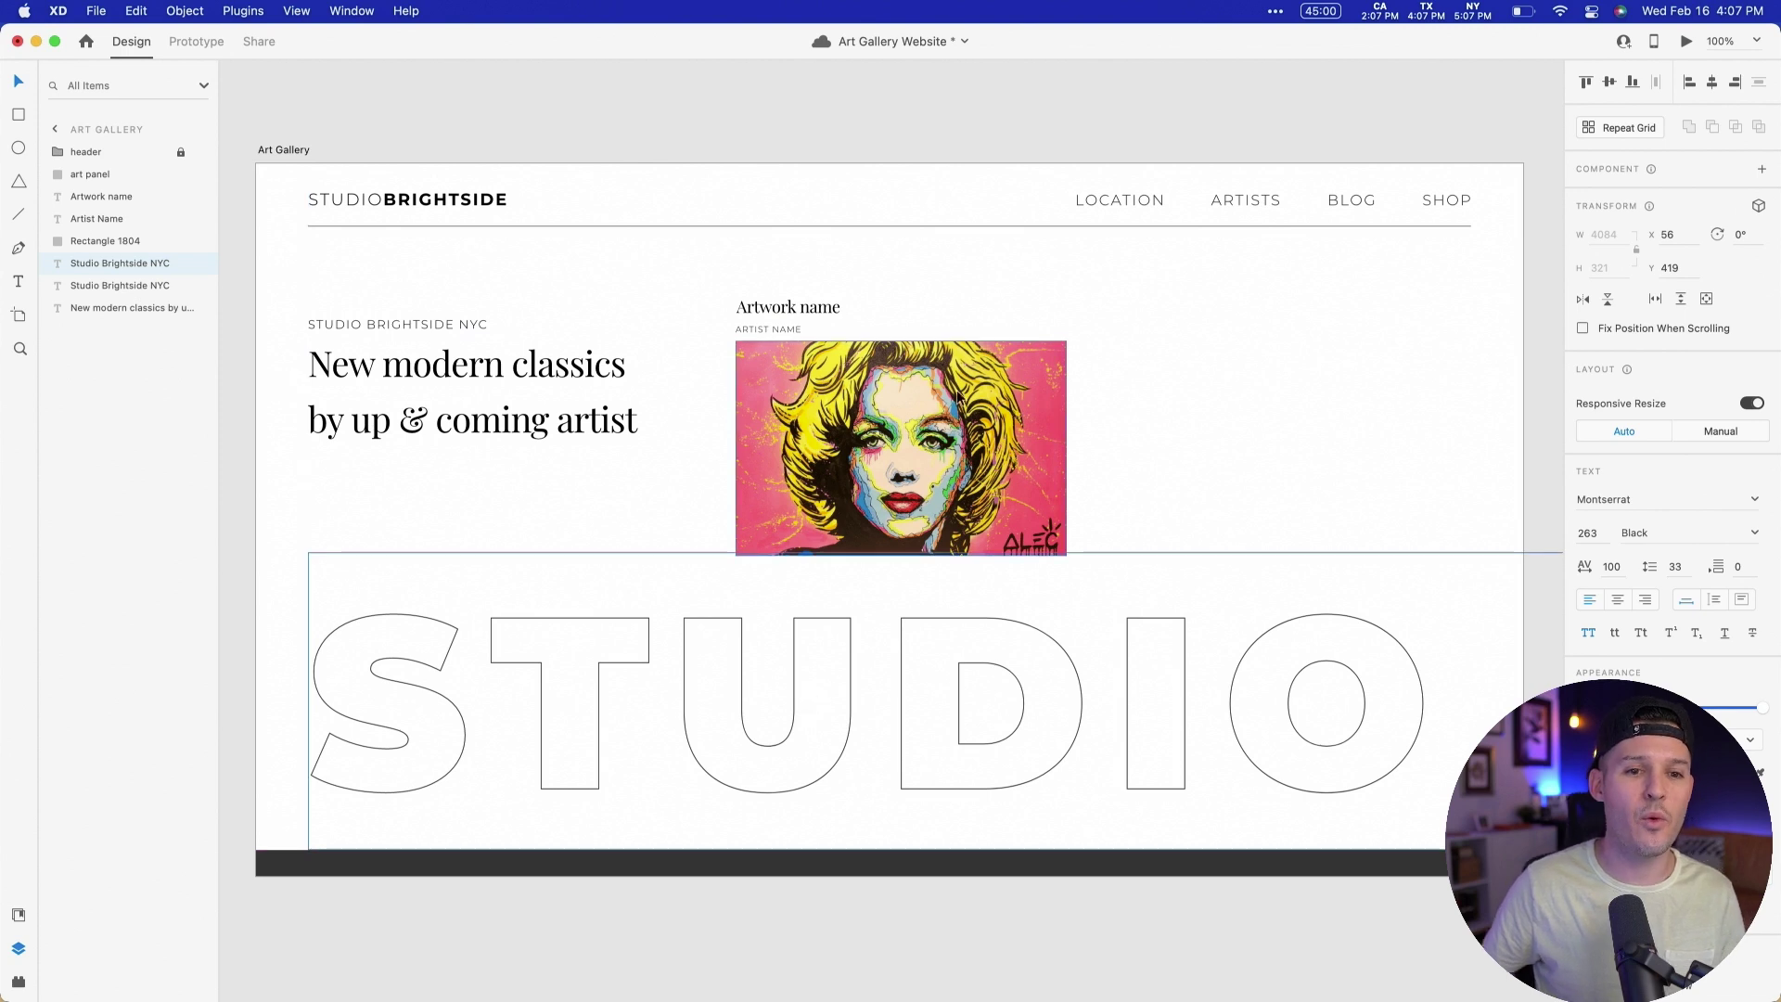
Step: Box-select the hero text and artwork and nudge them up slightly
left_click(825, 375)
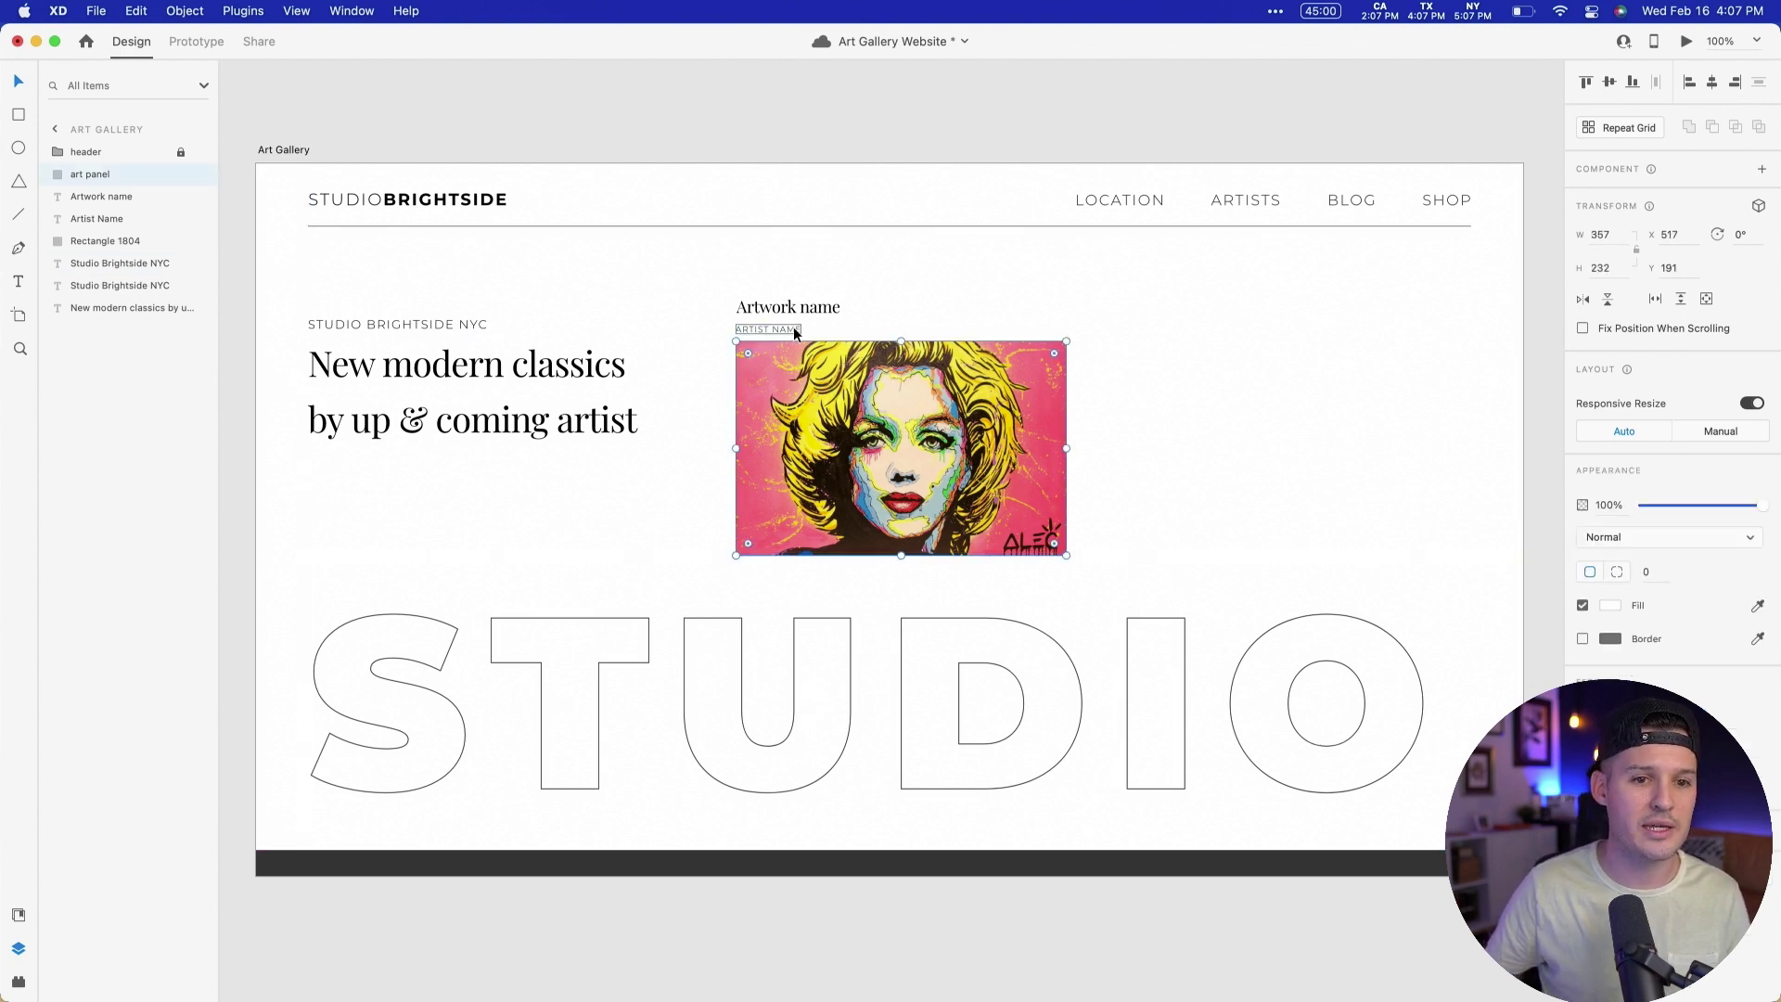
left_click_drag(1240, 348, 1107, 307)
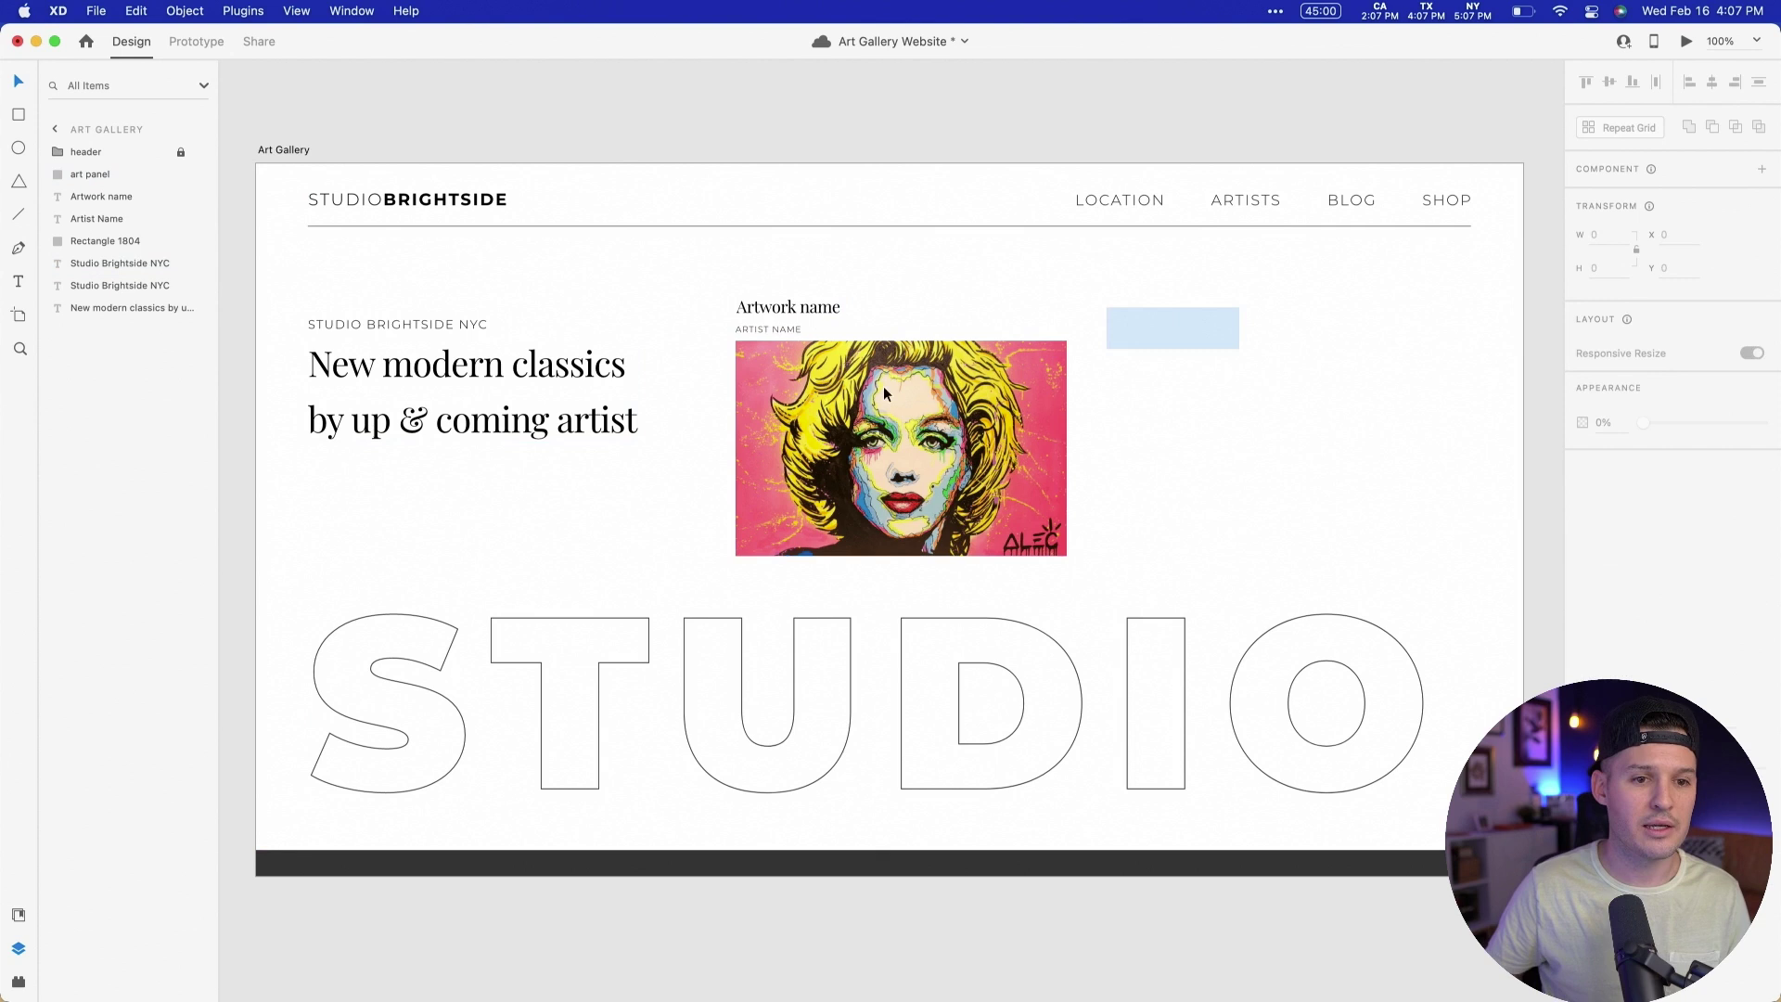
left_click_drag(883, 386, 339, 549)
key("shift+Up")
key("shift+Up")
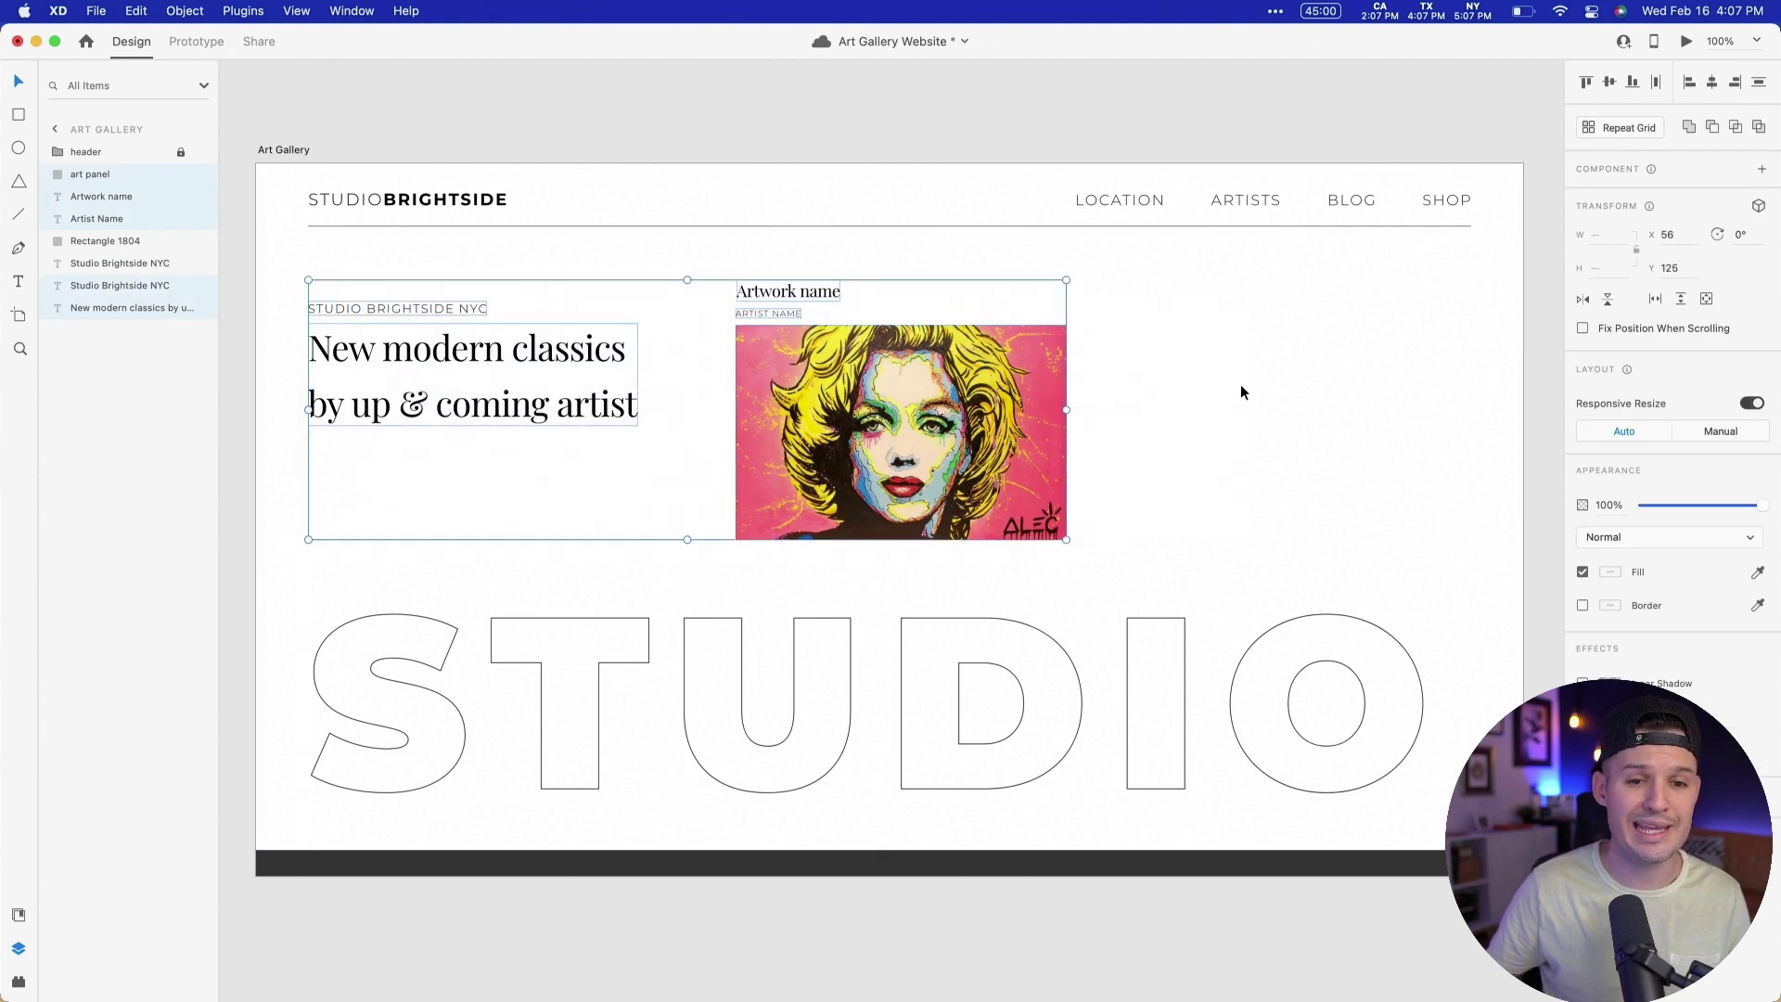
left_click(1241, 392)
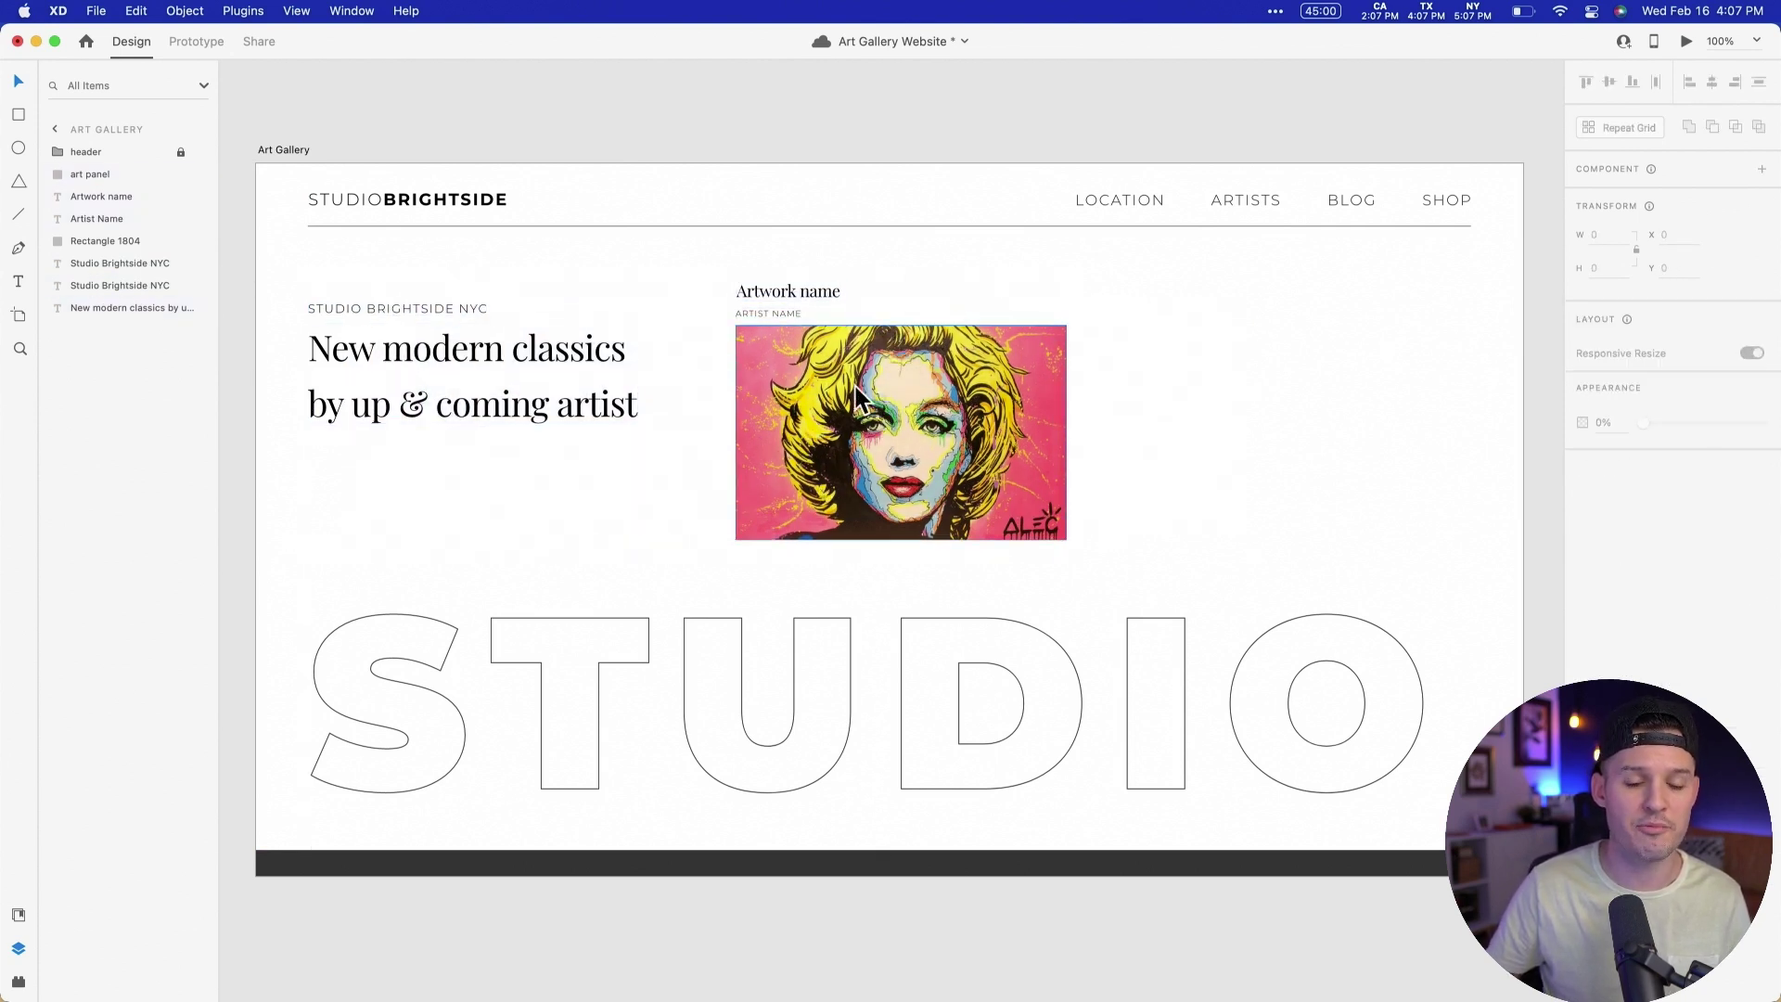
Step: Duplicate the artwork panel, fill it dark slate #364150 at 86% opacity, and place it over the portrait
left_click(1013, 432)
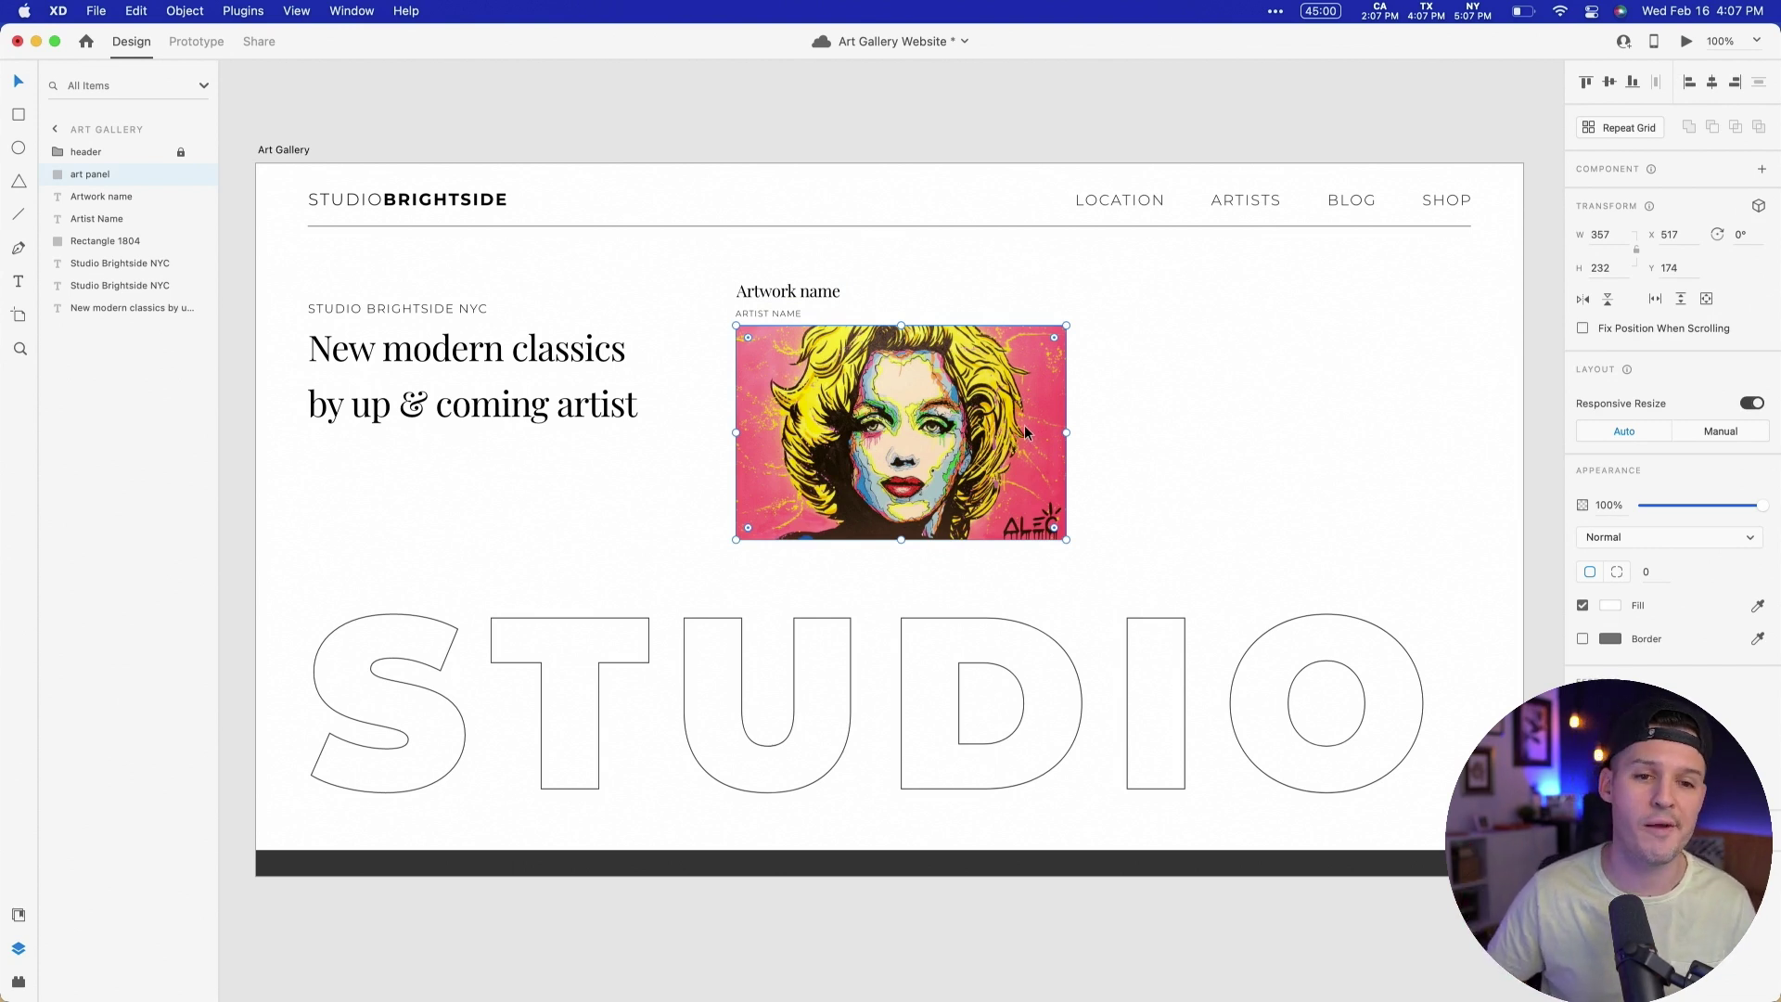
left_click_drag(1017, 429, 1277, 470)
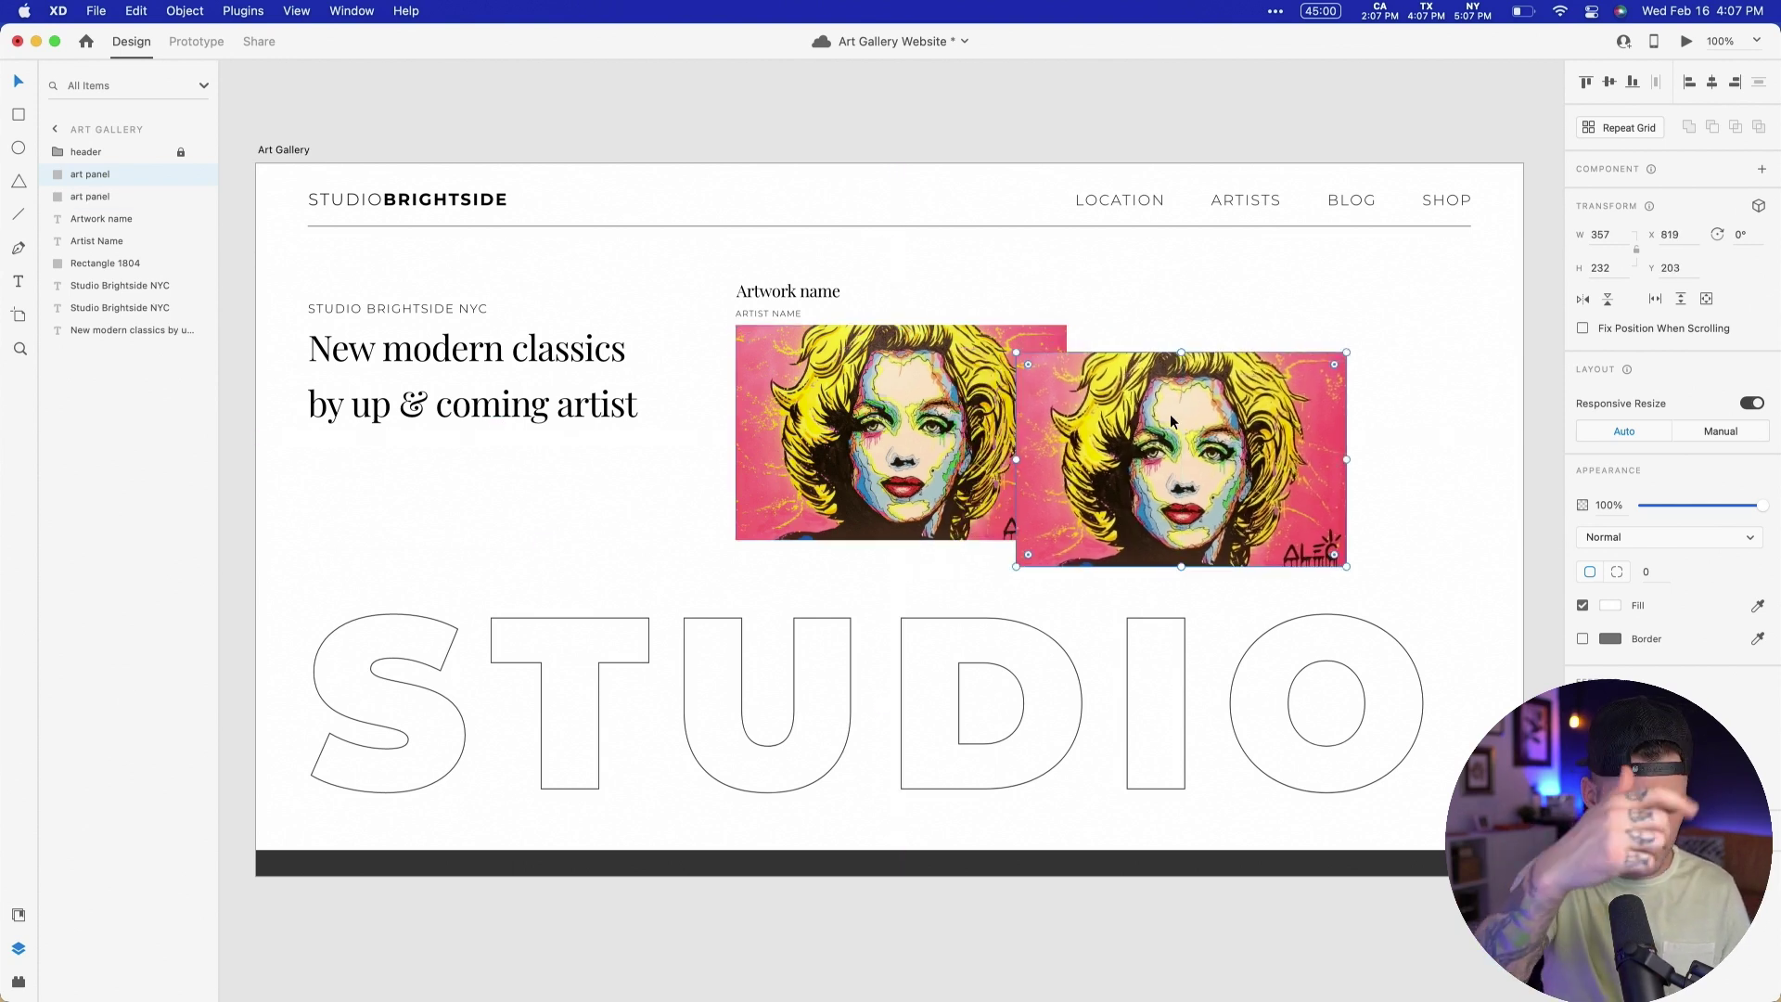
left_click_drag(1171, 414, 1089, 387)
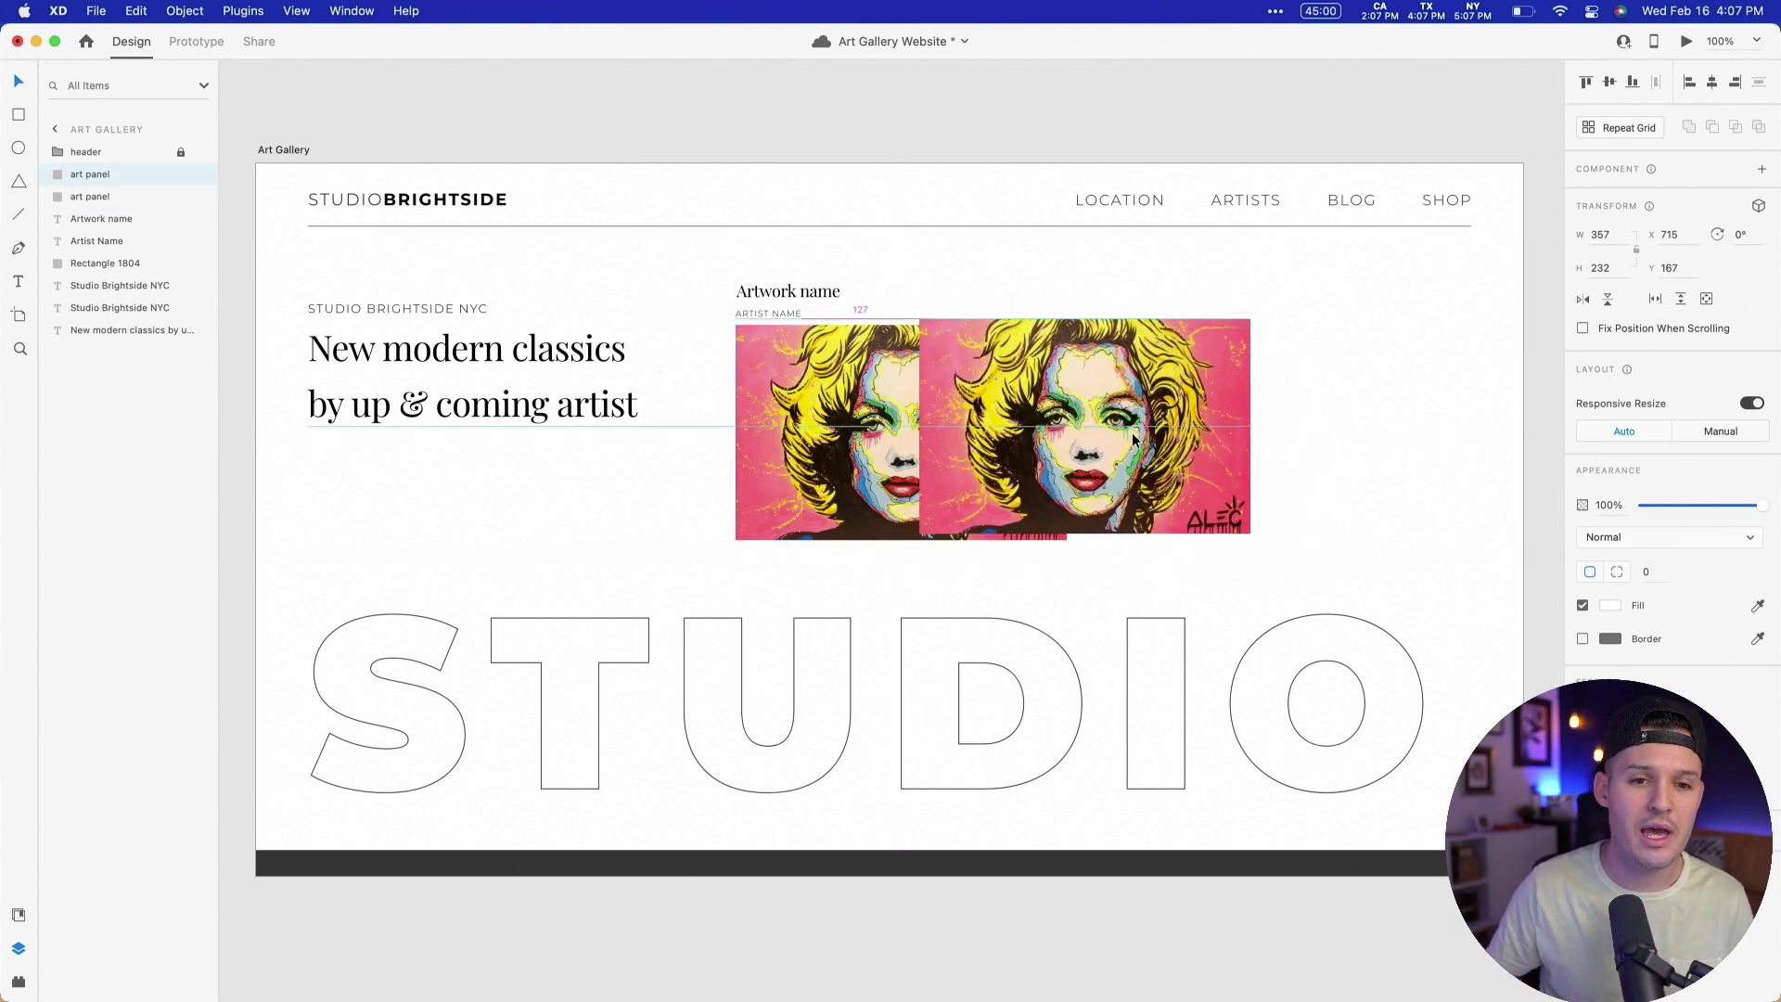
left_click(1610, 605)
left_click_drag(1475, 591, 1305, 733)
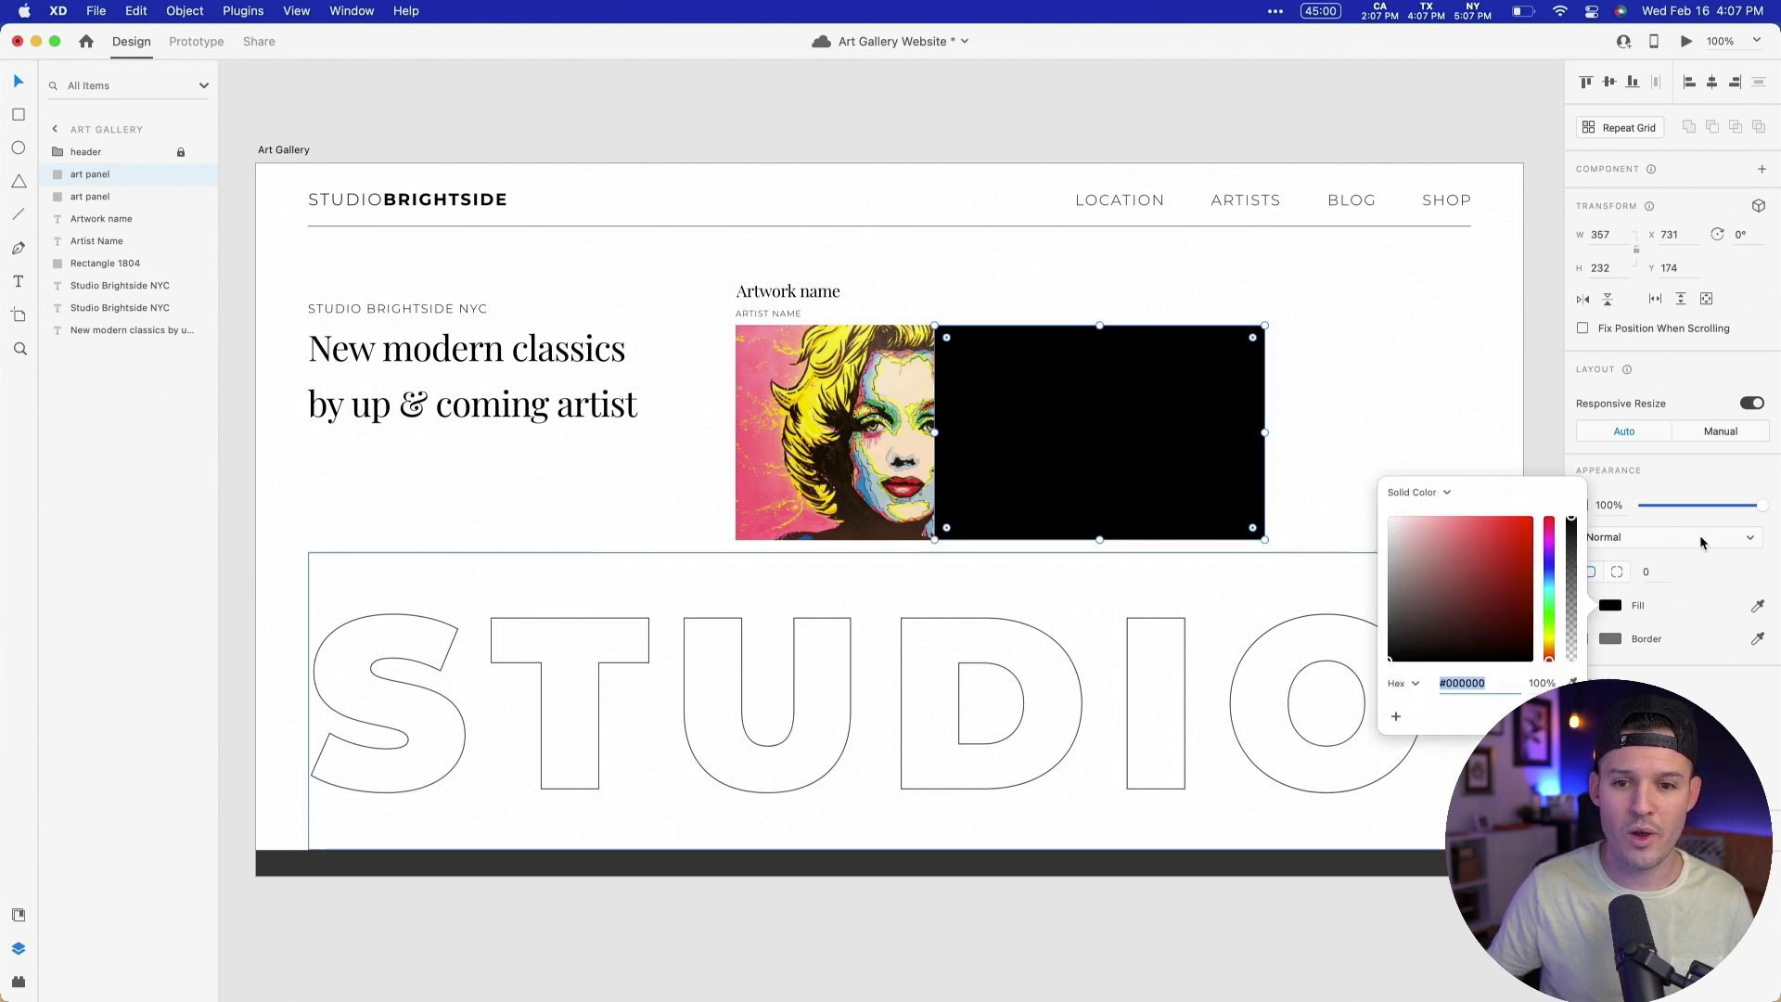
left_click_drag(1760, 509, 1741, 513)
left_click(1608, 606)
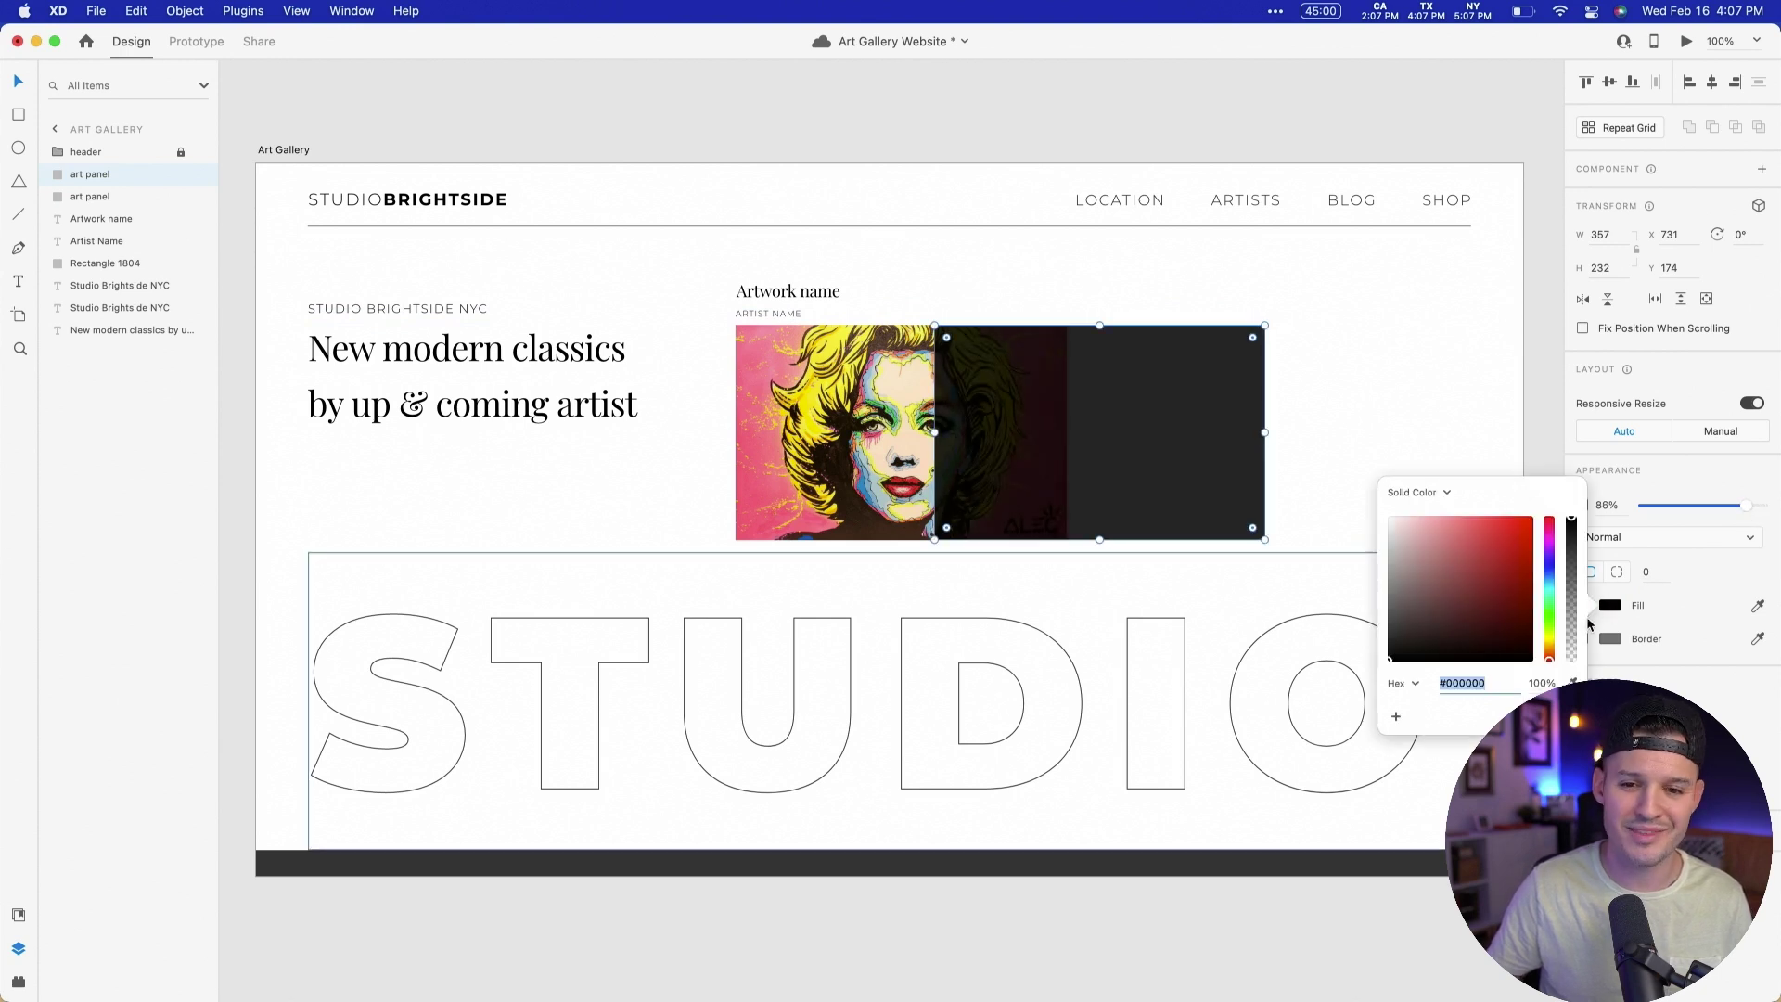
left_click_drag(1555, 609, 1548, 574)
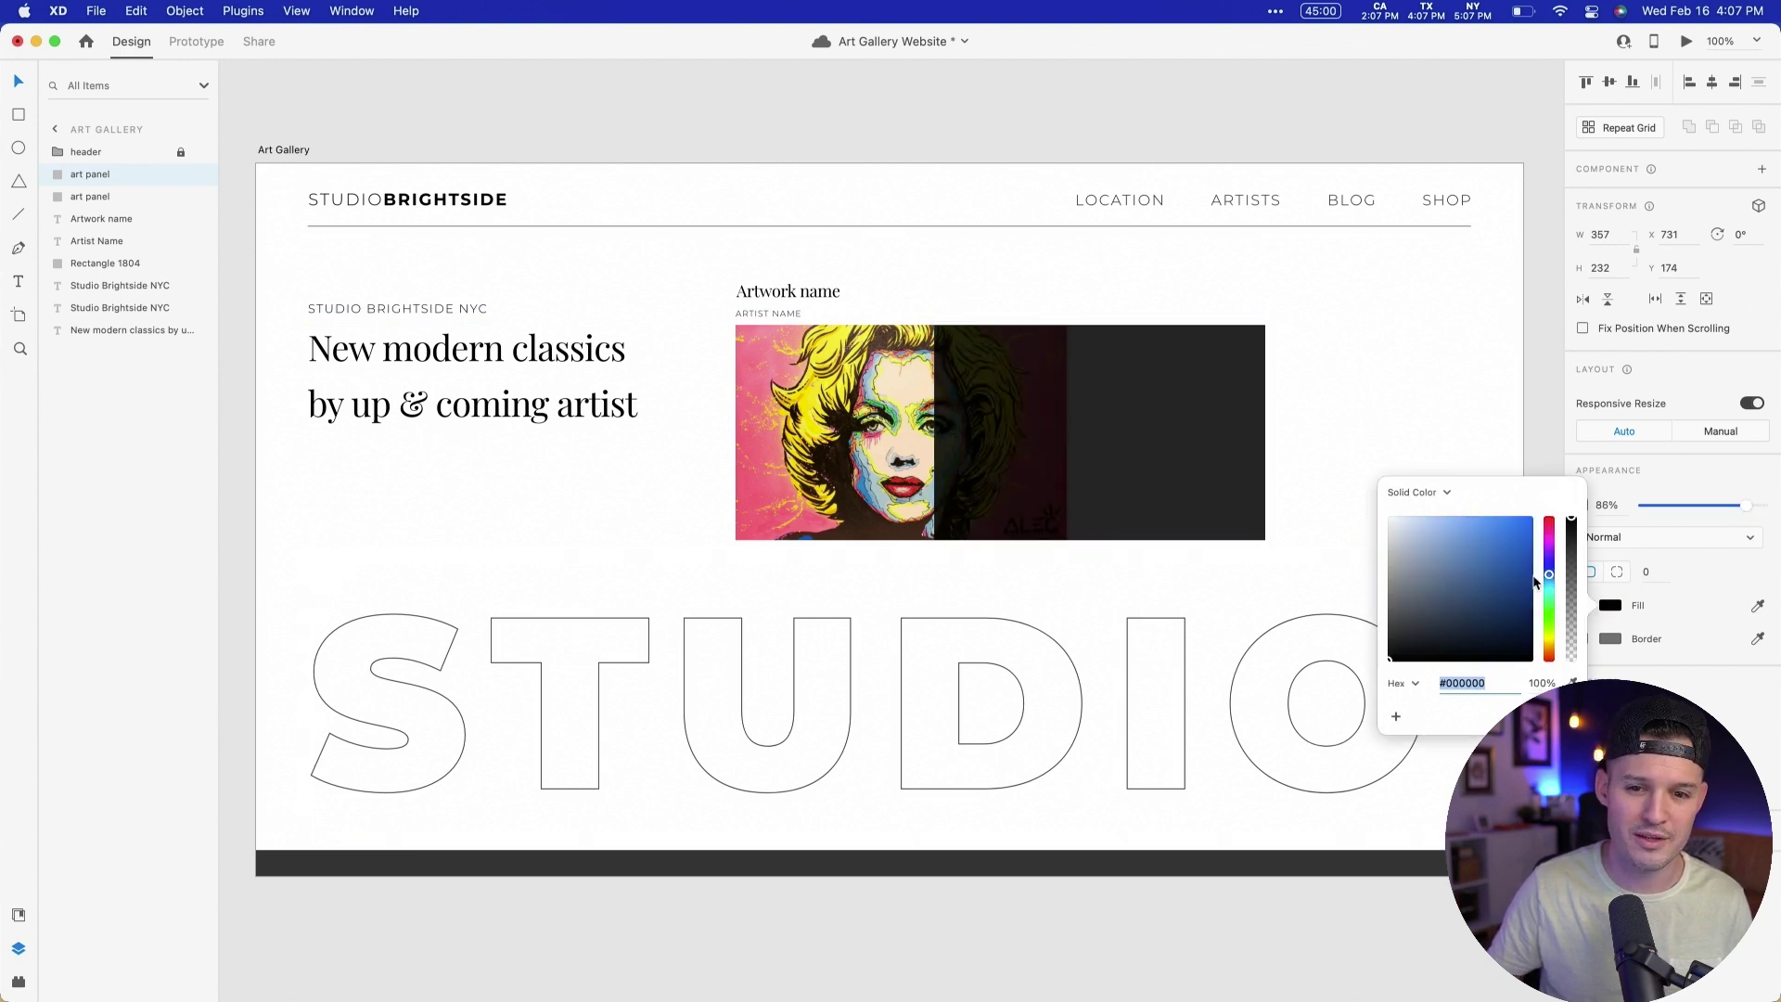
left_click(1467, 605)
left_click_drag(1437, 612, 1440, 618)
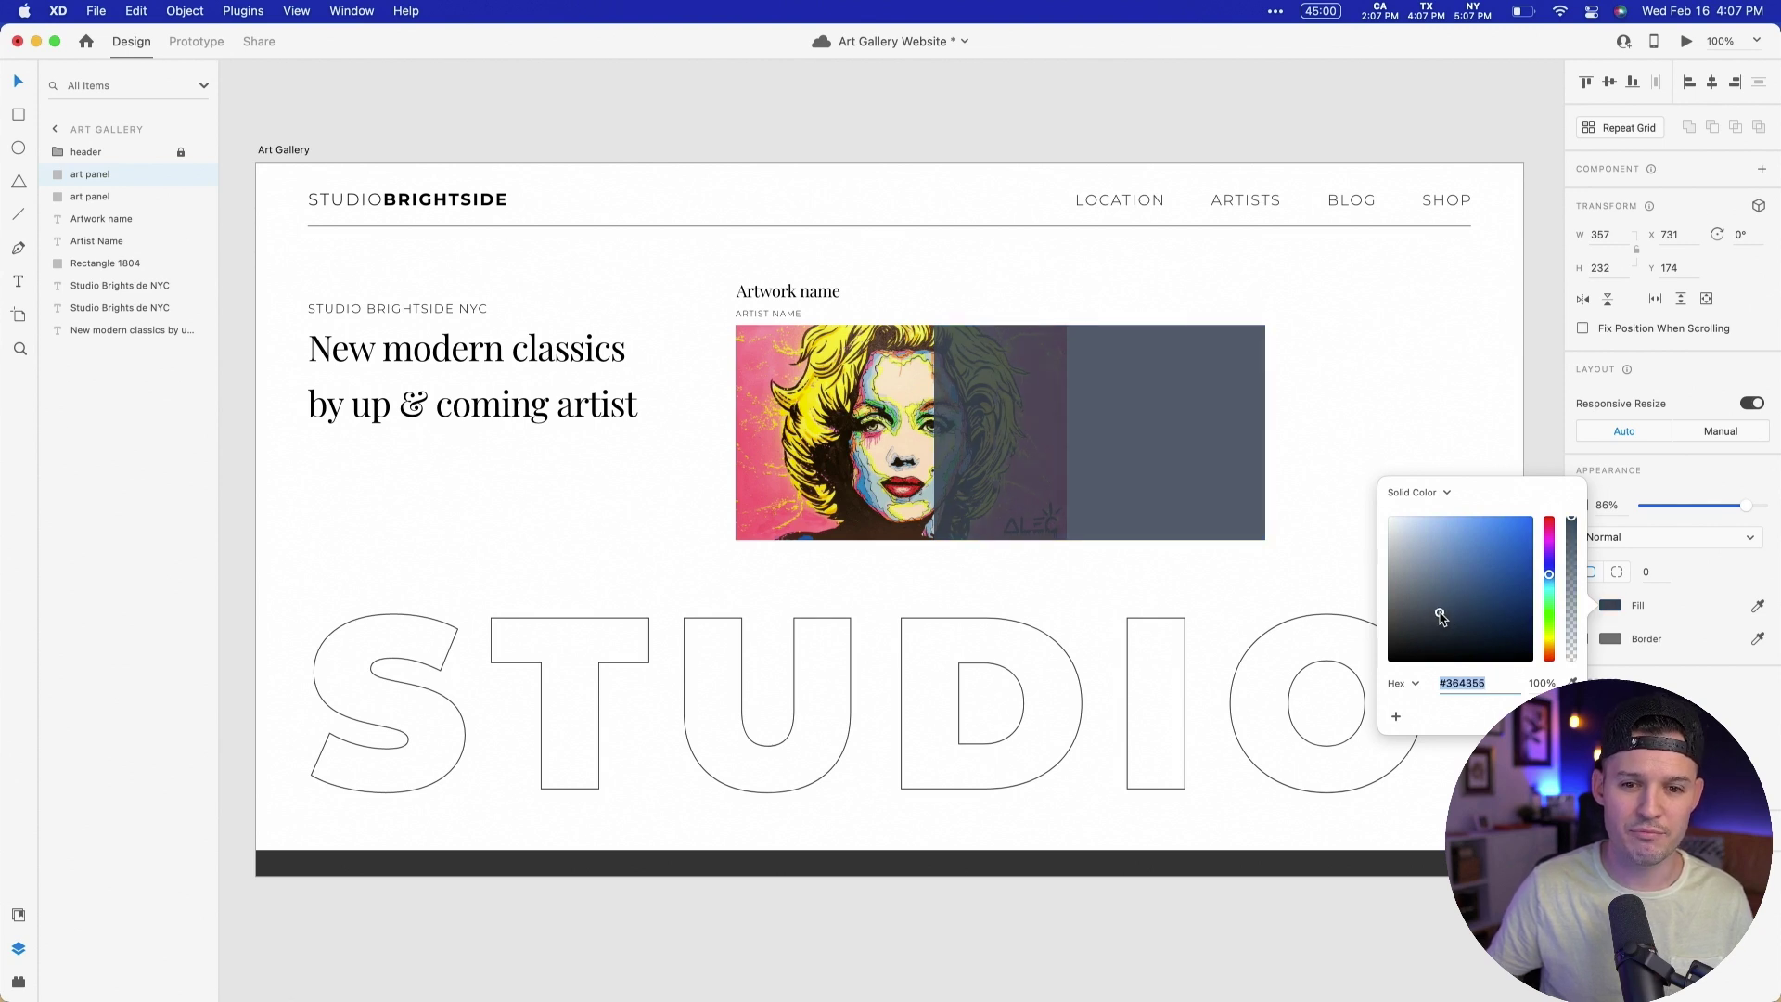
left_click(1226, 545)
left_click_drag(1150, 437, 967, 453)
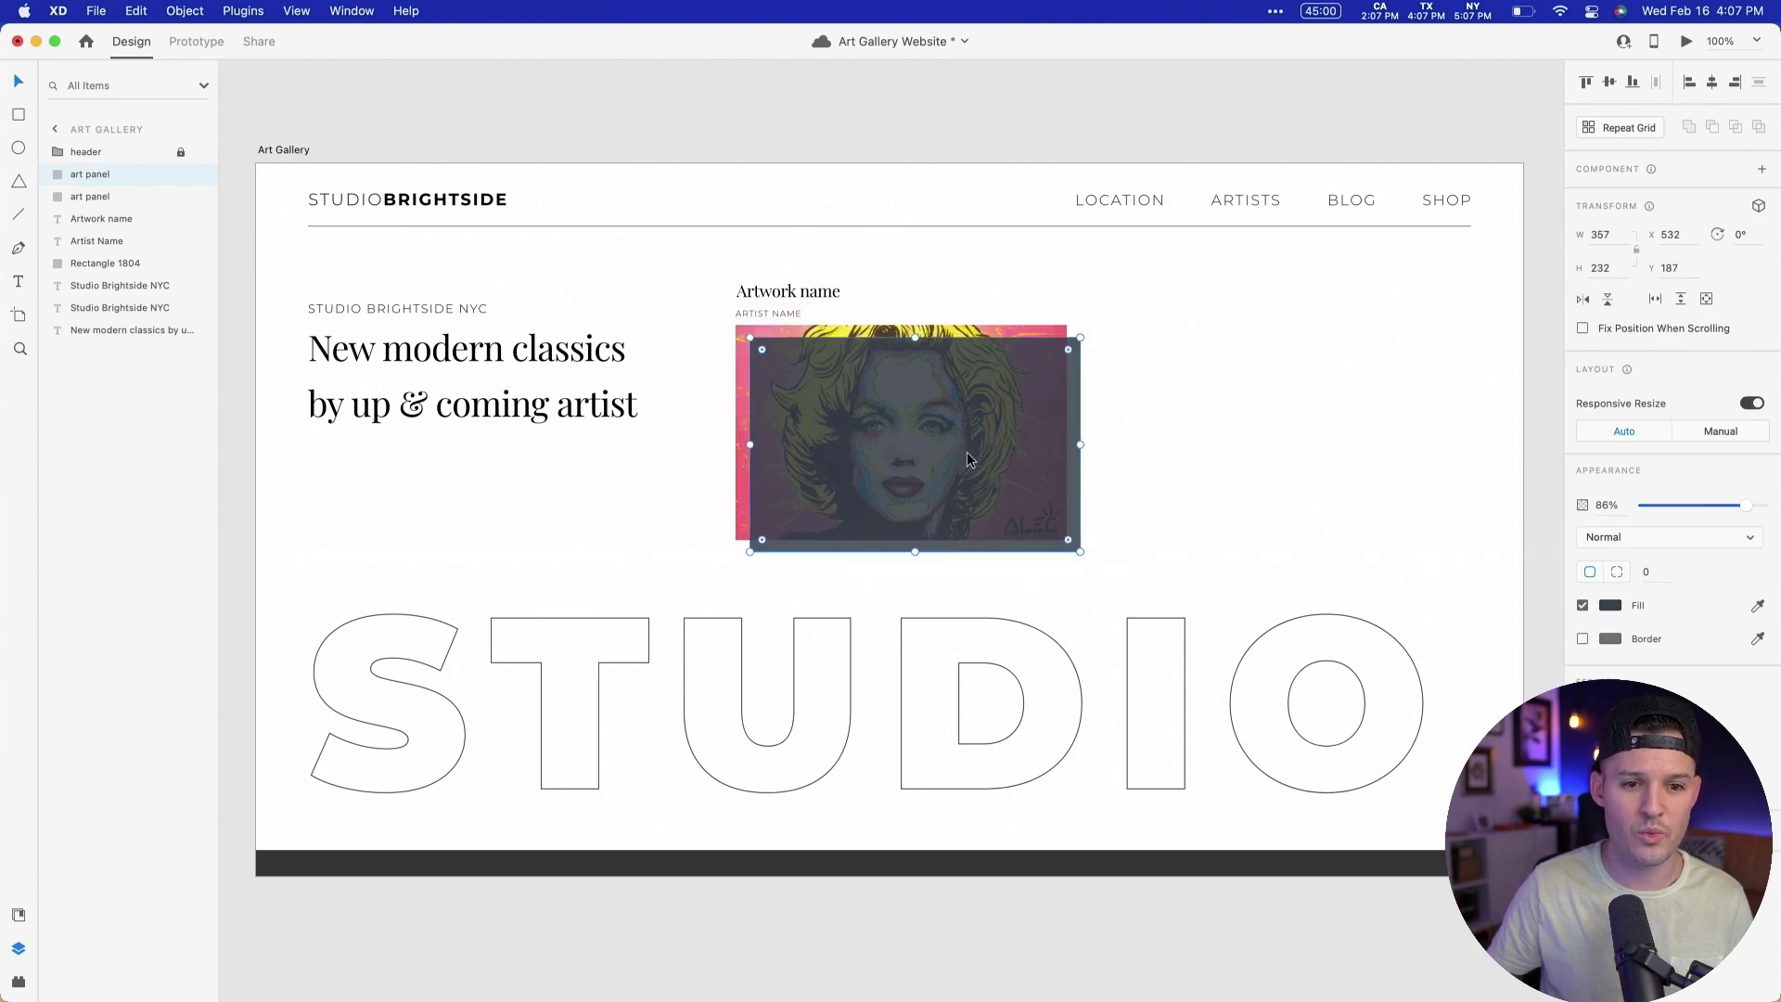
Step: Duplicate the Studio Brightside NYC subheading beside the artwork and retype it as VIEW ARTWORK
left_click(434, 302)
left_click_drag(434, 303, 935, 447)
left_click_drag(1265, 467, 1272, 445)
key("Return")
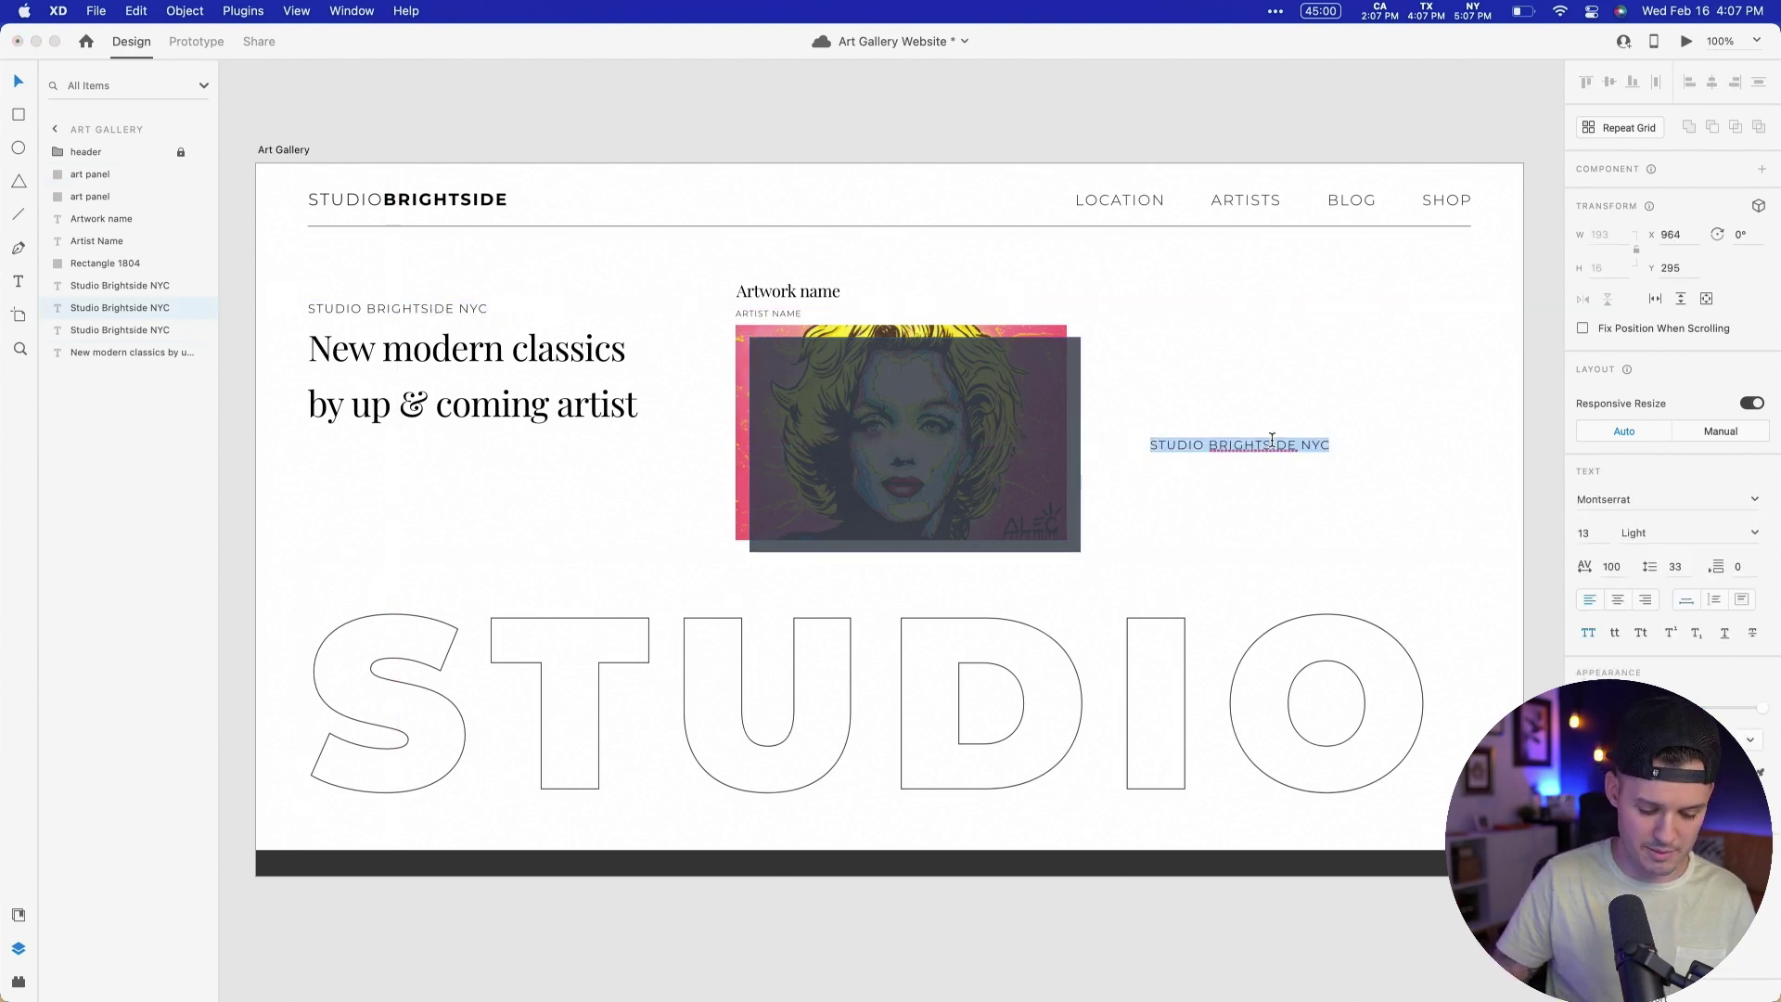
type("VIEW ")
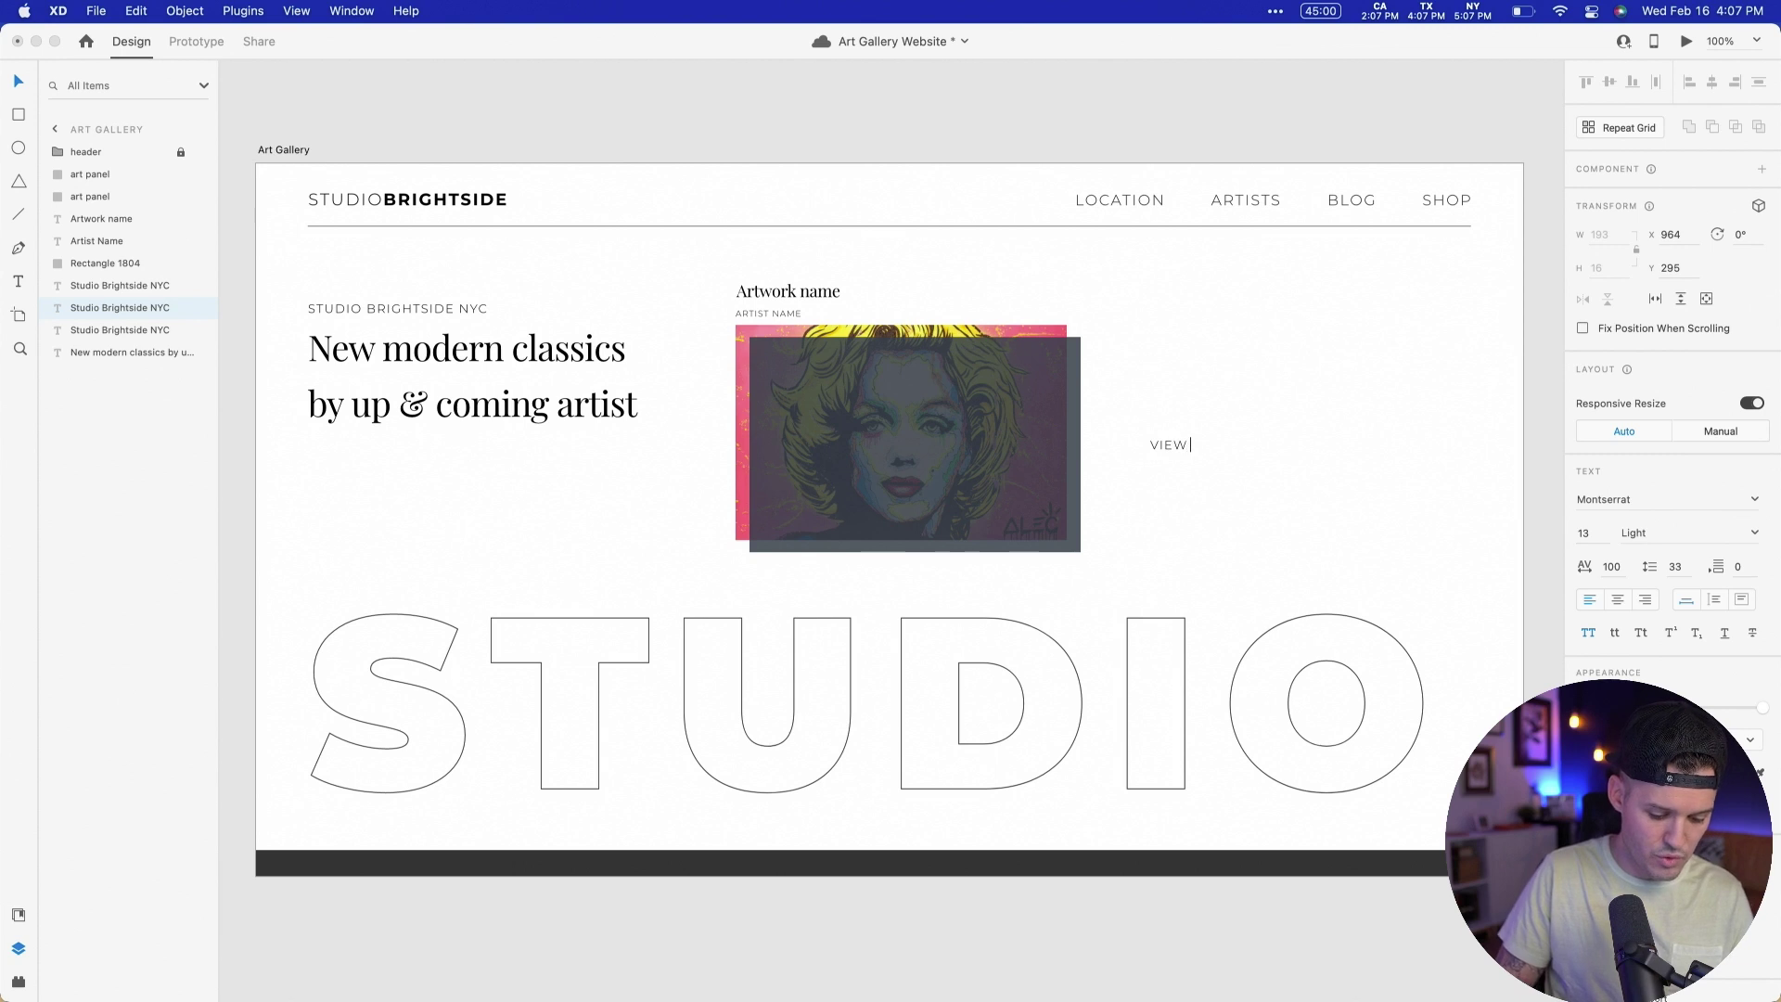
type("ARTWOR")
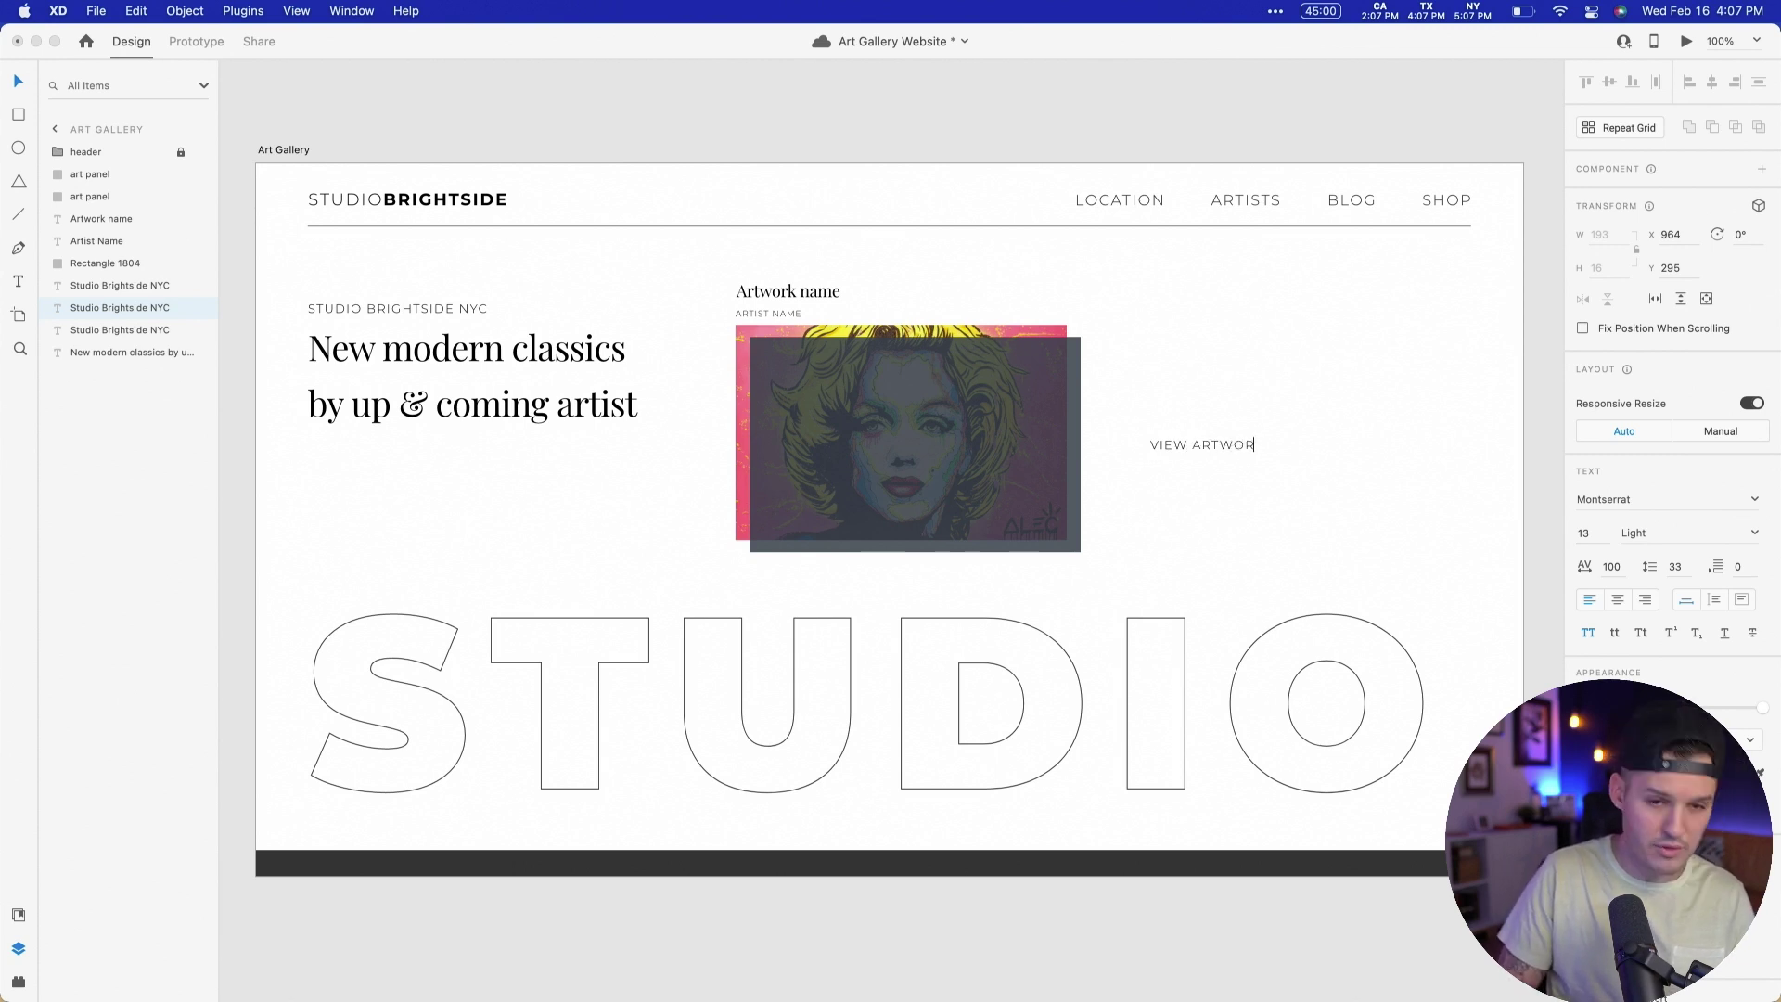
type("K")
key("Escape")
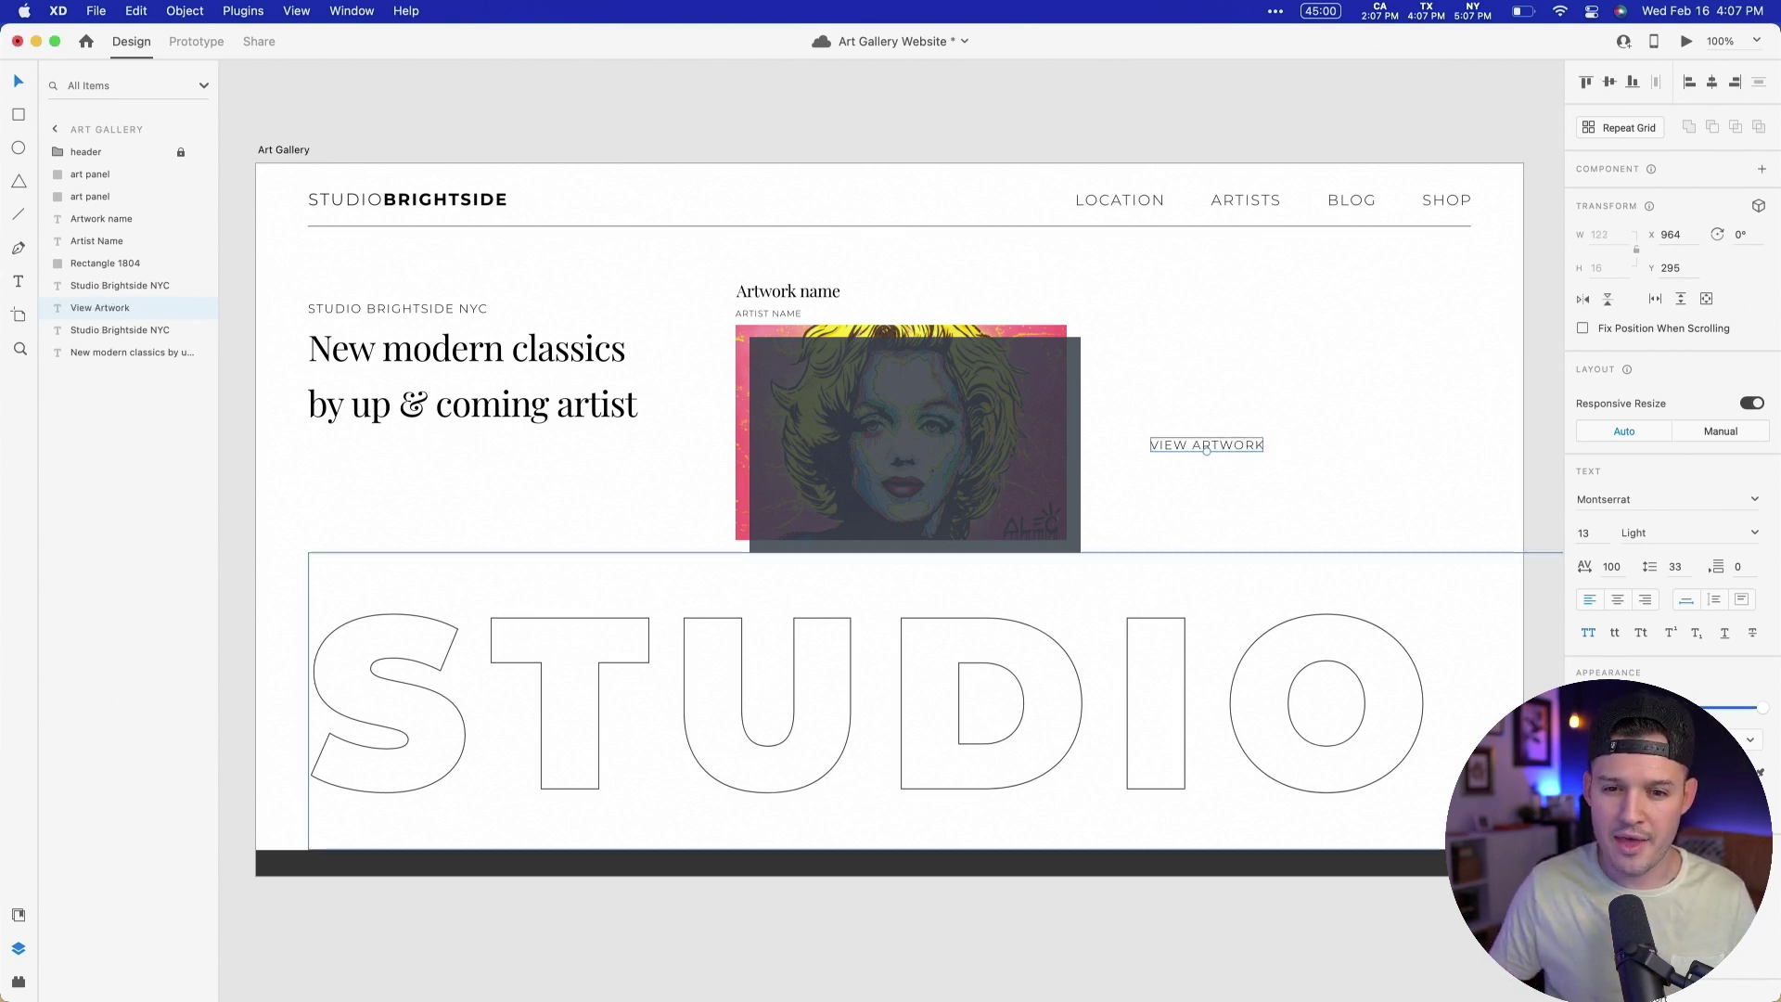
Step: Set the VIEW ARTWORK label to size 30, Bold weight, with a white fill
left_click(1590, 533)
type("33")
key("Return")
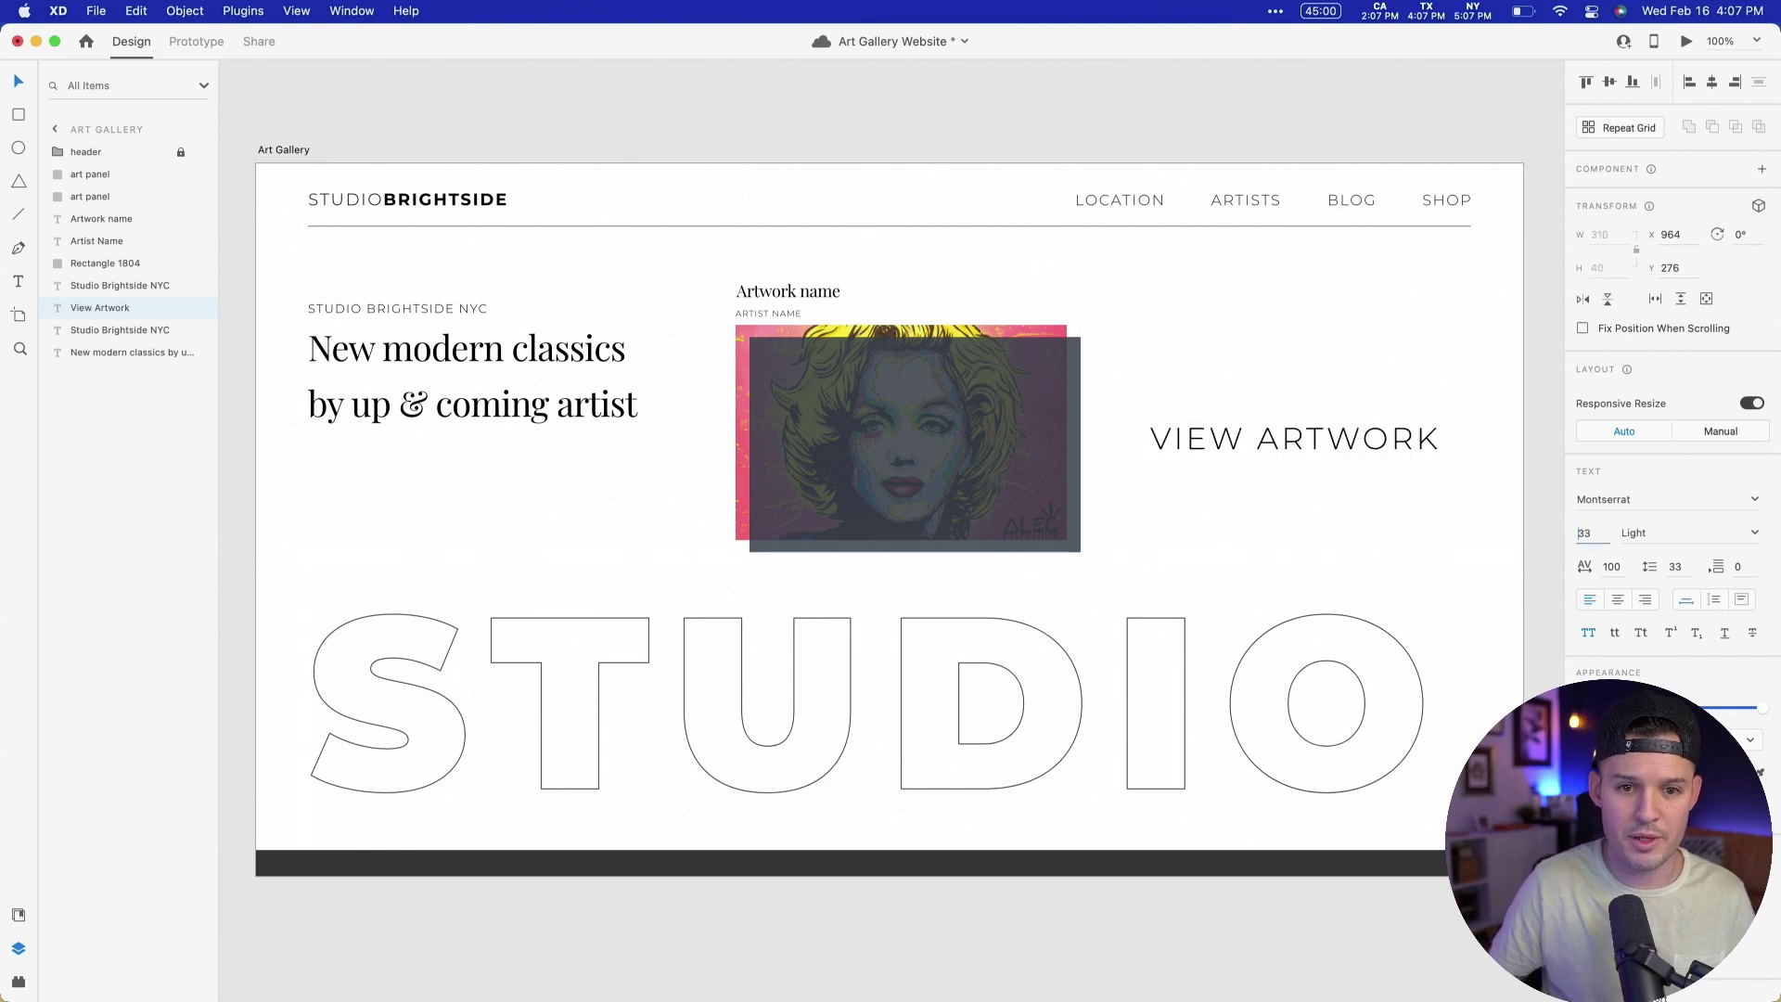
key("Down")
key("Down")
key("Down")
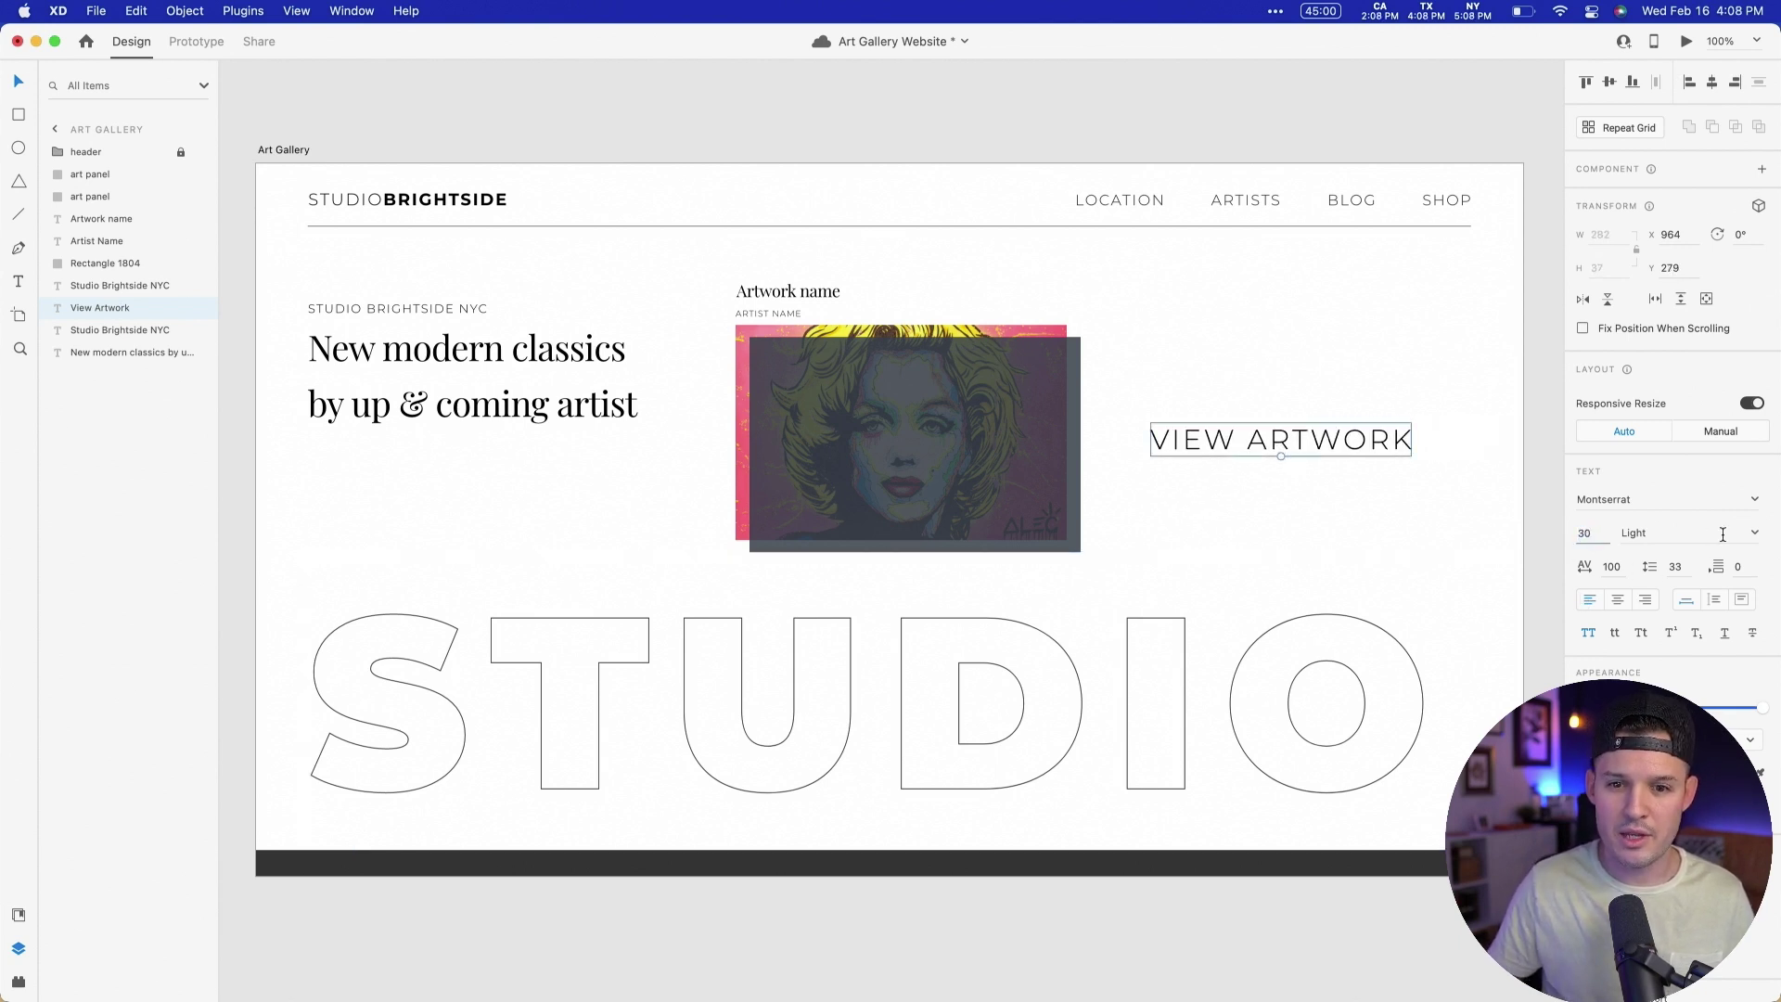
left_click(1754, 532)
left_click(1669, 643)
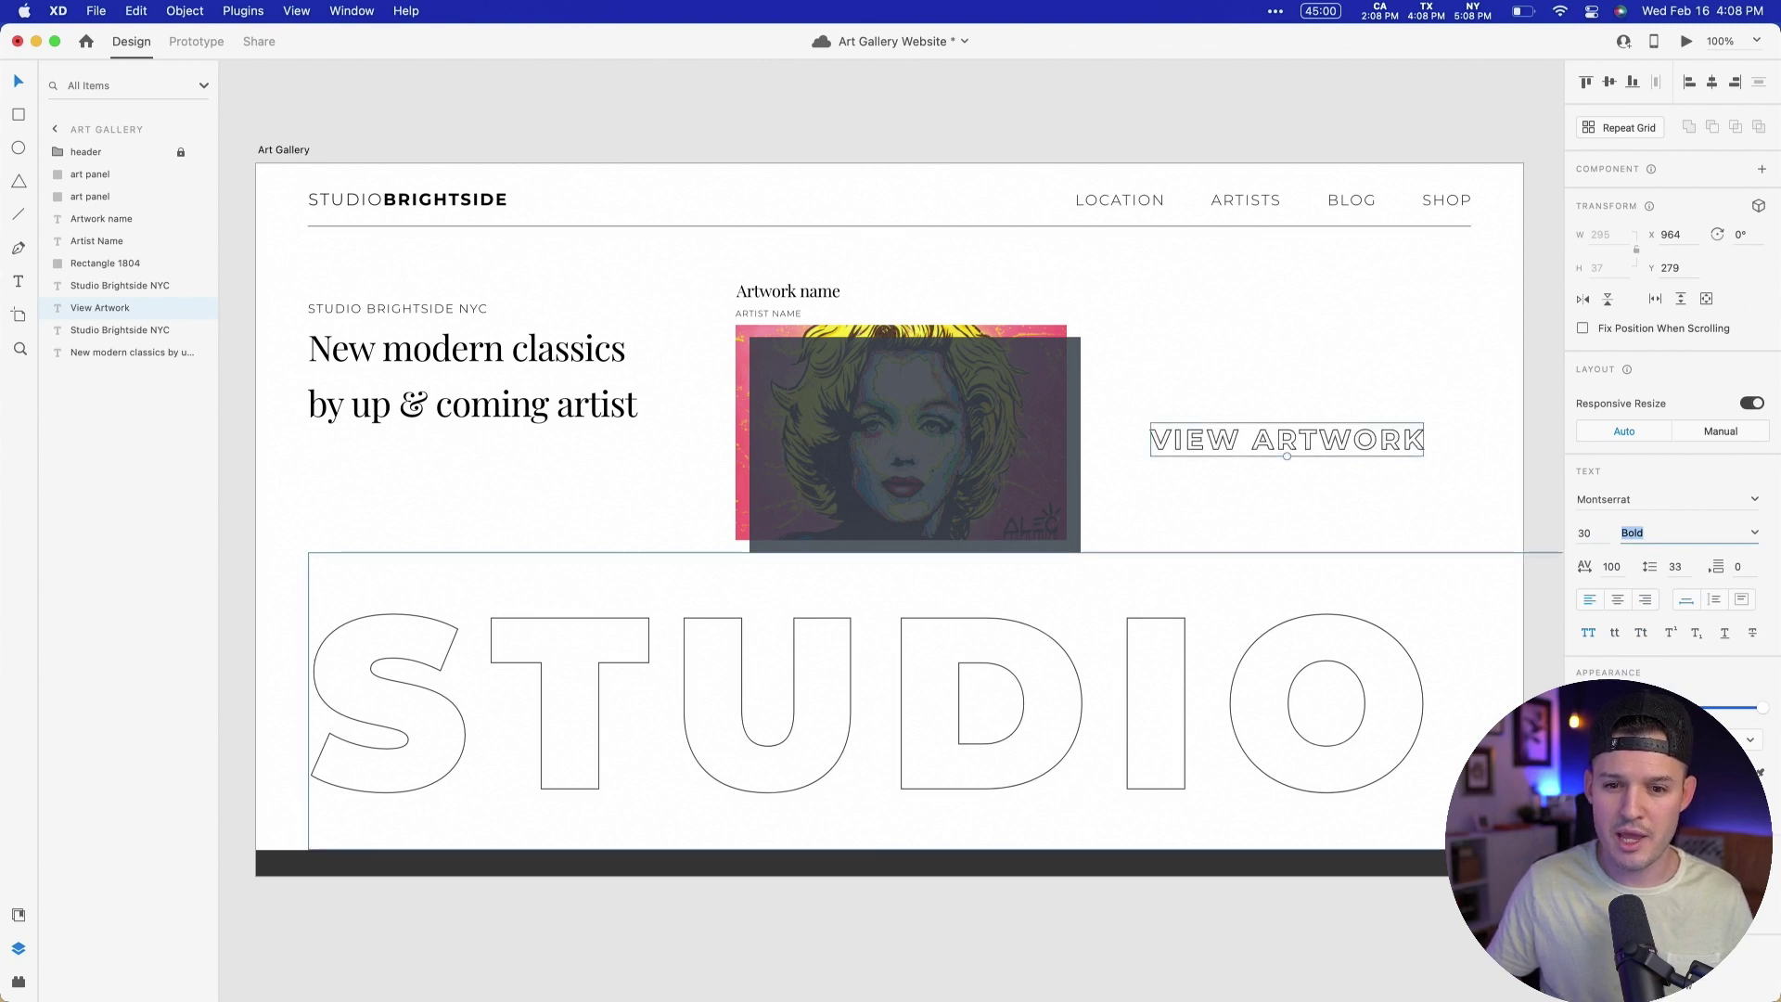
left_click(1588, 805)
left_click(1391, 707)
left_click(1330, 471)
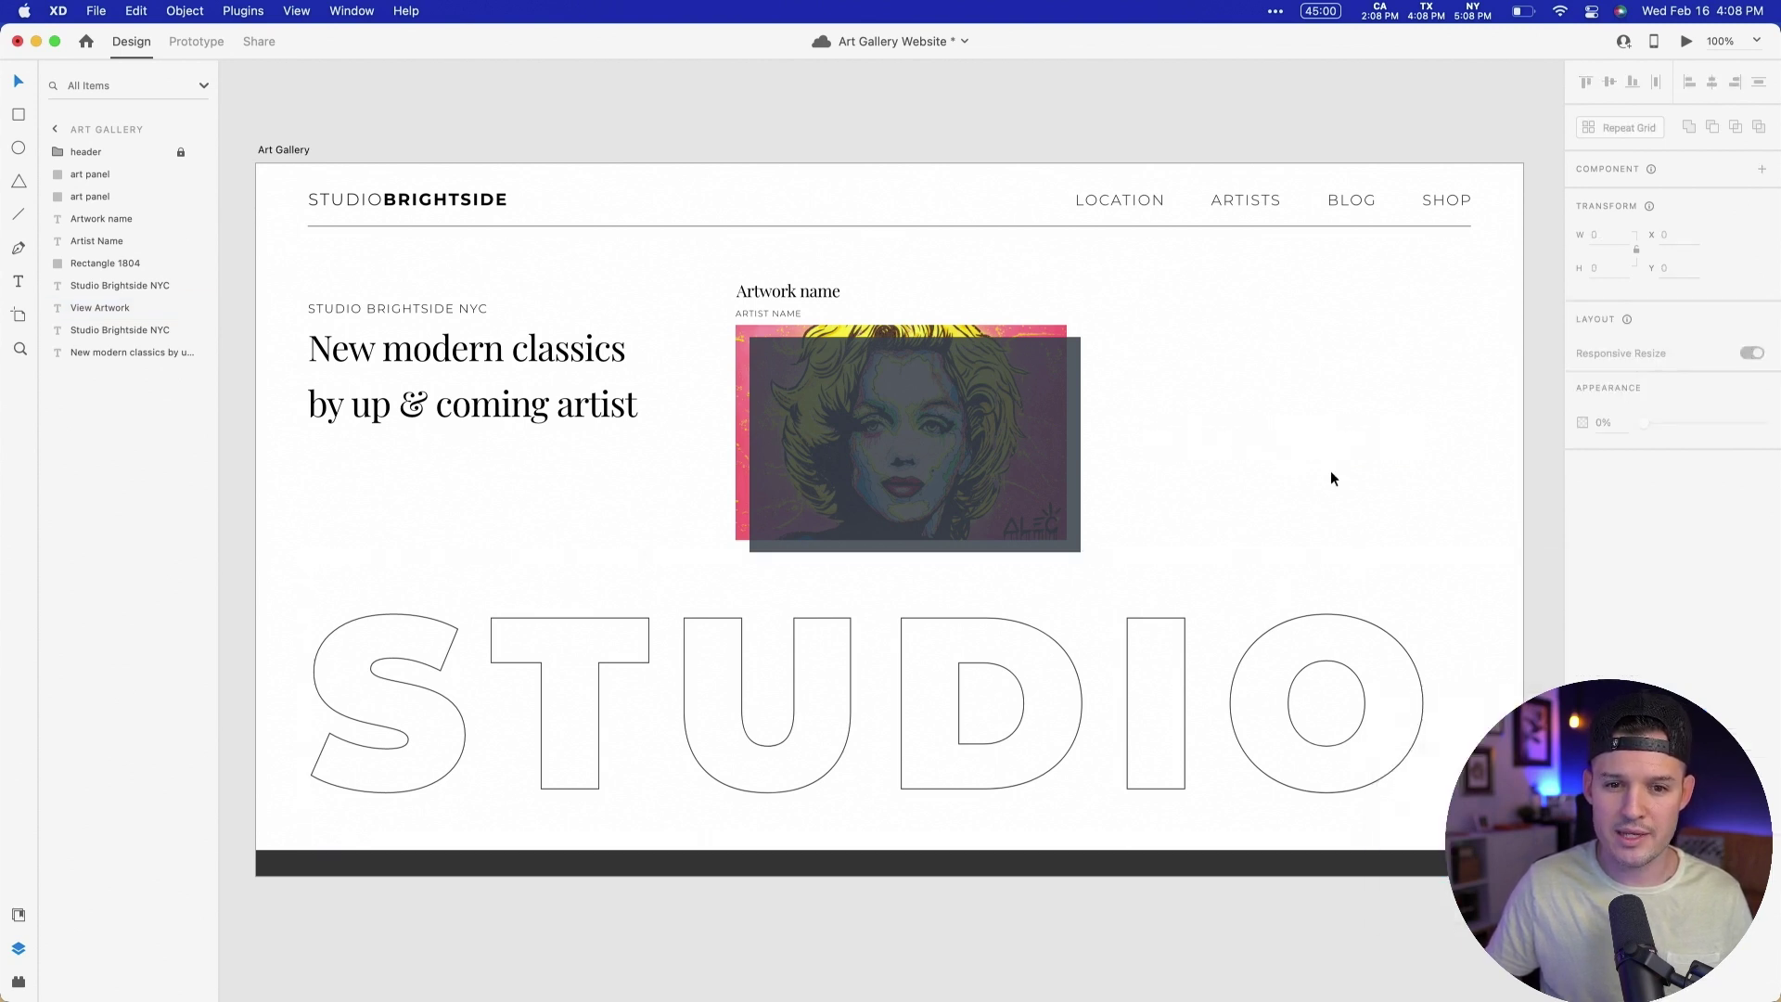
Step: Move VIEW ARTWORK onto the dark panel and bring it in front of the image
left_click_drag(1321, 431, 924, 436)
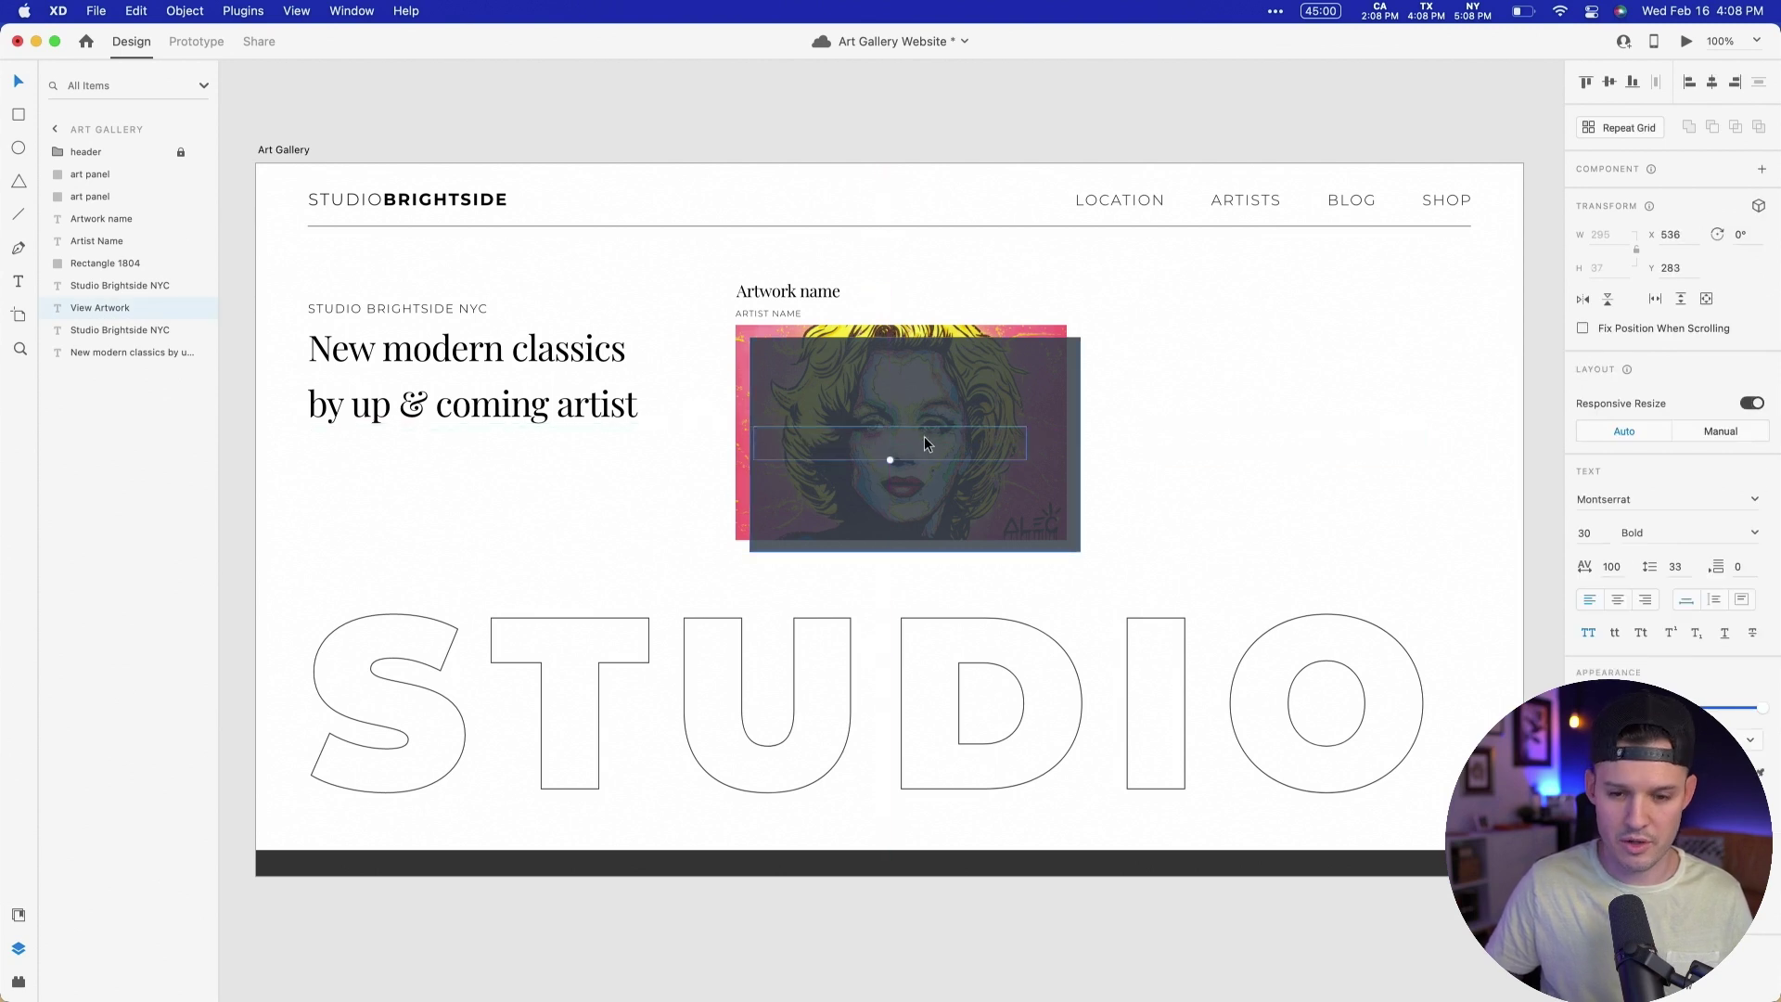
key("super+bracketright")
key("super+bracketright")
key("super+bracketright")
key("super+bracketright")
key("super+bracketright")
key("super+bracketright")
key("super+bracketright")
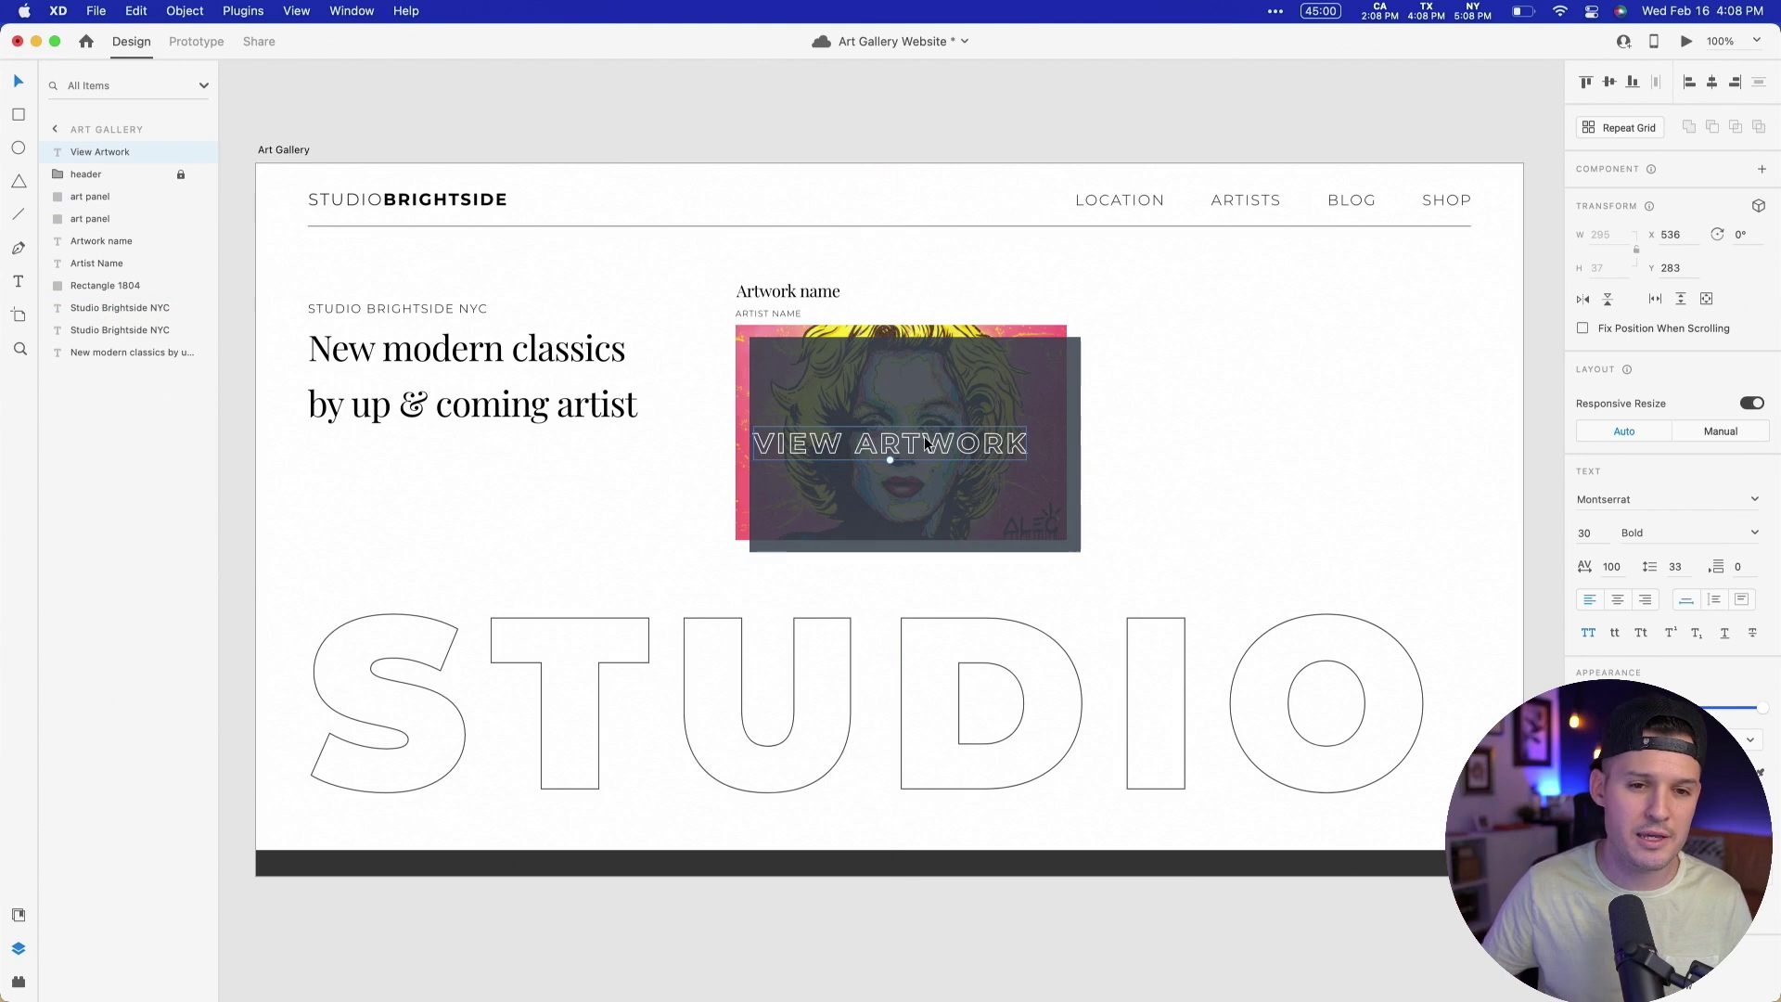
key("z")
left_click_drag(683, 300, 1215, 658)
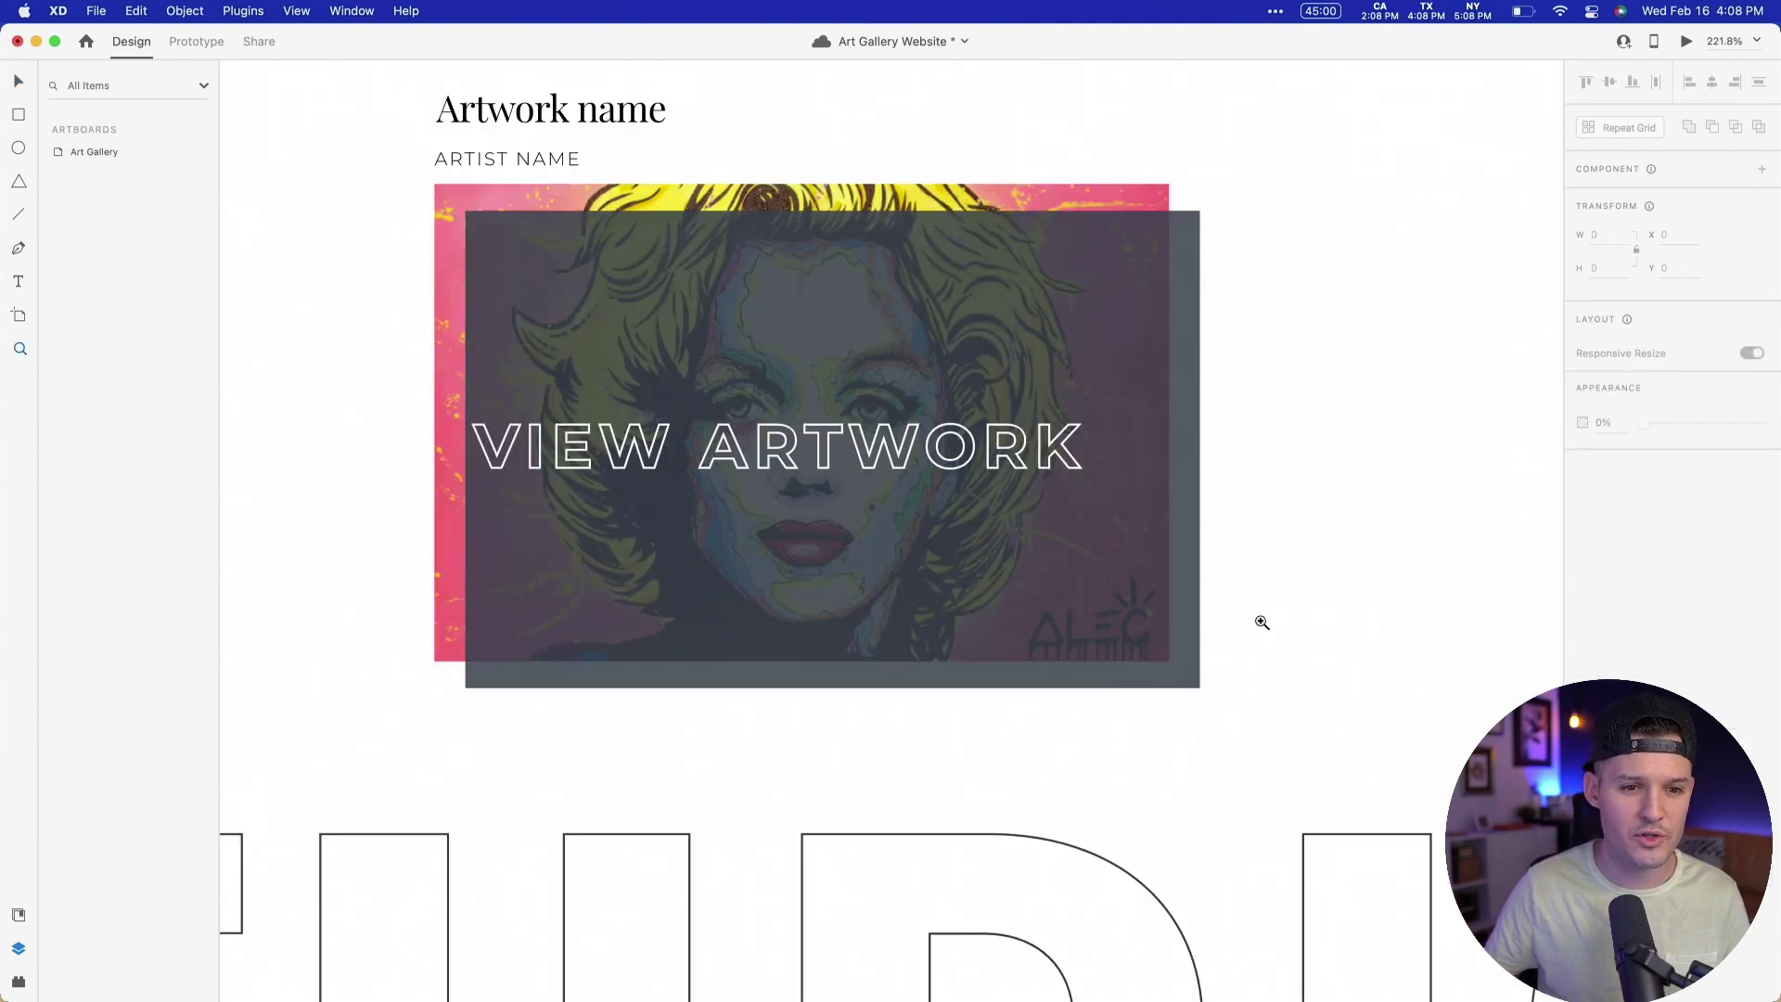
left_click_drag(873, 434, 934, 499)
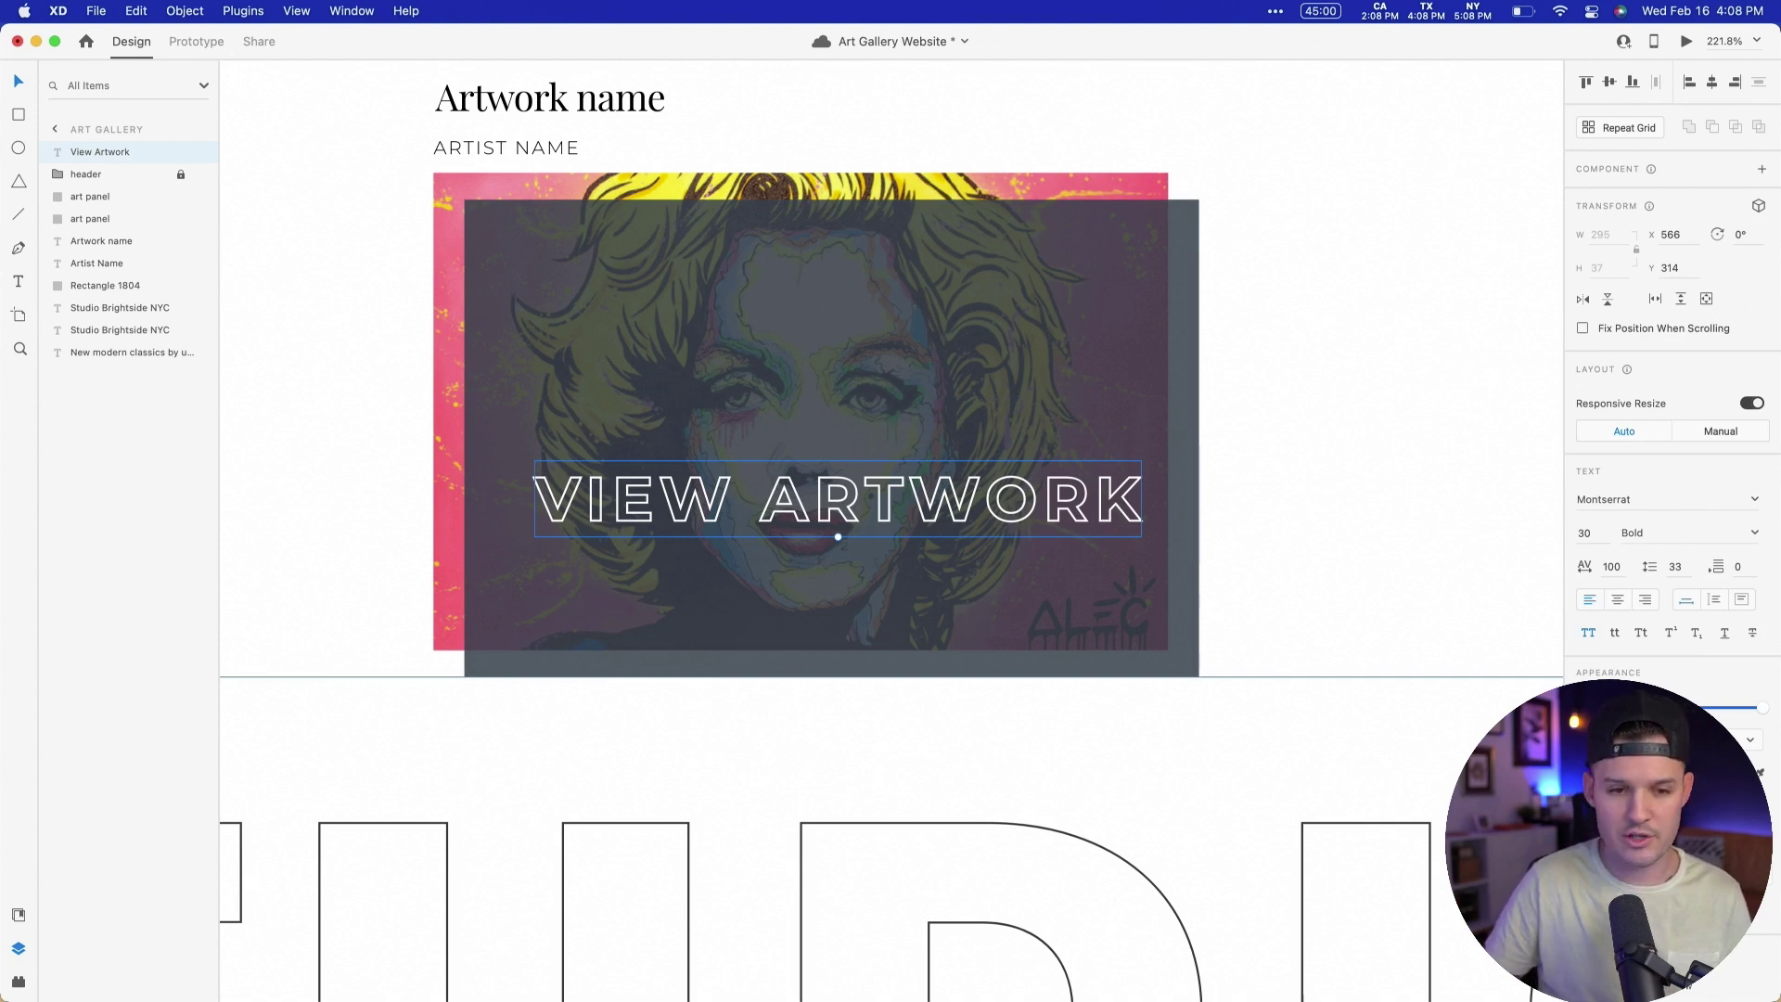
left_click(1373, 516)
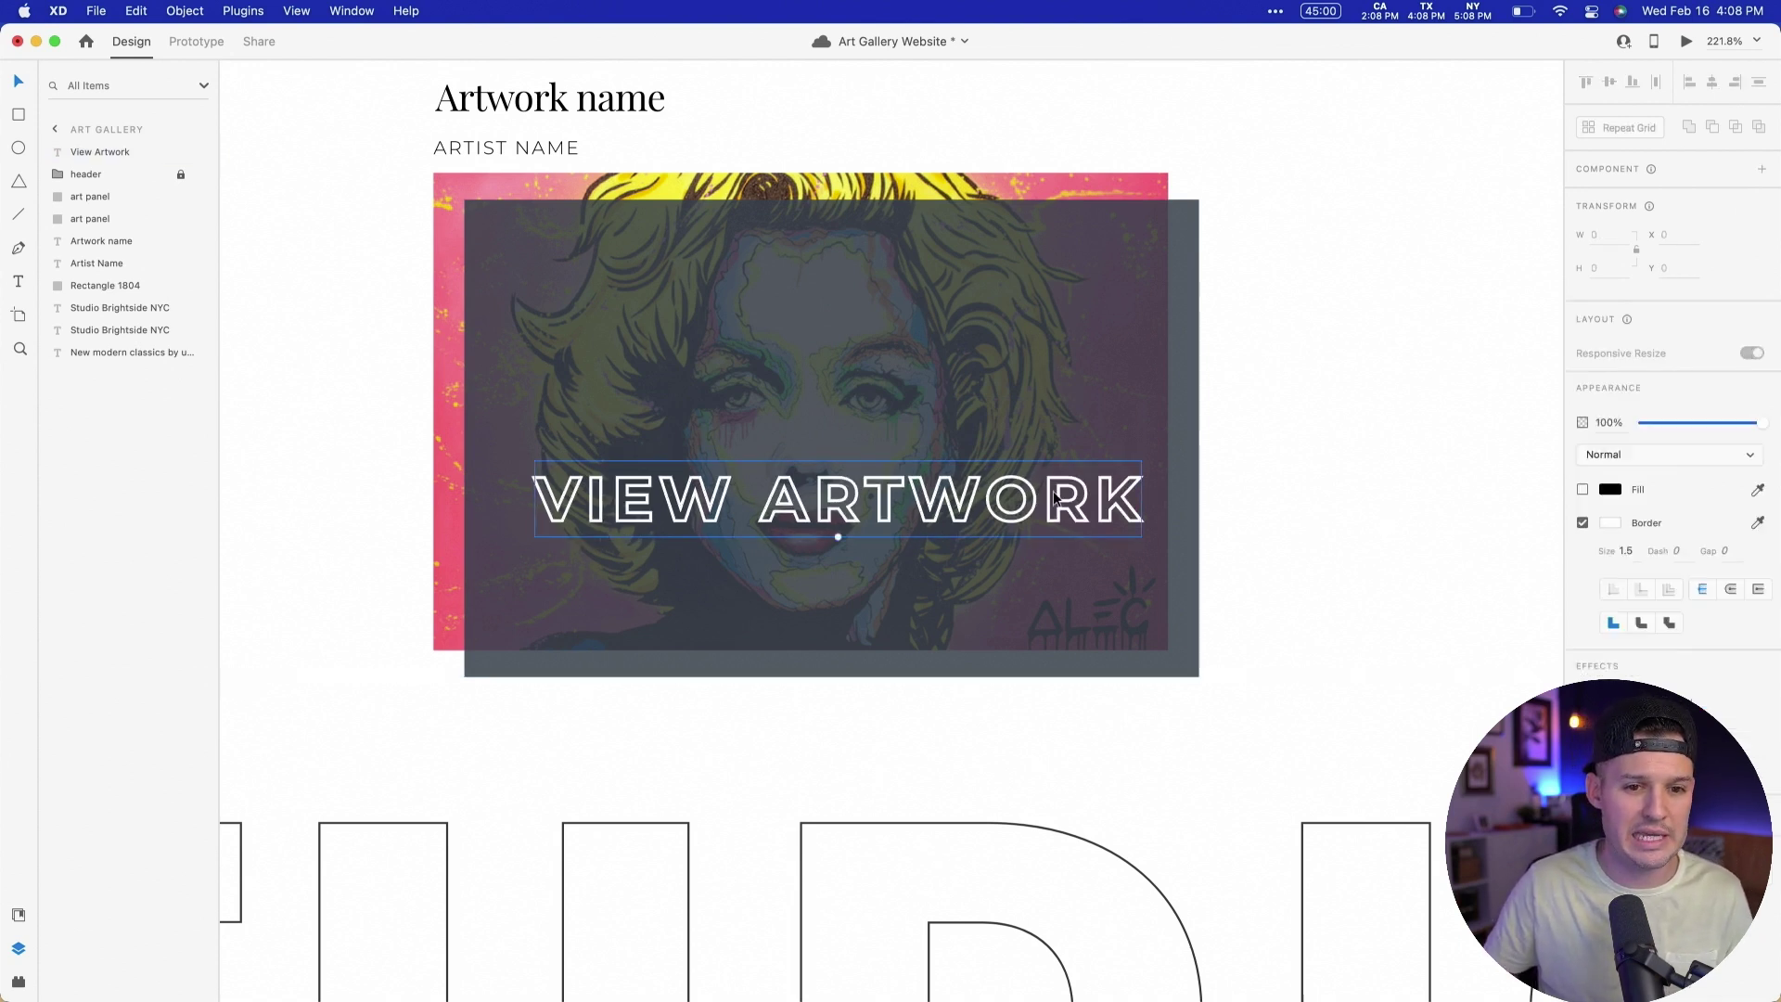
left_click_drag(1054, 498, 1035, 451)
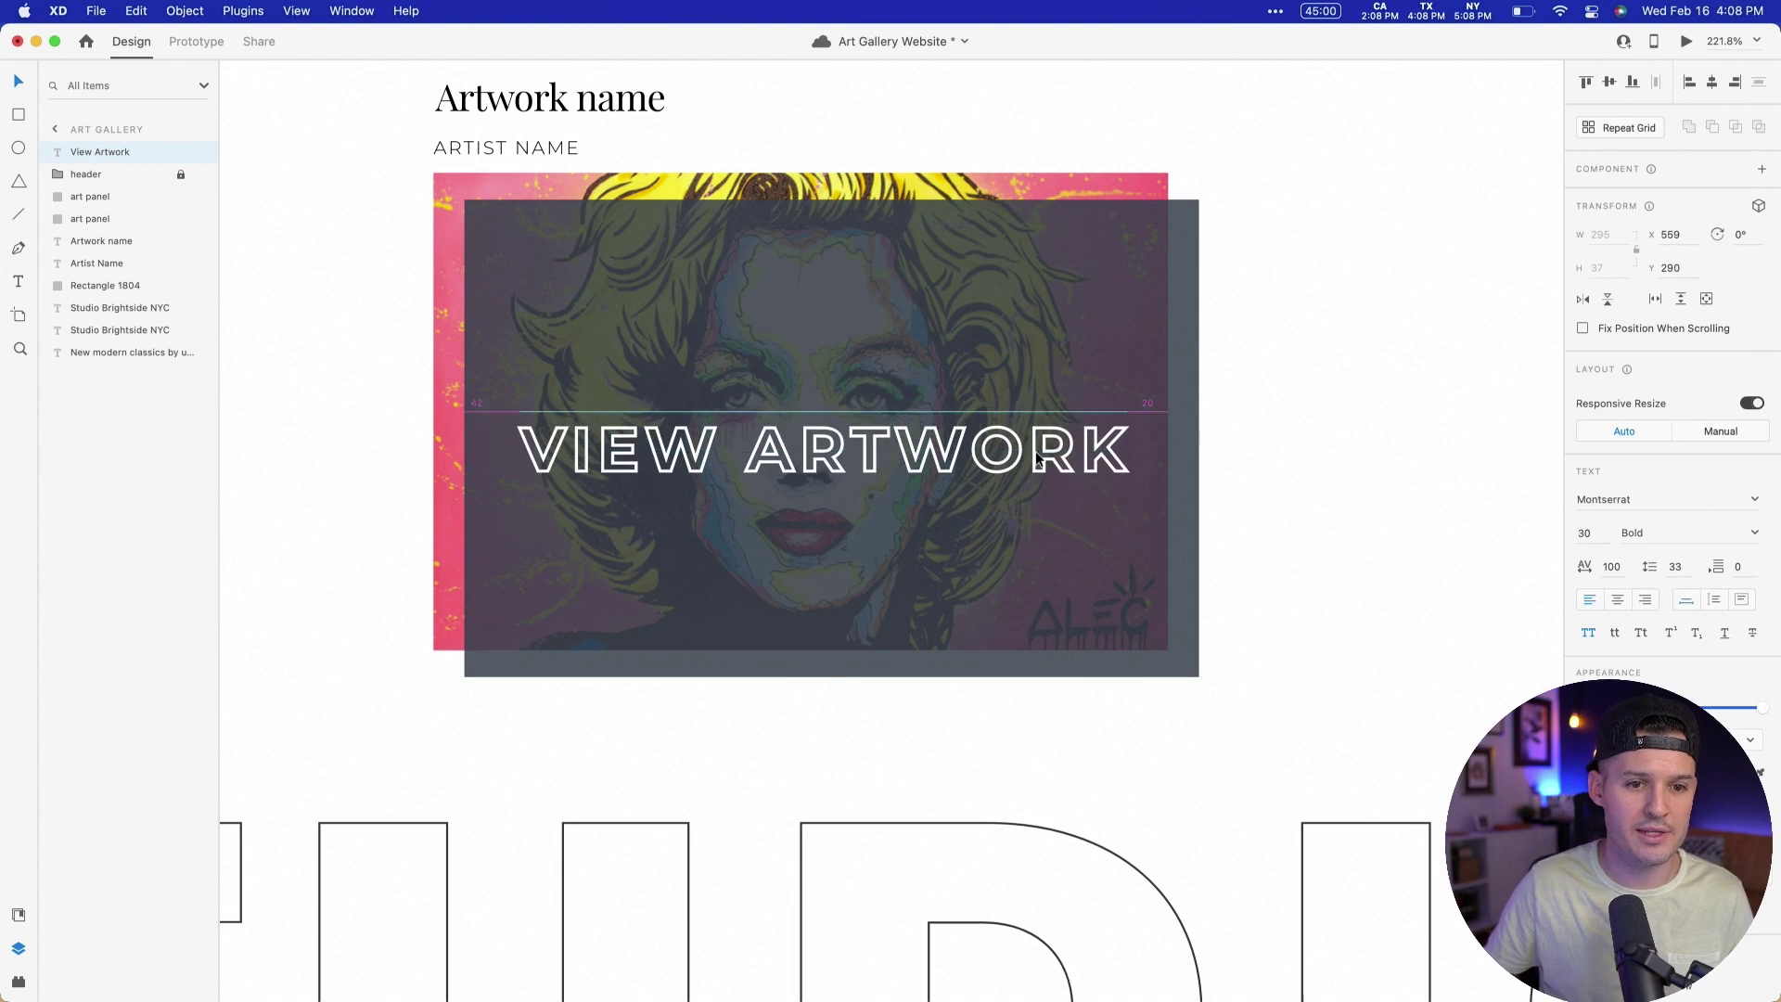
Step: Centre the label vertically and horizontally on the art panel with centred text, then zoom to 200%
left_click(1046, 358, "shift")
left_click(1610, 82)
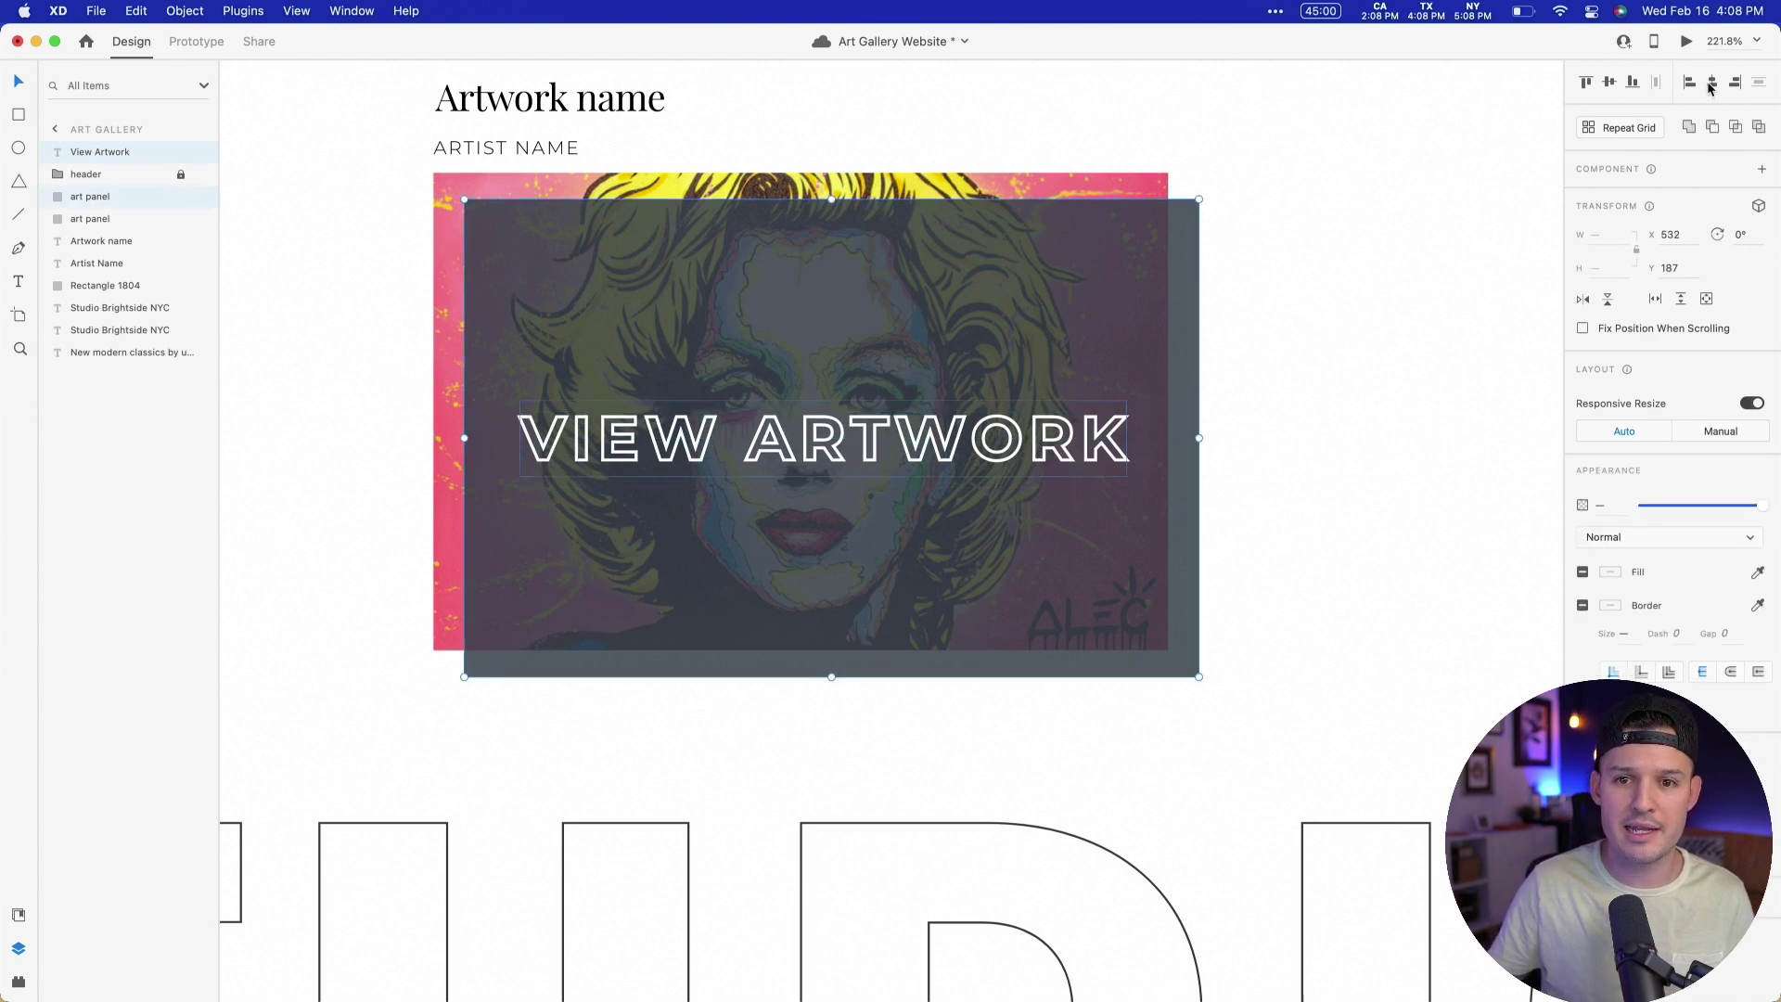
left_click(1712, 83)
left_click(1268, 402)
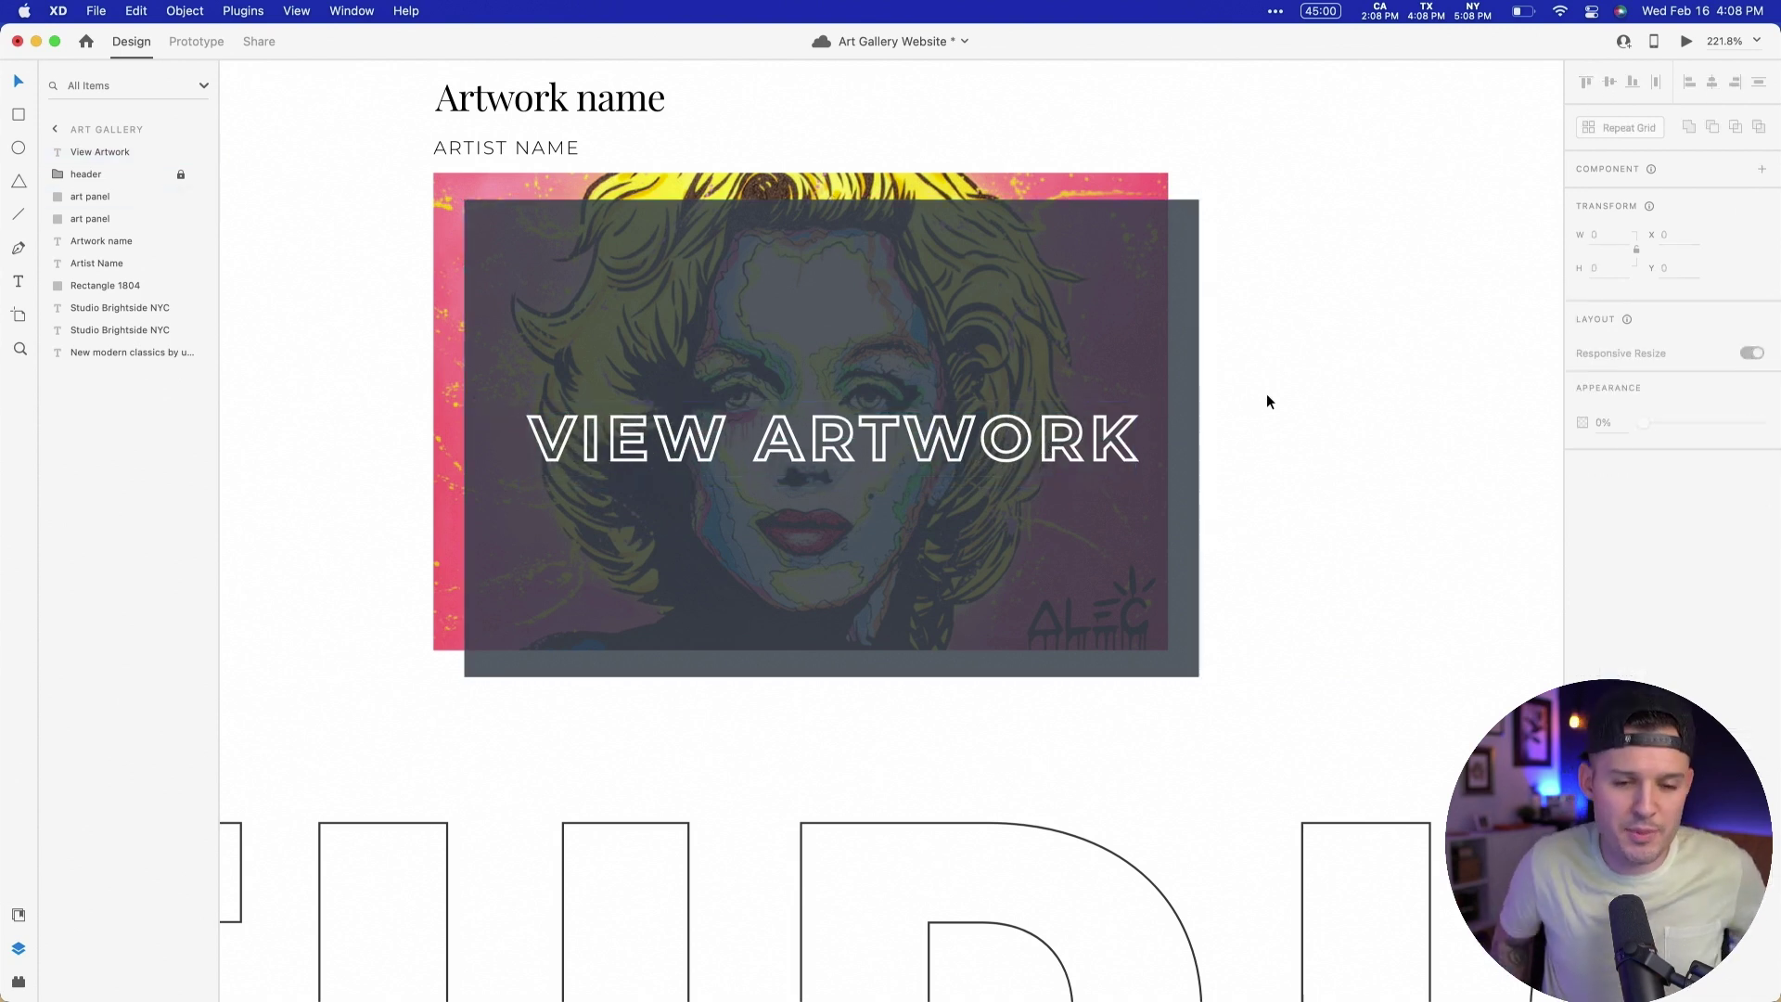
left_click(1001, 444)
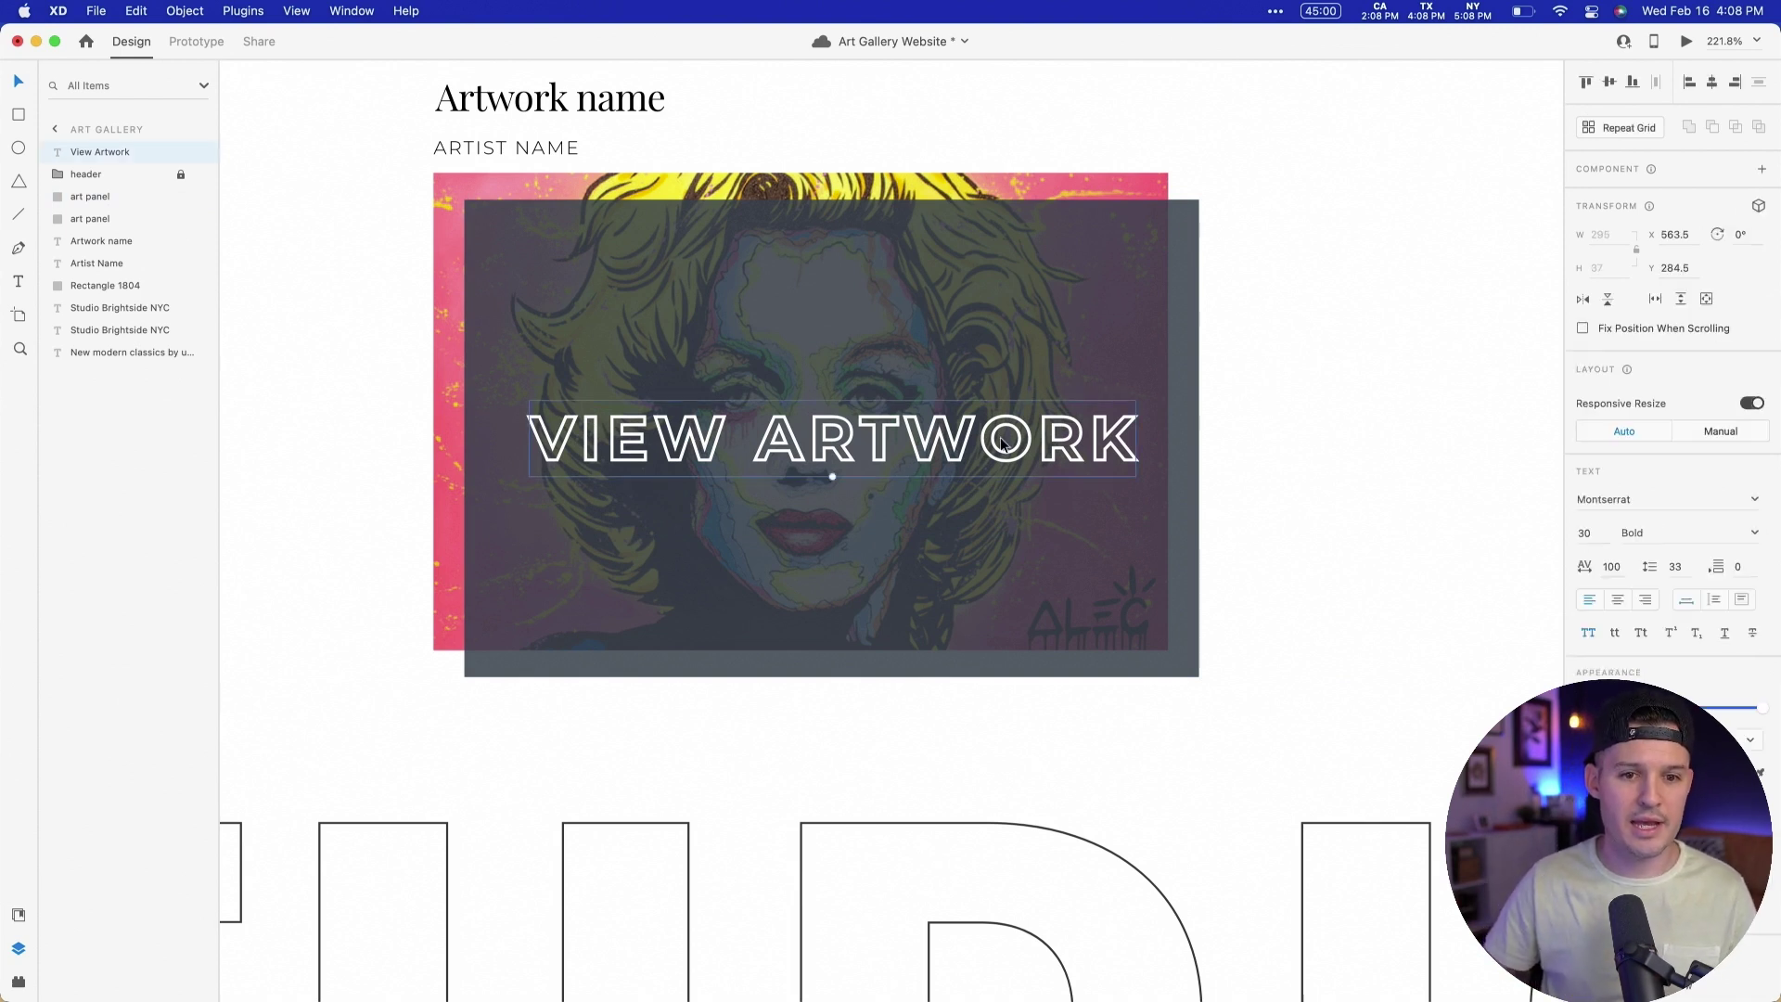
left_click(1620, 601)
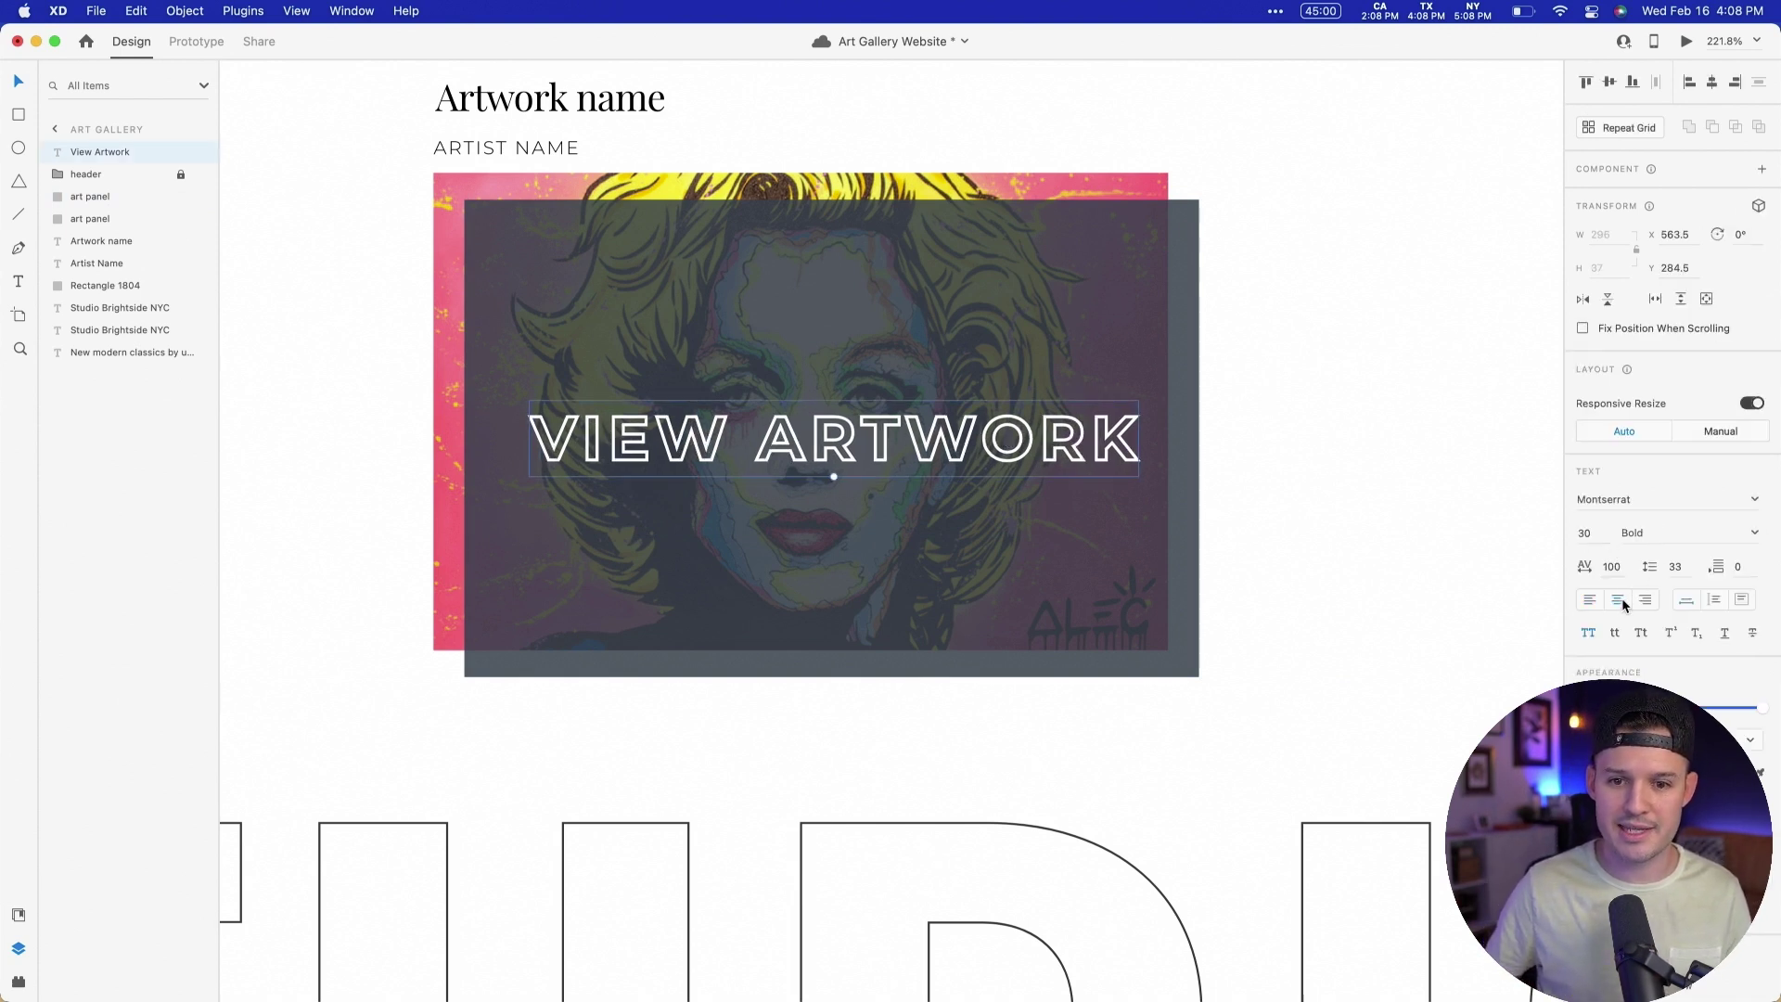
left_click(967, 331, "shift")
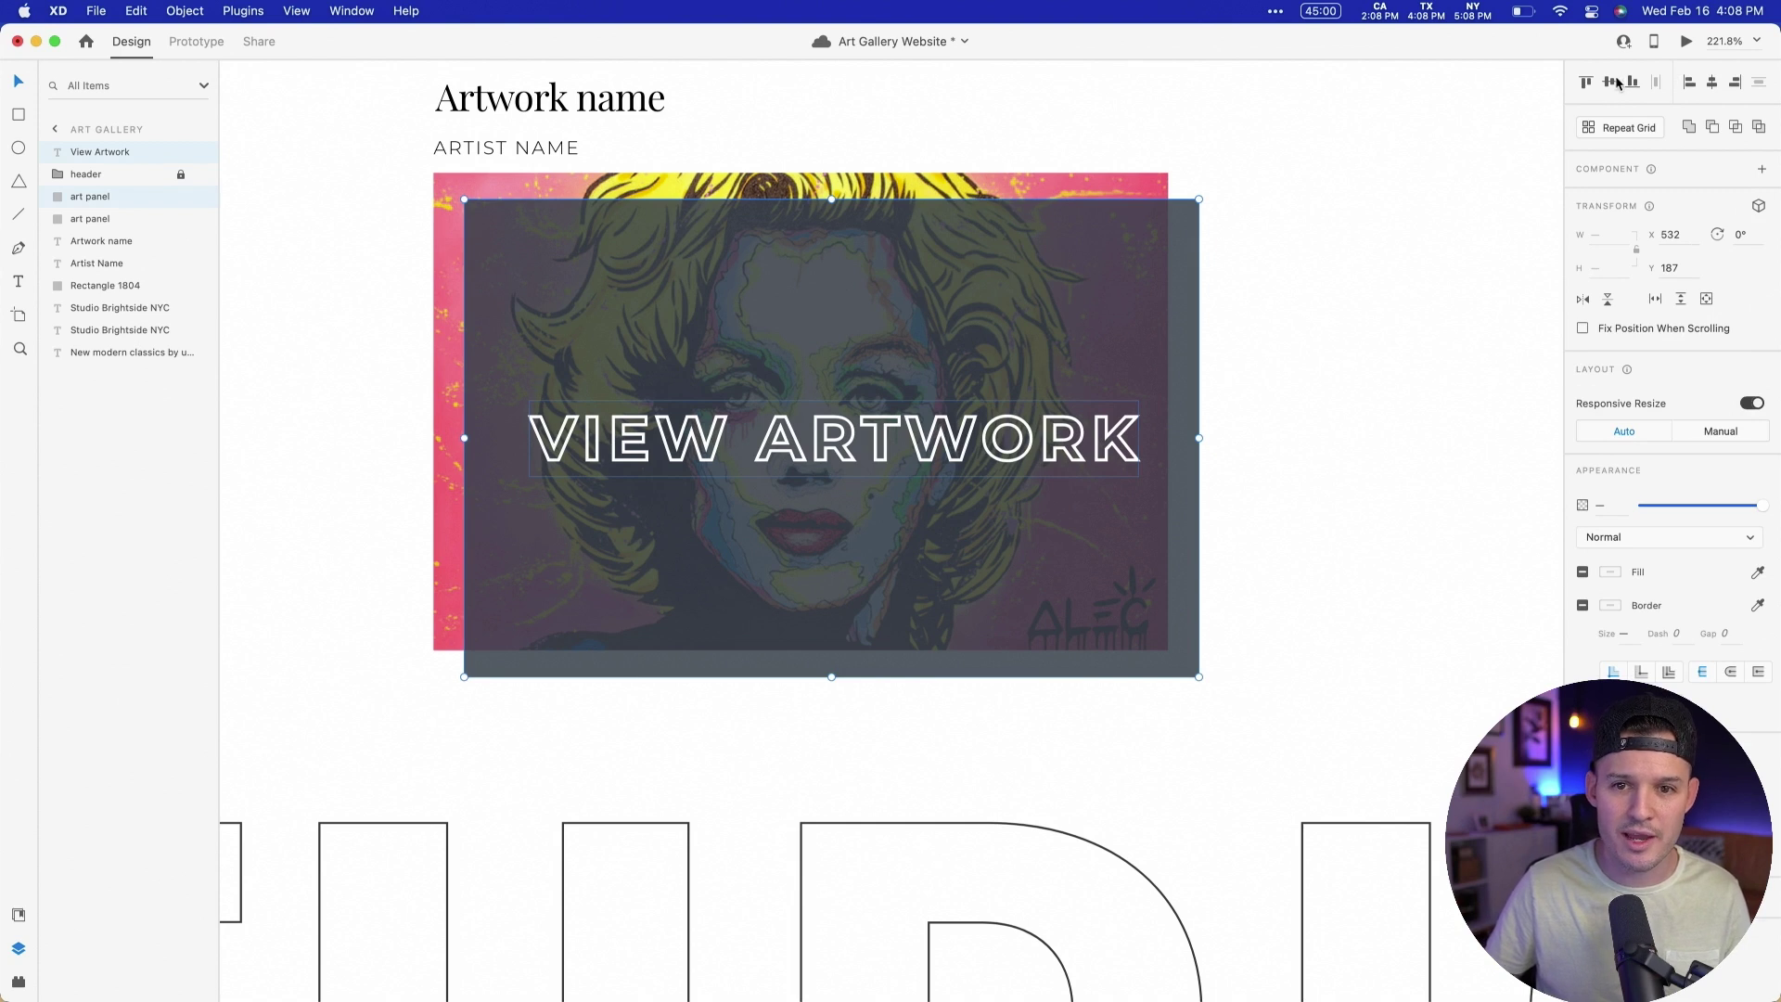
left_click(1714, 82)
left_click(1340, 276)
key("super+minus")
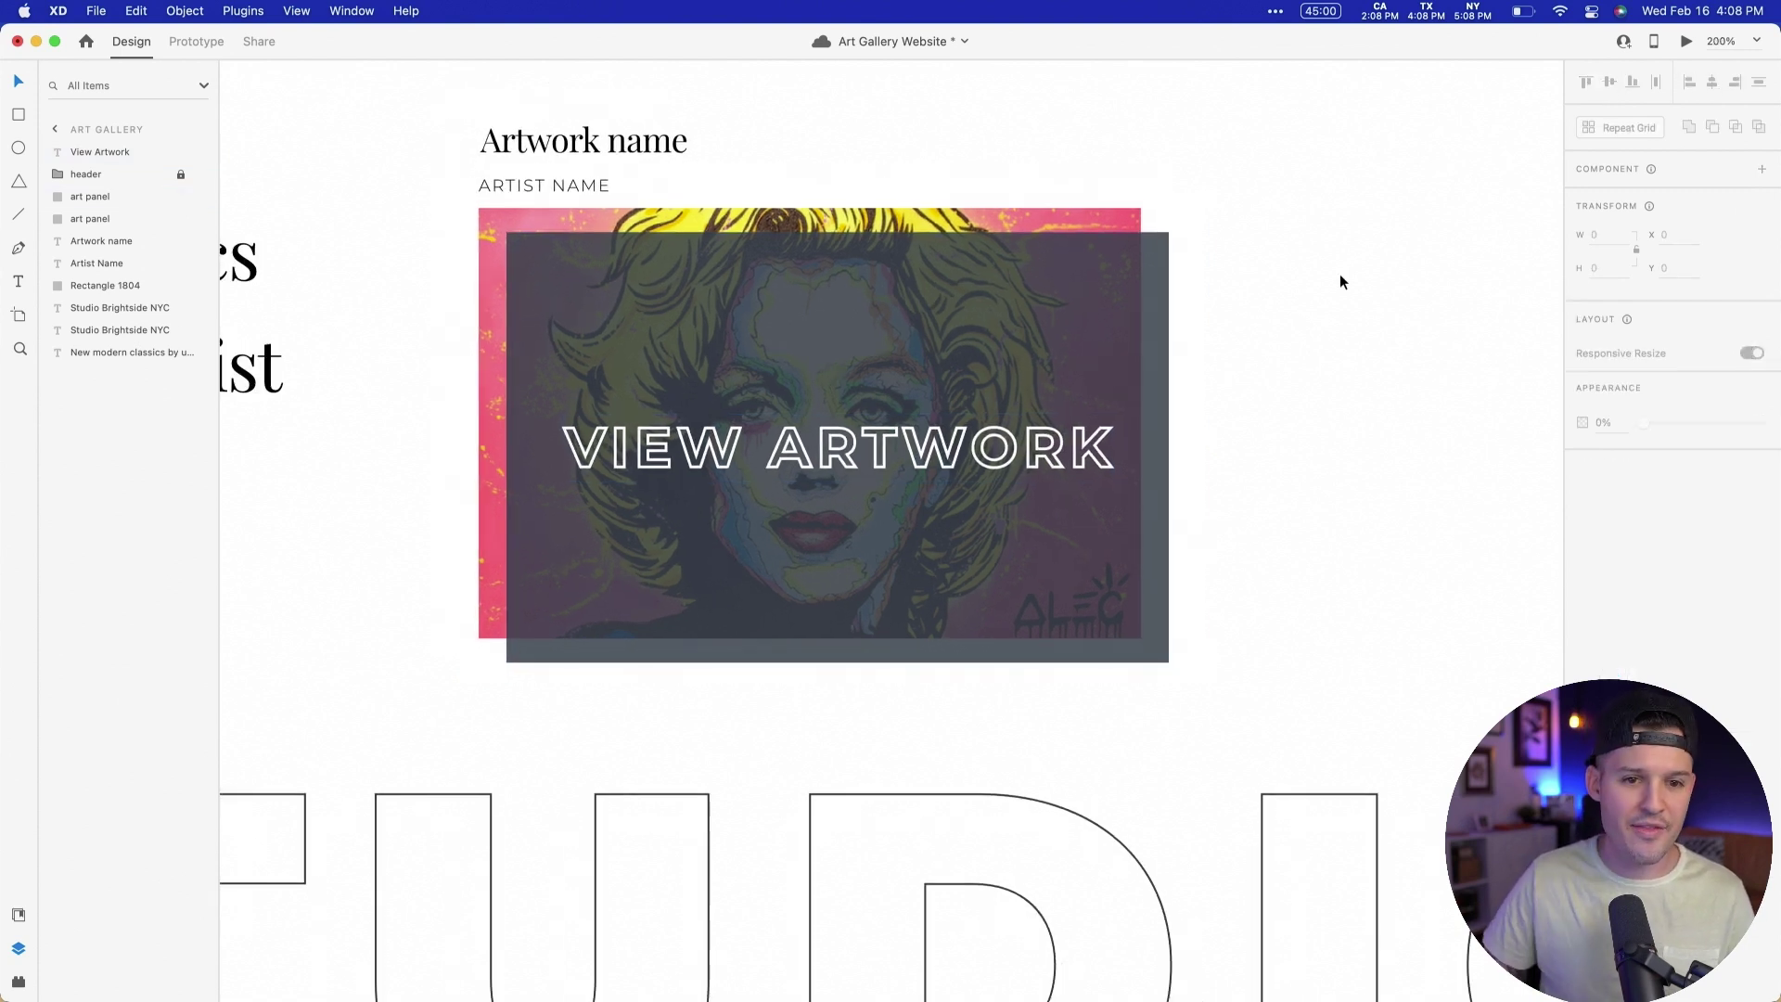
Step: Group the VIEW ARTWORK text and art panel as 'hover panel' and align it over the artwork
scroll(1328, 345, "left", 3)
left_click(1159, 477)
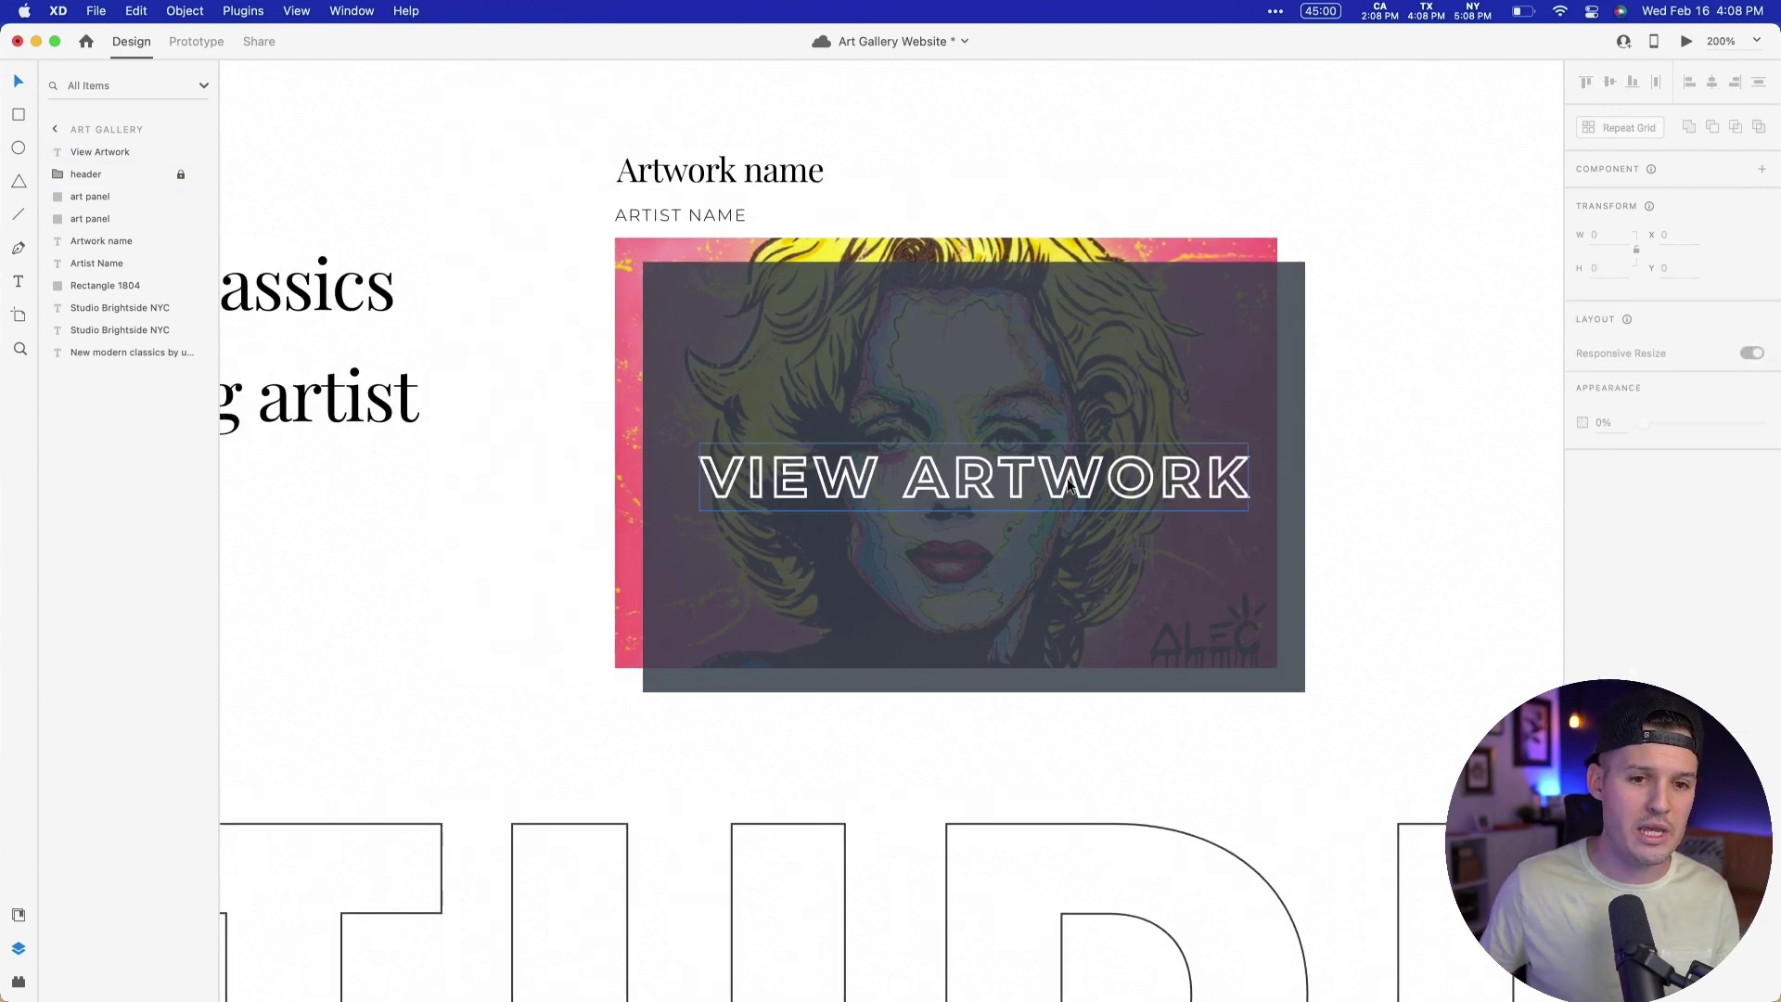
left_click(1071, 387, "shift")
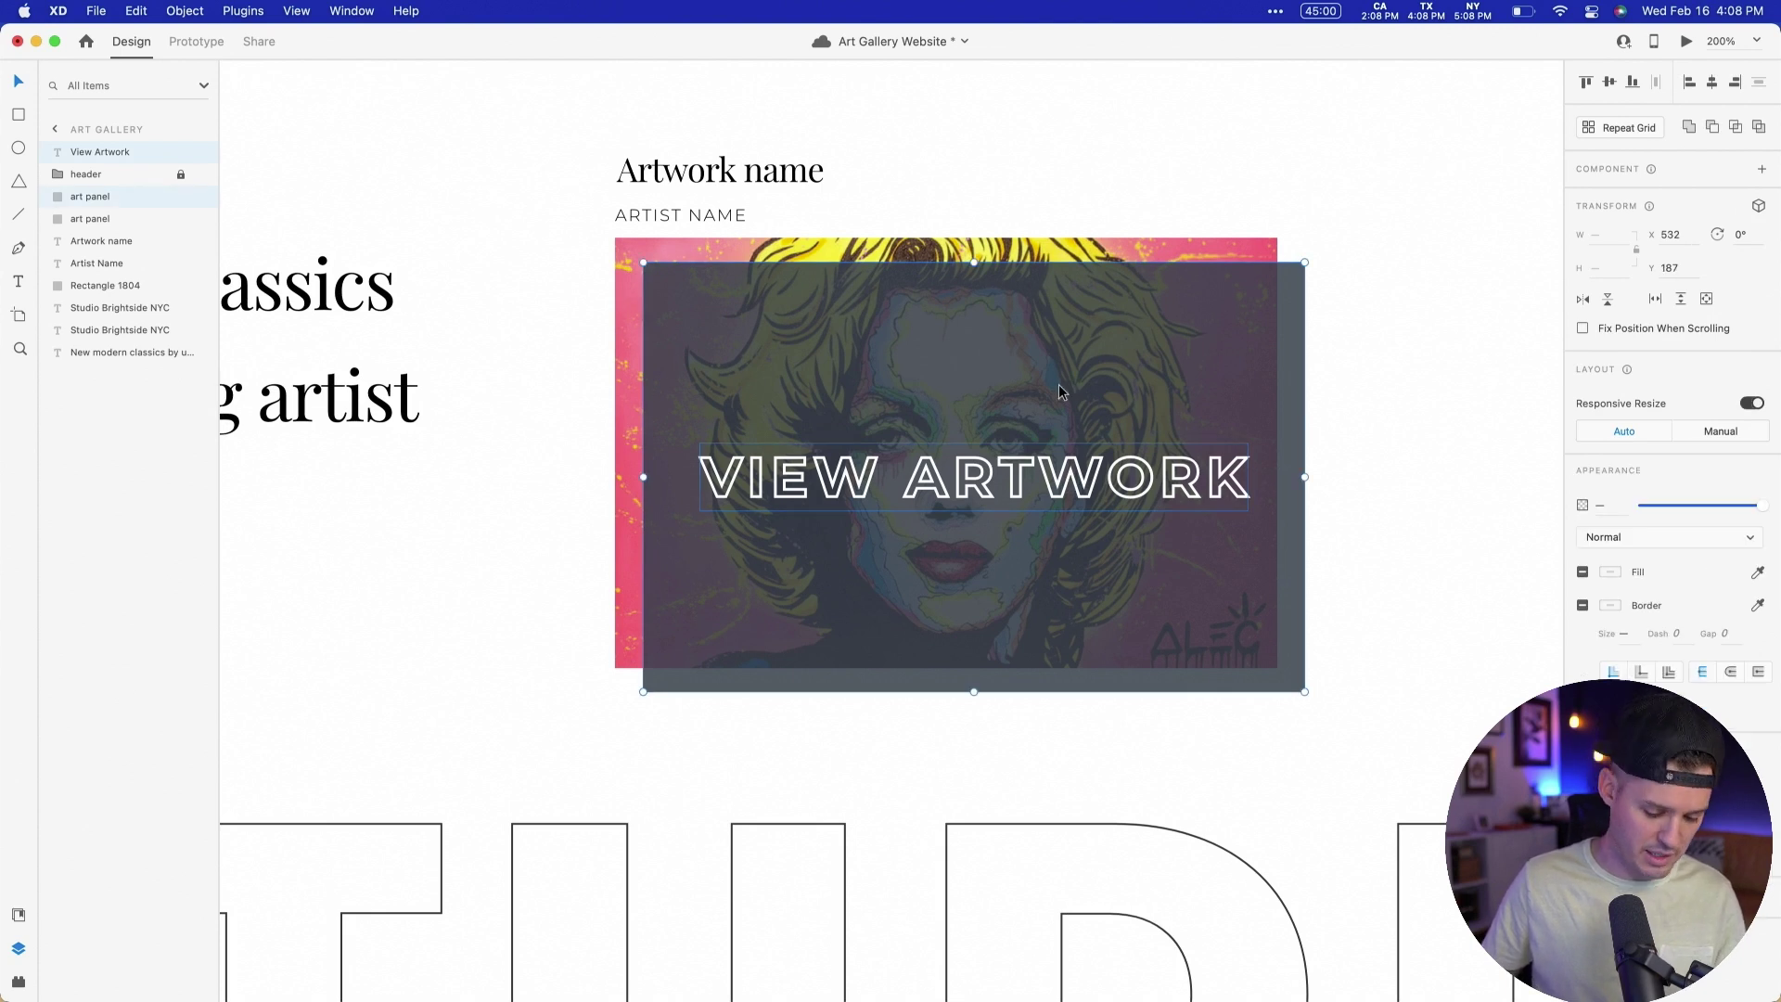
key("super+g")
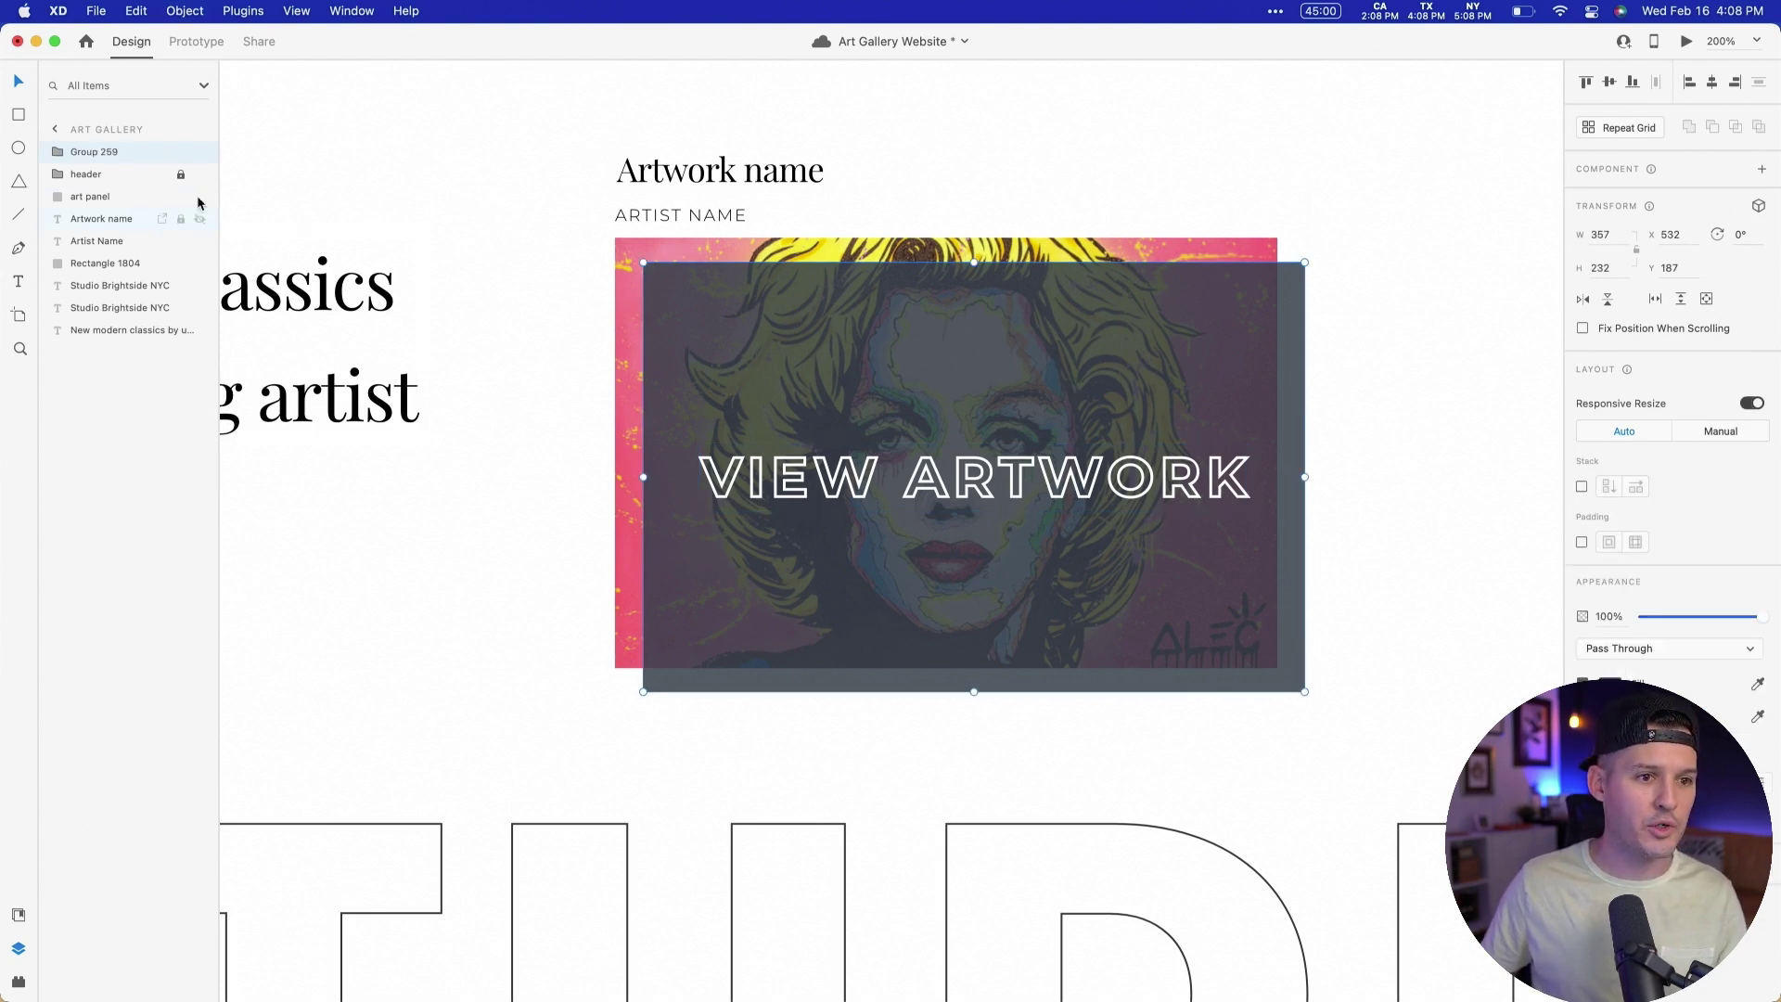
double_click(99, 152)
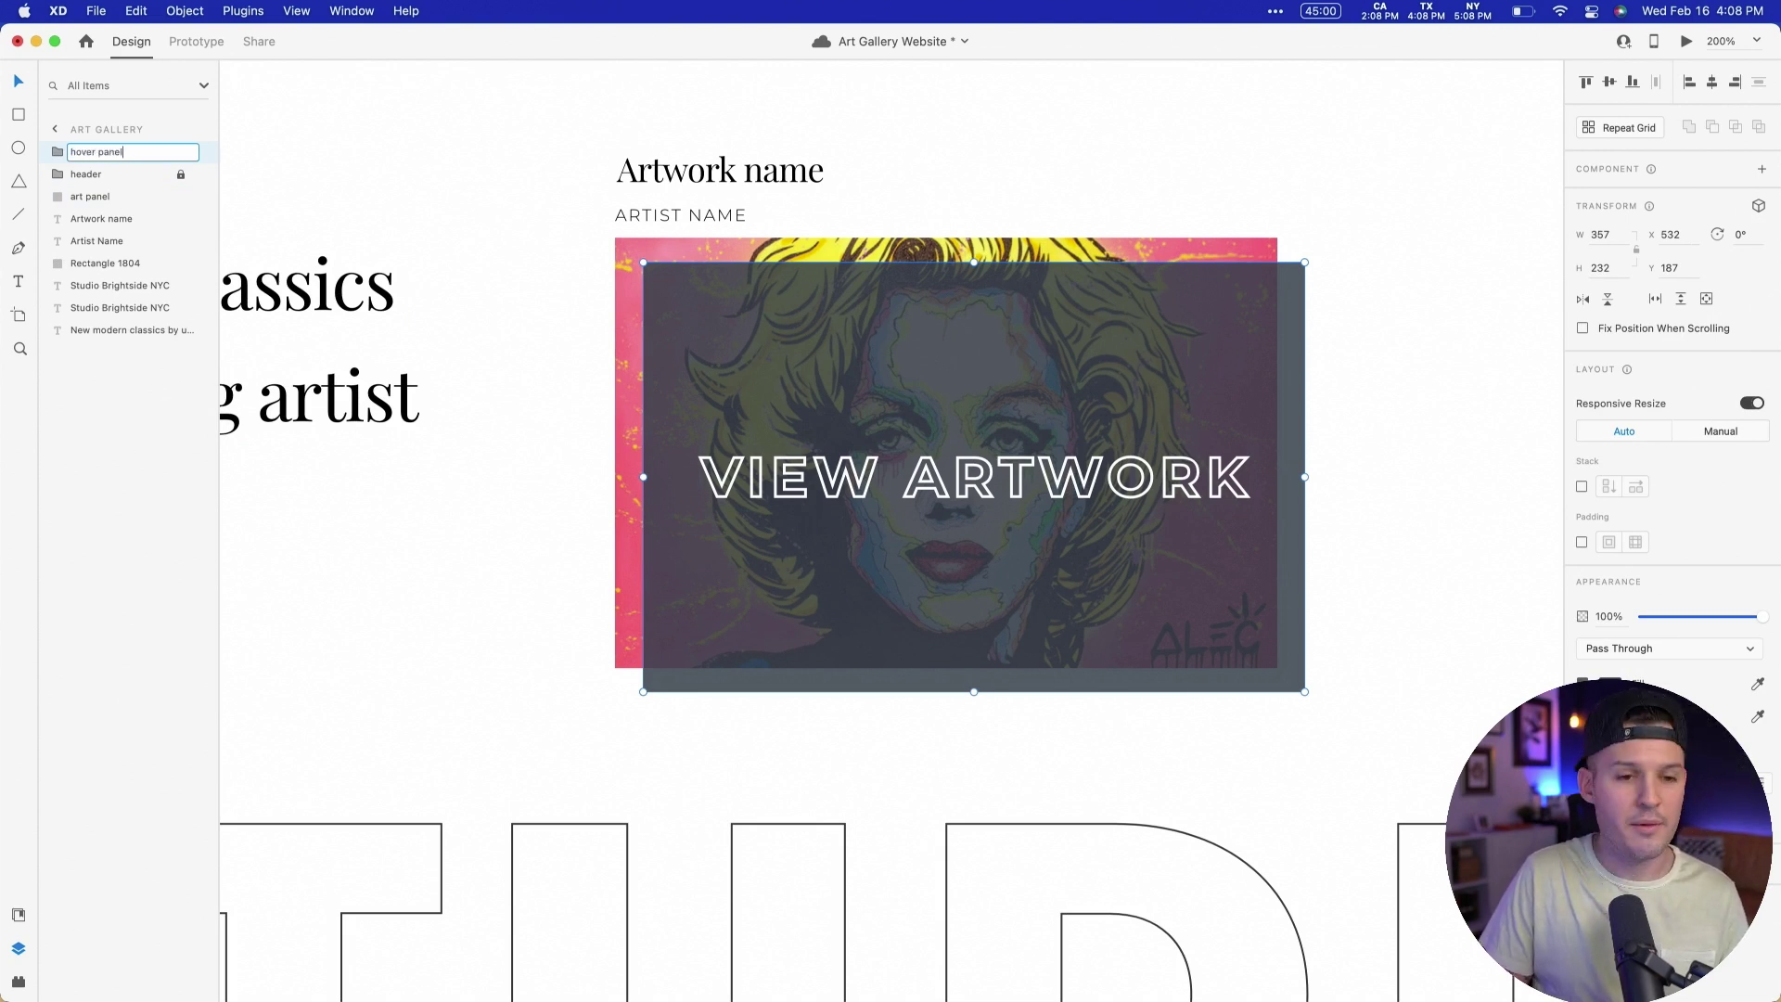
key("Return")
scroll(776, 343, "up", 1)
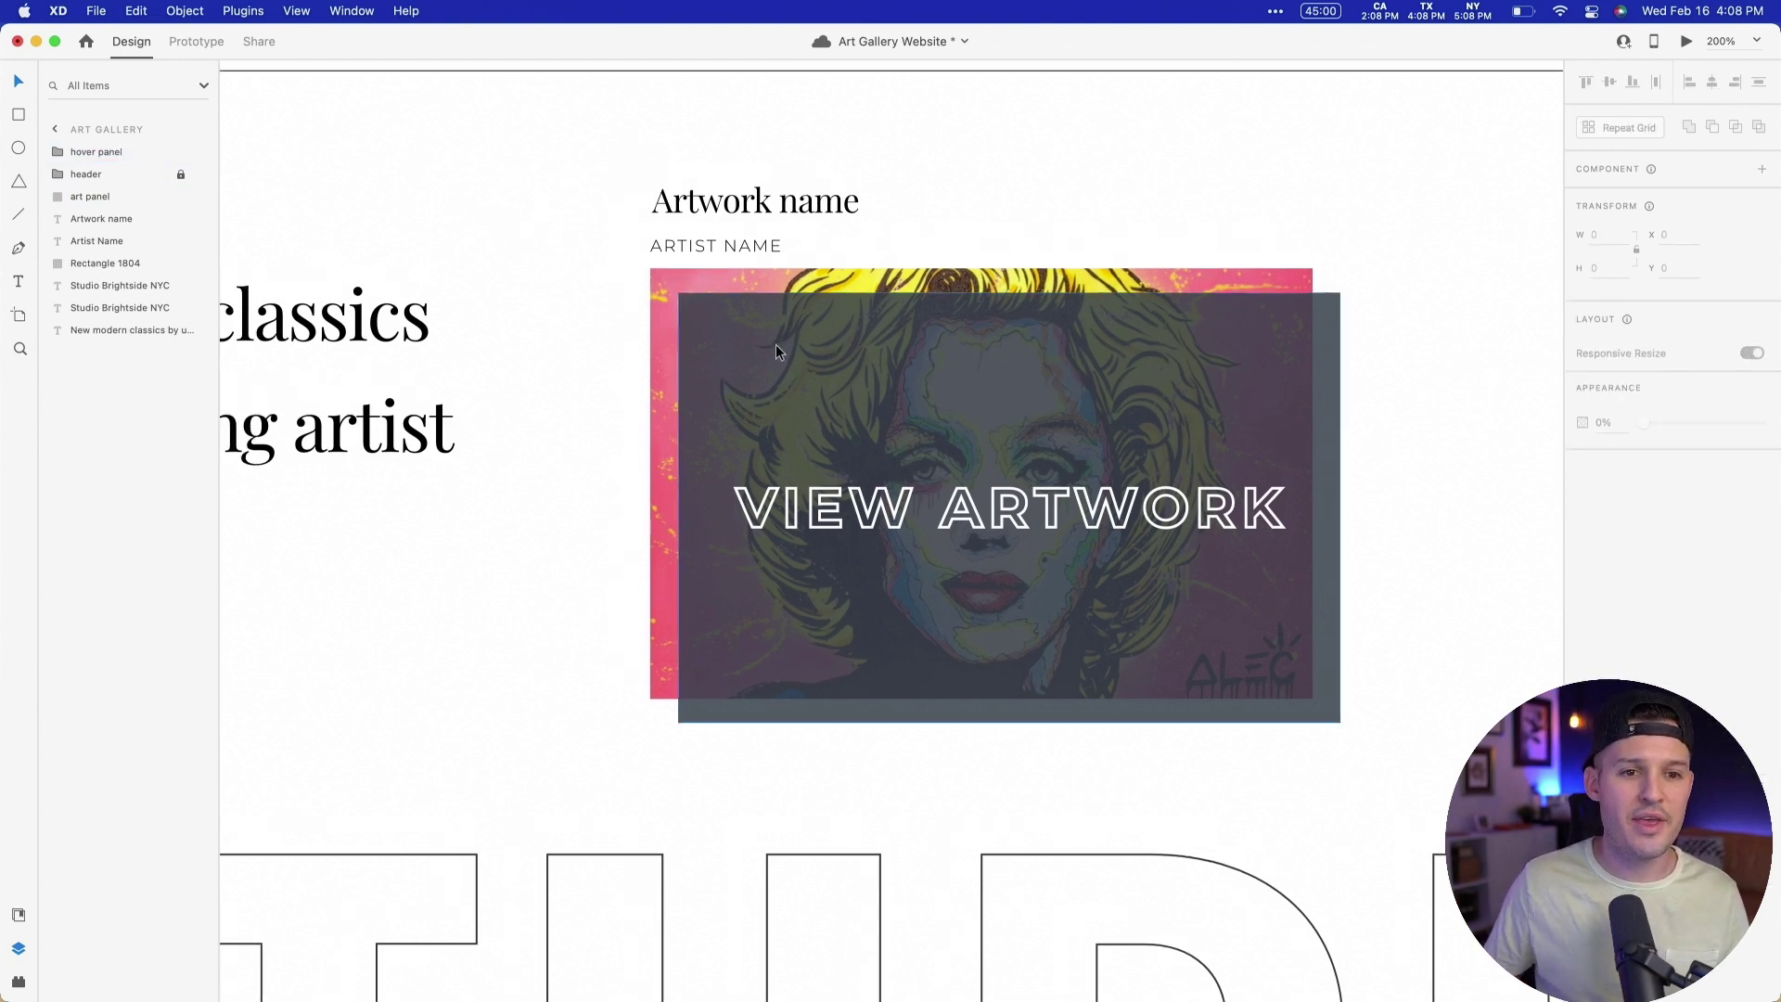
left_click_drag(775, 343, 748, 321)
Step: Nudge the label up and left inside the group and set the hover panel opacity to 0%
double_click(834, 477)
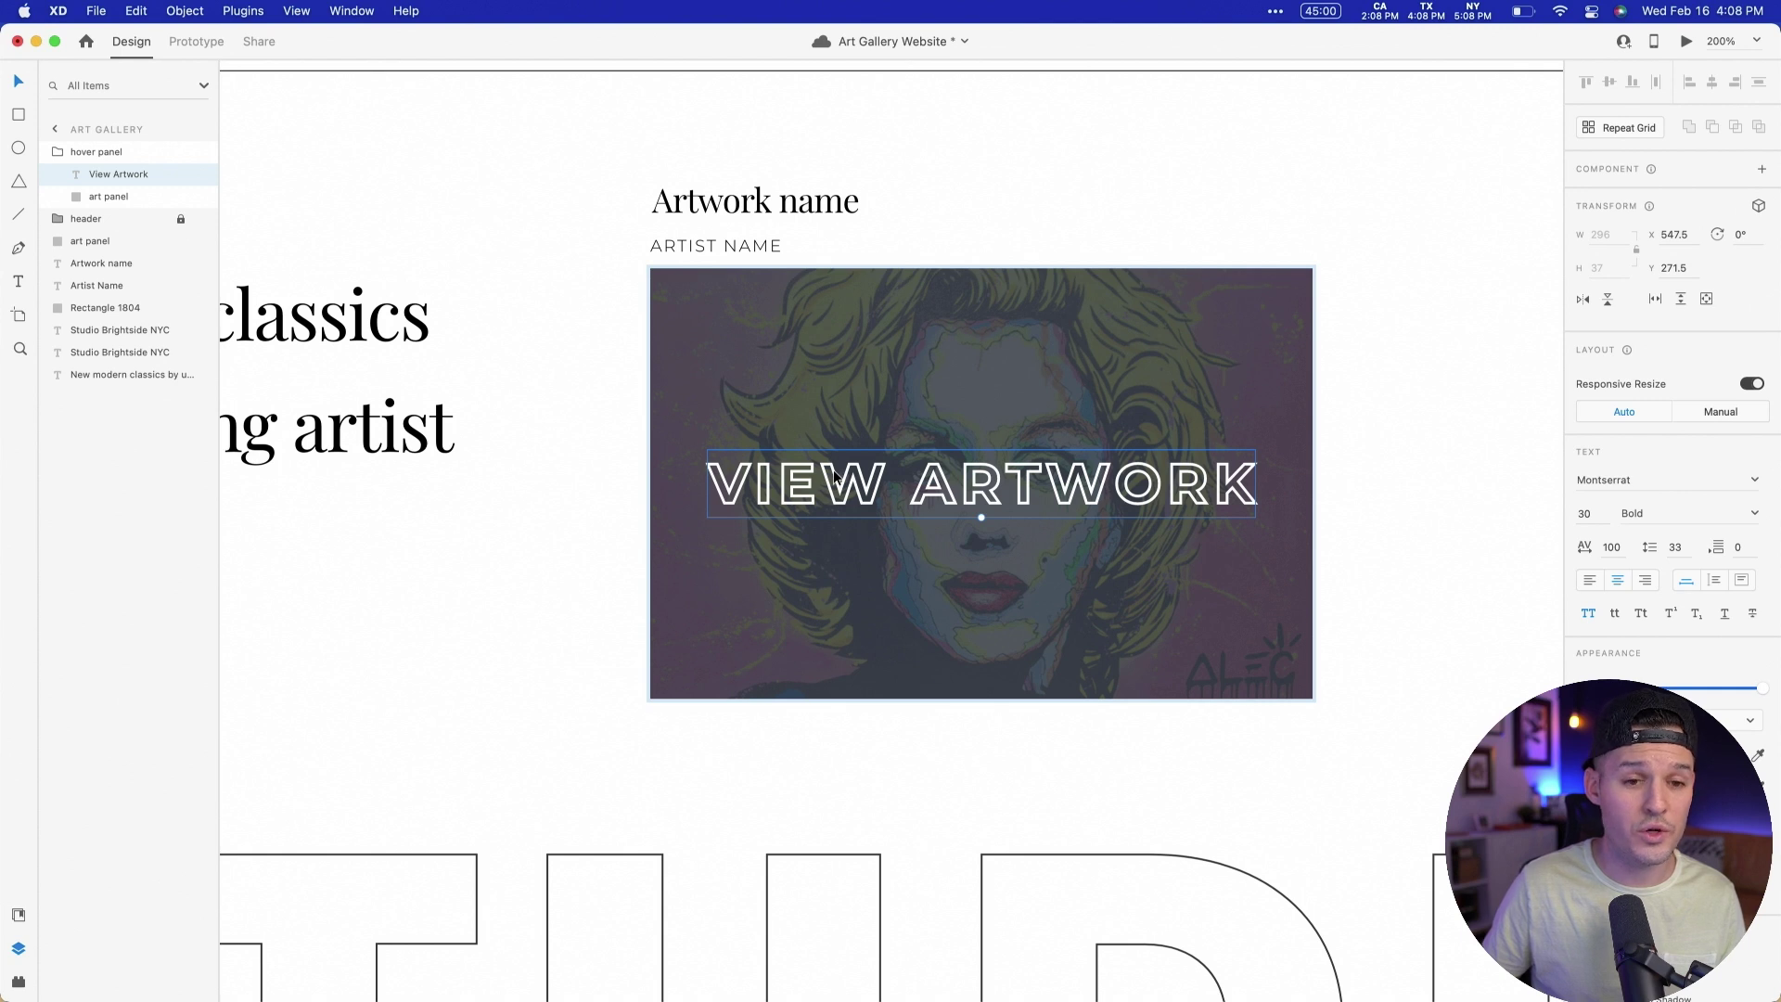
key("shift+Up")
key("shift+Up")
key("shift+Left")
key("shift+Left")
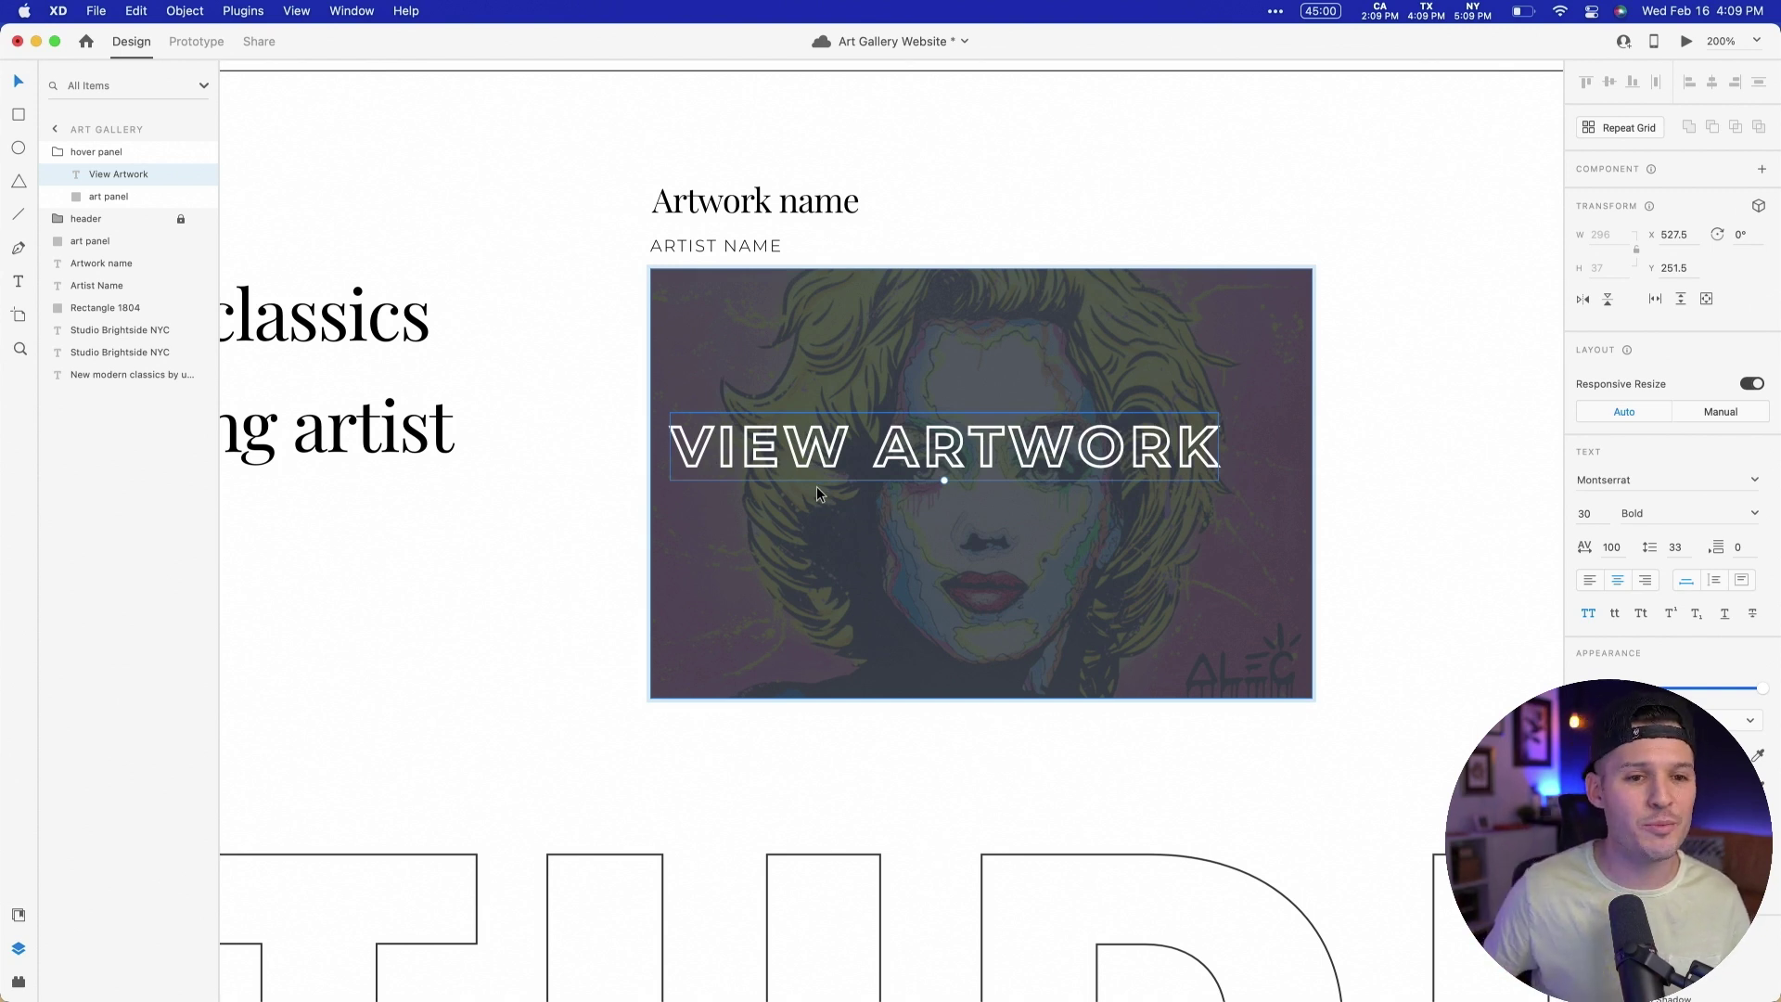
key("Escape")
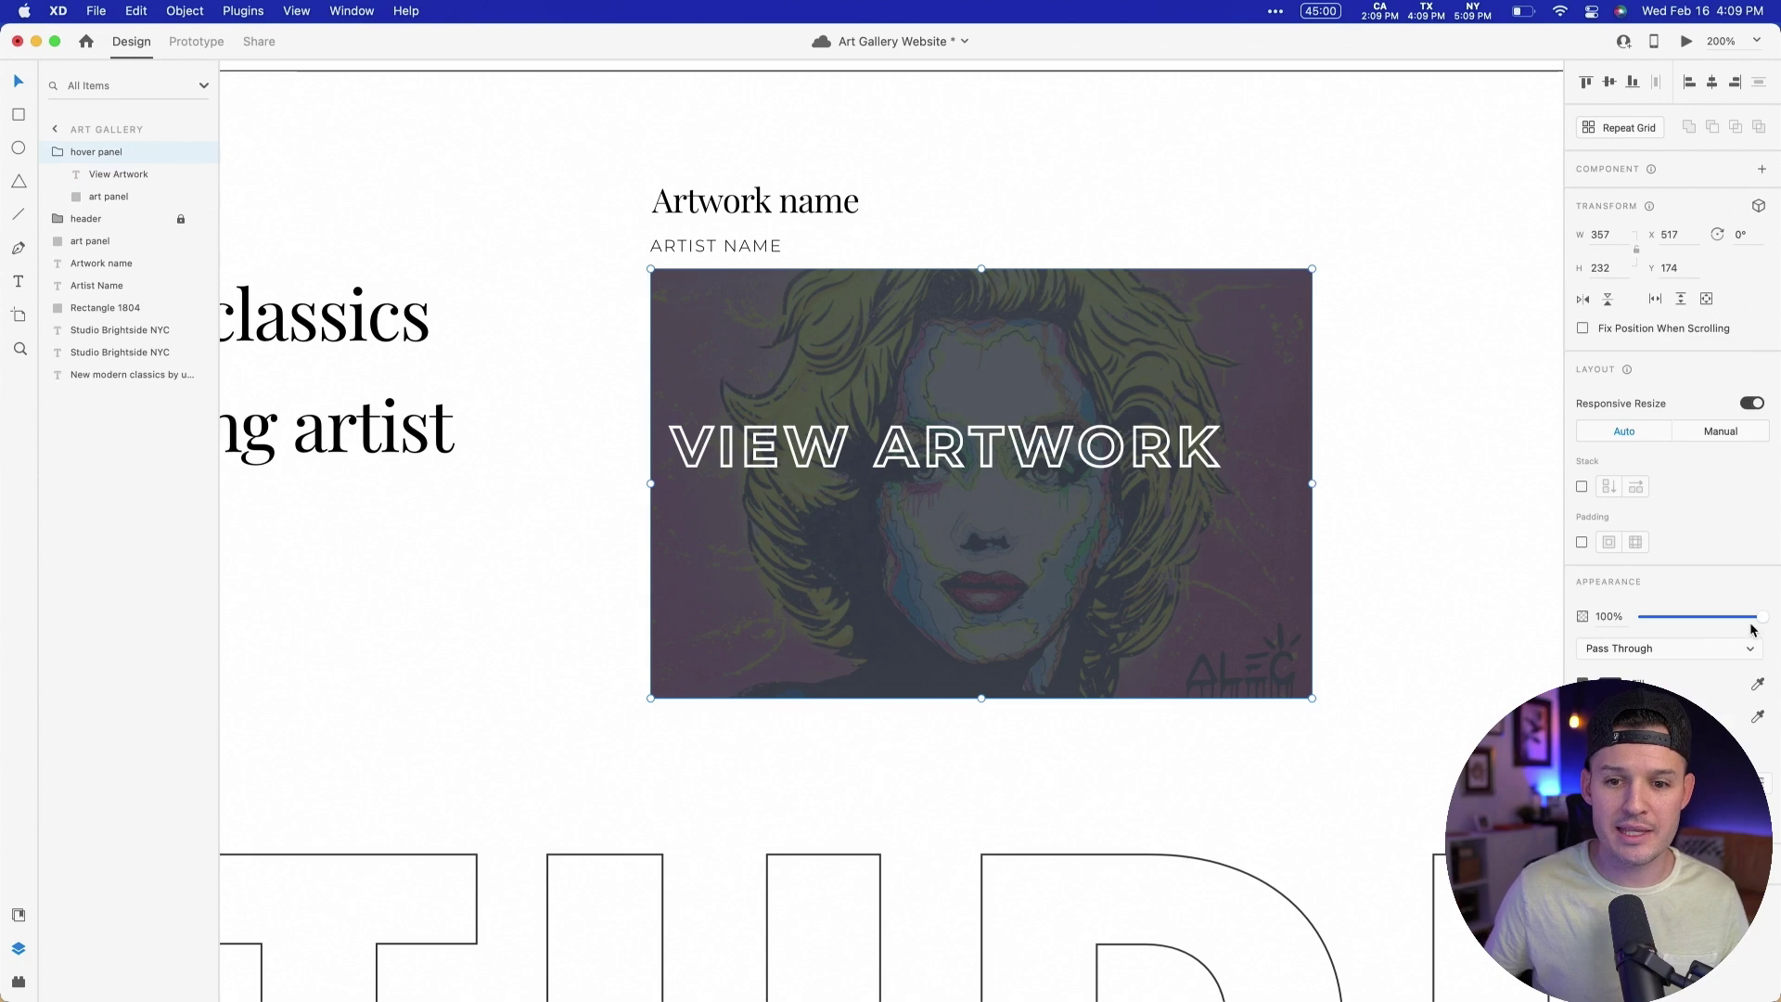
left_click_drag(1755, 626, 1631, 626)
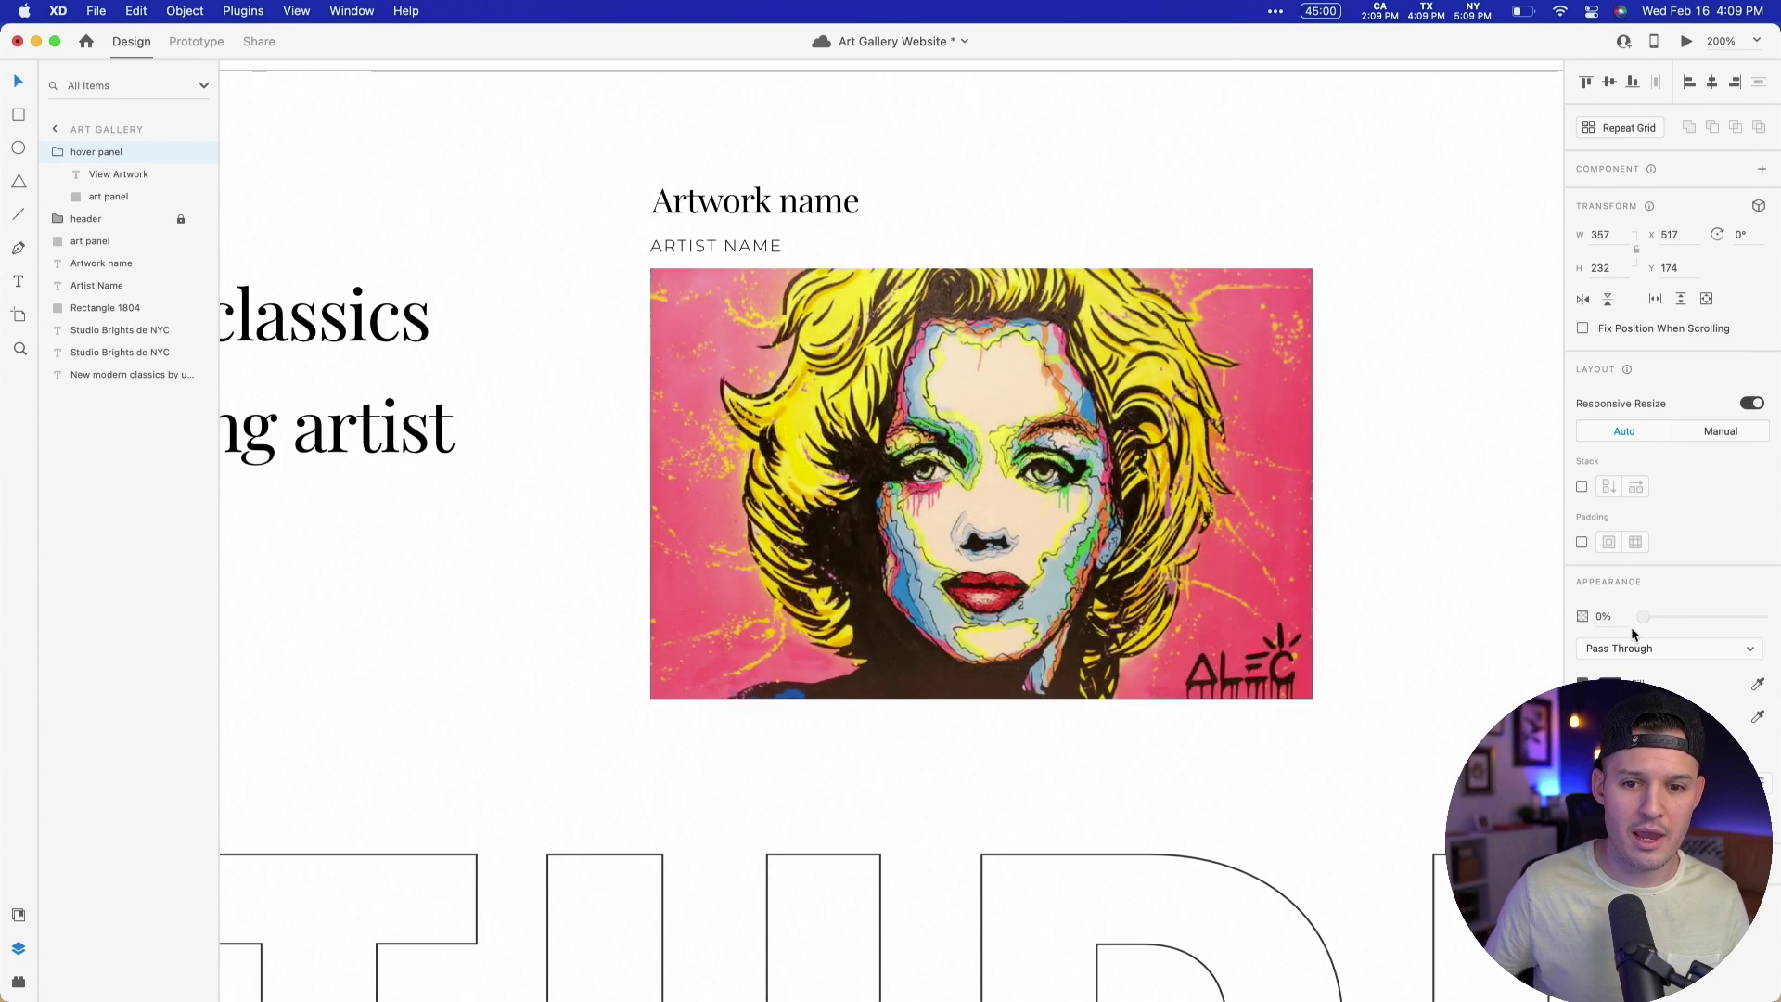
left_click_drag(1433, 289, 790, 623)
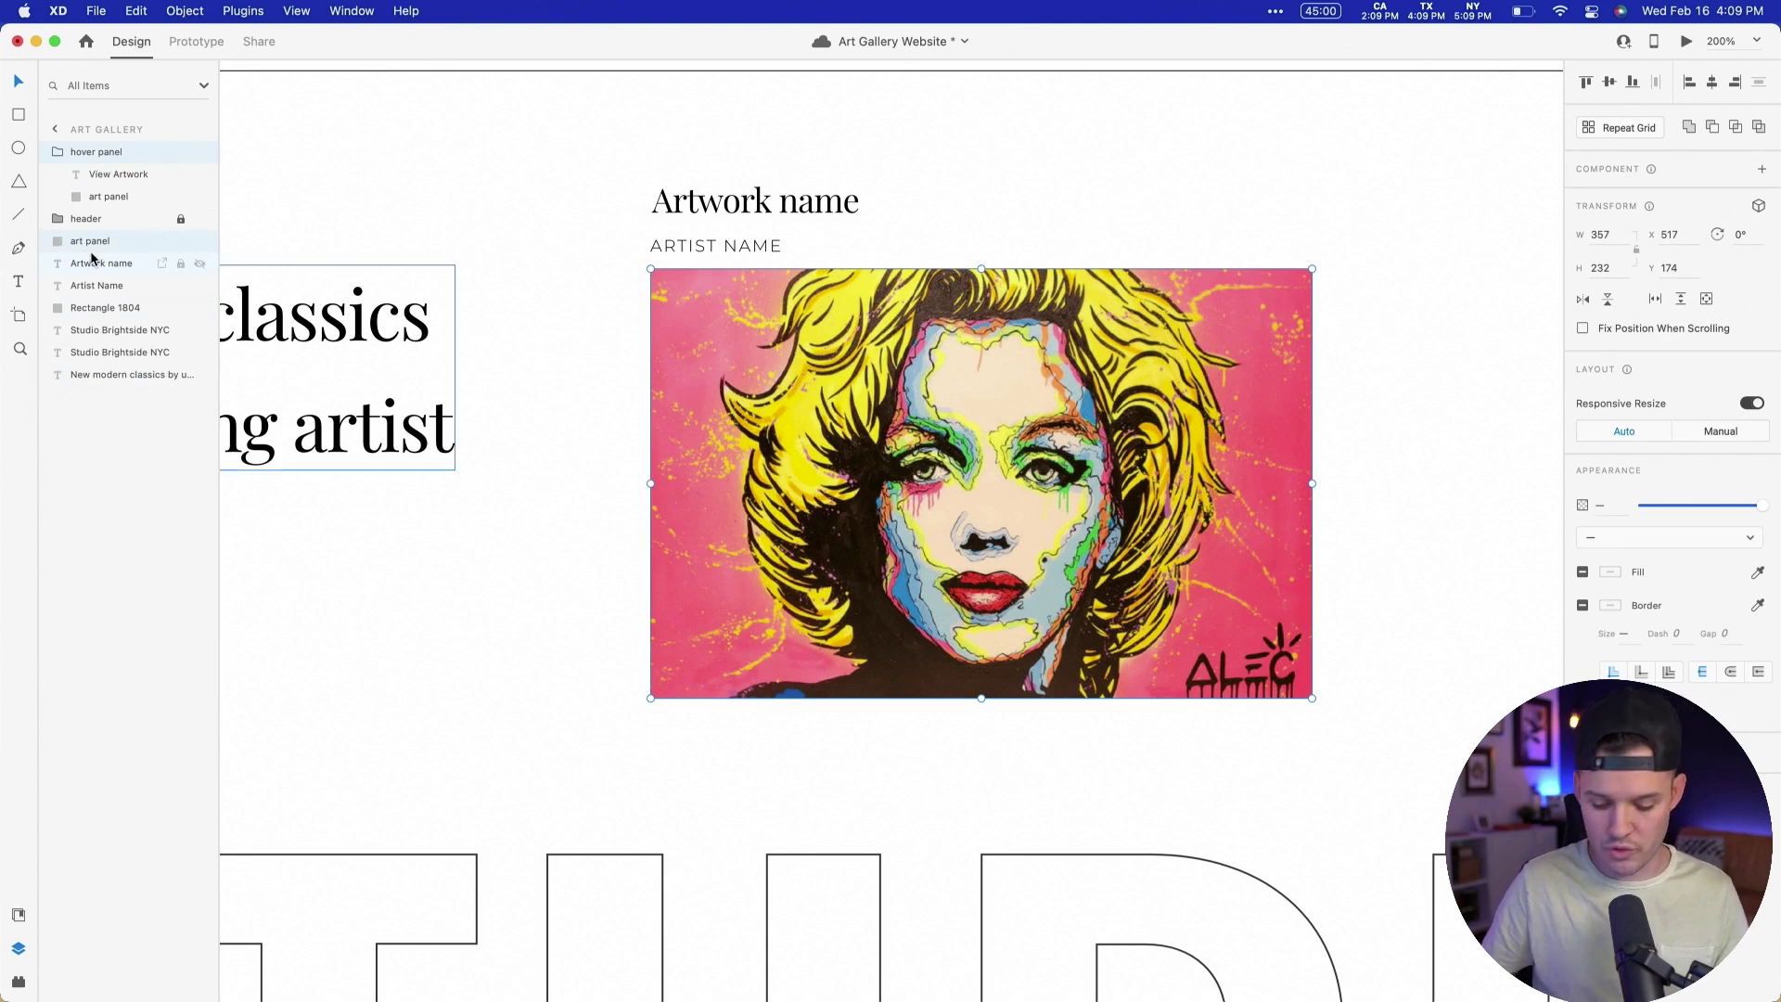
Step: Make the artwork and hover panel a component with a Hover State
key("super+k")
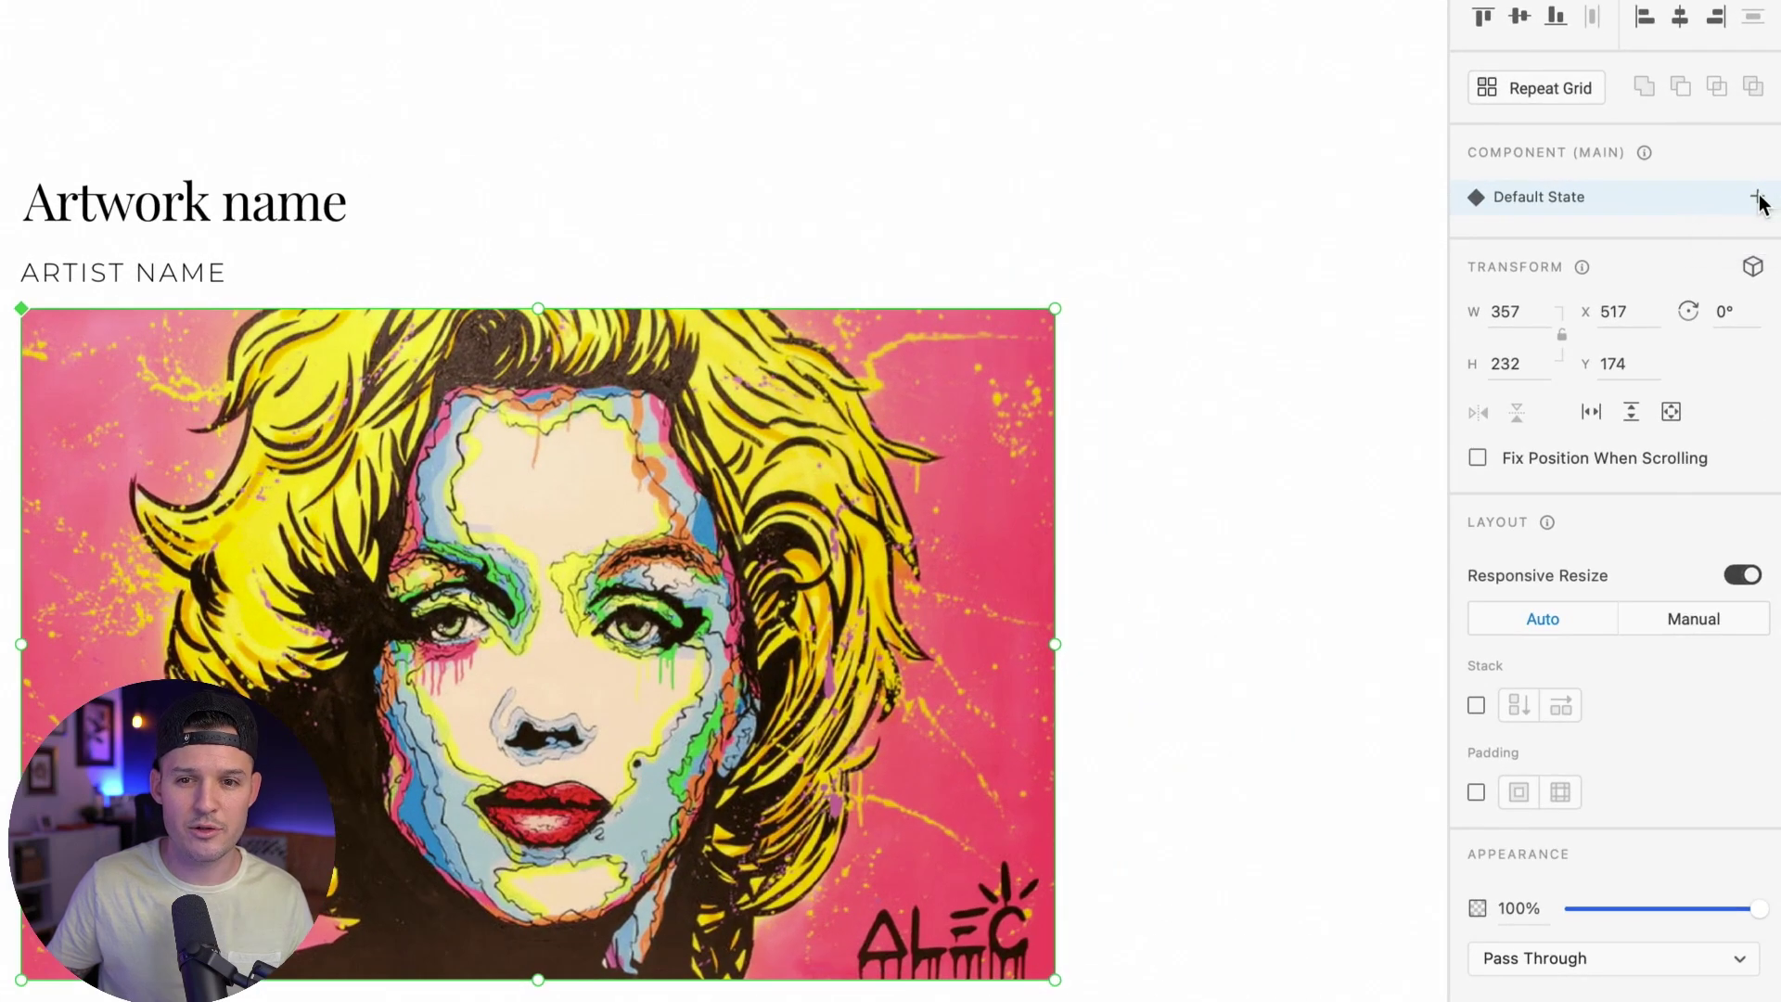
left_click(1761, 197)
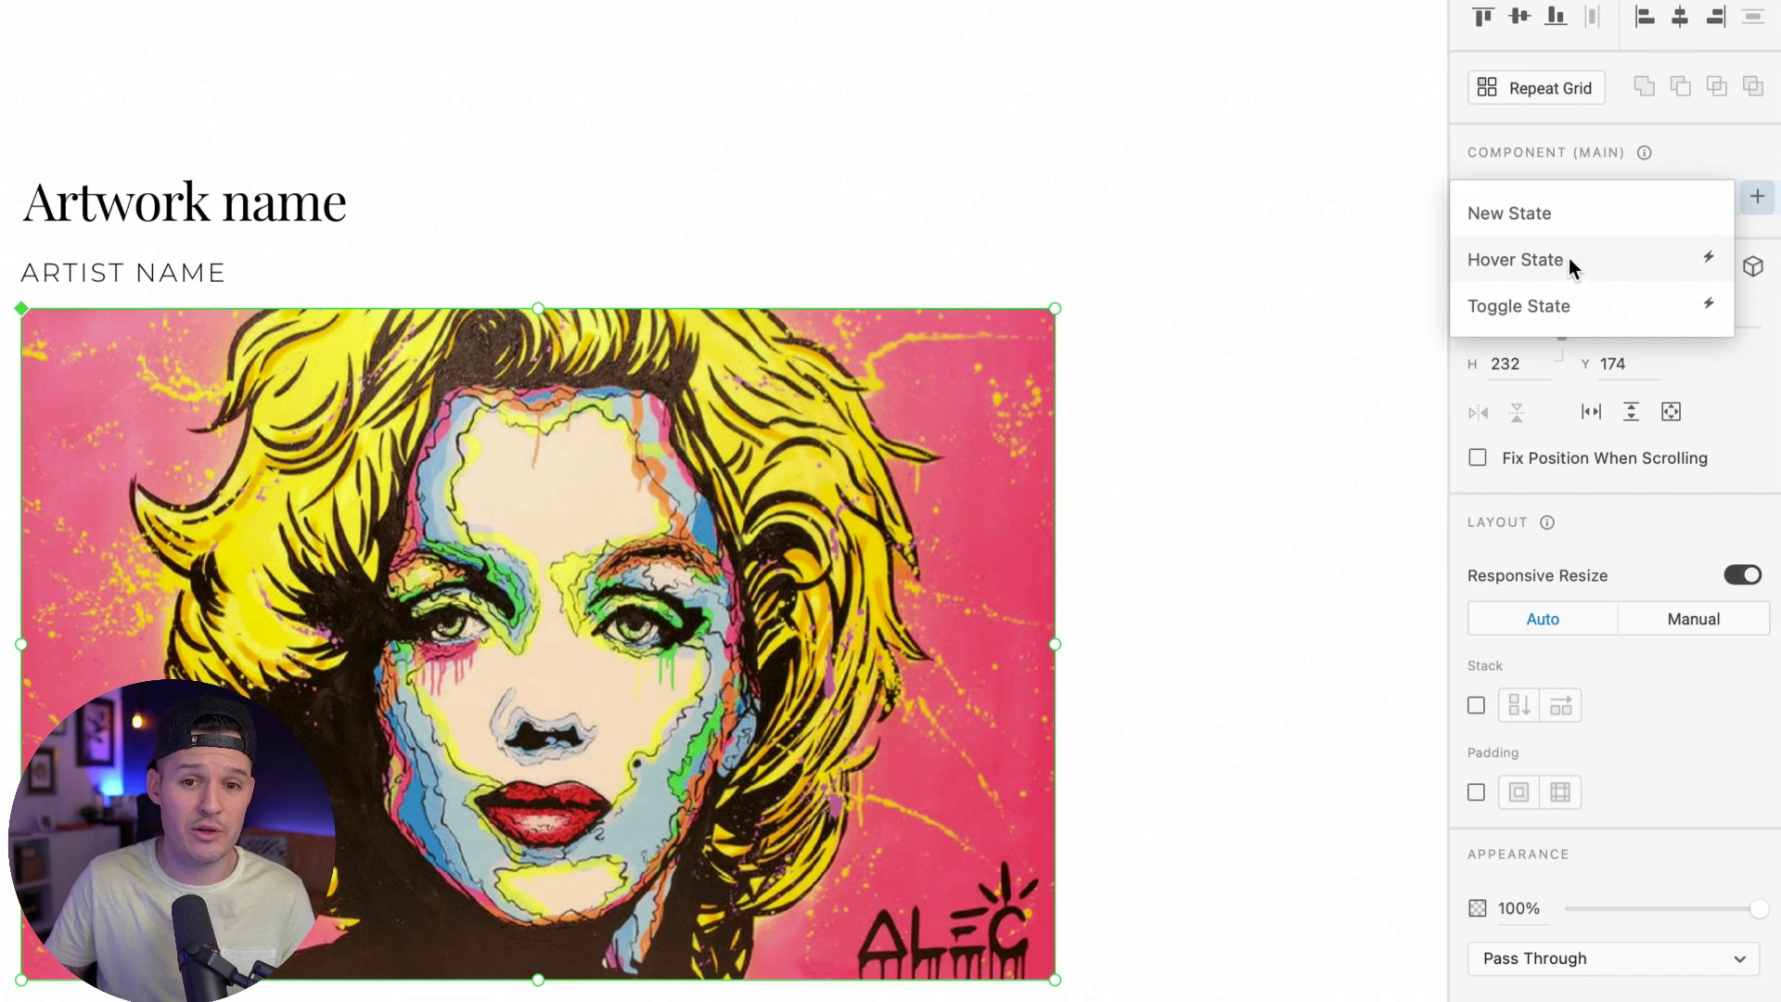
left_click(1542, 263)
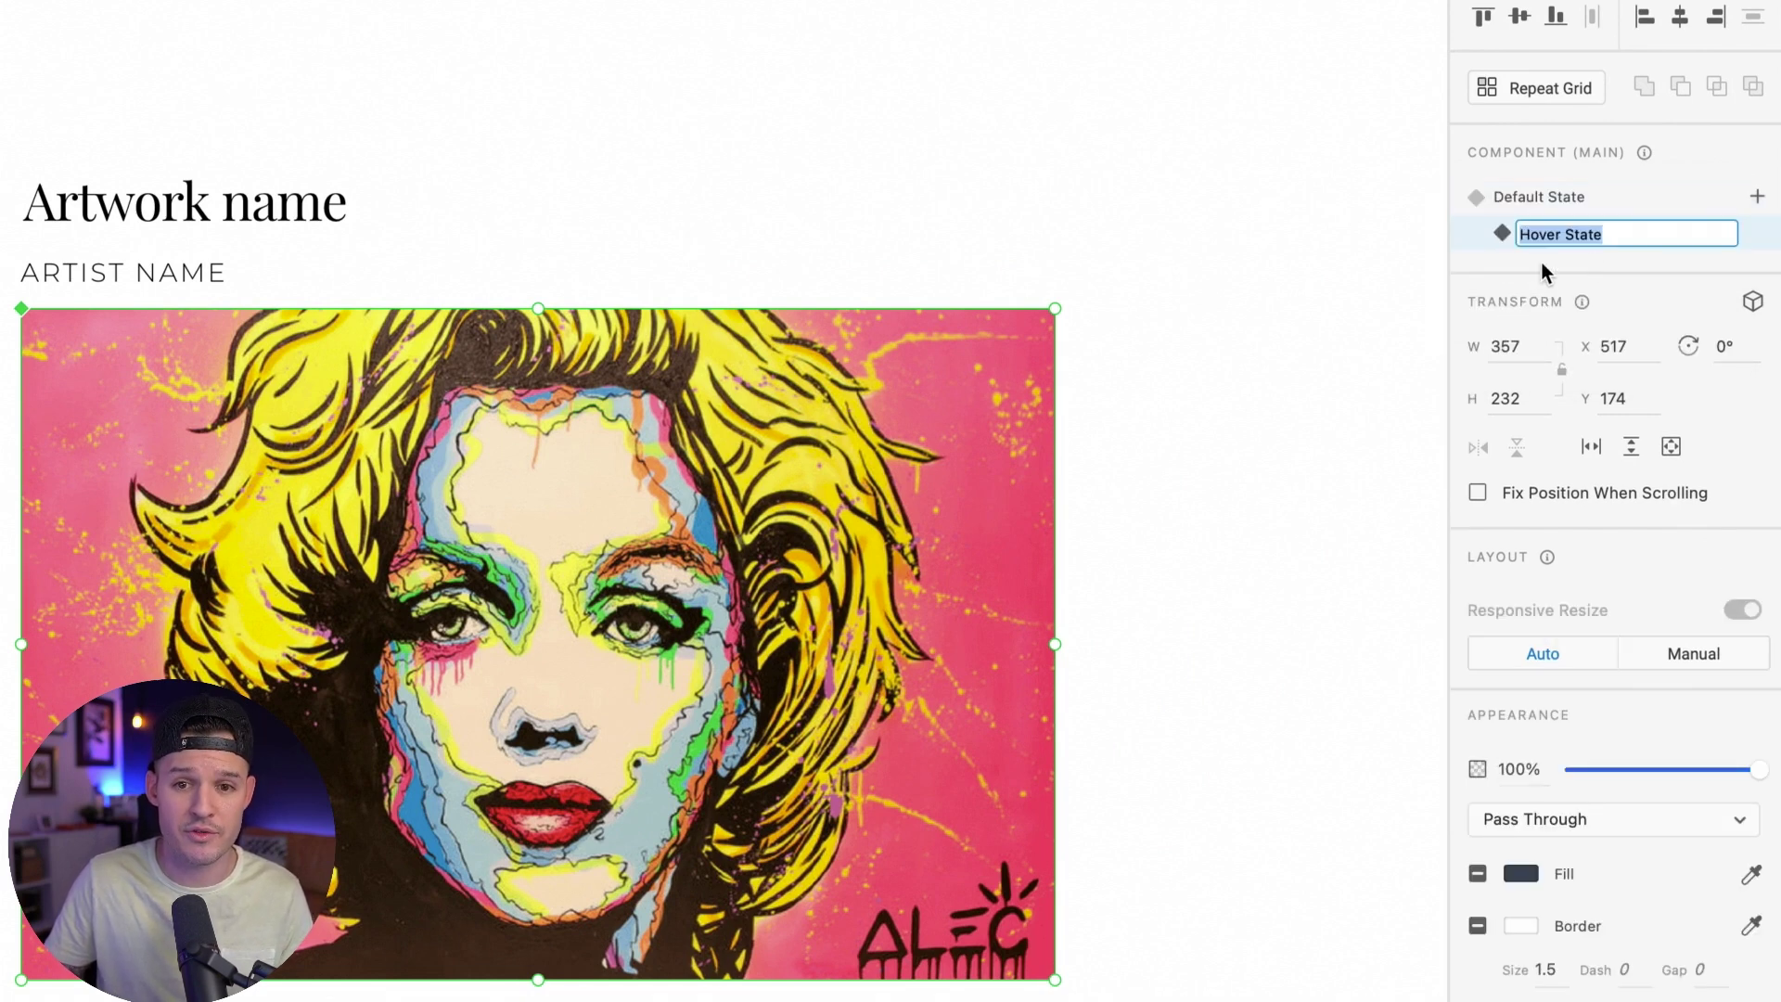
left_click(1616, 261)
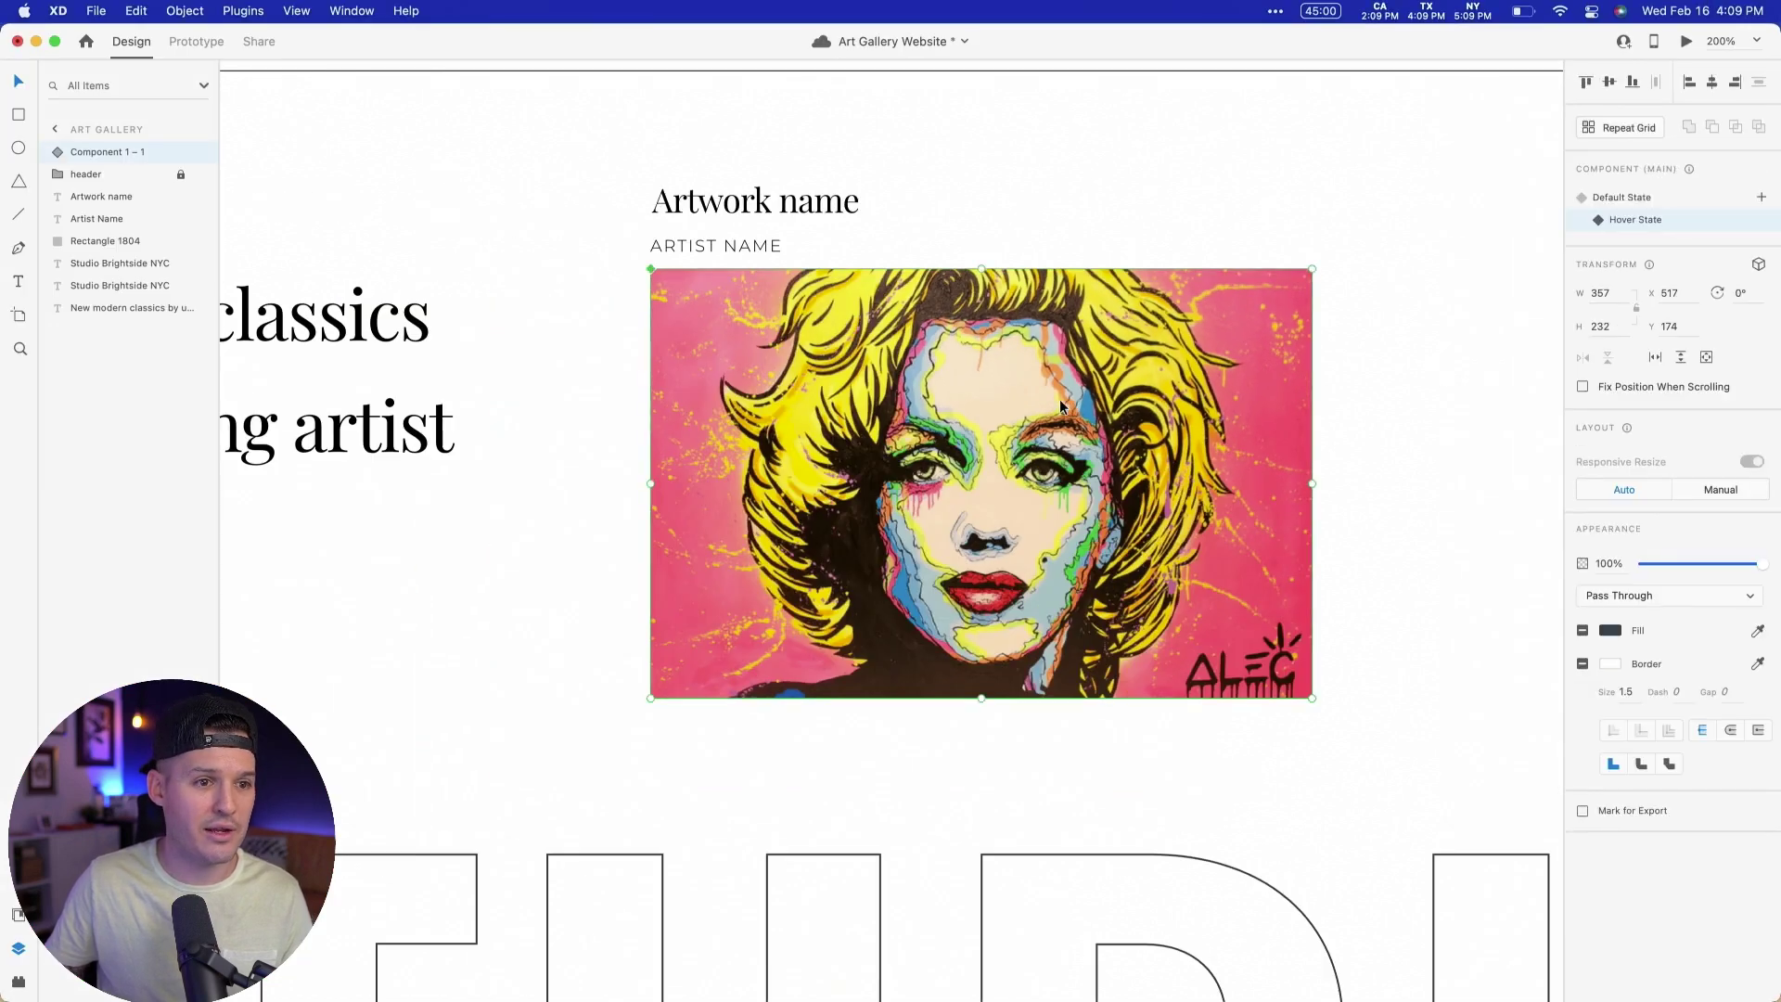
Step: In the Hover State, set the panel to 100% opacity and offset panel and VIEW ARTWORK text 20 px down-right
double_click(1060, 405)
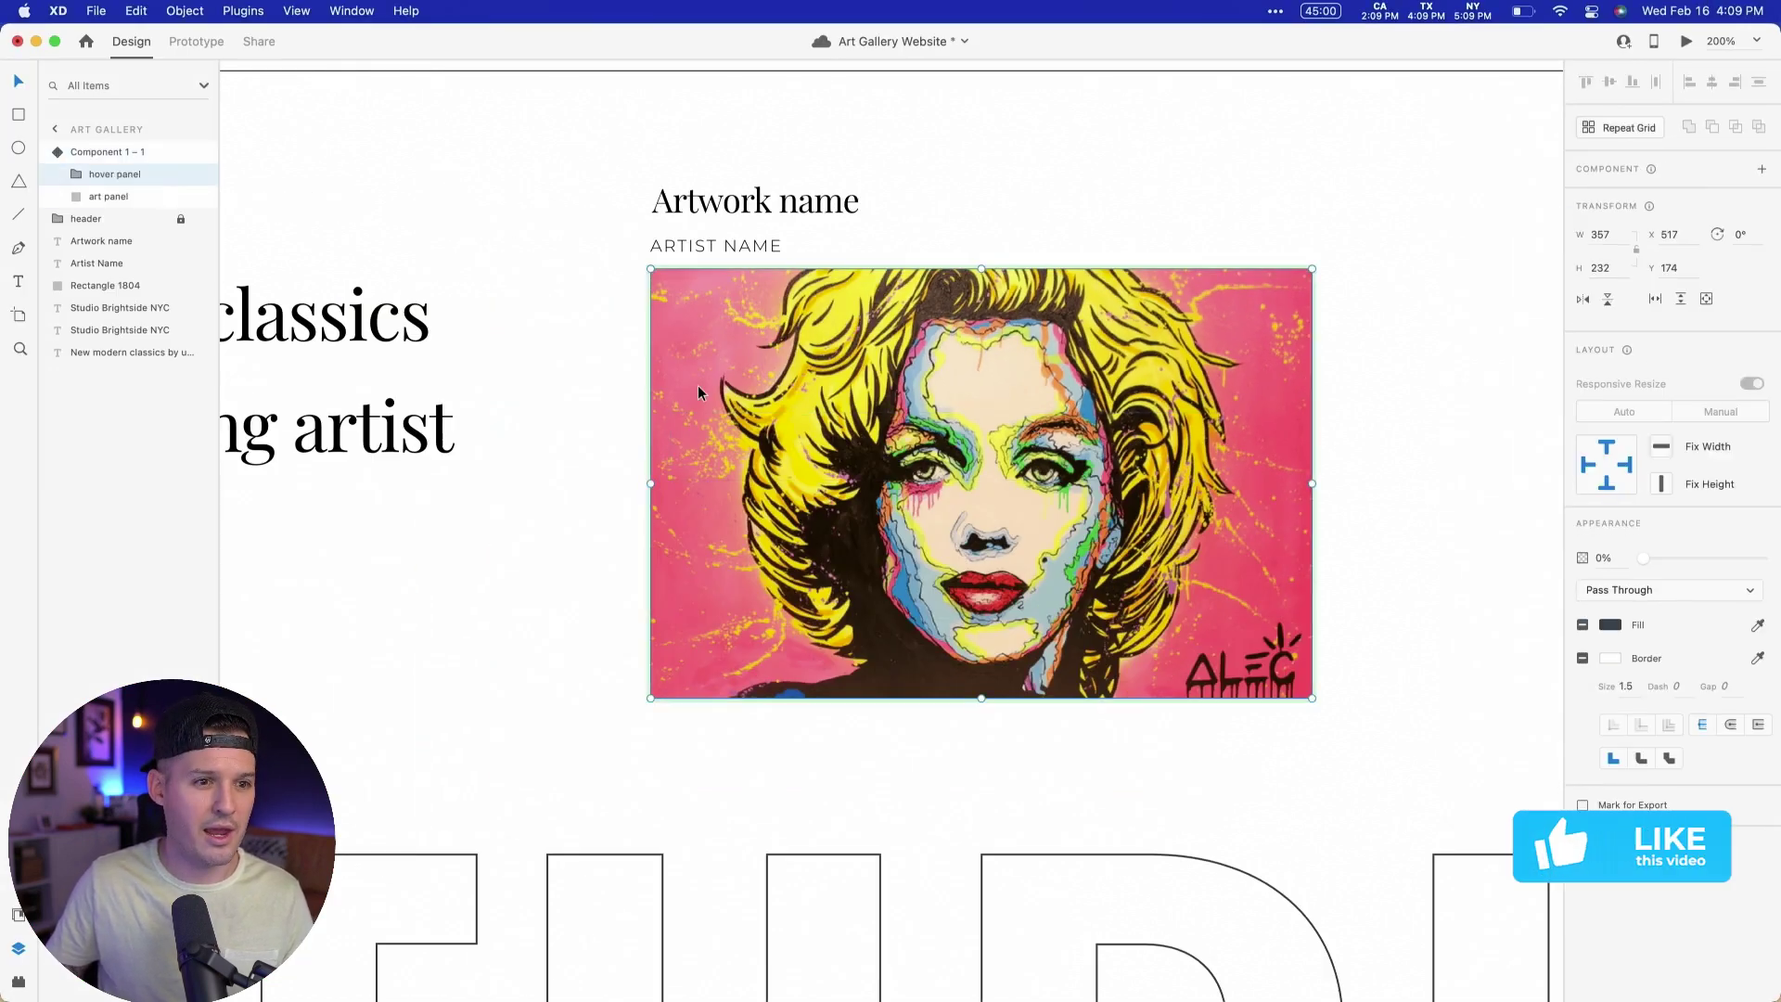
left_click(108, 194)
left_click(116, 179)
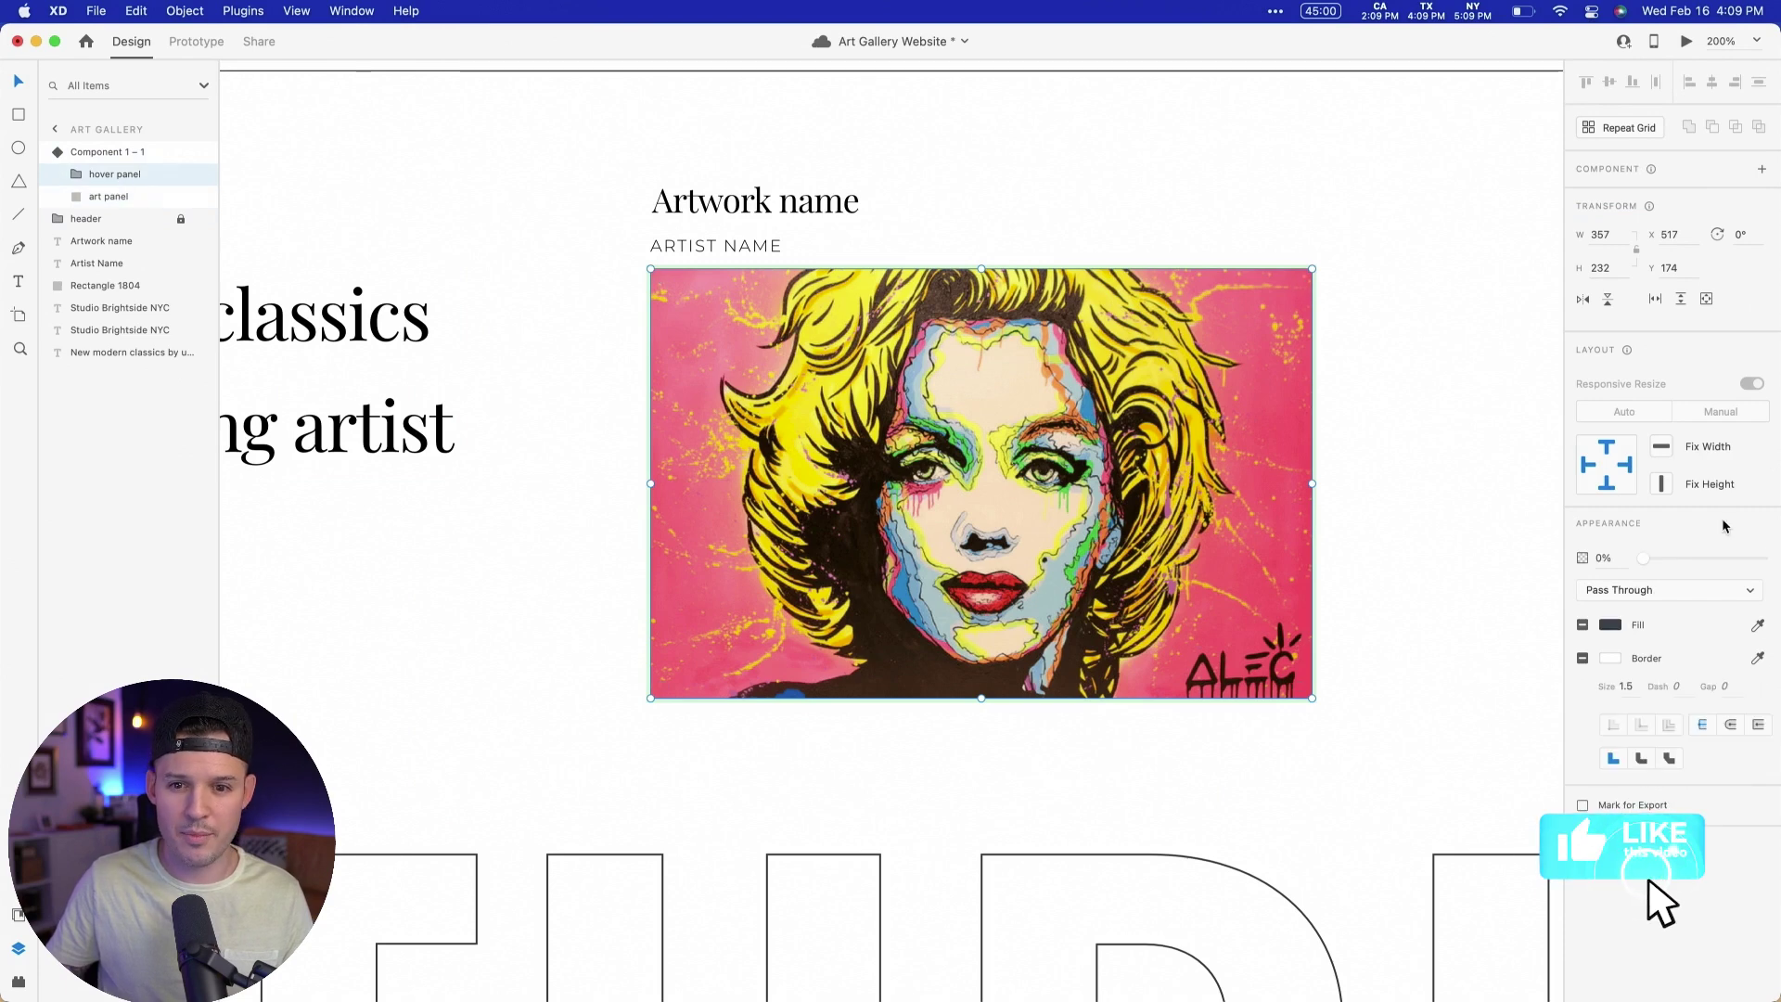
left_click_drag(1643, 557, 1762, 557)
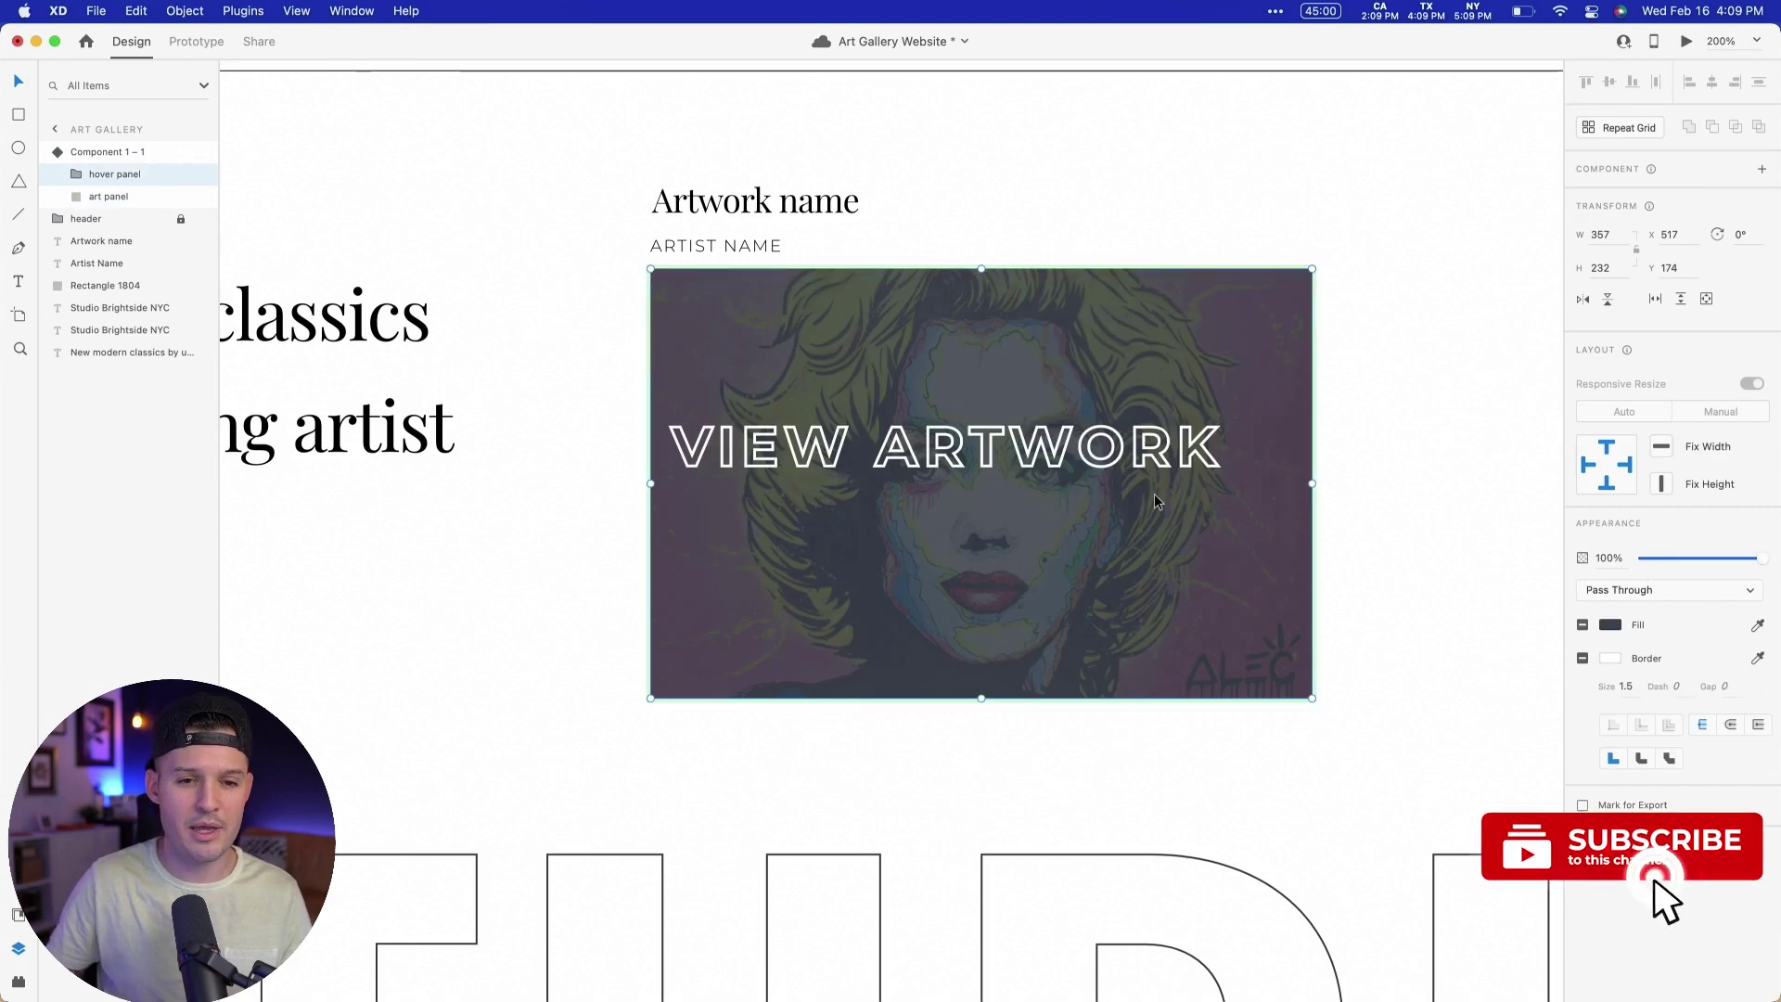
key("shift+Right")
key("shift+Right")
key("shift+Down")
key("shift+Down")
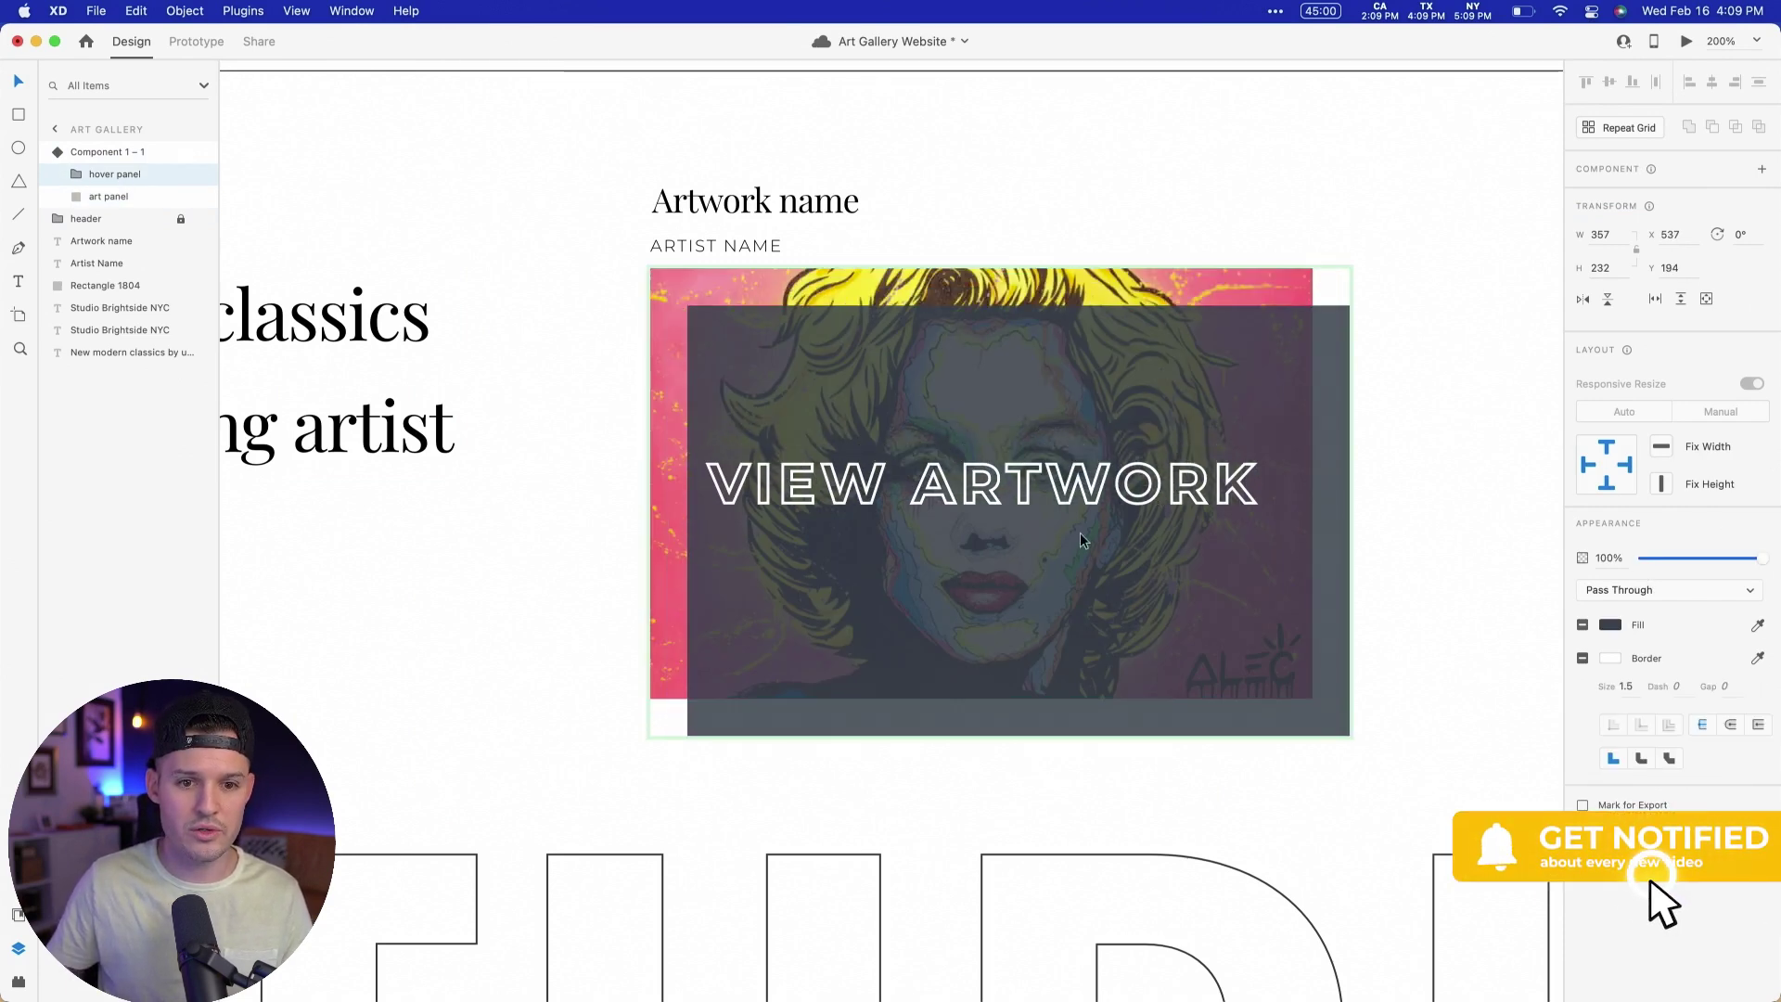
double_click(1076, 495)
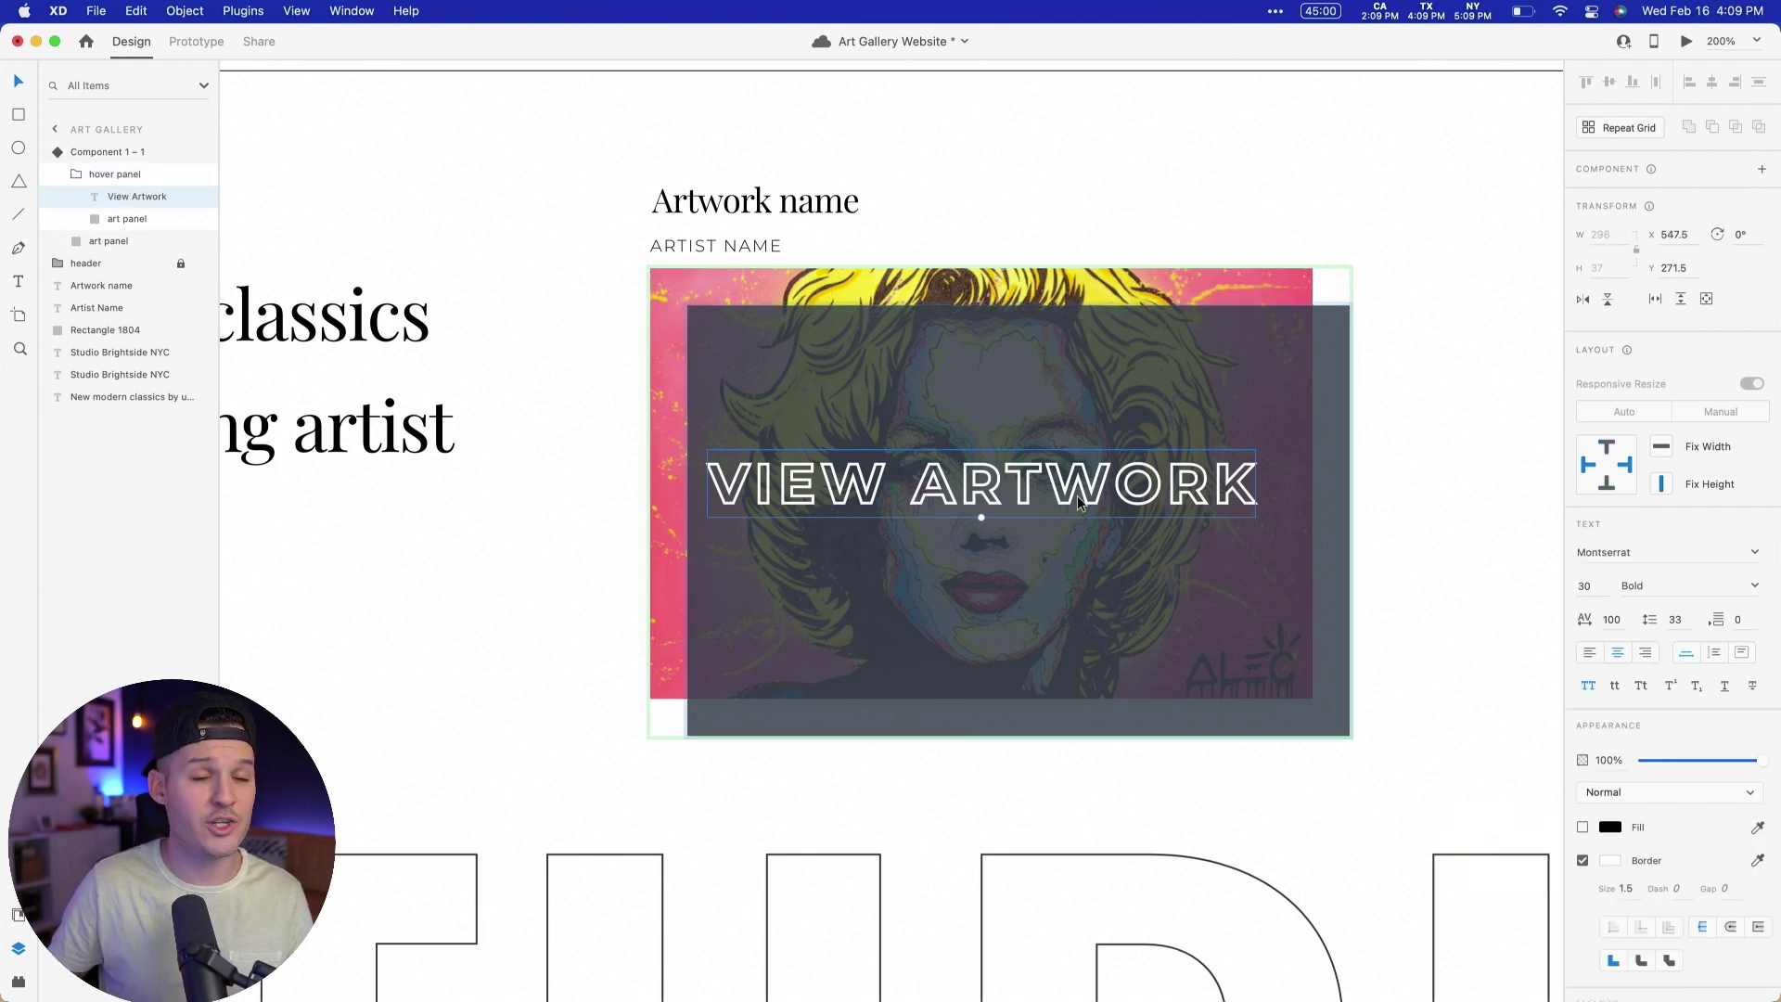
key("shift+Right")
key("shift+Right")
key("shift+Down")
key("shift+Down")
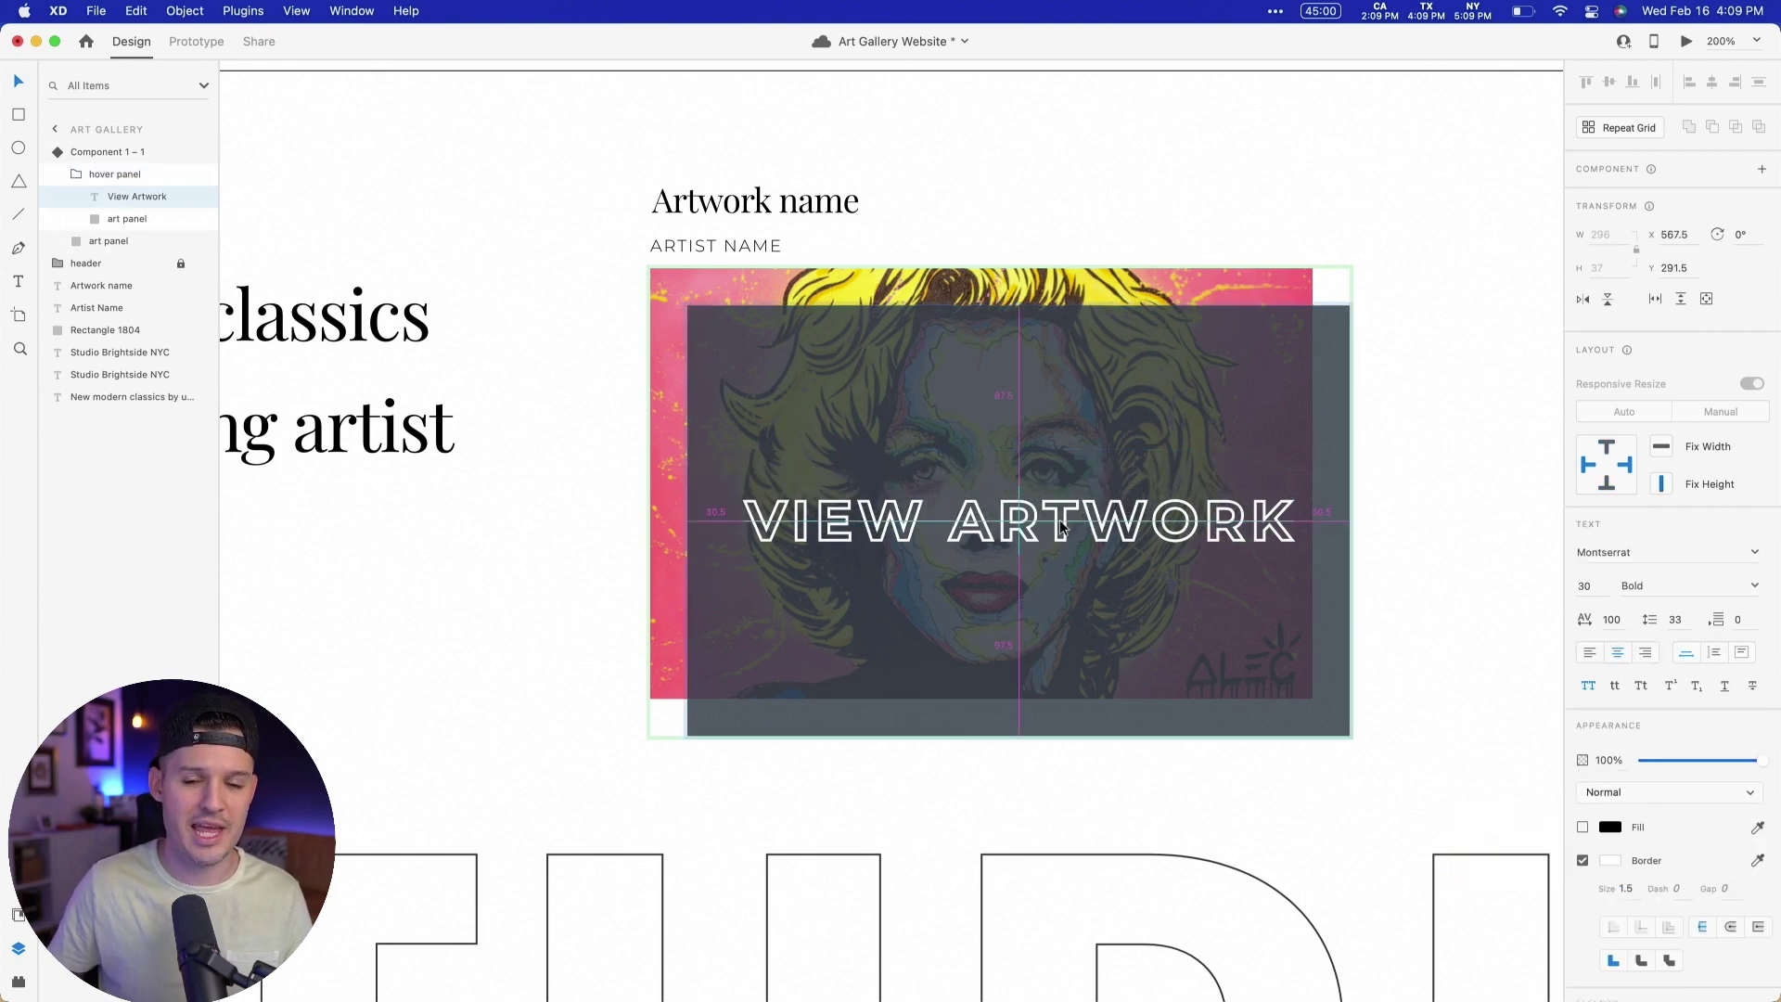
Step: Toggle the component between Hover and Default states, leaving Default active
left_click(1444, 391)
left_click(1327, 382)
left_click(1651, 197)
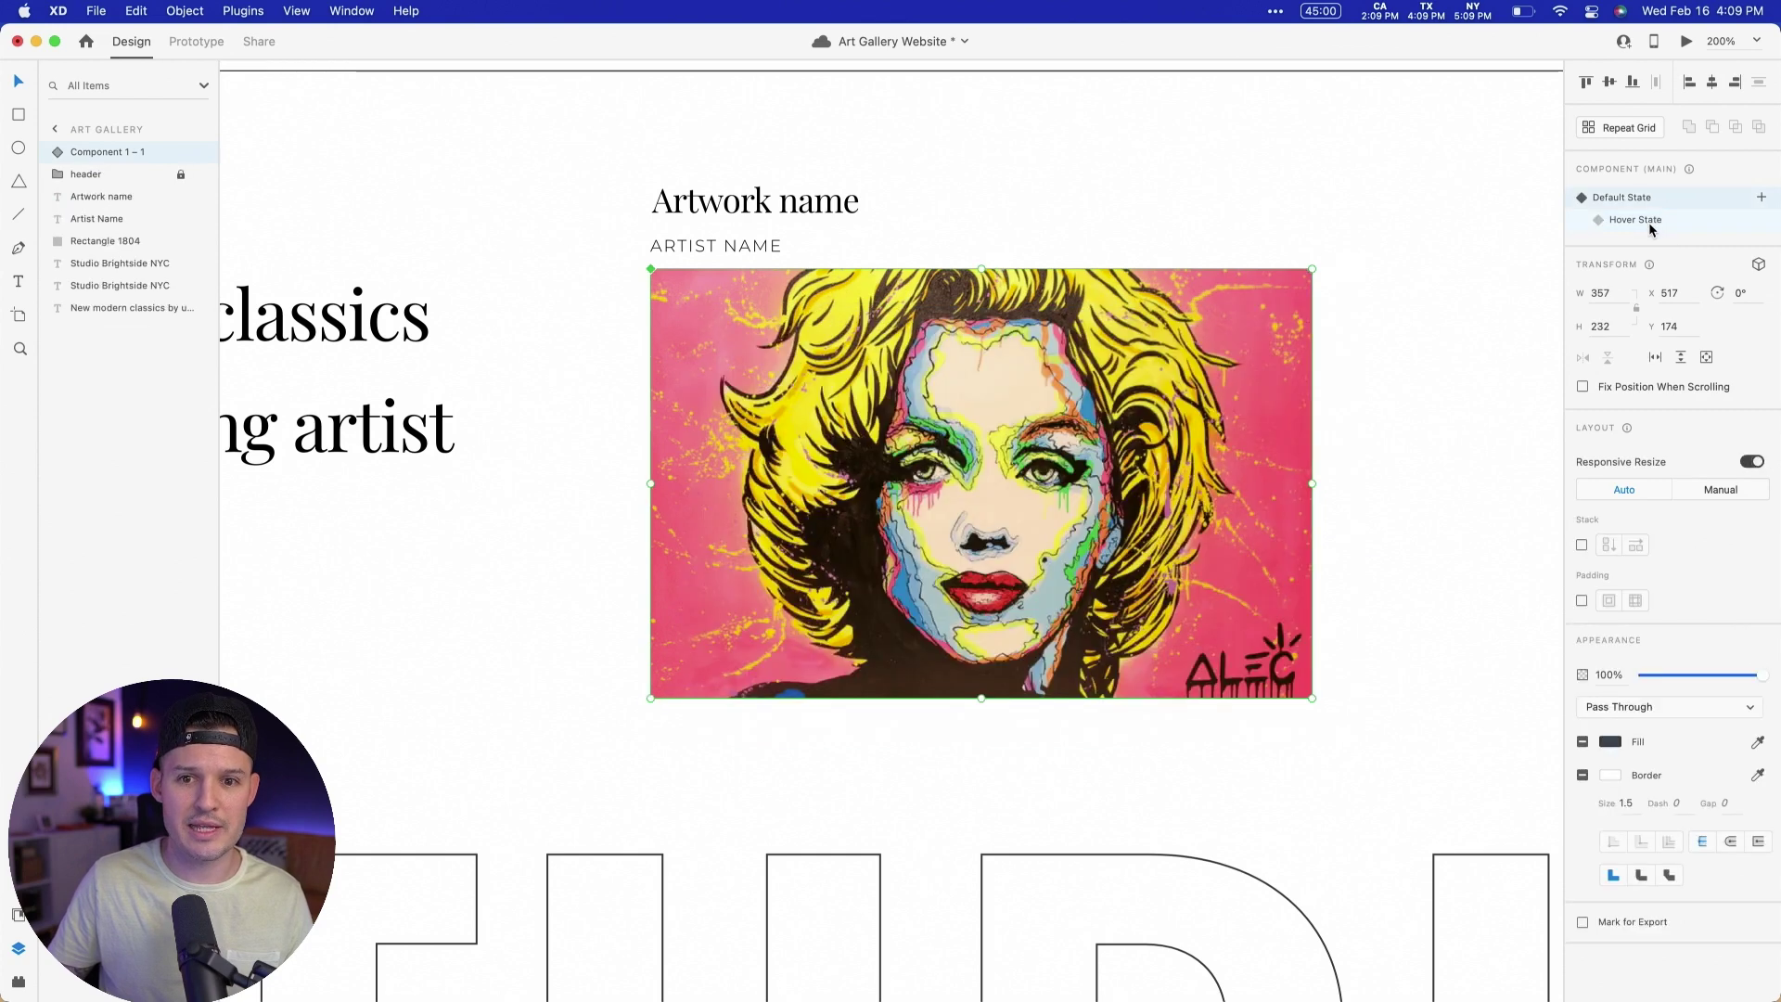
left_click(1649, 219)
left_click(1651, 197)
left_click(1649, 219)
left_click(1653, 204)
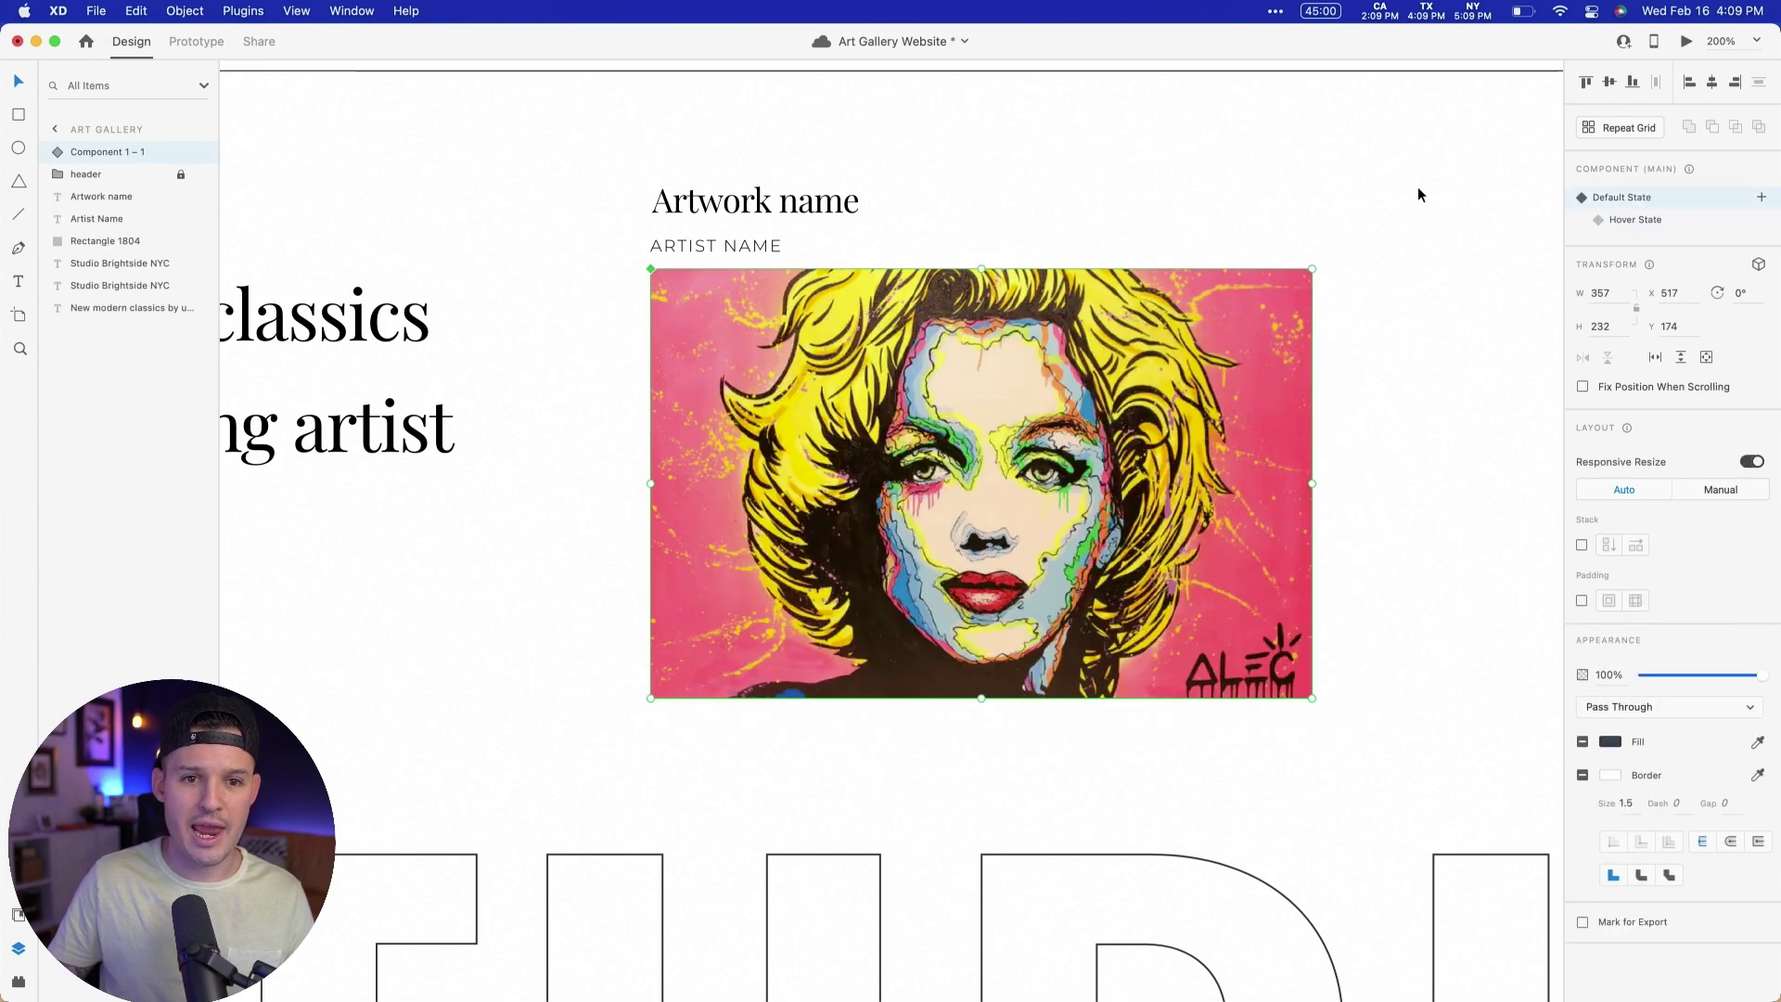
Step: Preview the prototype to check the hover overlay slides in
left_click(1686, 42)
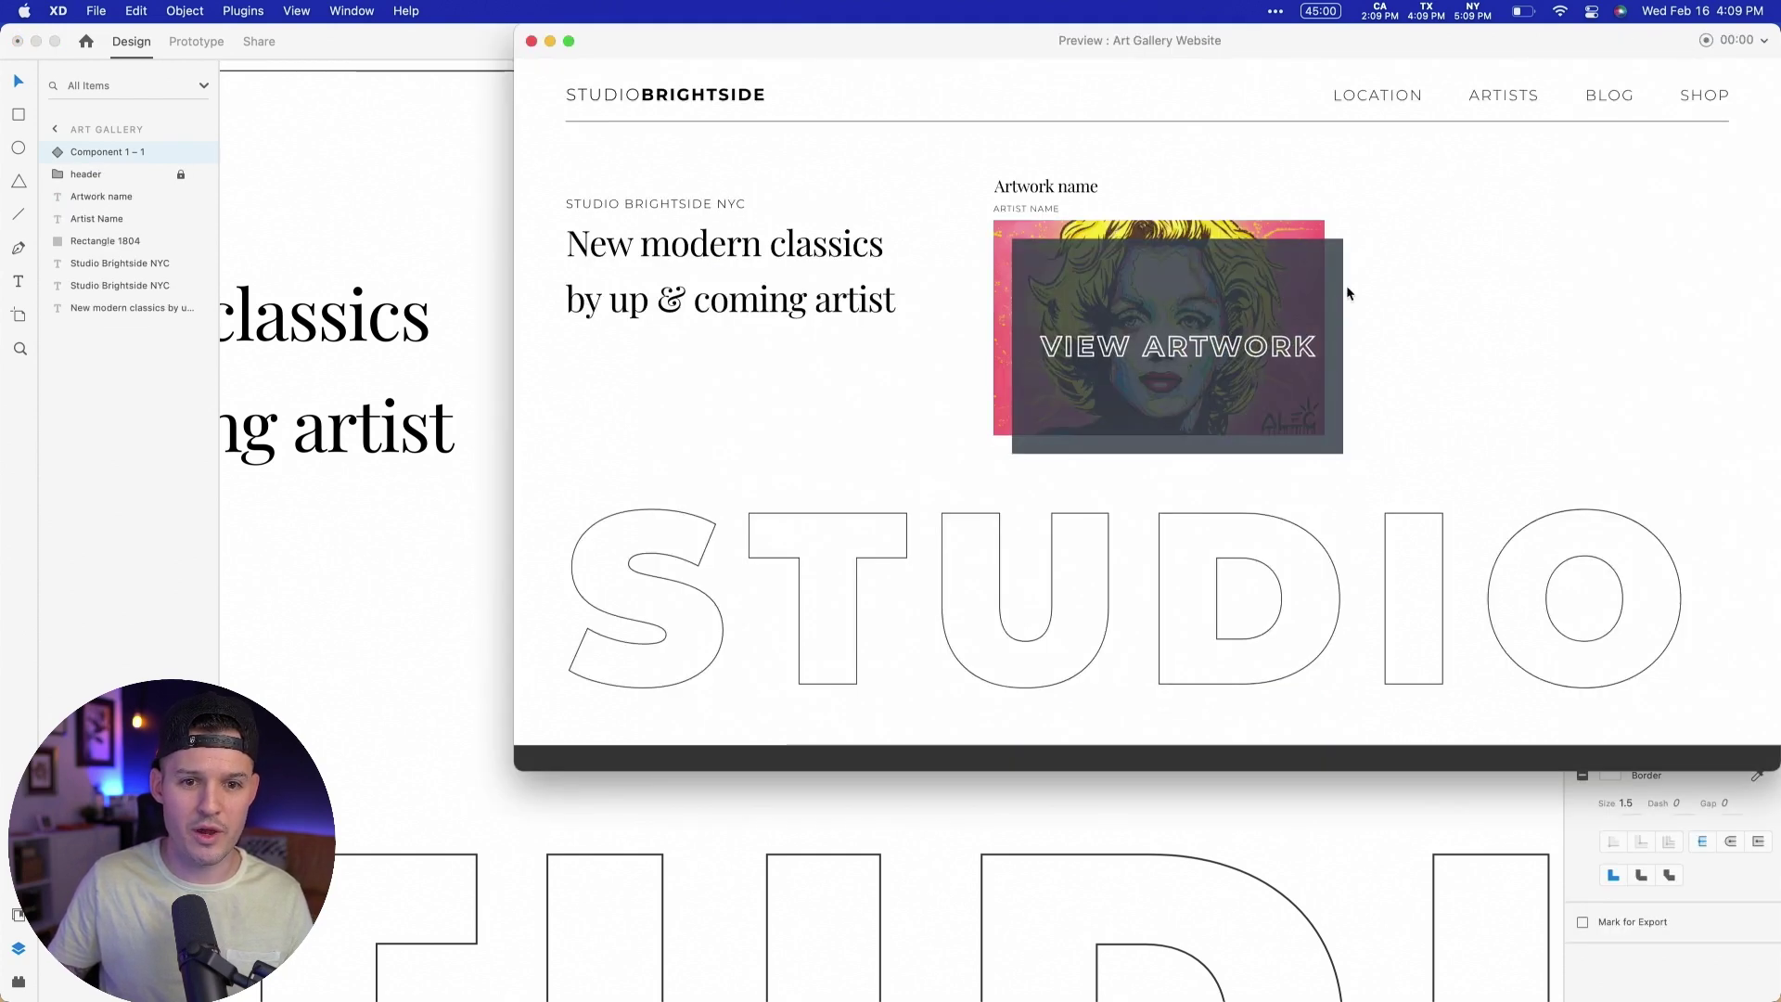
mouse_move(1295, 322)
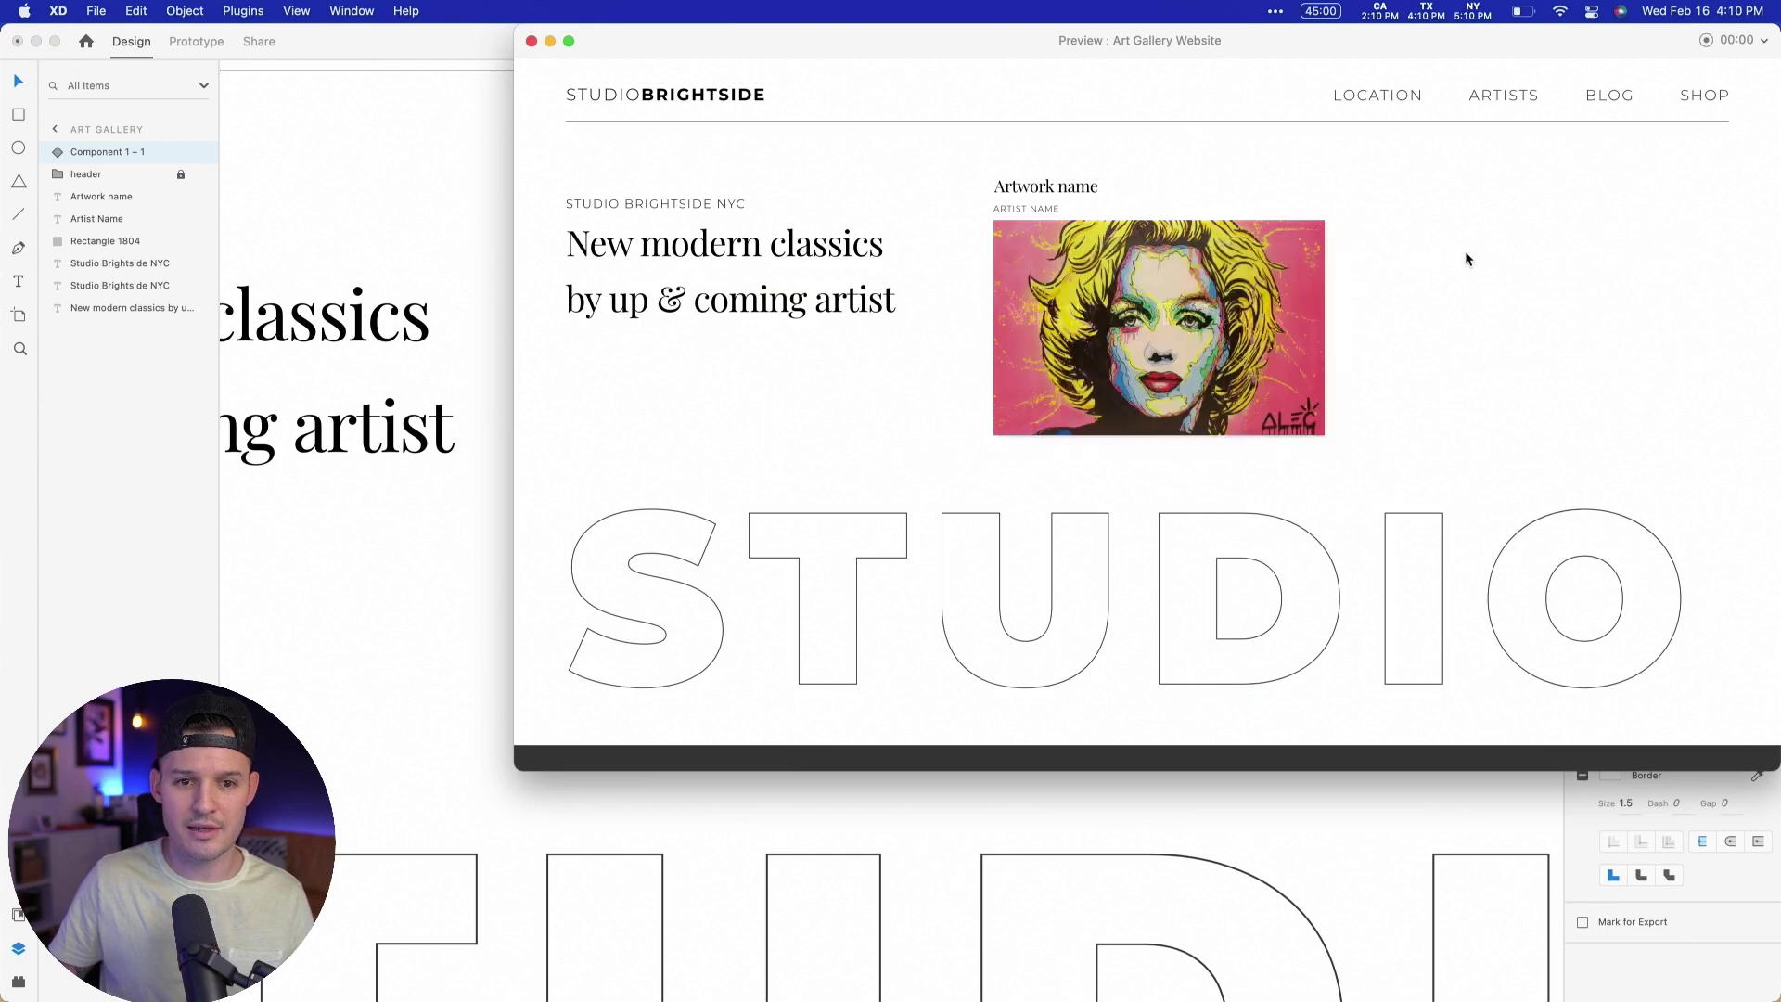
left_click(530, 41)
left_click(794, 140)
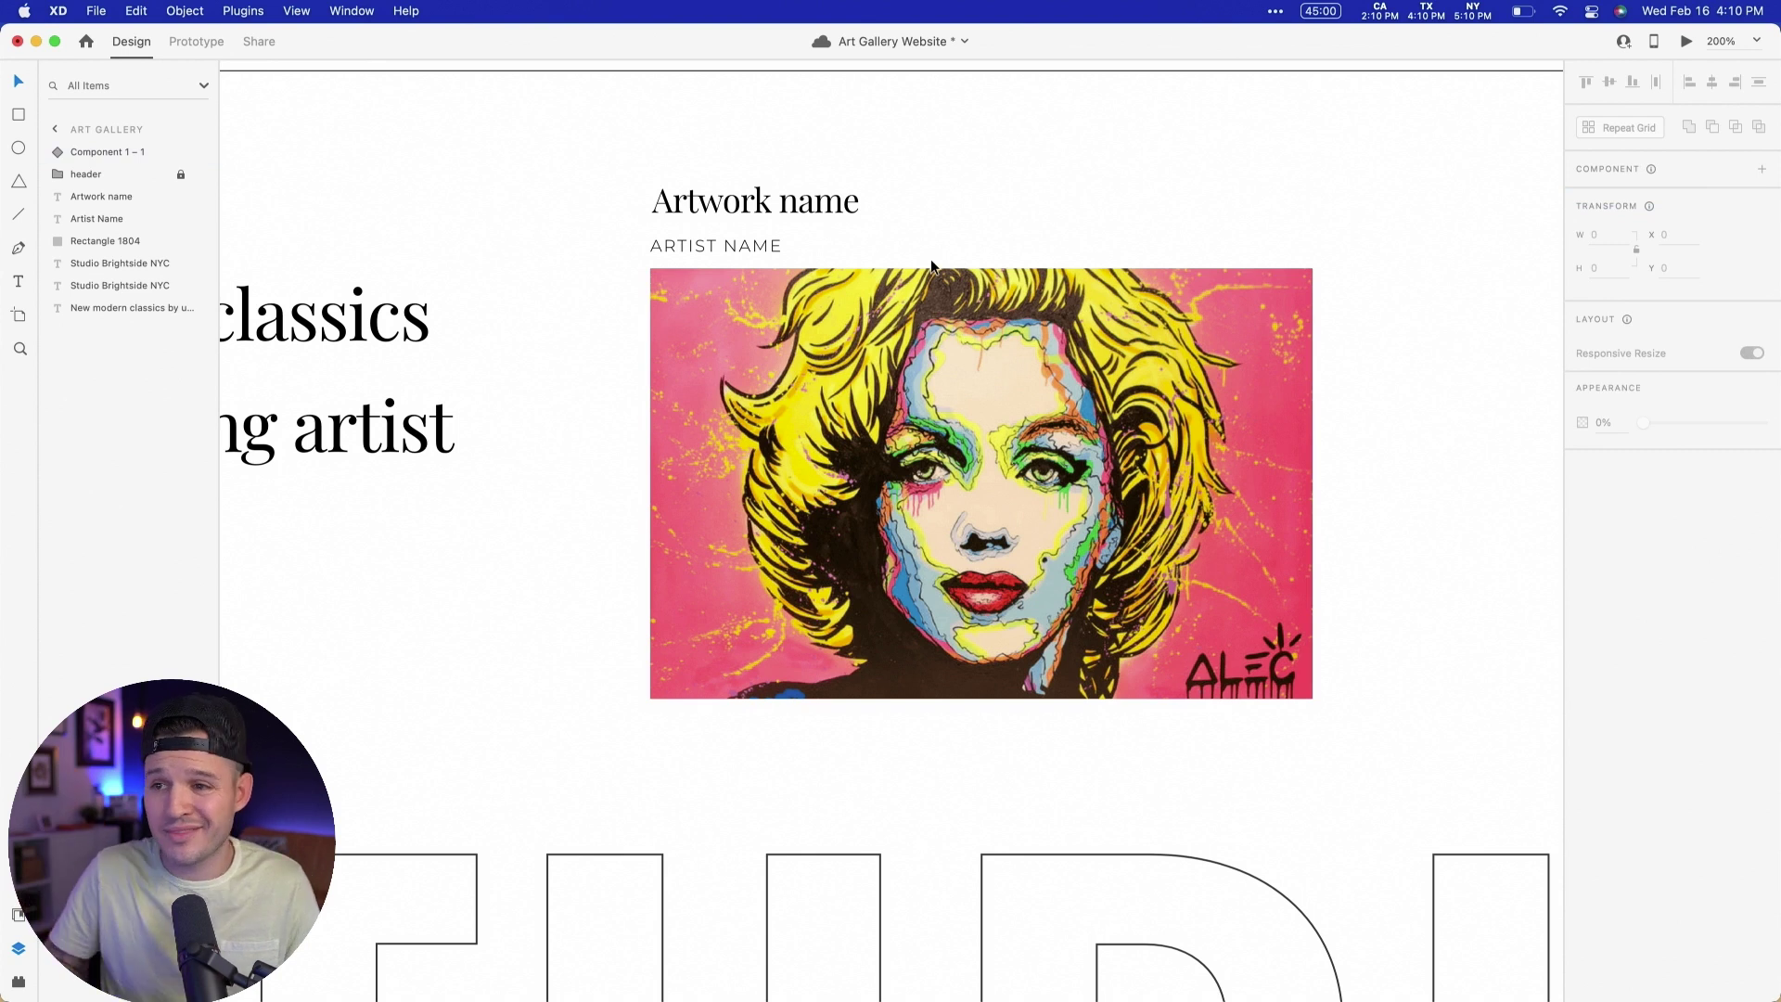
Step: Change the captions to the artist's name and the title 'Monroe in color', then zoom to 100%
double_click(749, 244)
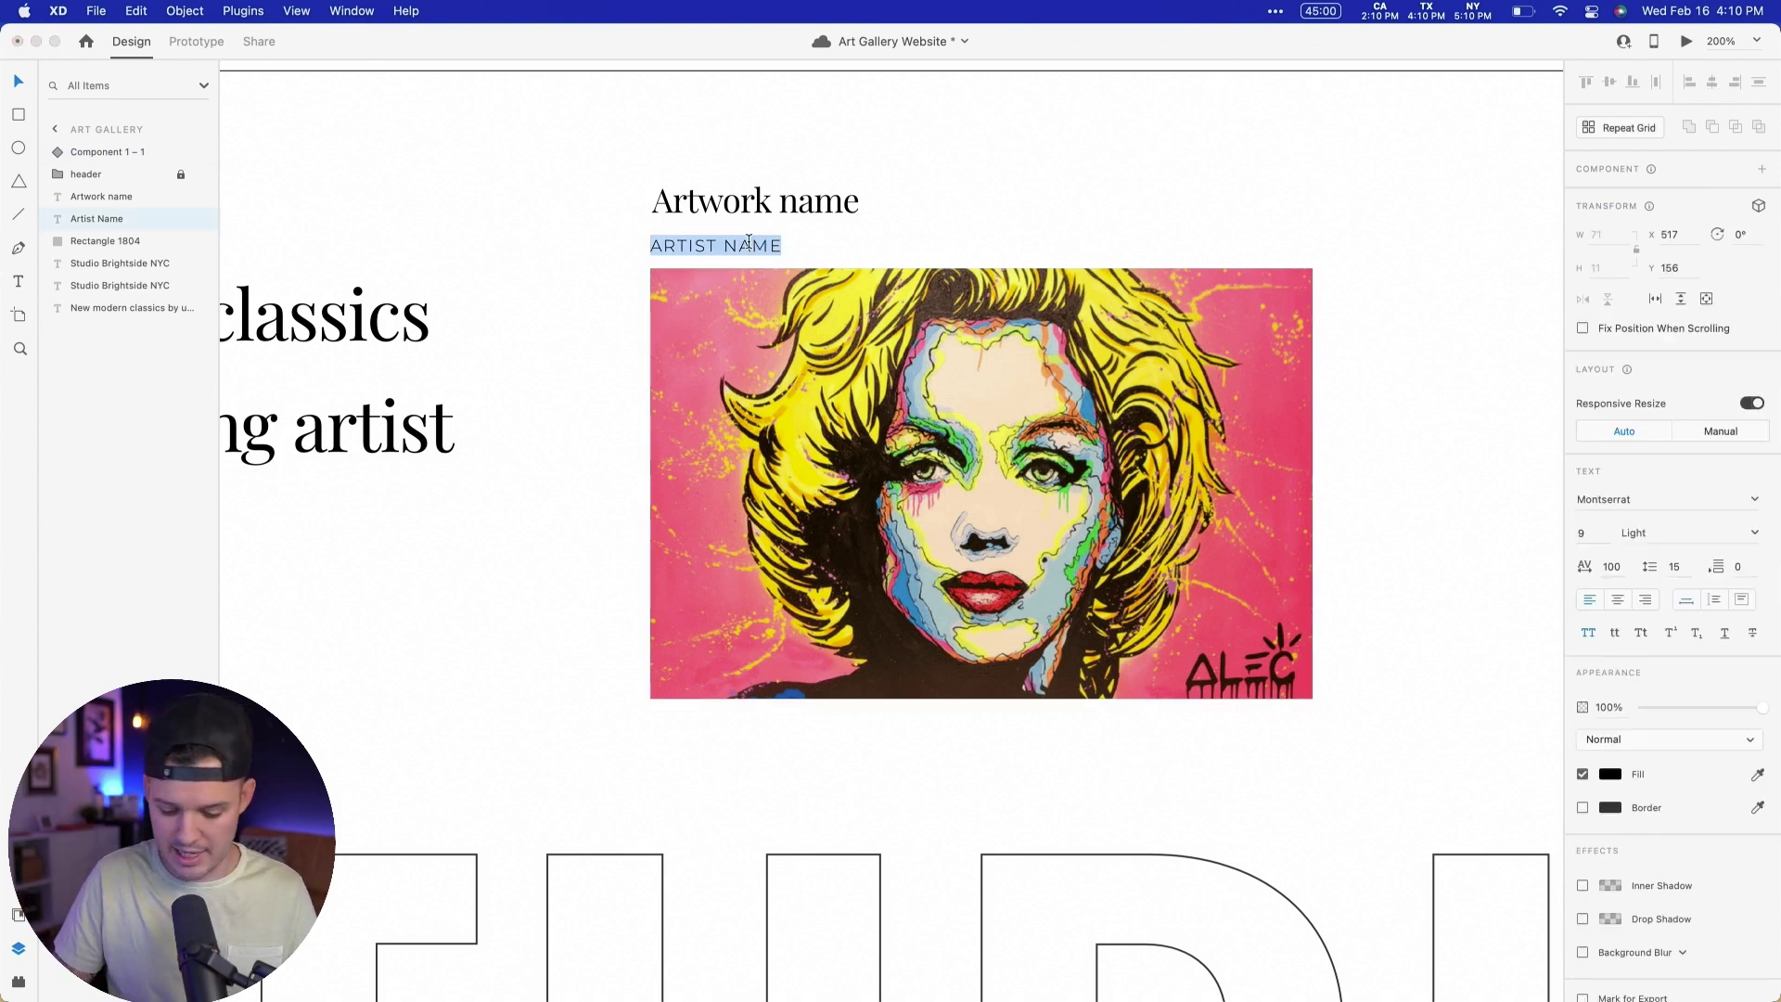
type("JESSE SHOWALTER")
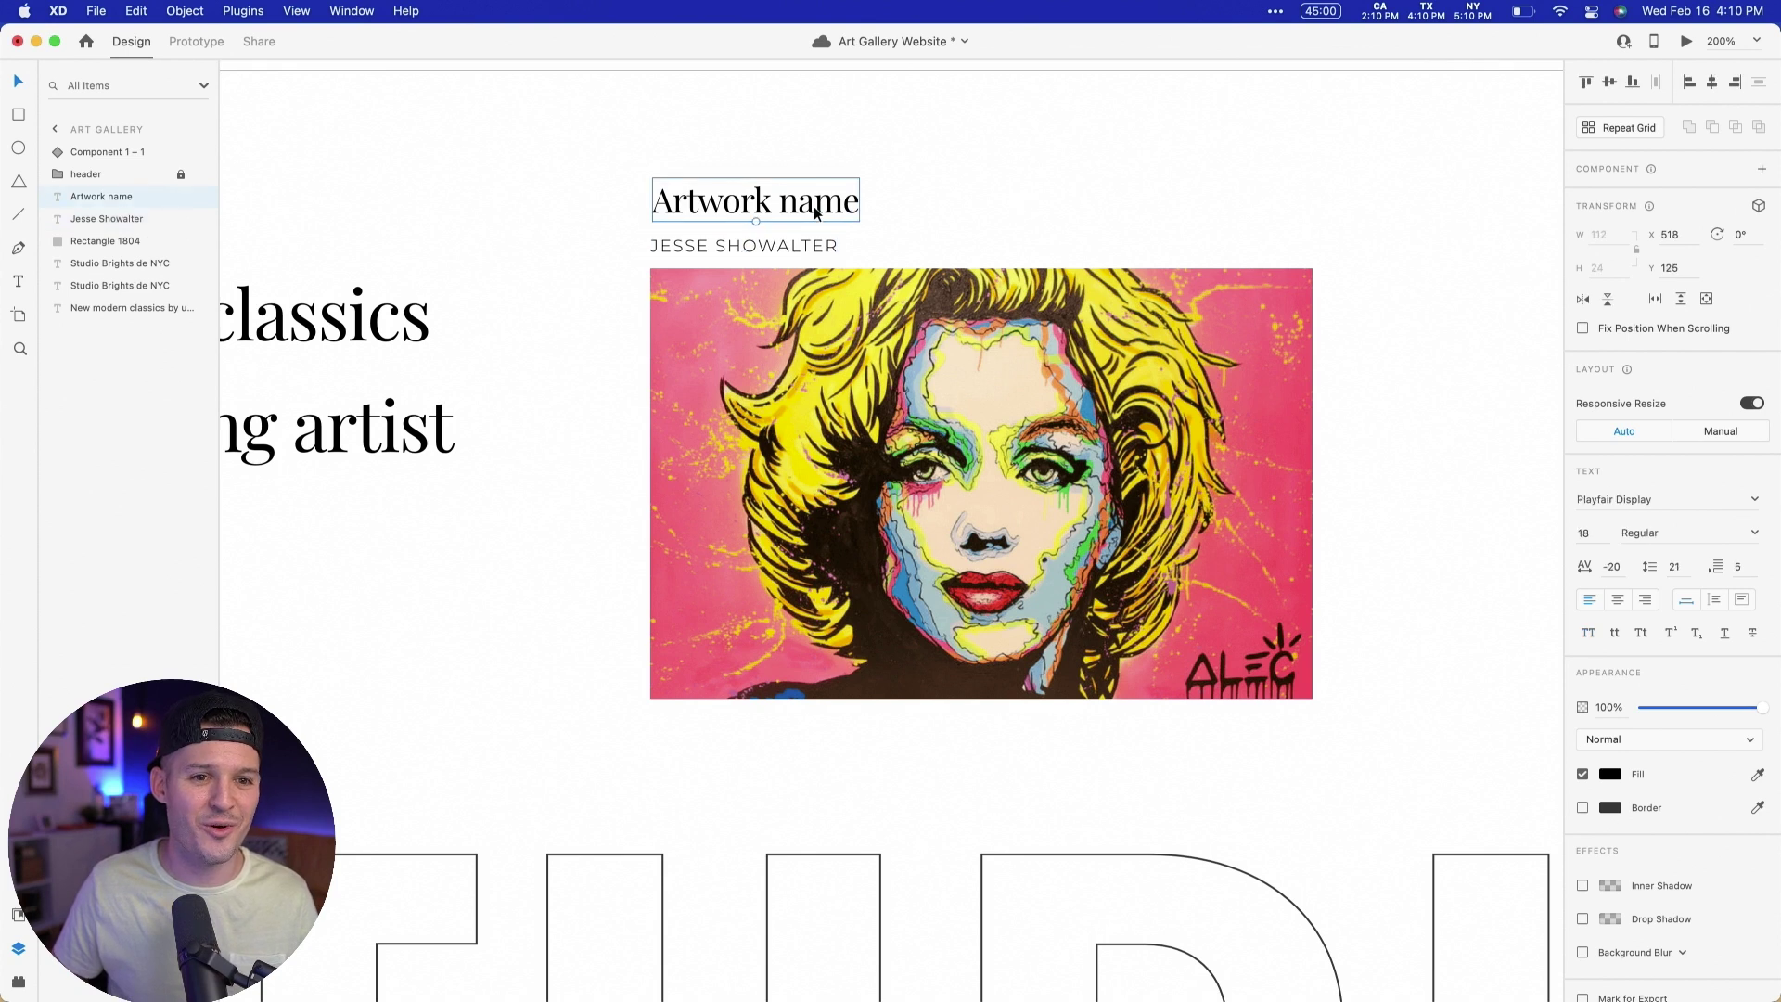
double_click(813, 206)
type("Monroe in color")
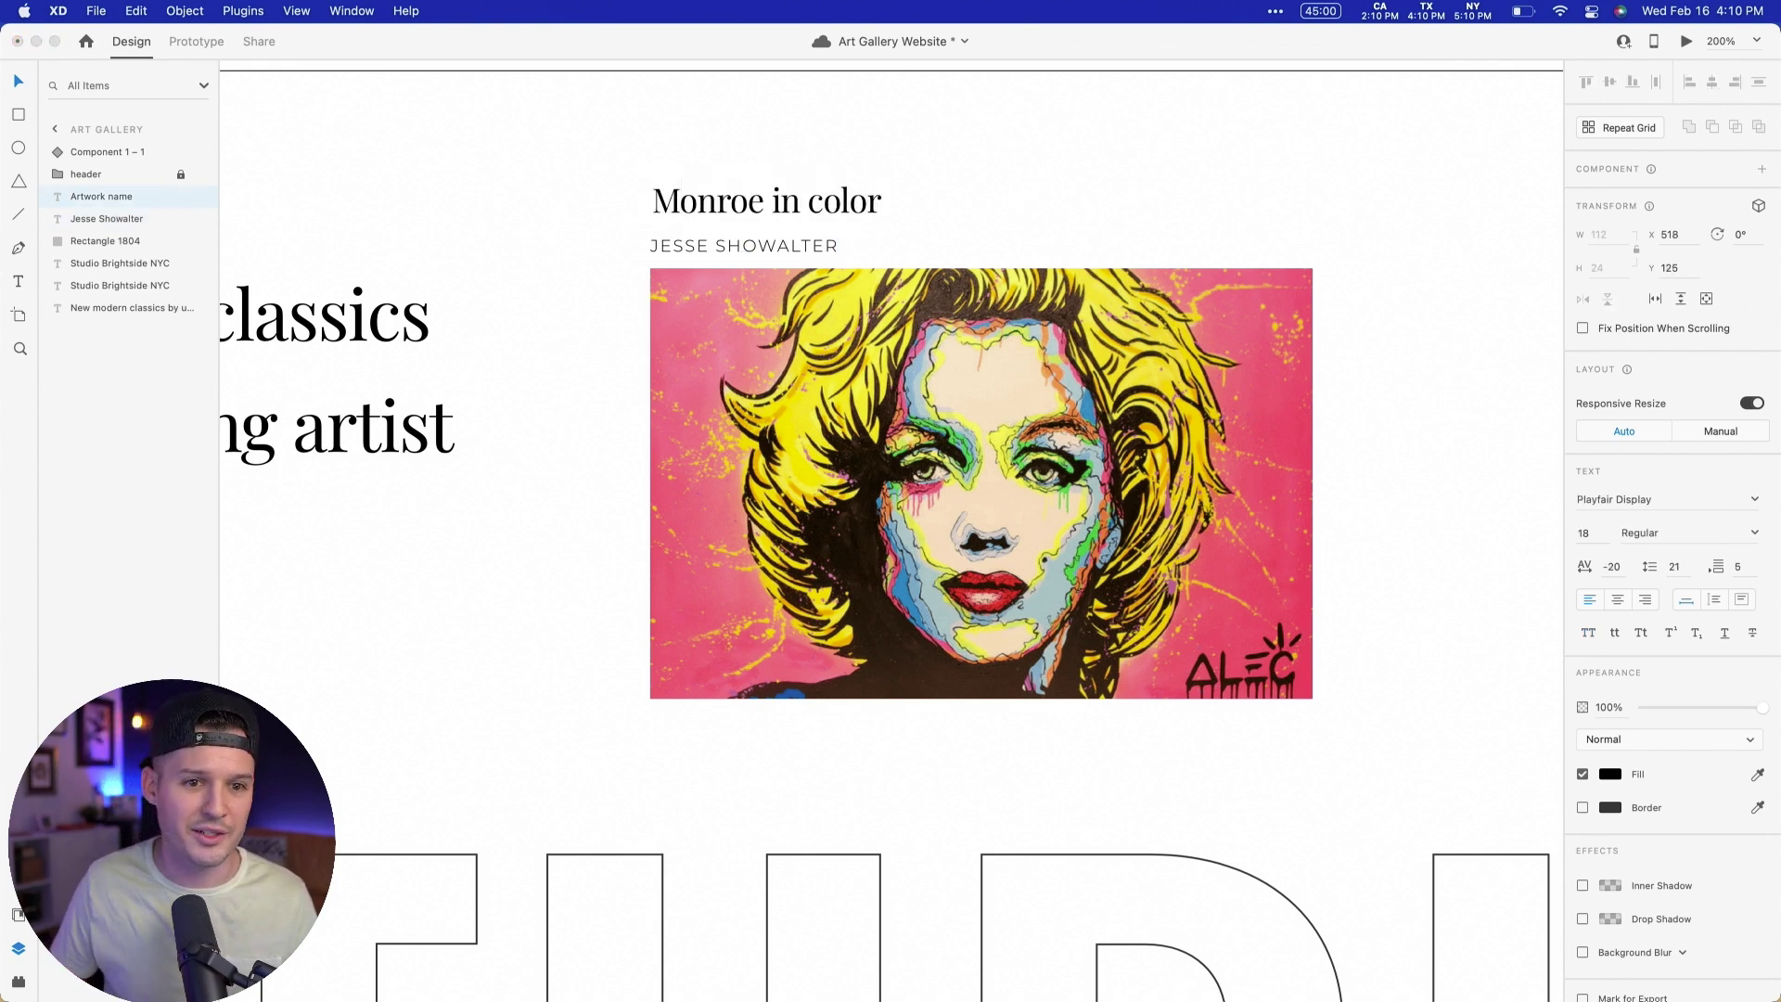
key("Escape")
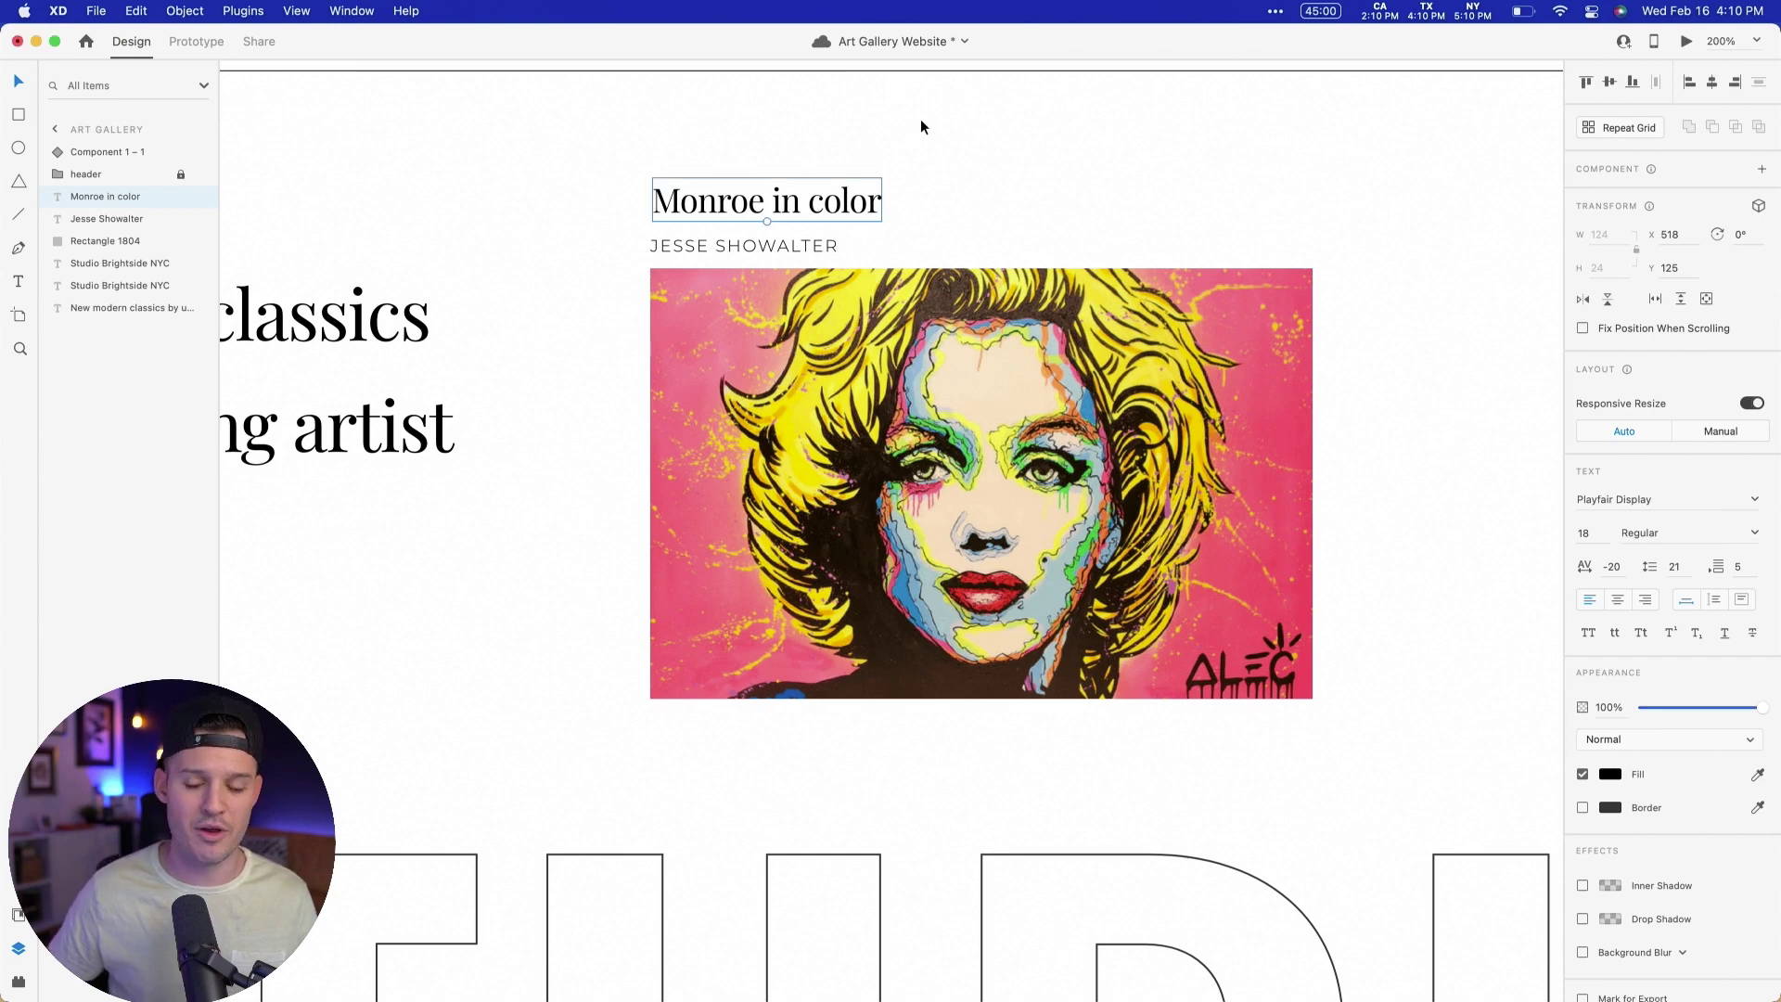
key("super+1")
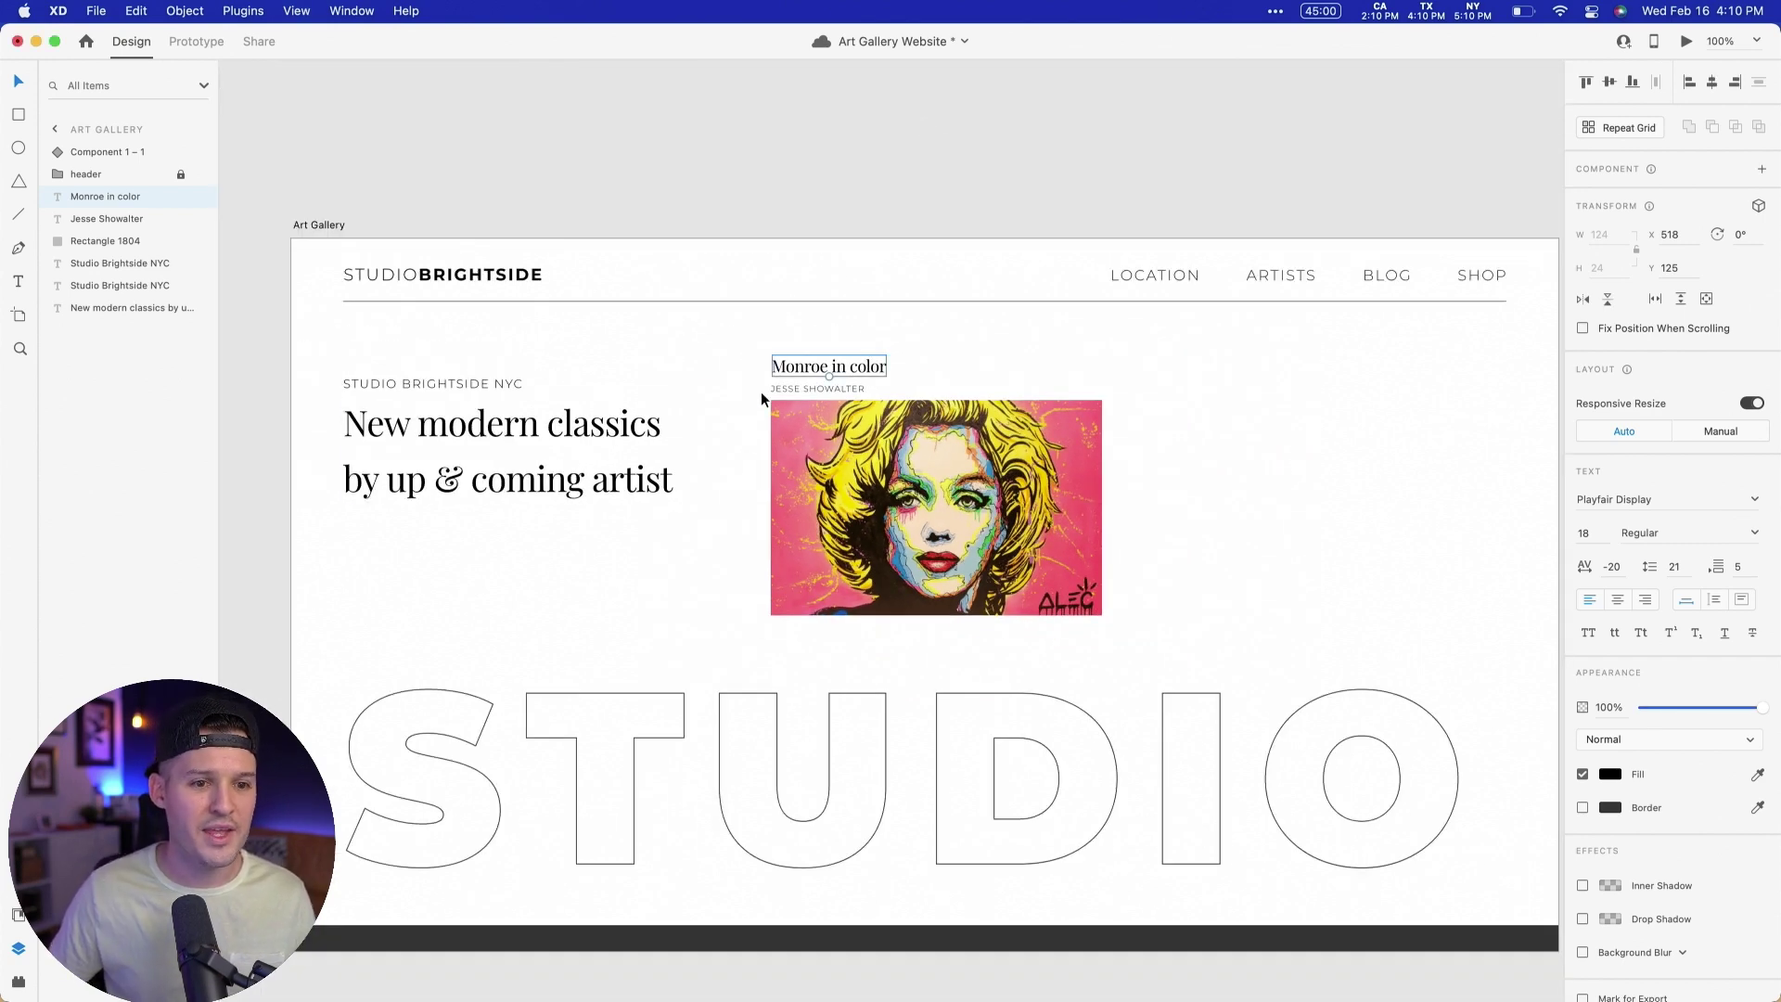
Step: Group the two headline texts, and group the painting with its two captions into a card
scroll(652, 549, "right", 2)
left_click_drag(599, 556, 336, 368)
key("super+g")
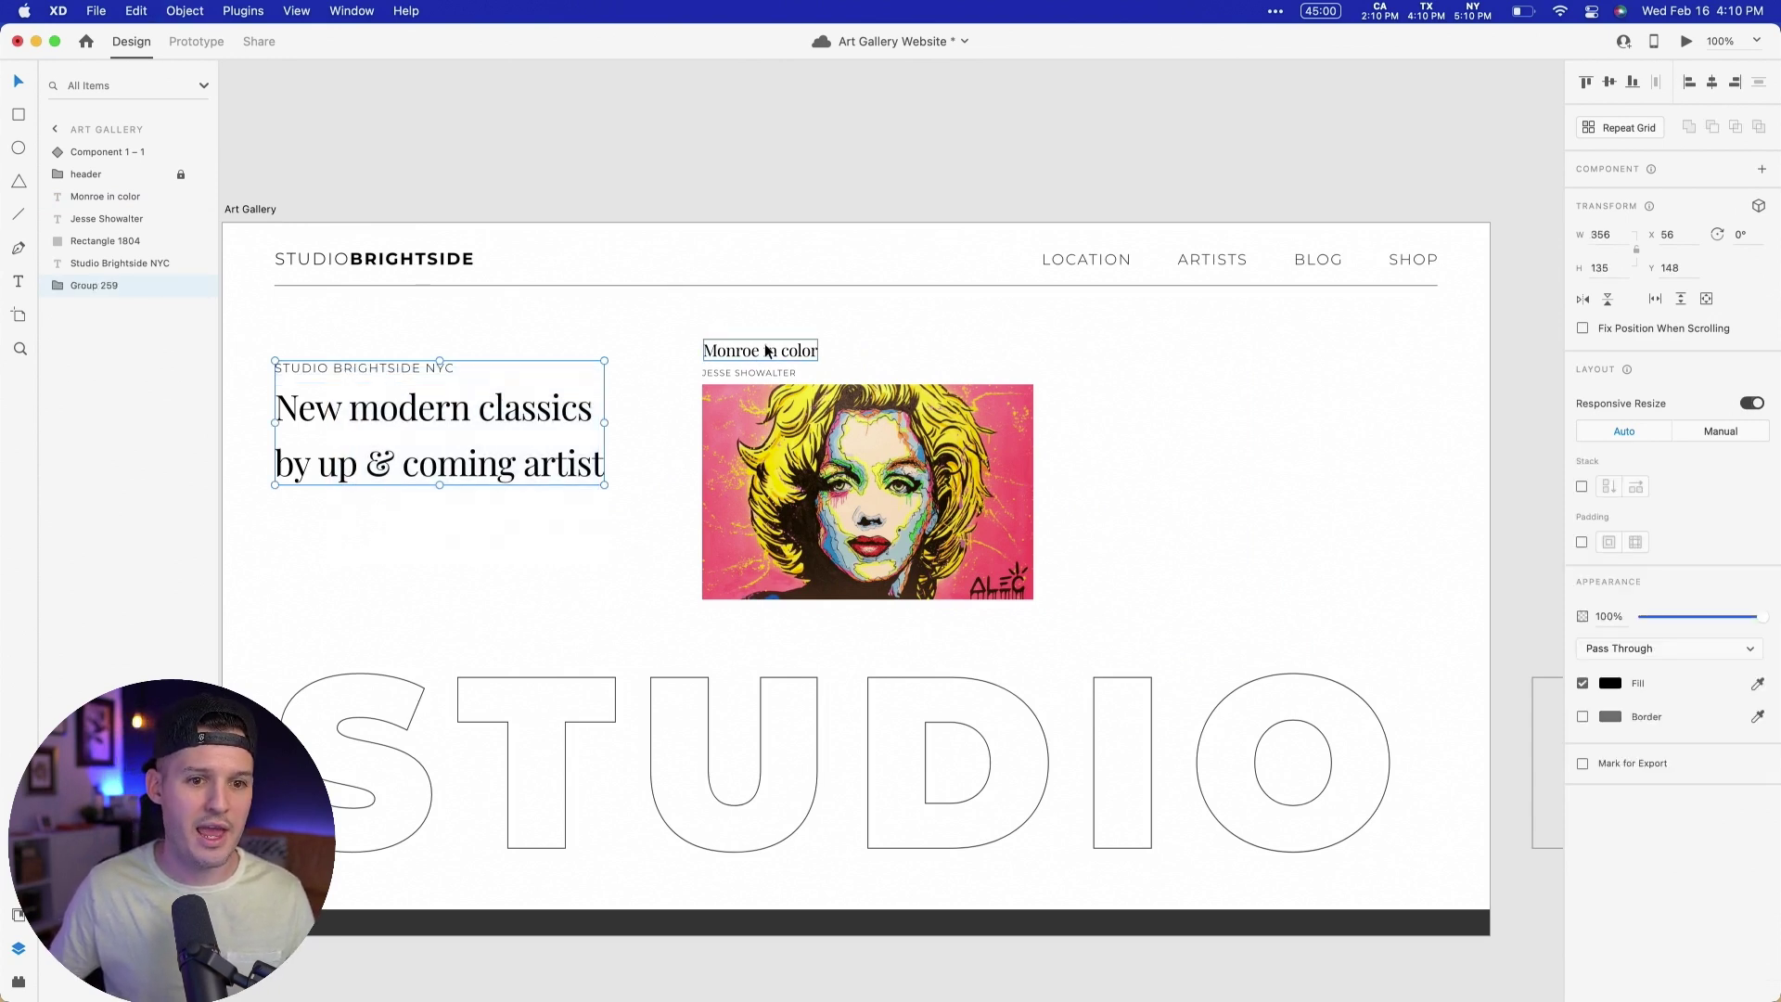
left_click(1090, 378)
left_click_drag(1133, 537, 670, 313)
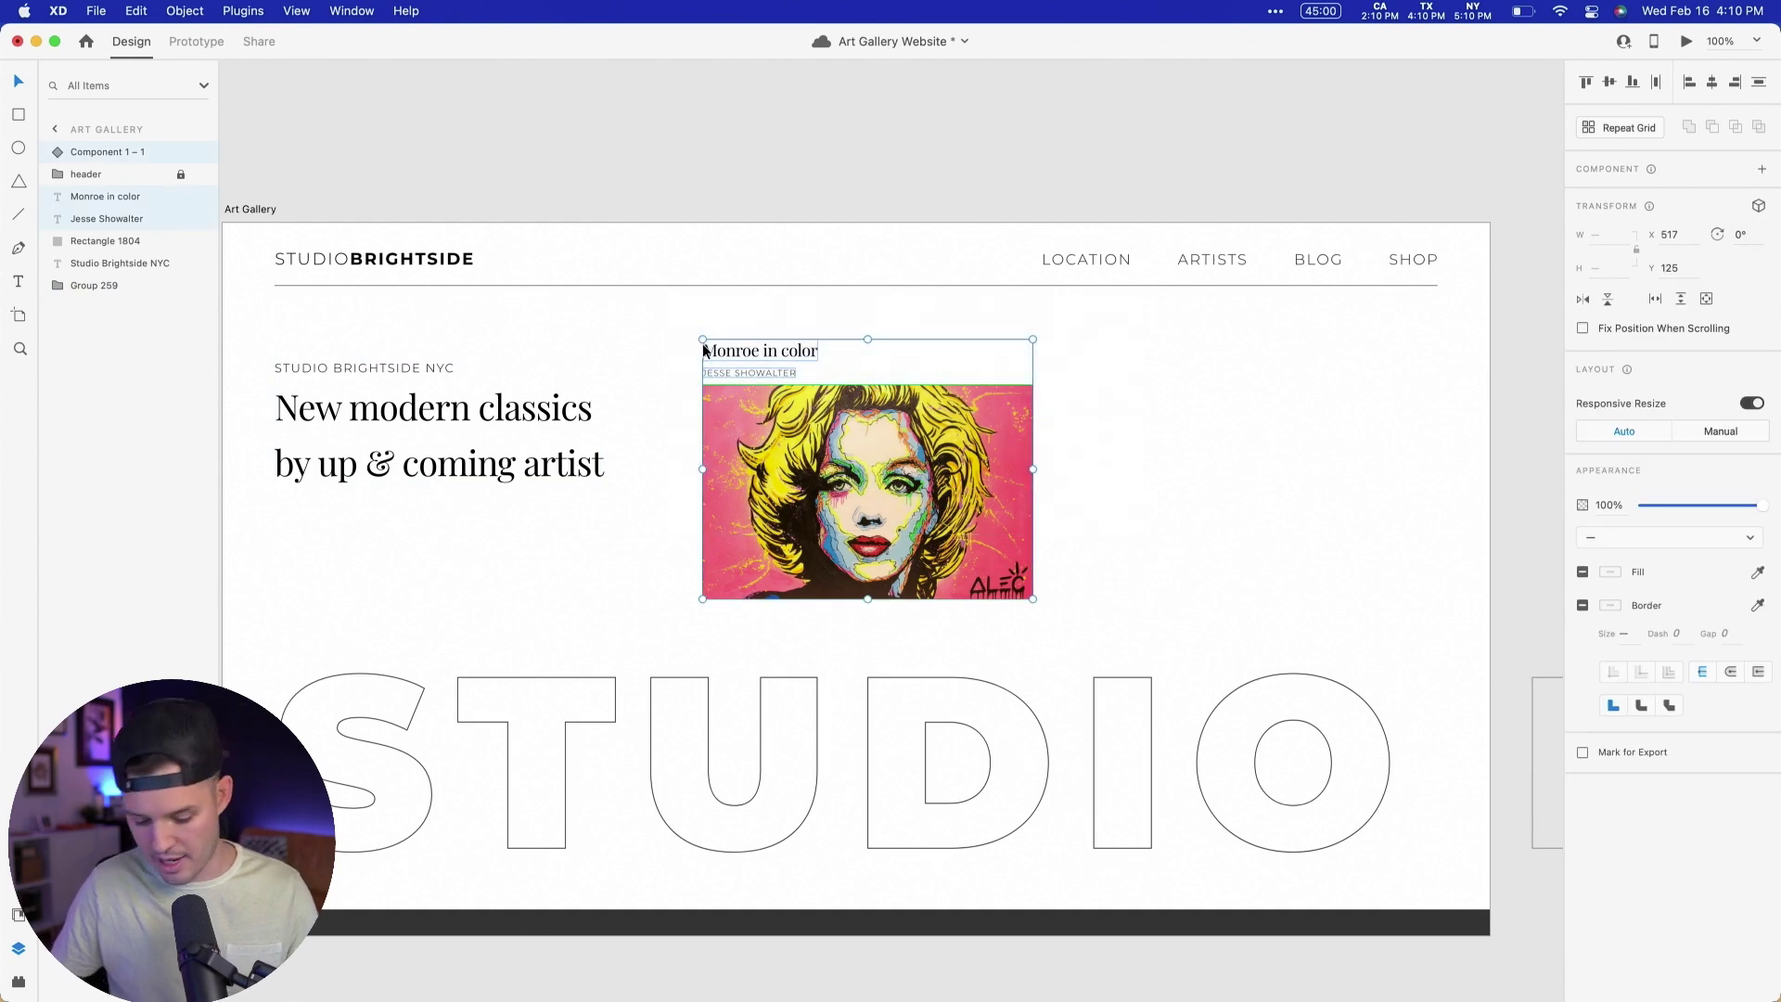
key("super+g")
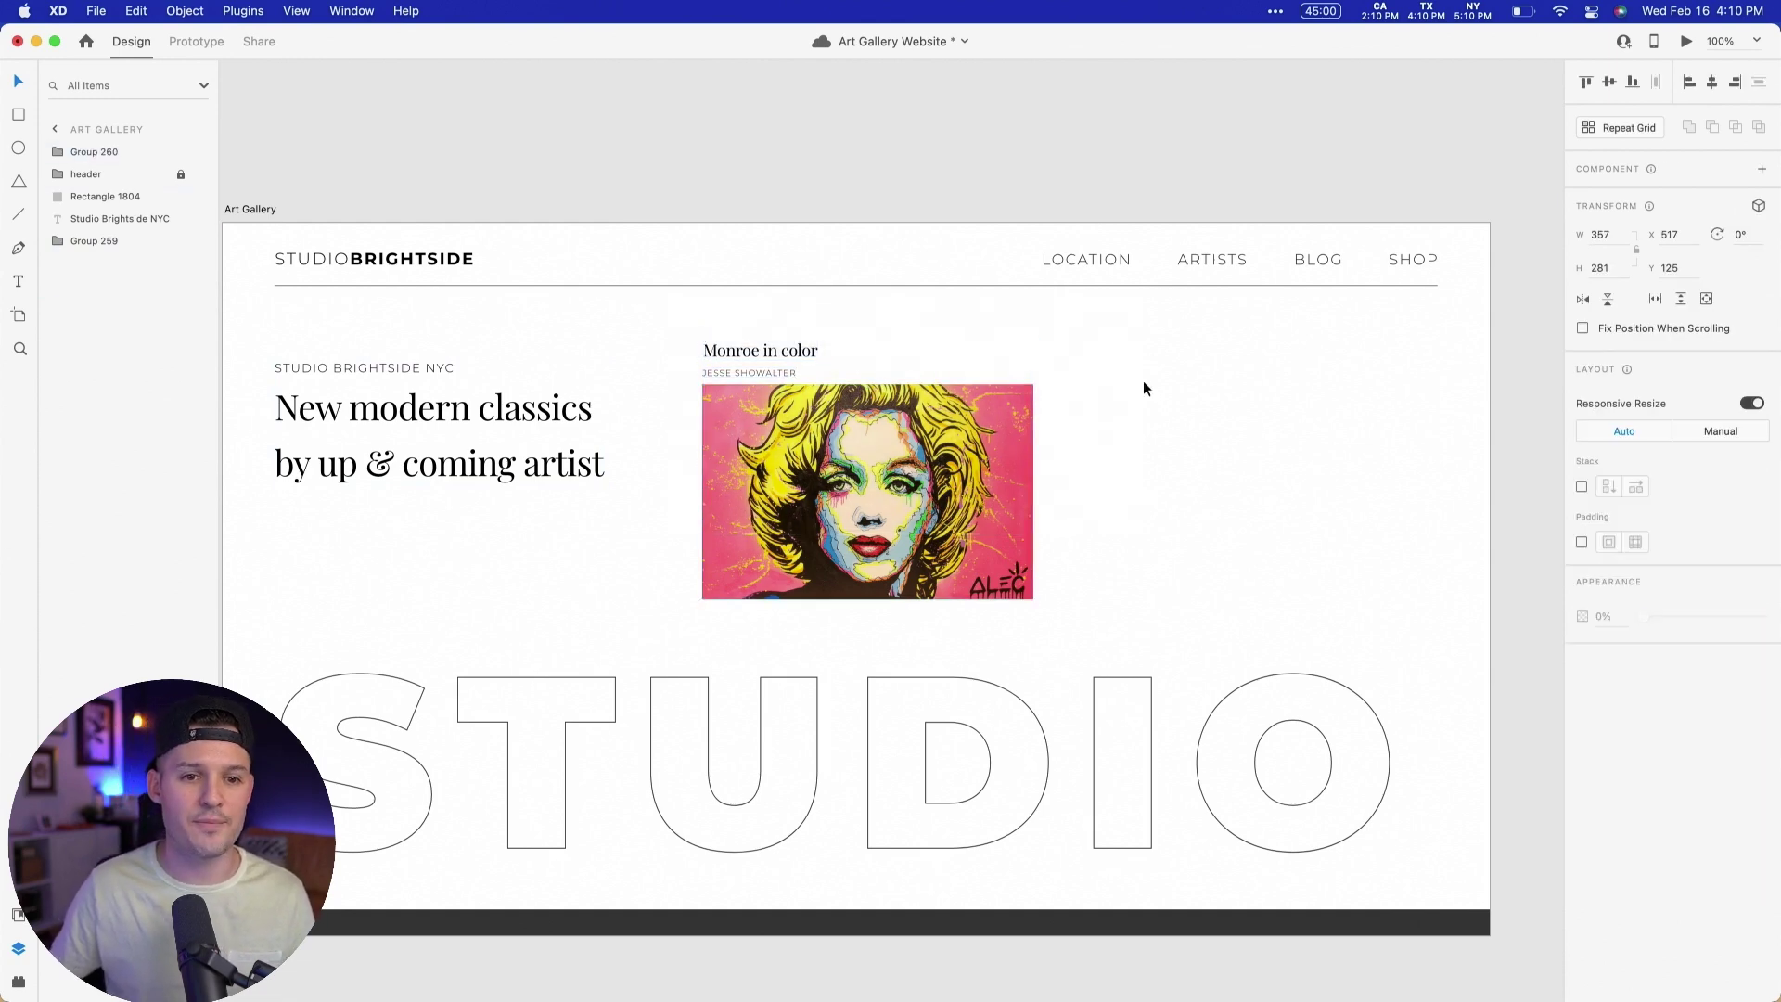
Step: Duplicate the painting card into a row and drop the avocado painting into the third card
left_click(1142, 380)
key("super+v")
scroll(853, 476, "right", 3)
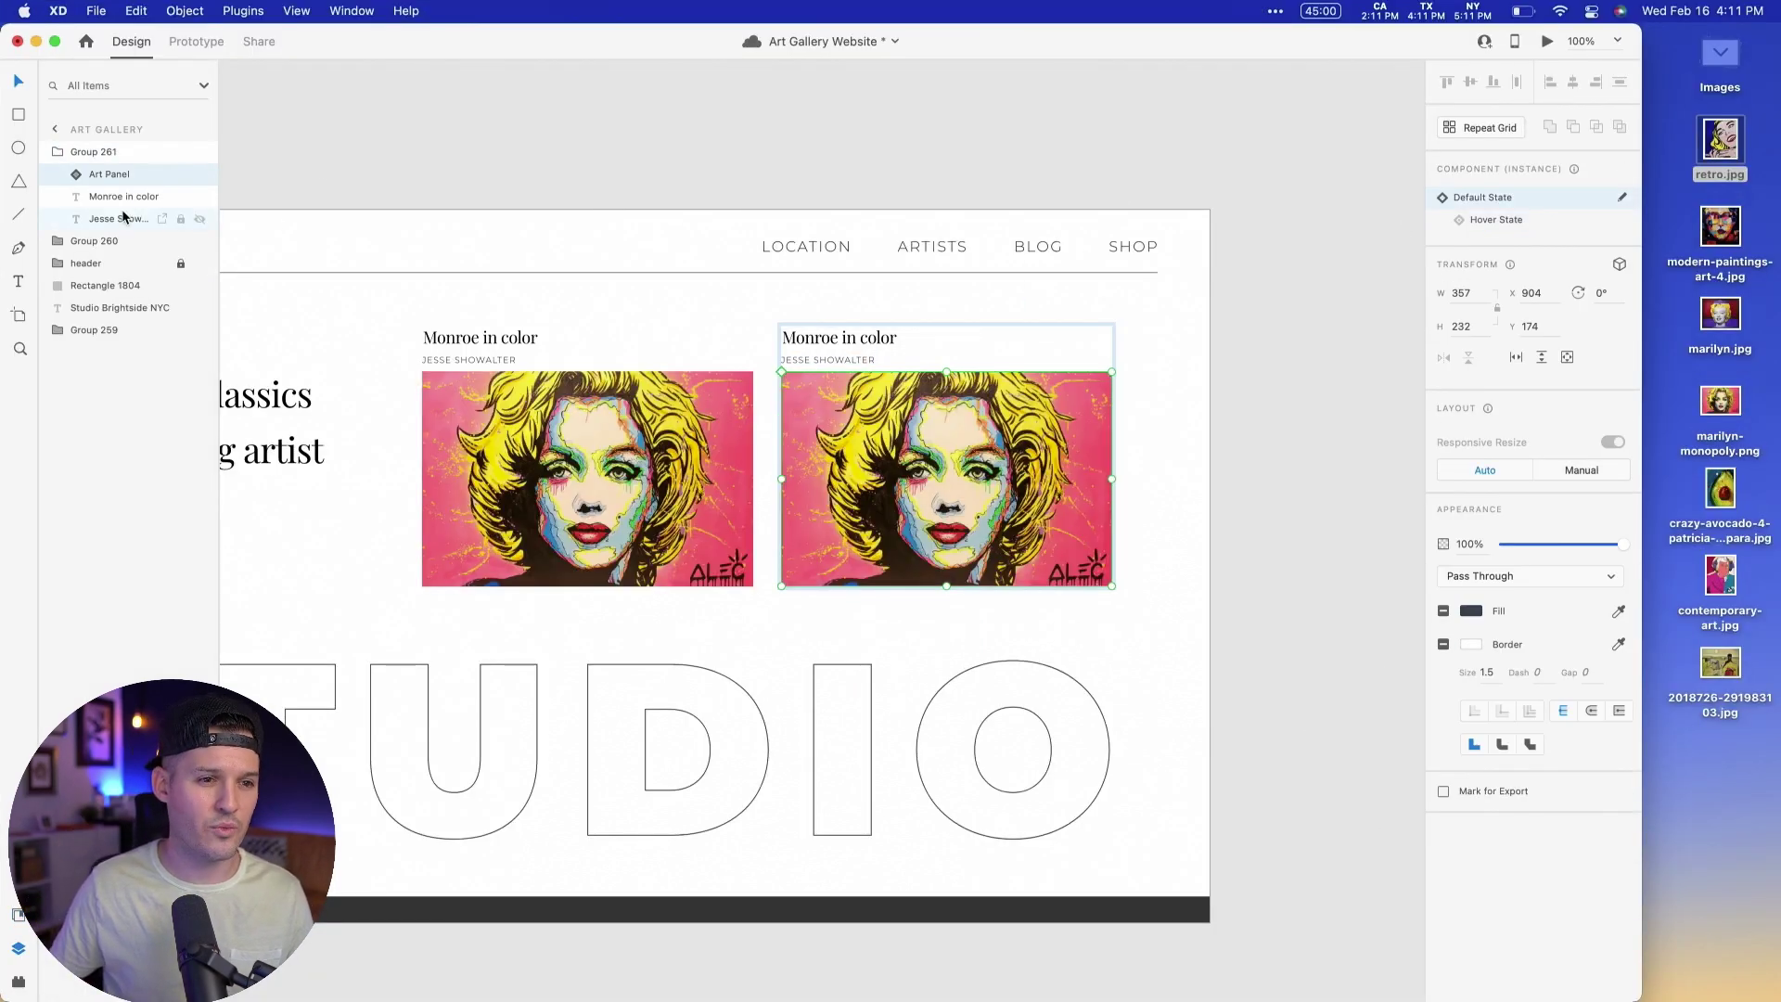
left_click(131, 195)
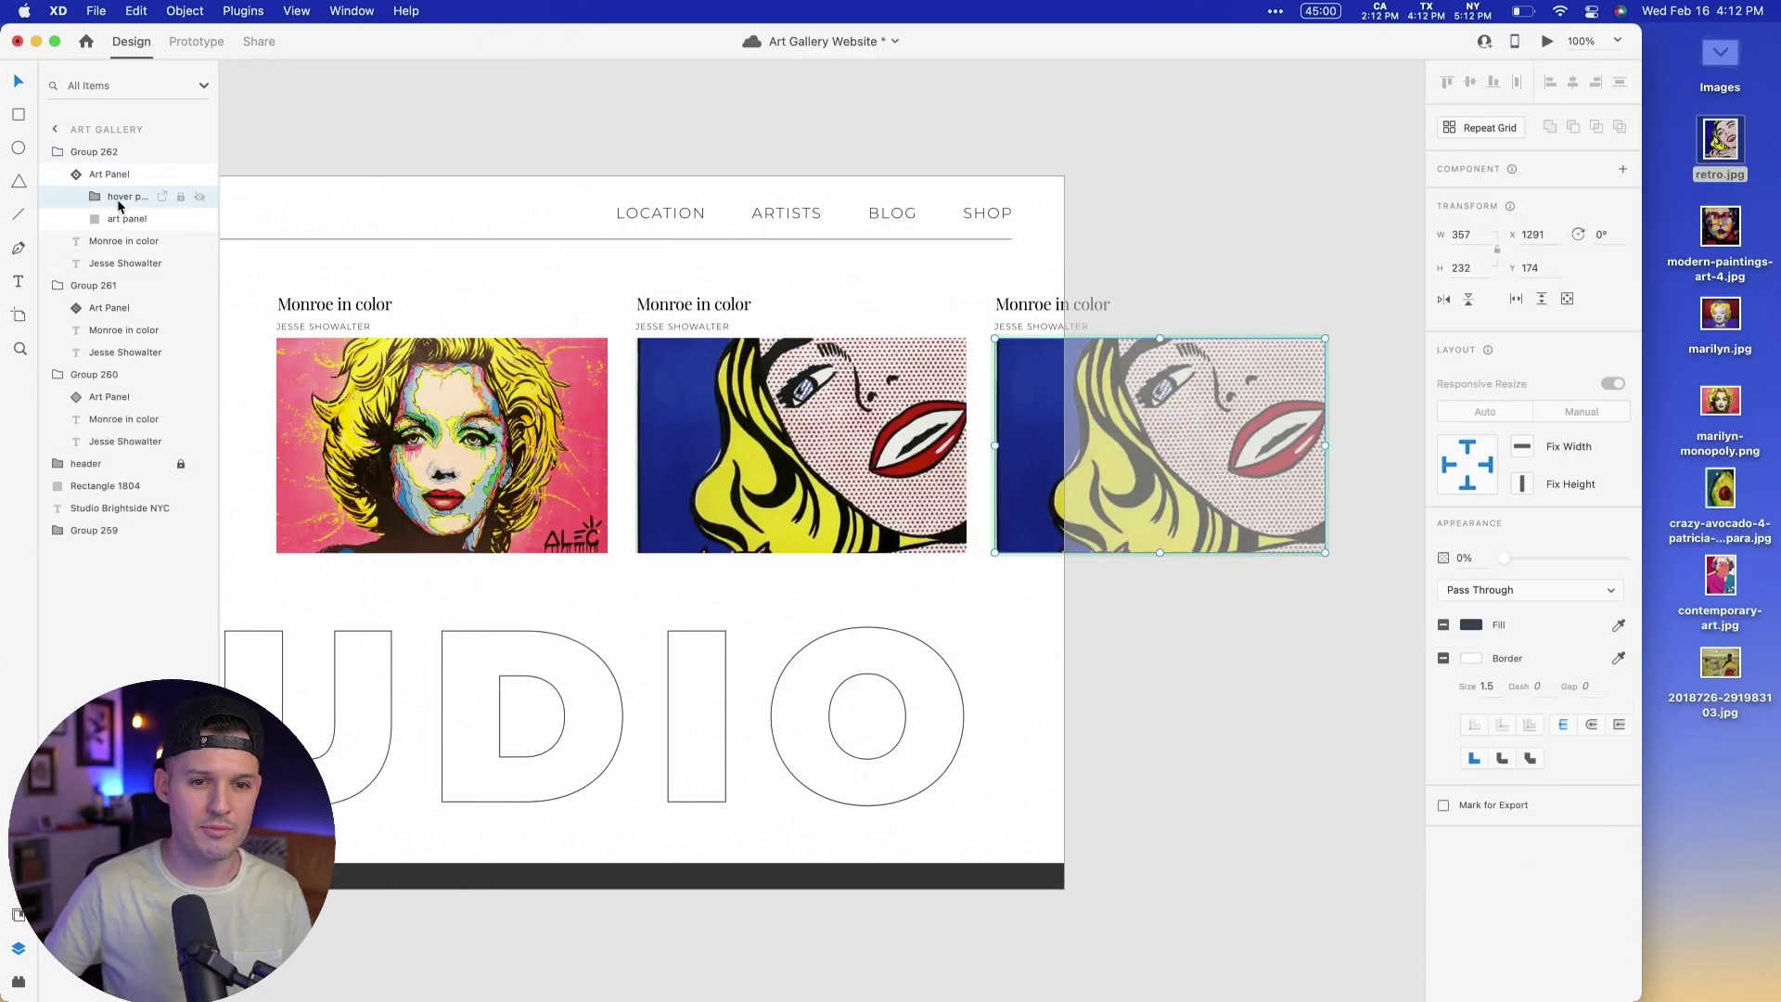
left_click_drag(1719, 489, 1211, 360)
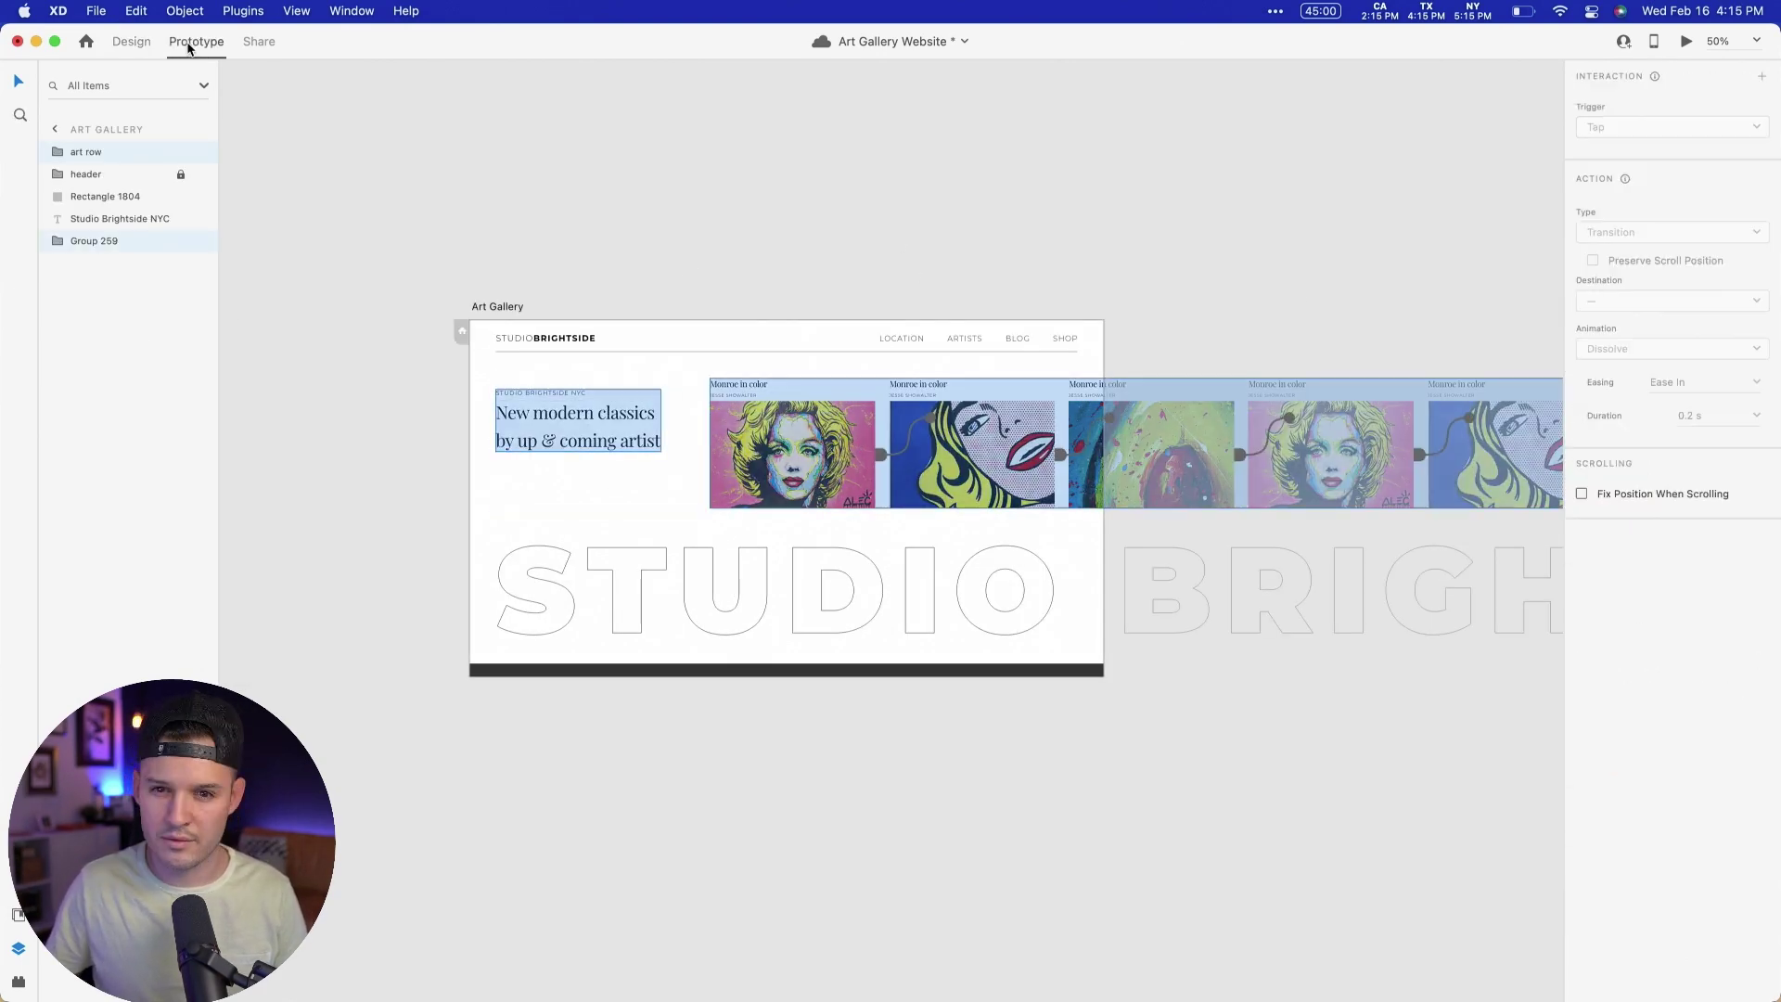
Step: Group the art row with the headline group and make the new group scroll horizontally
left_click(1277, 259)
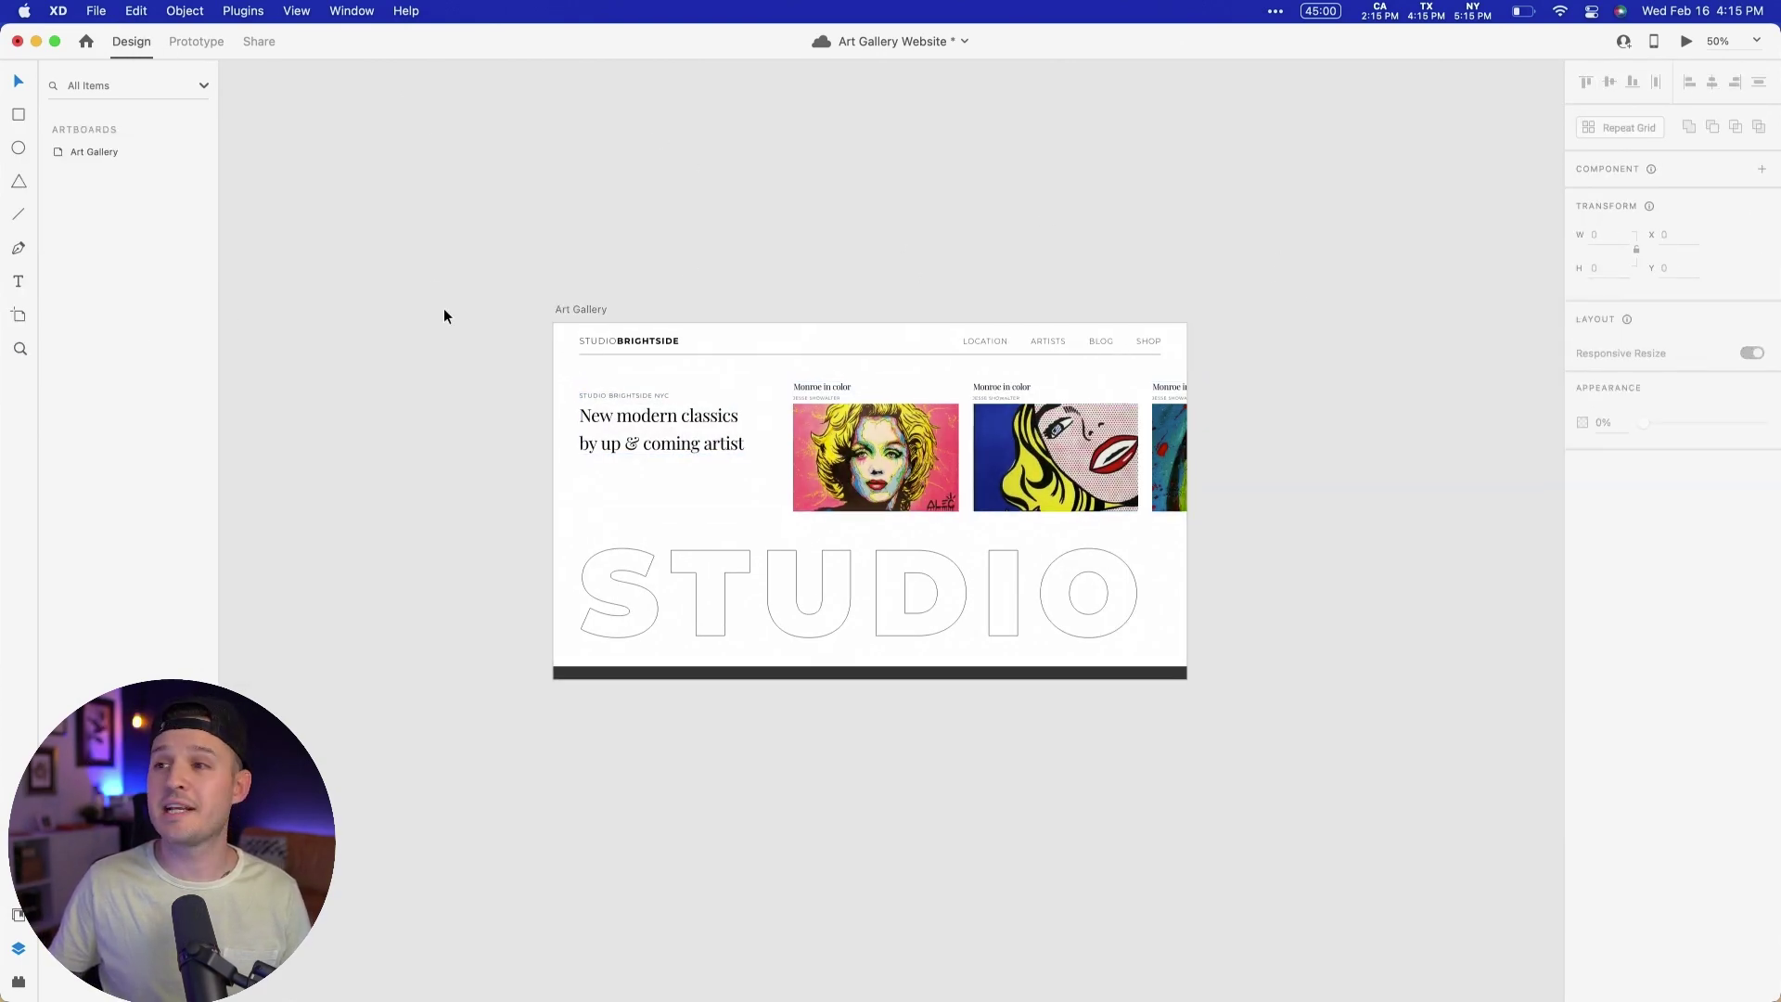
key("z")
left_click_drag(433, 297, 1248, 724)
left_click(1022, 473)
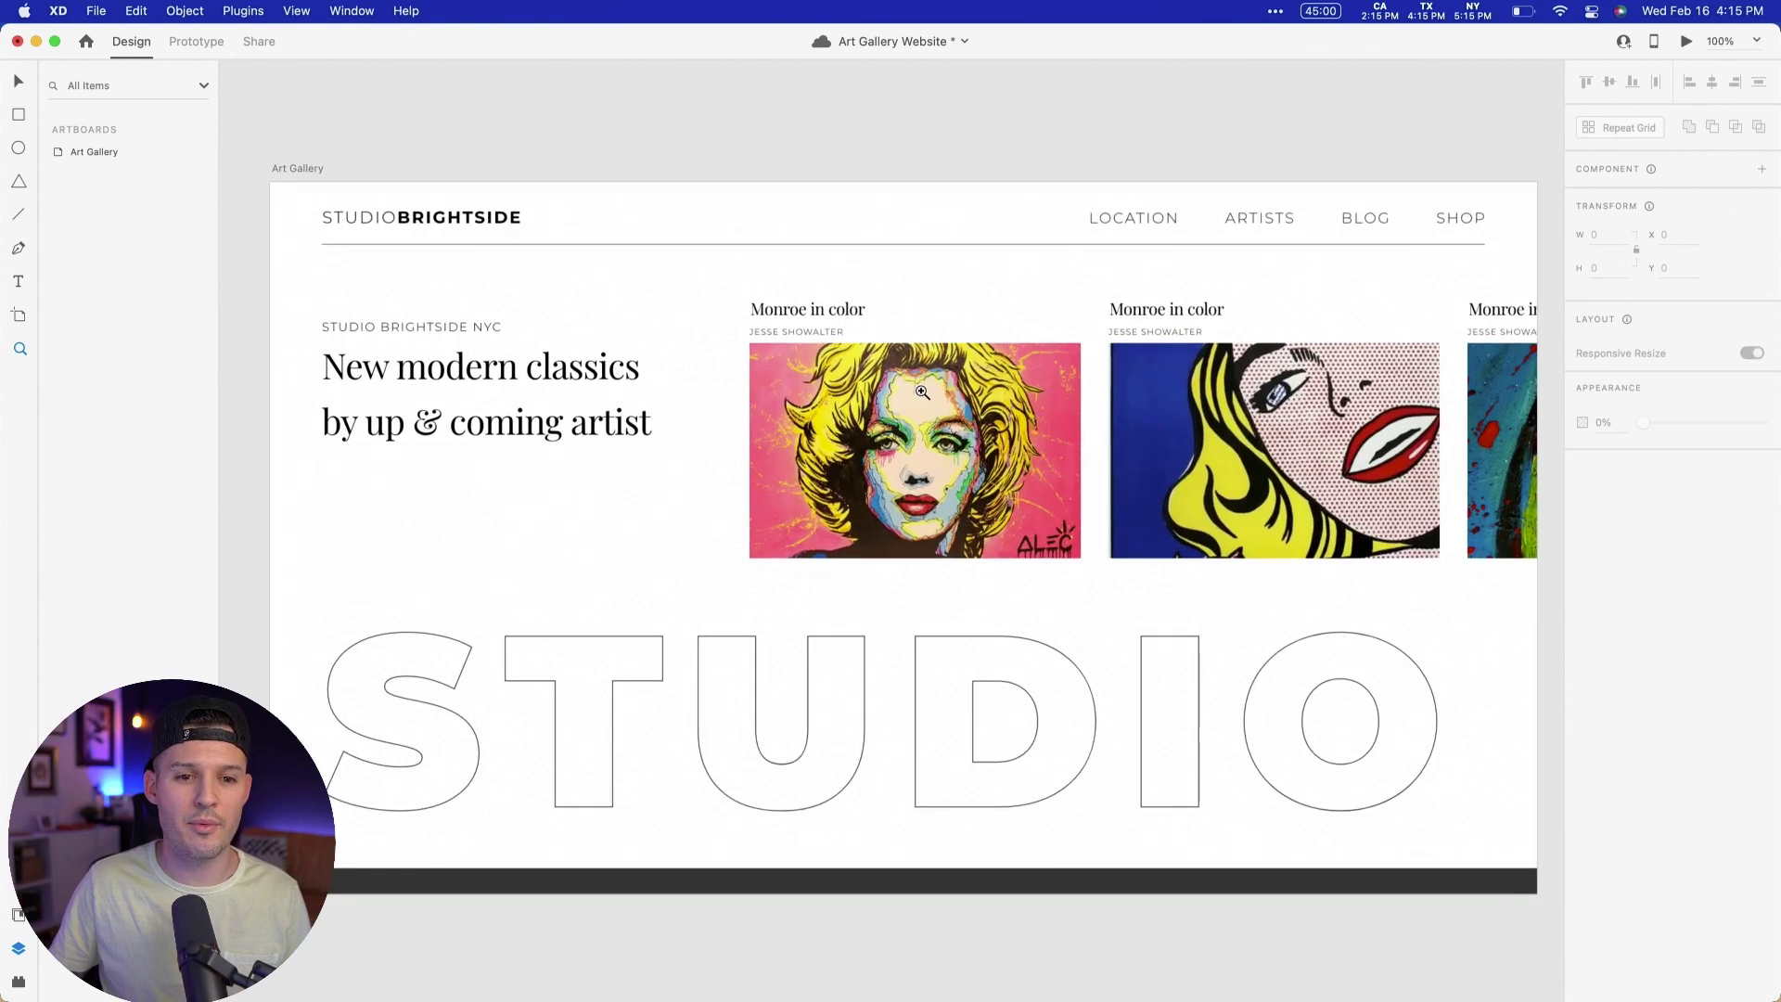
key("v")
left_click(1022, 473)
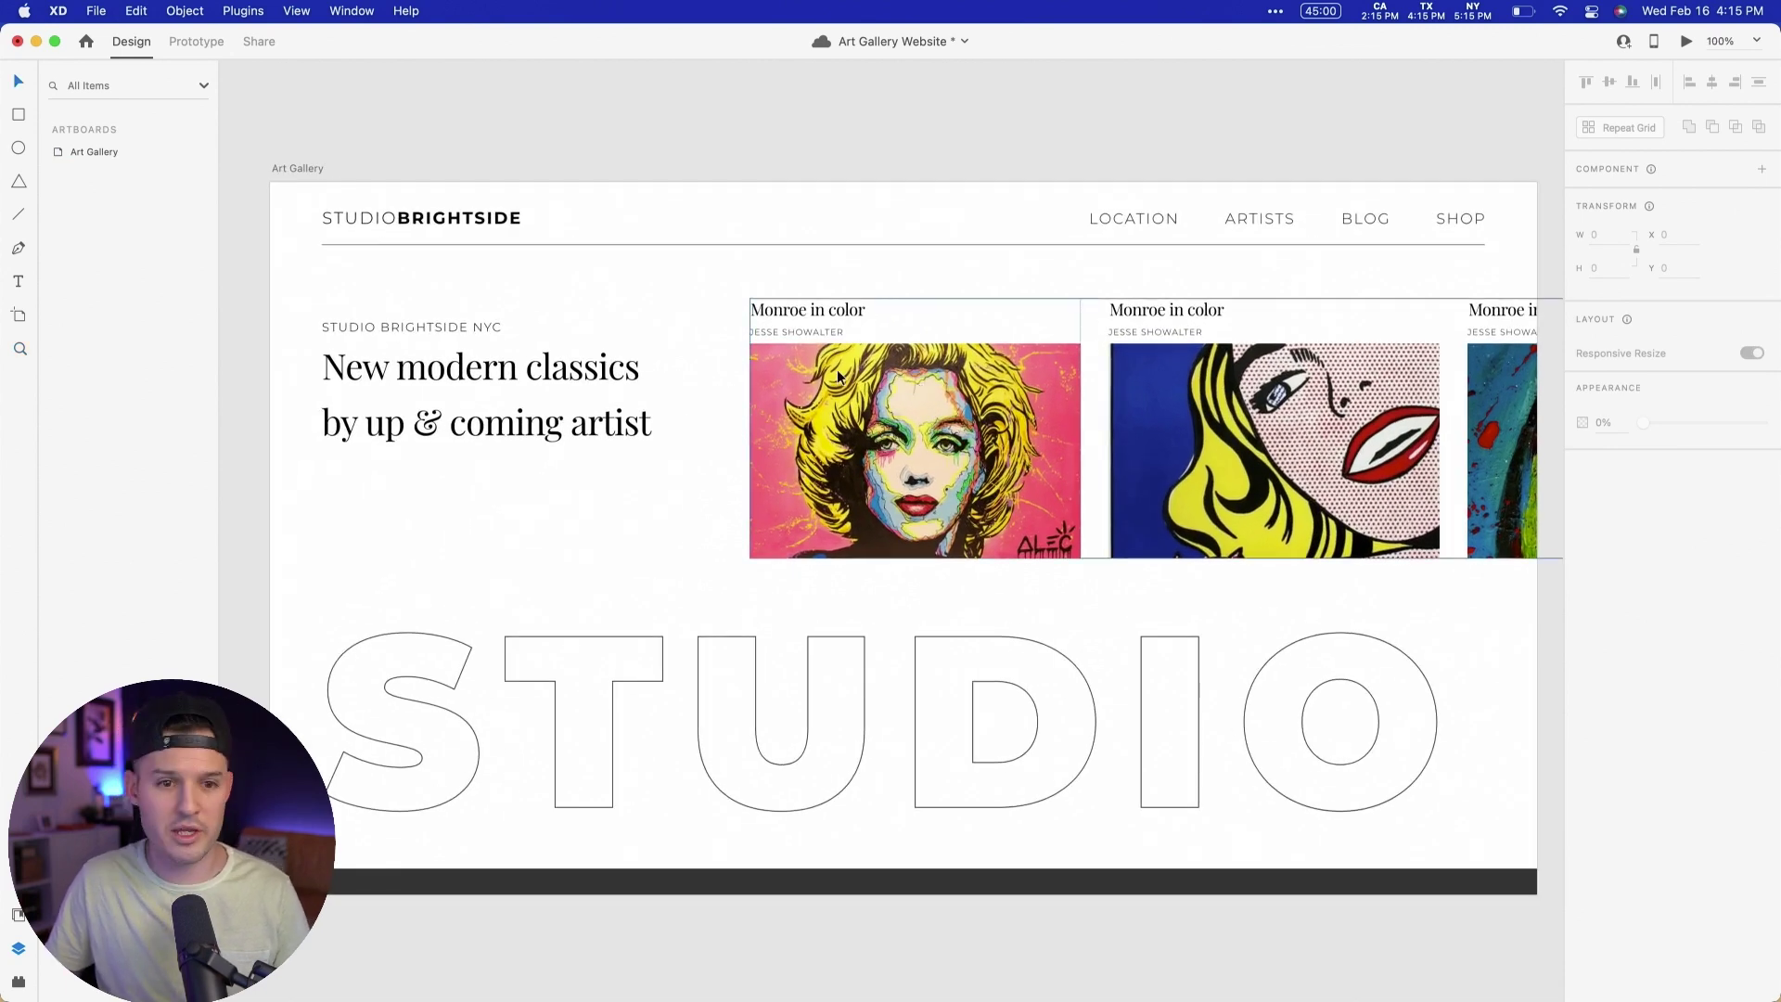
left_click(425, 352, "shift")
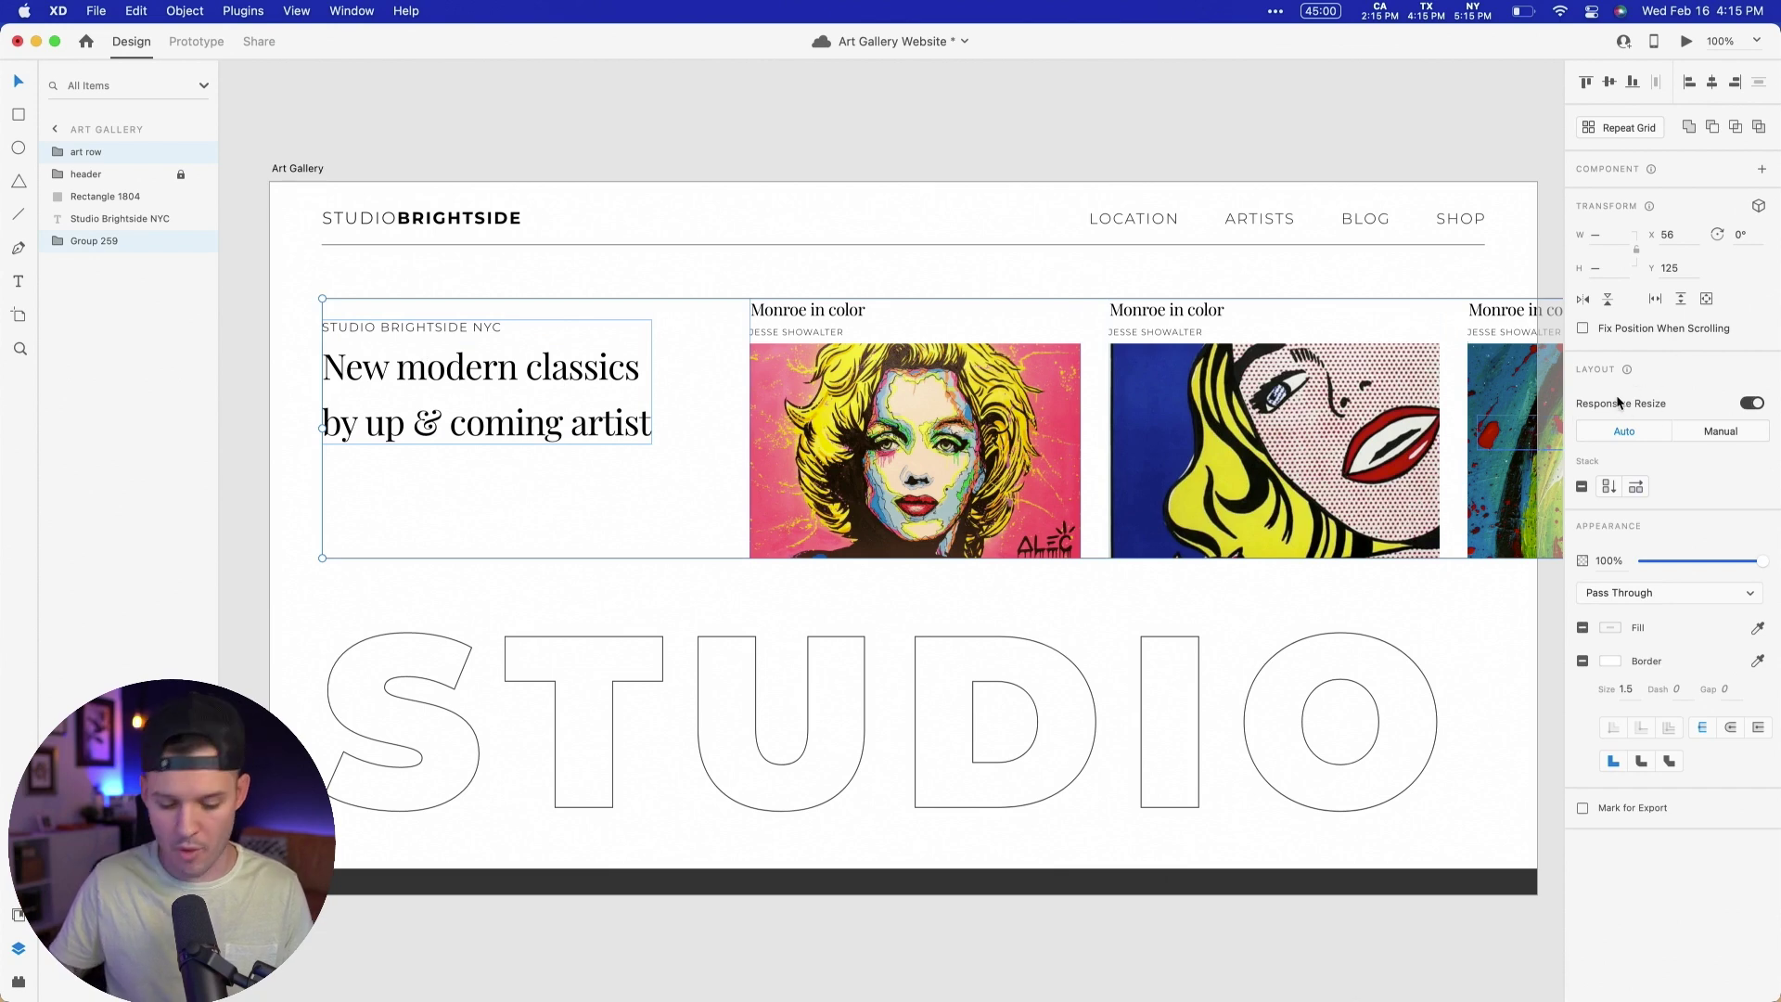
key("super+g")
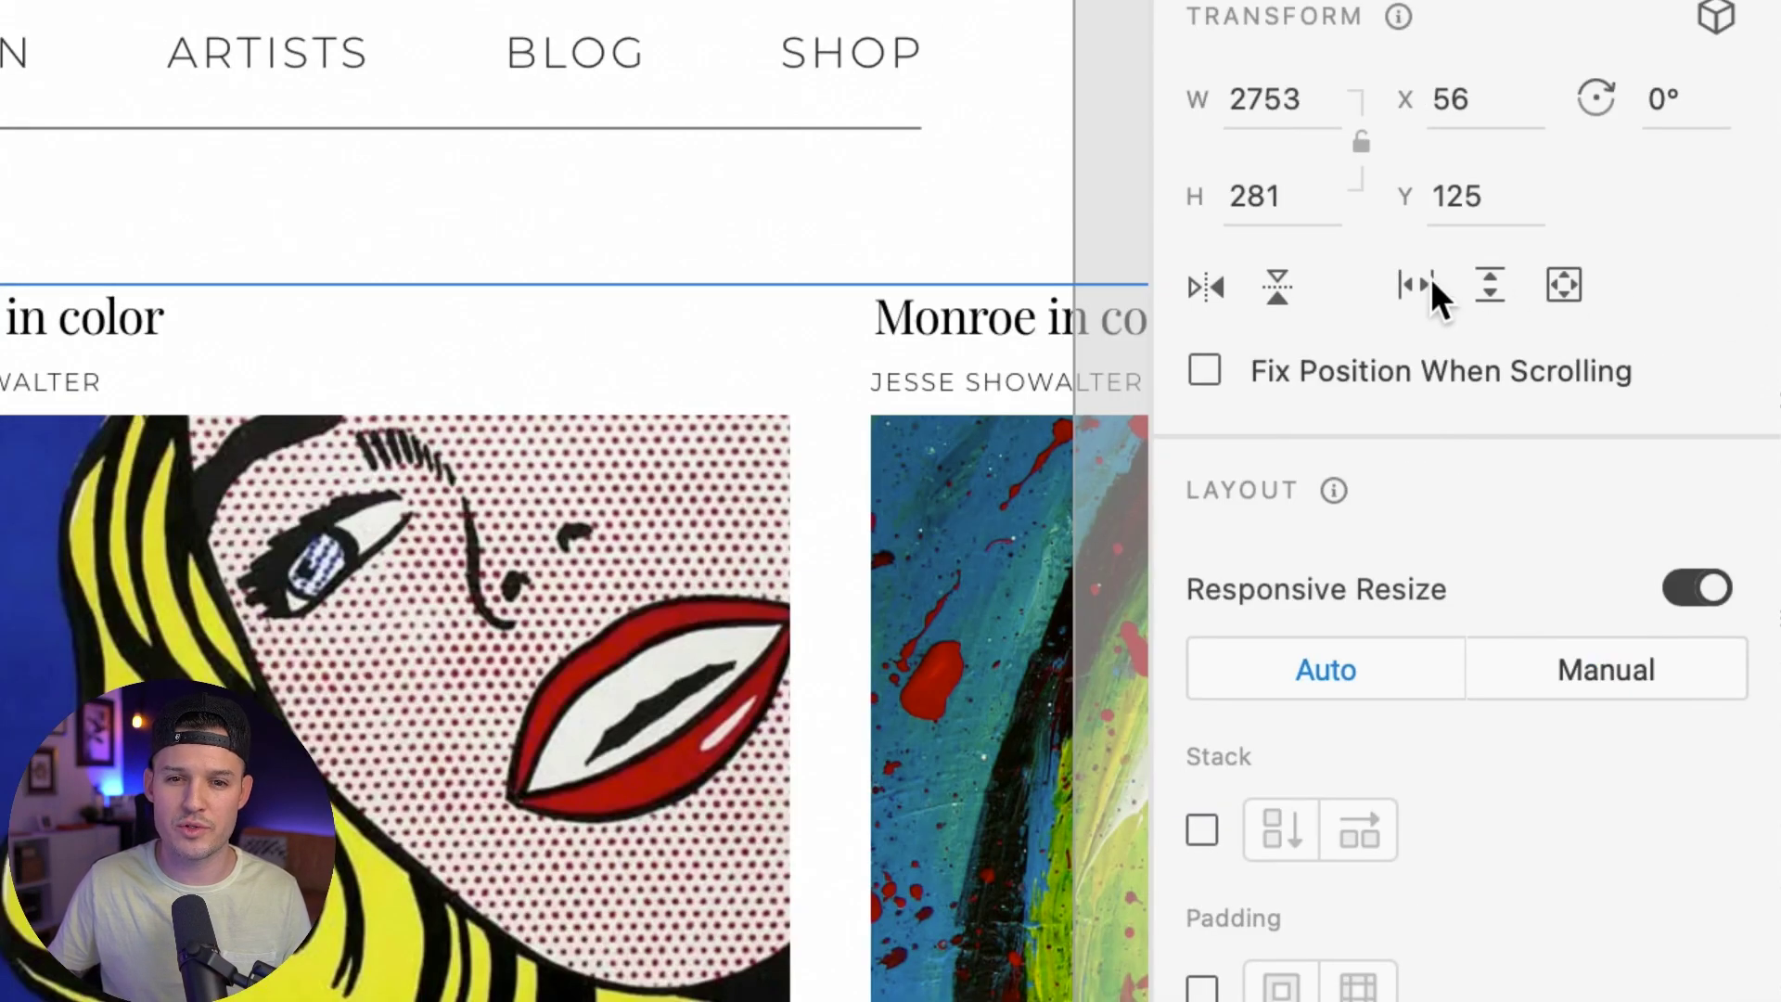
left_click(1431, 283)
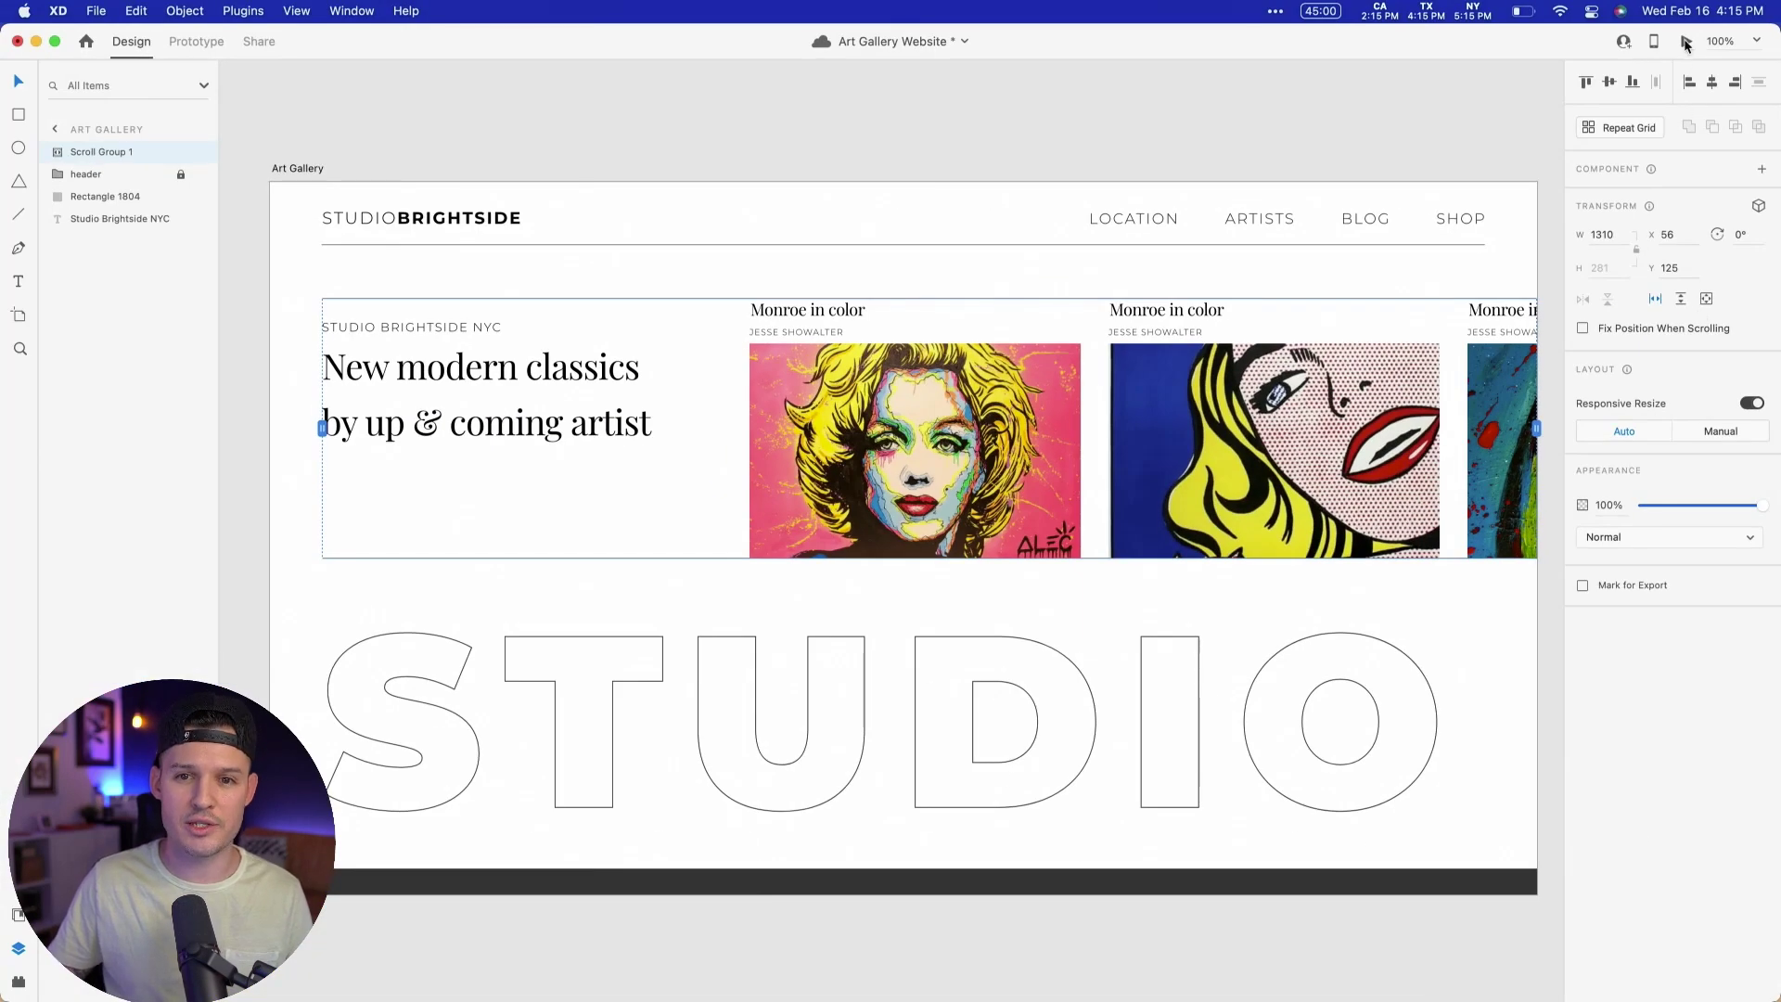
Step: Preview the gallery, scroll the card row left and right, then close the preview
left_click(1687, 44)
scroll(1398, 348, "right", 7)
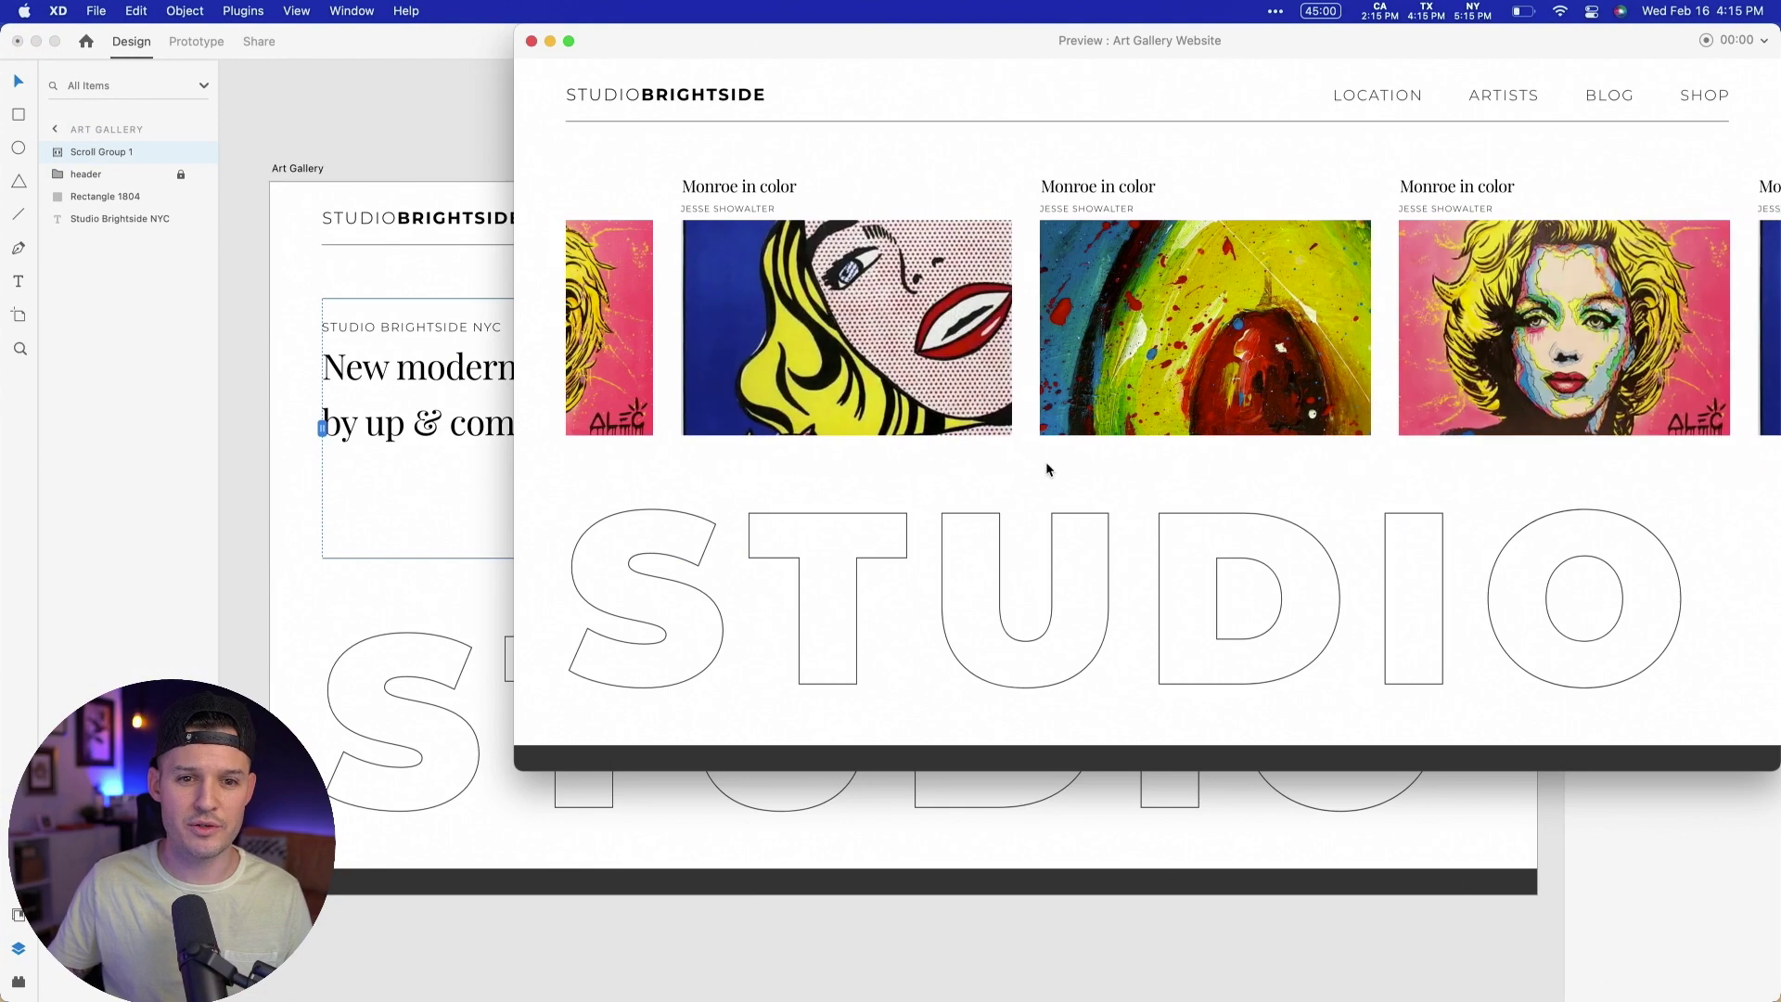
scroll(805, 188, "left", 8)
scroll(809, 186, "right", 7)
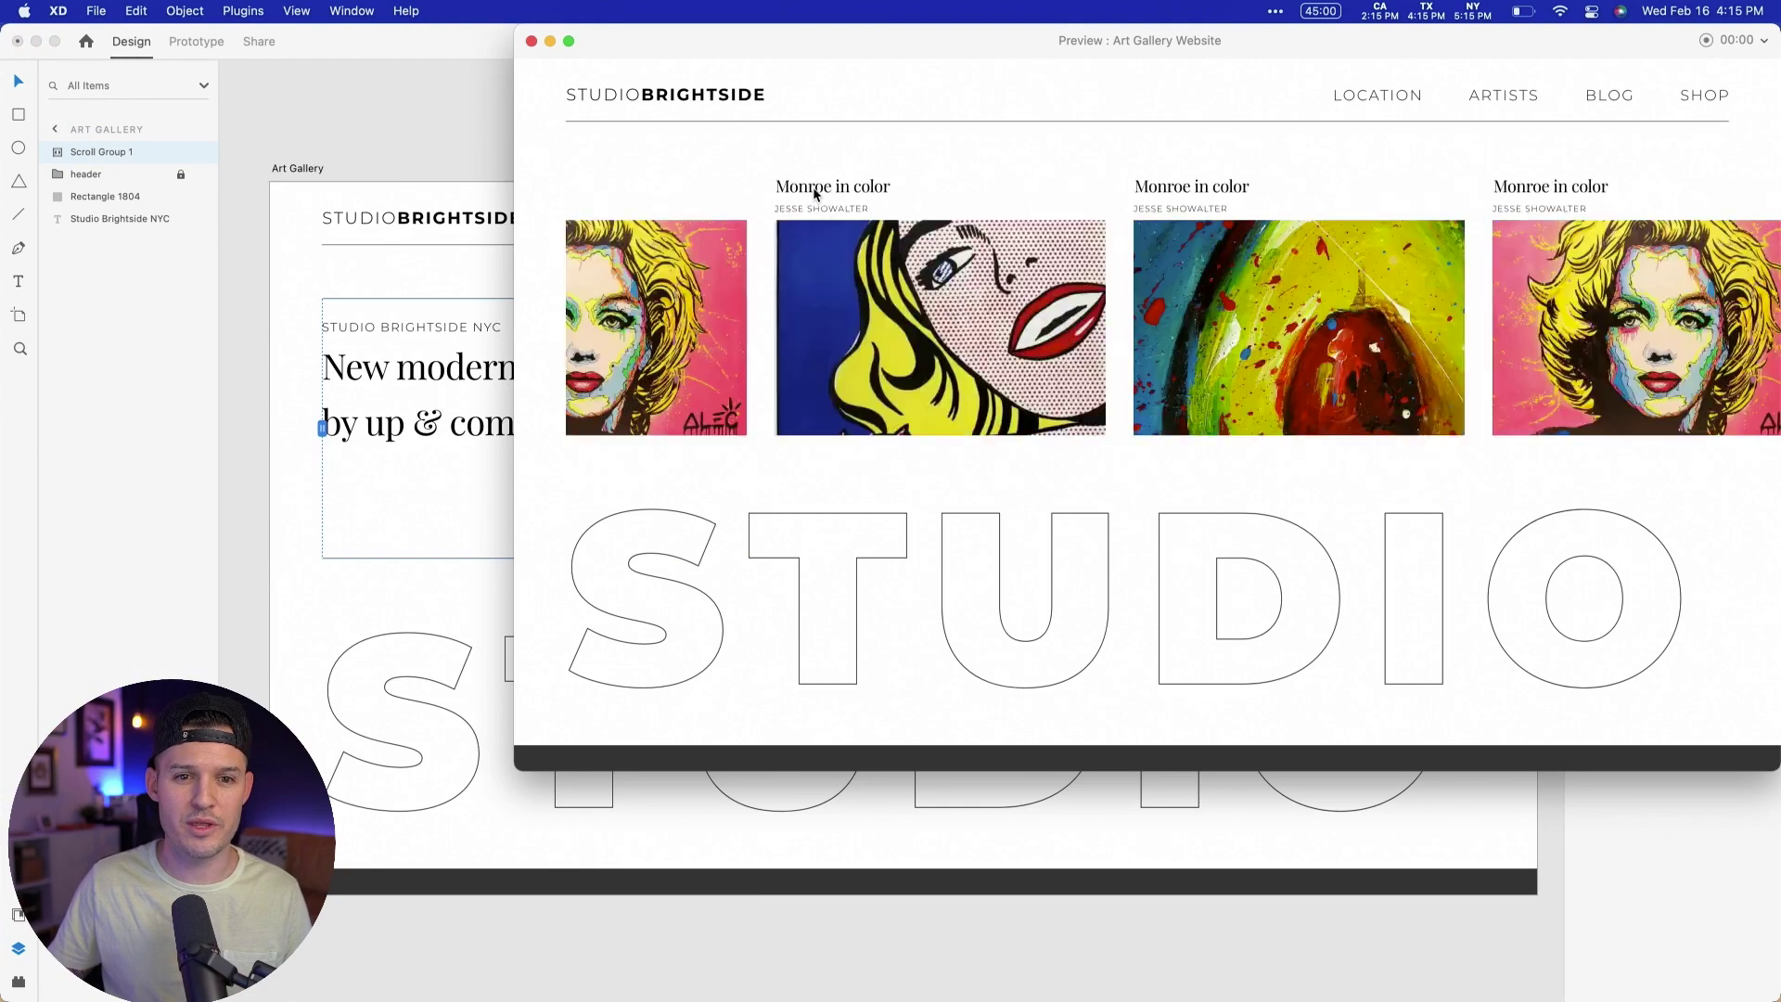
scroll(813, 190, "left", 4)
scroll(825, 191, "left", 3)
left_click_drag(1205, 186, 1472, 194)
scroll(1472, 195, "right", 6)
scroll(1345, 177, "left", 6)
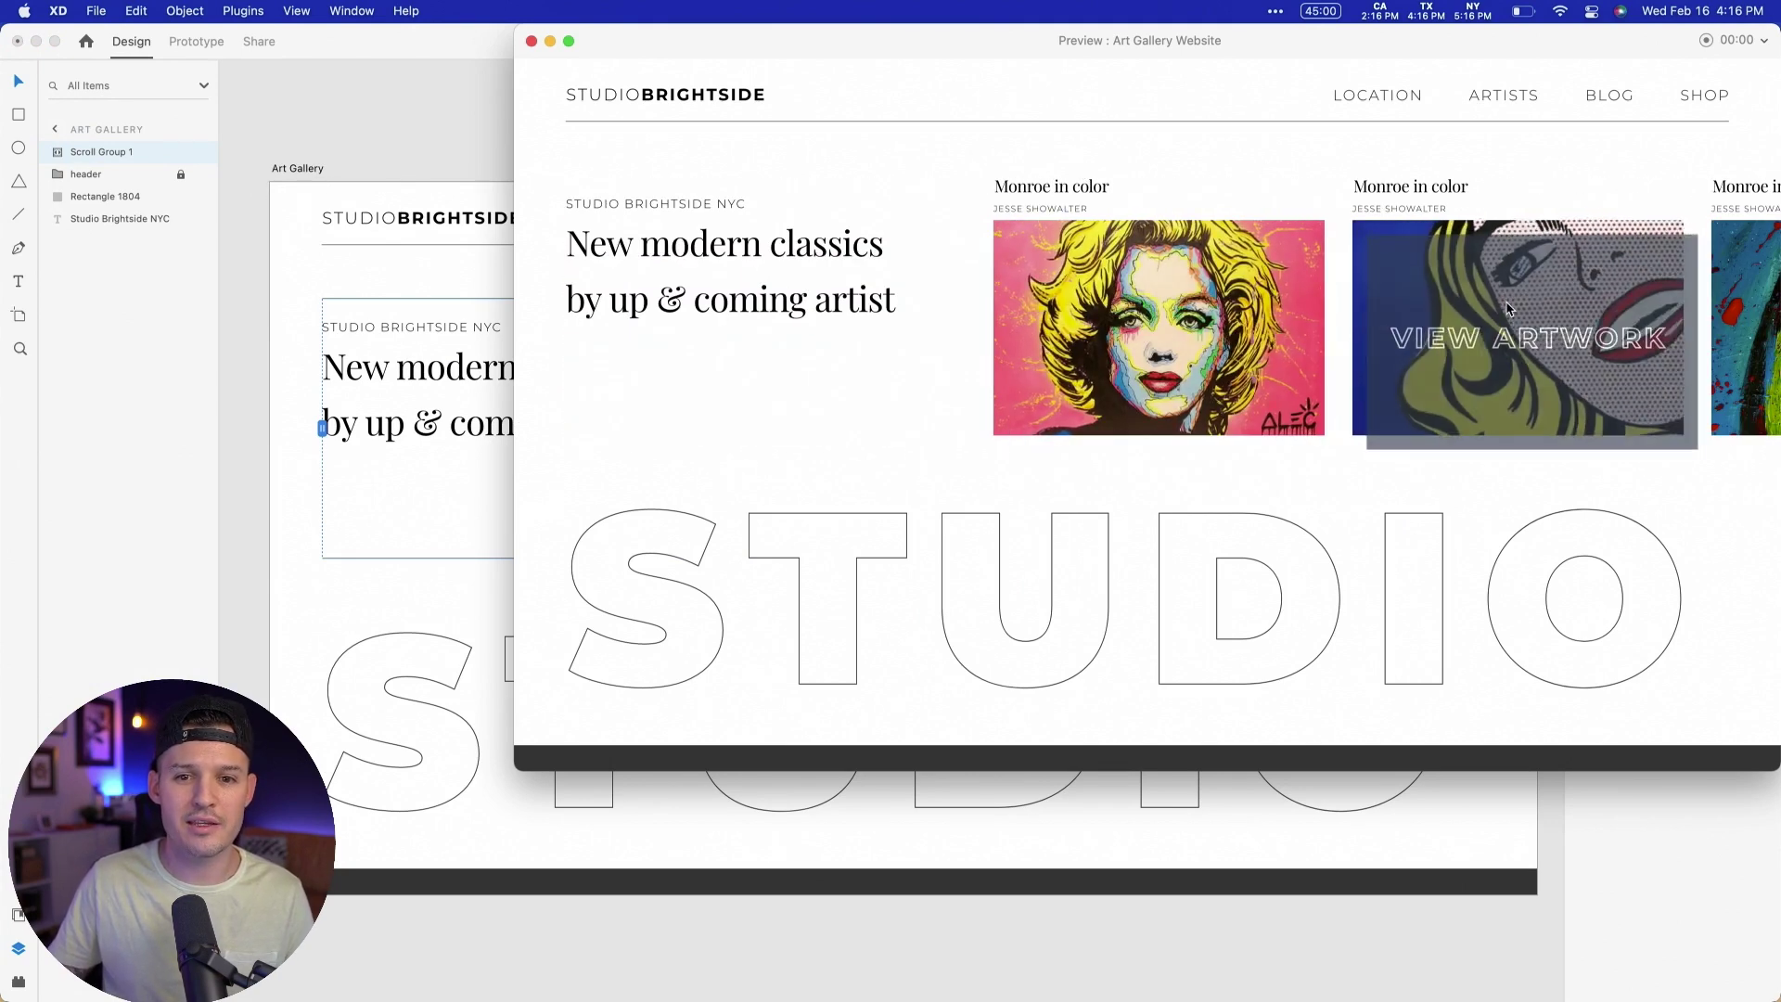
scroll(1384, 304, "right", 6)
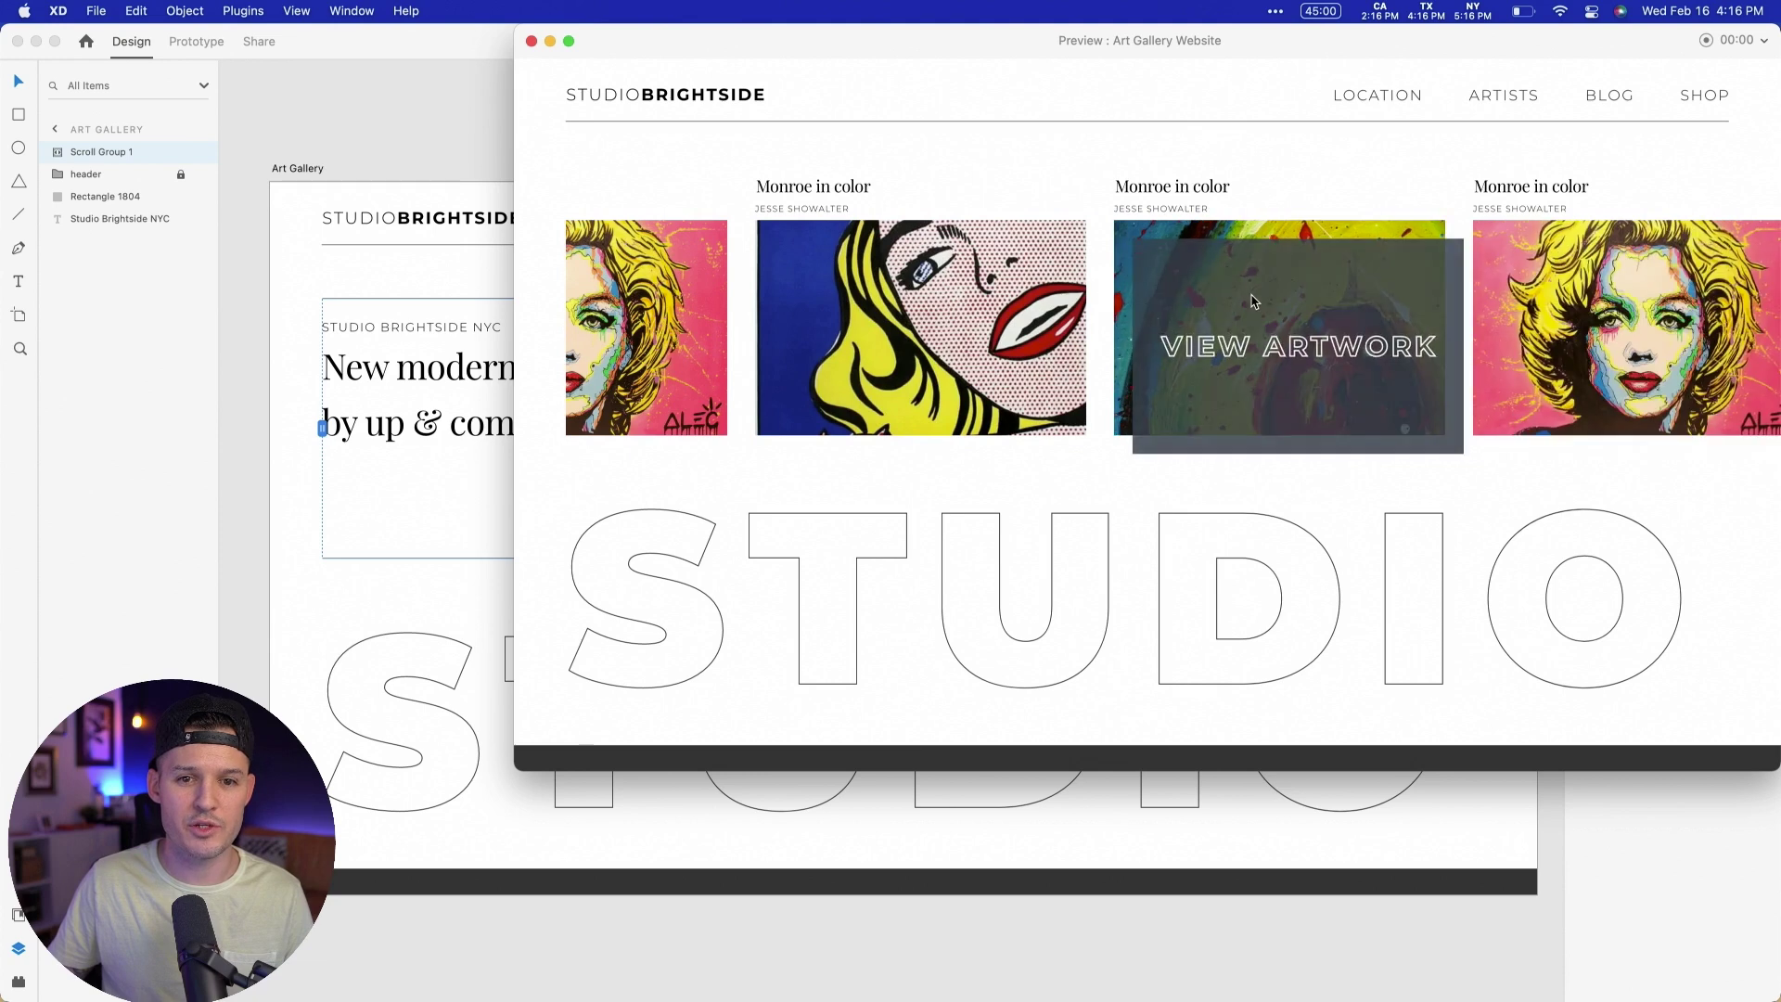
scroll(1233, 195, "left", 6)
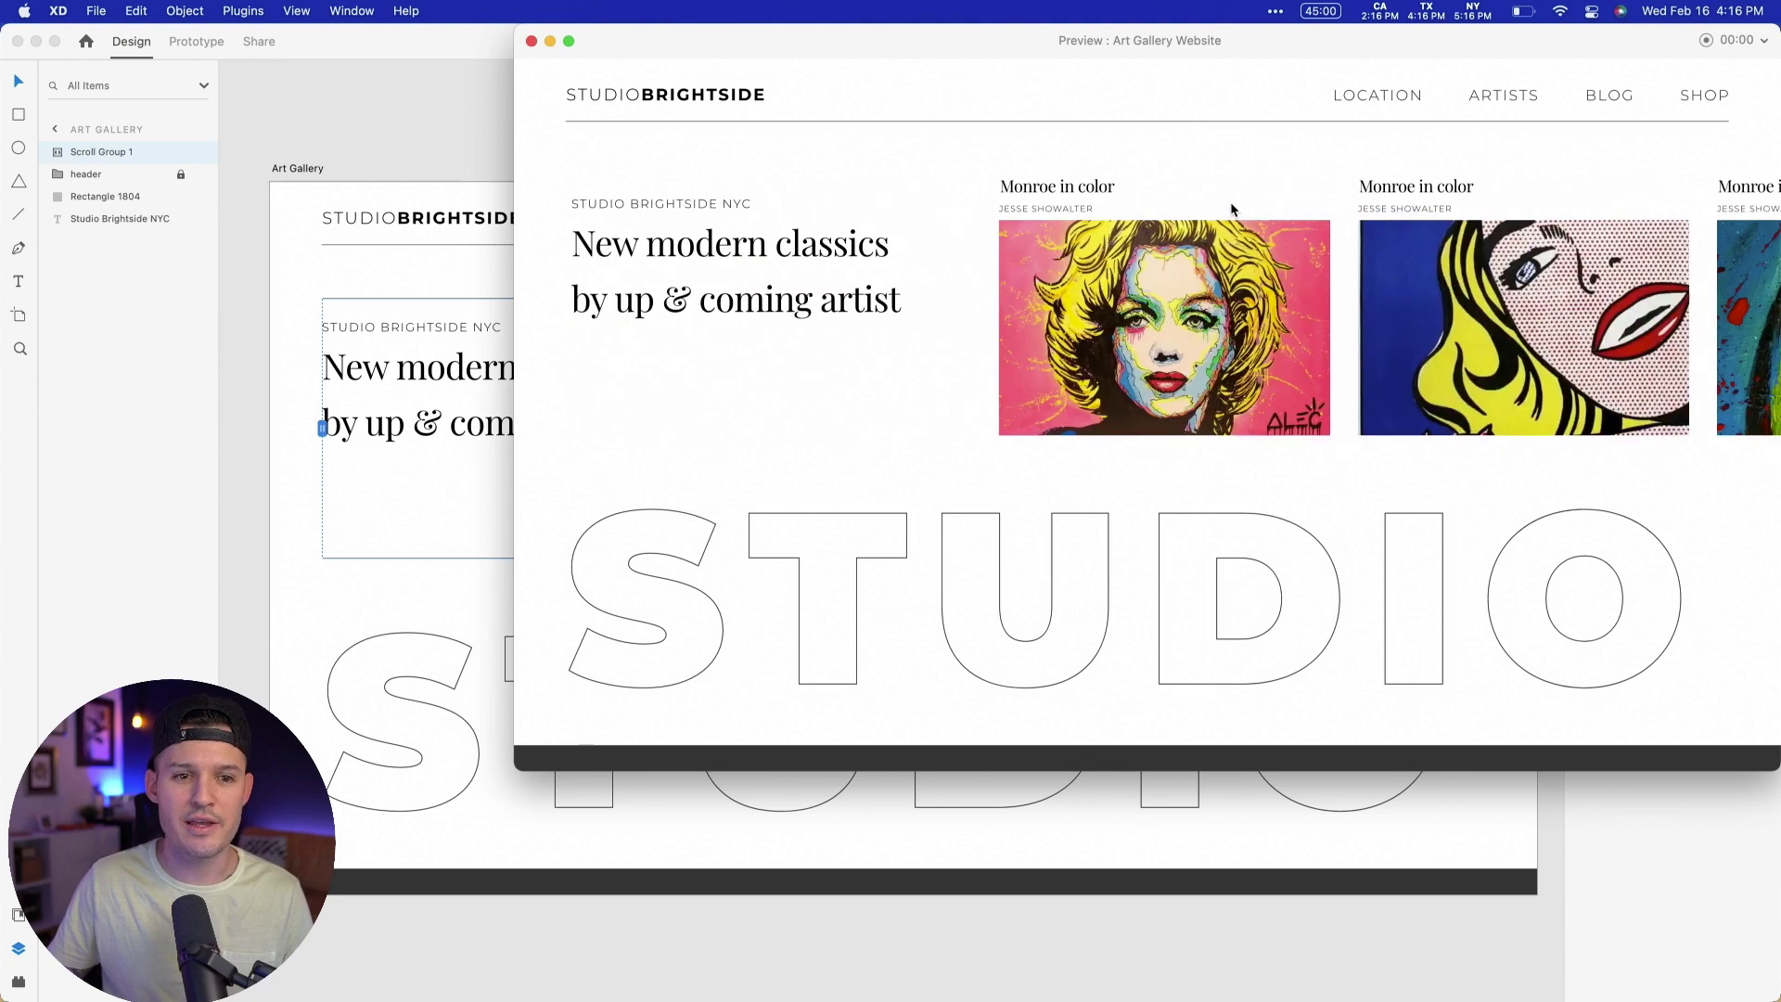
left_click(531, 42)
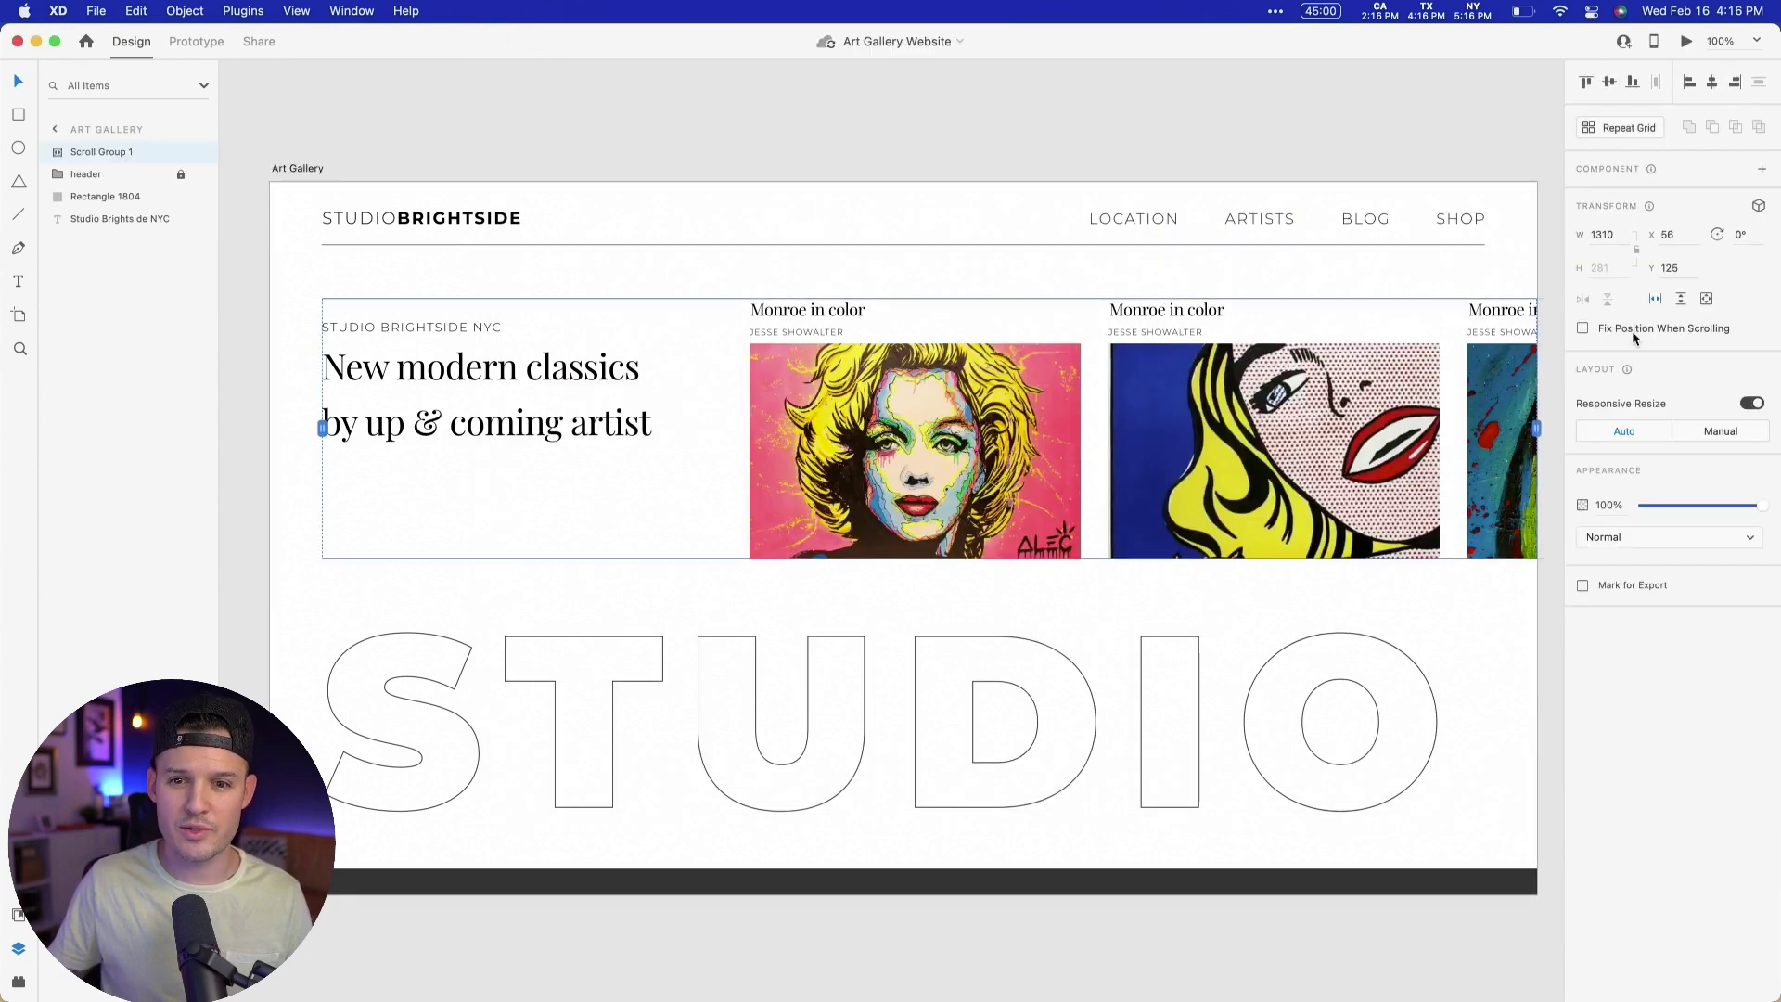
Step: Draw a borderless white 1366×768 rectangle over the artboard and bring it to the front
left_click(1174, 145)
key("super+minus")
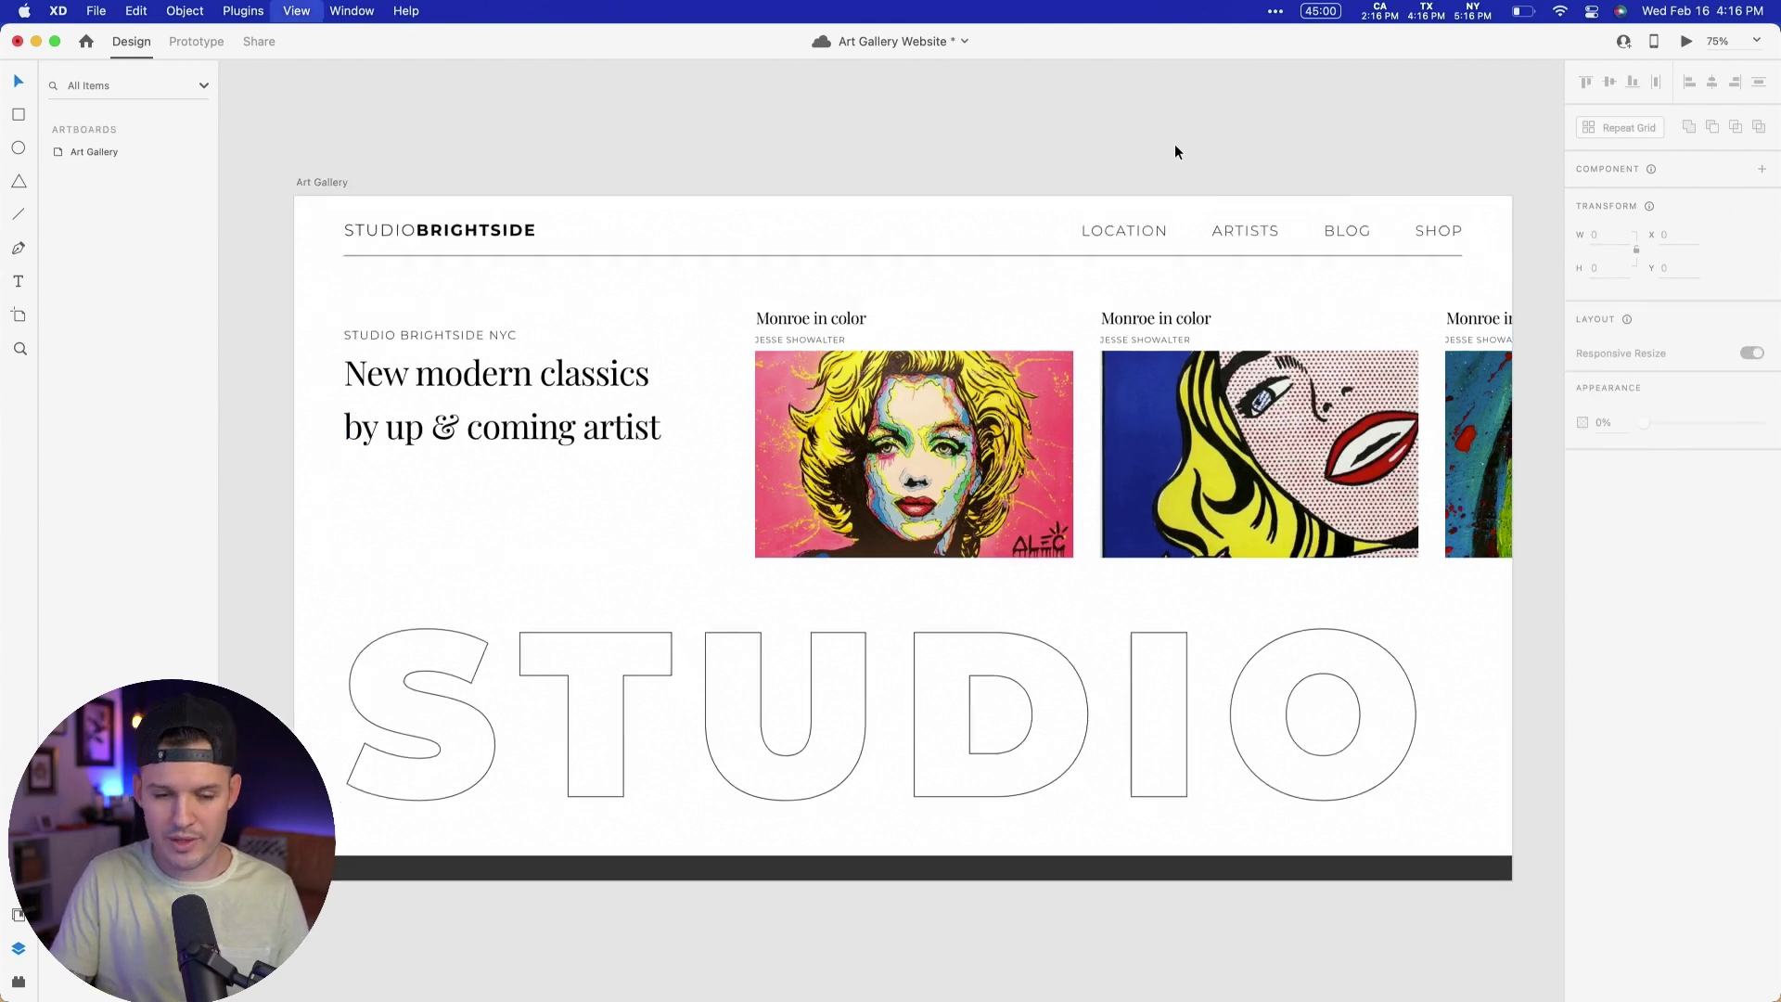
left_click_drag(1077, 282, 908, 155)
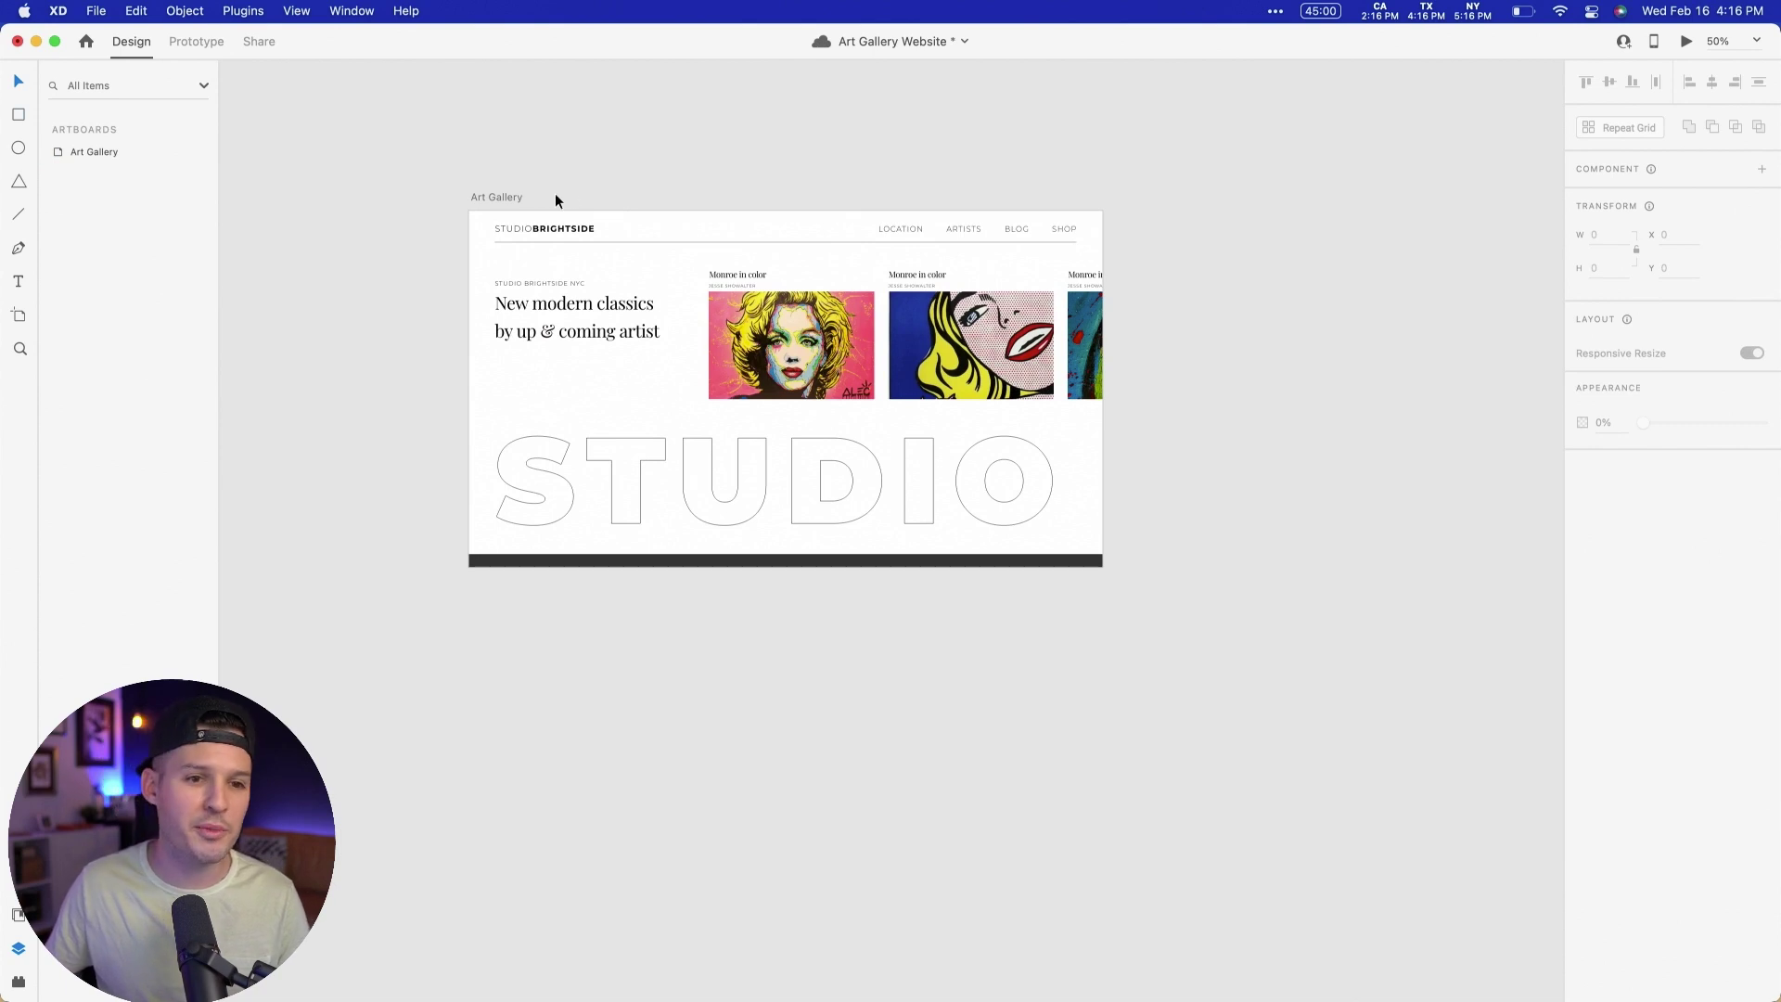
left_click_drag(468, 212, 1103, 580)
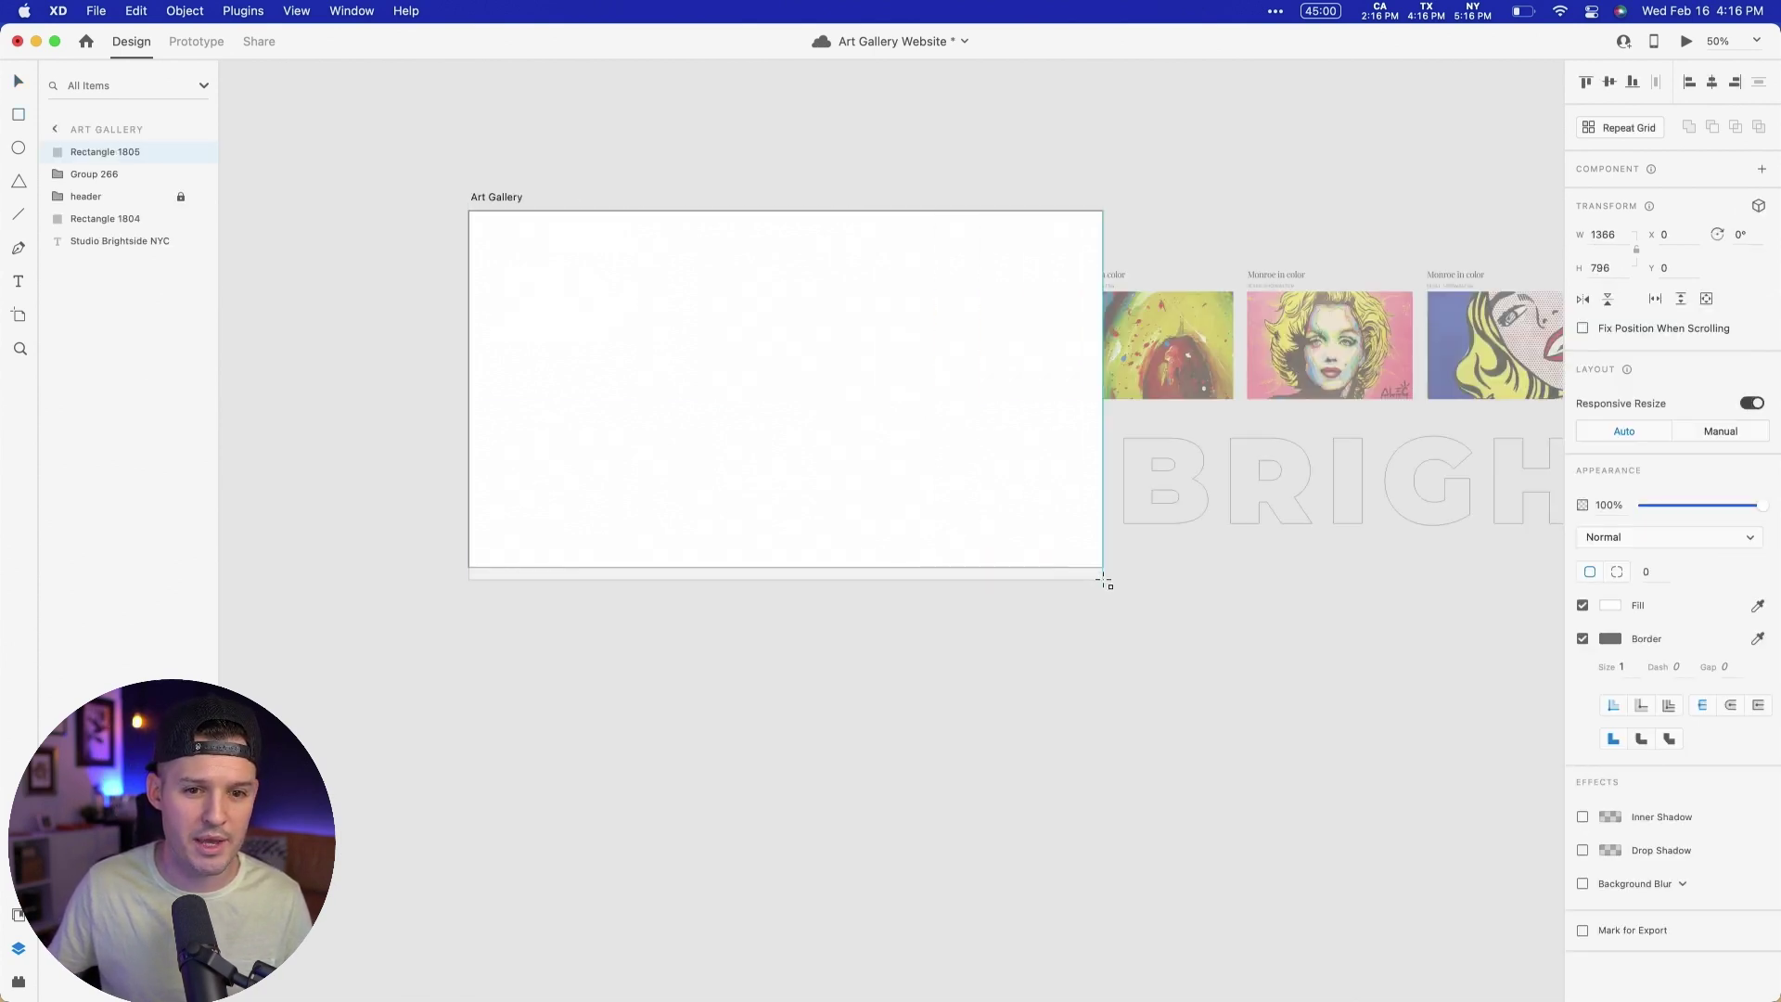
left_click(1582, 639)
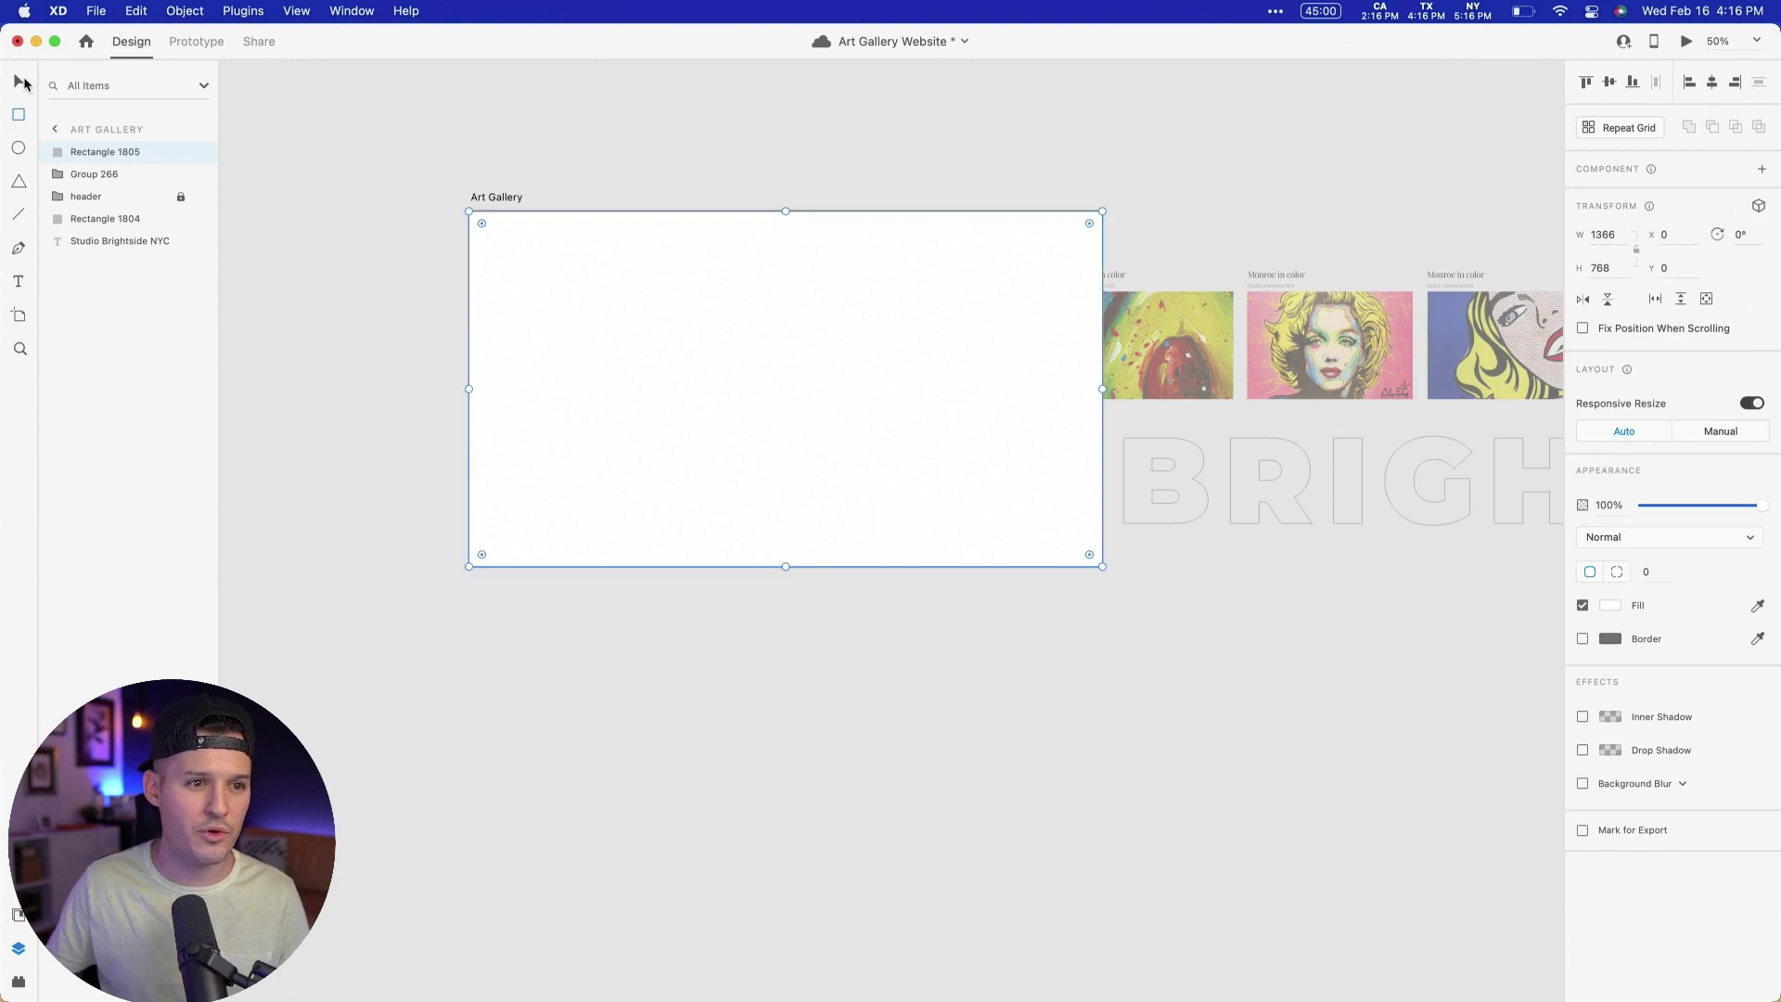
key("Escape")
left_click(653, 258)
key("super+shift+bracketleft")
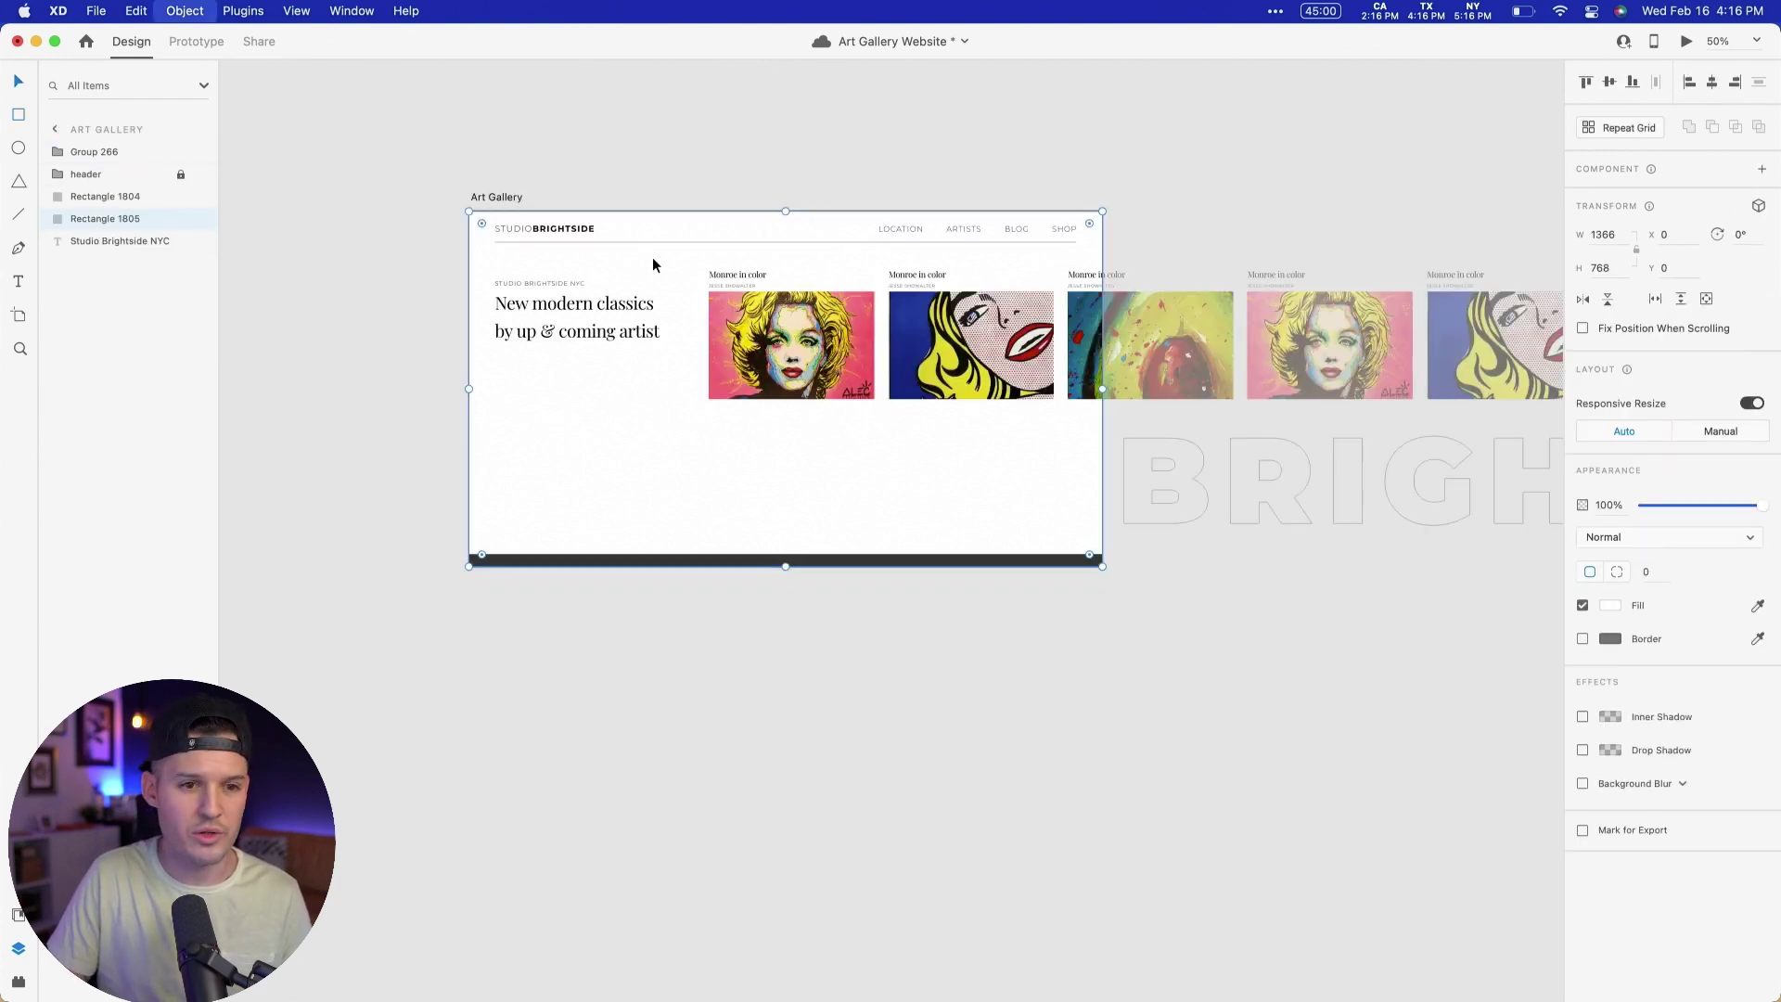
key("super+bracketright")
key("super+bracketright")
key("super+bracketright")
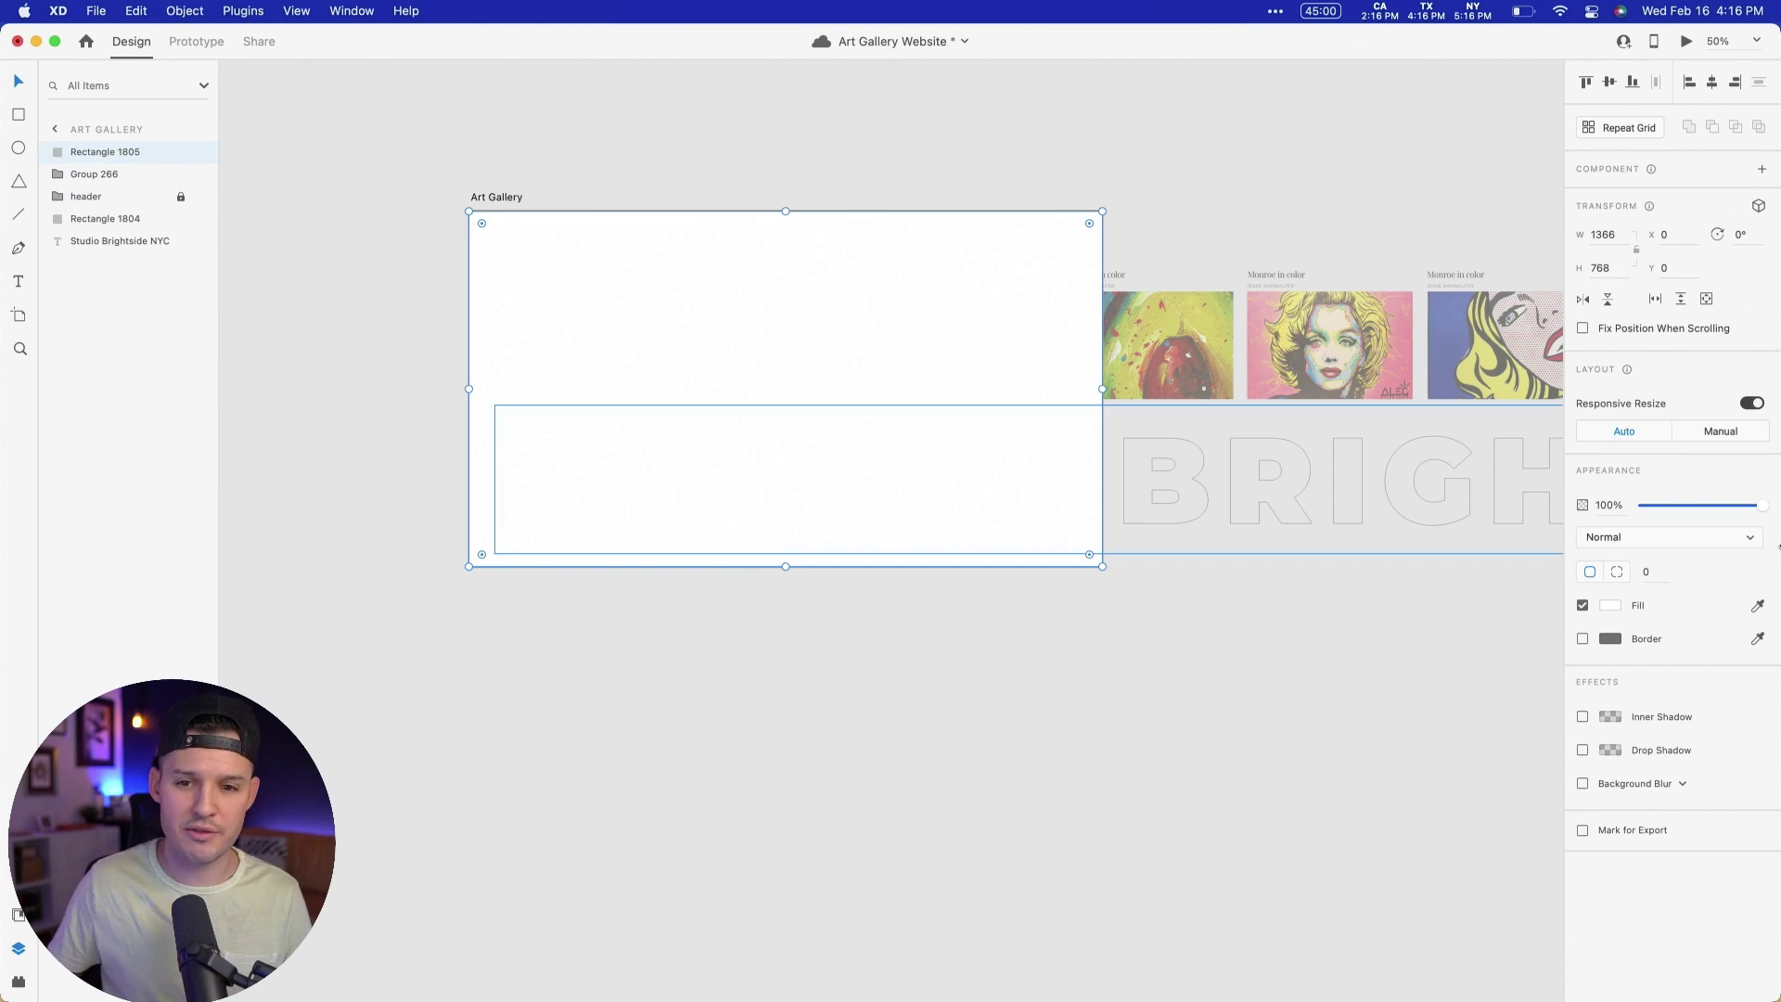
Step: Drop texture.mp4 from the desktop into the white rectangle, creating Mask Group 1
left_click_drag(1779, 547, 1692, 566)
left_click(1721, 63)
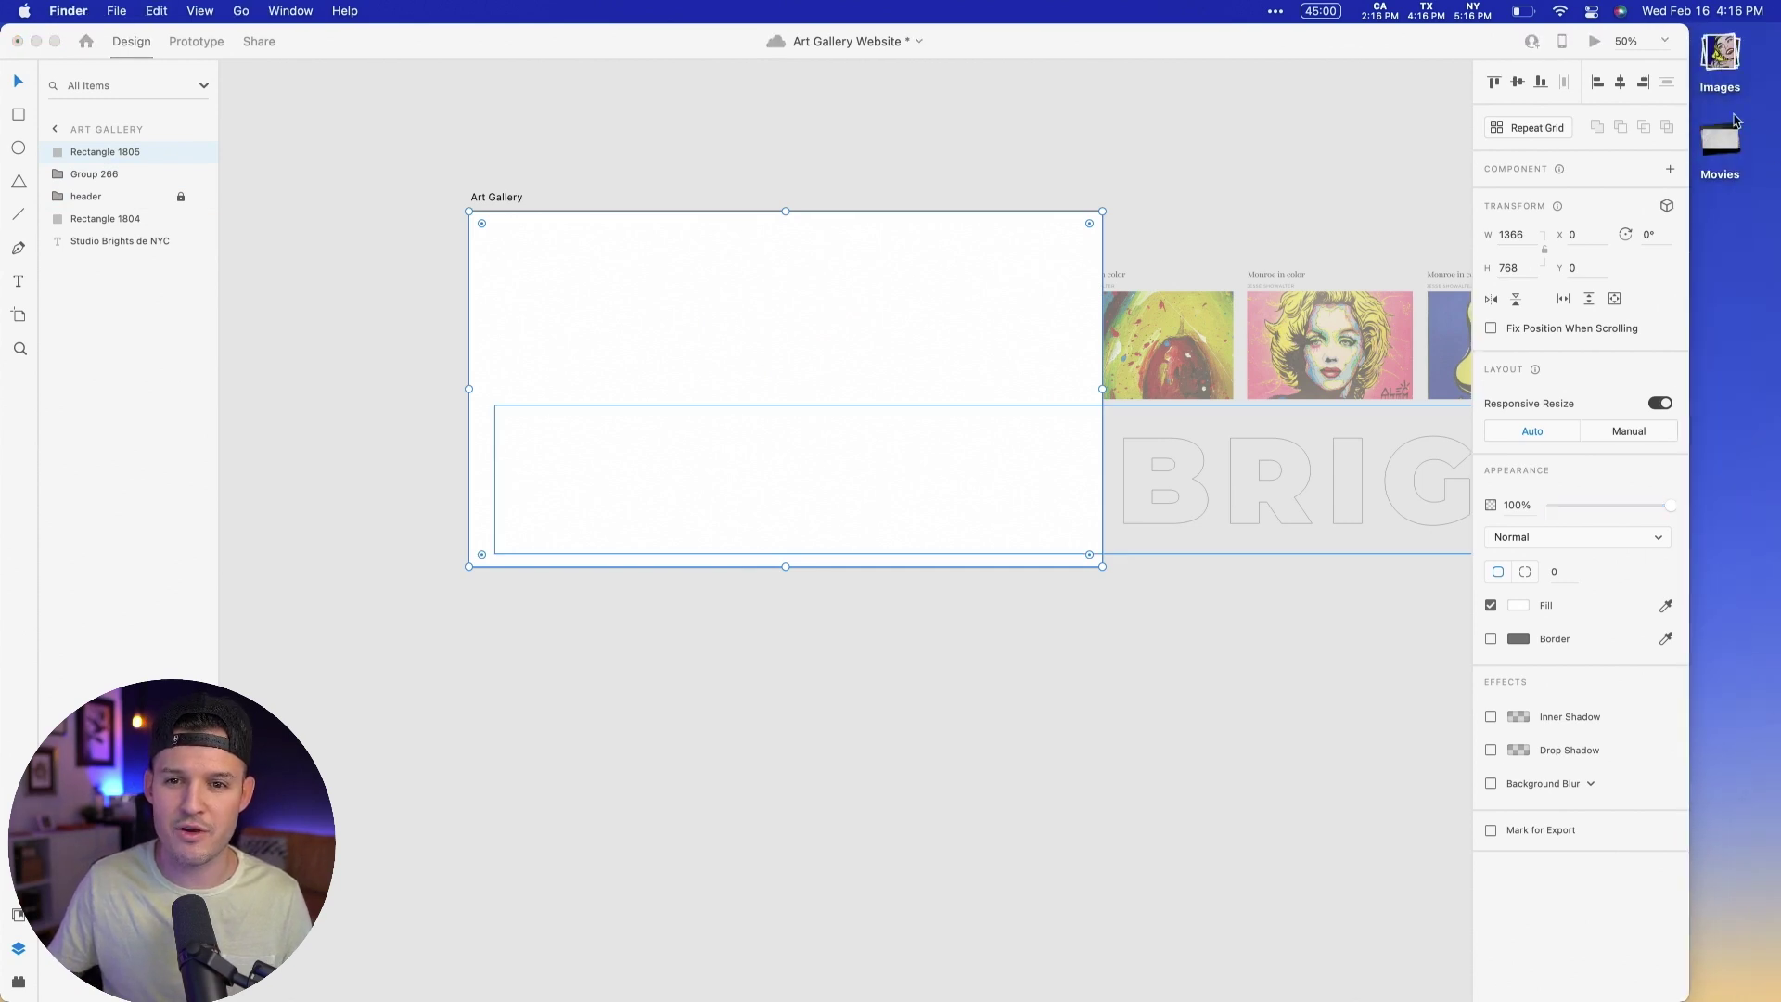
left_click_drag(1431, 175, 779, 361)
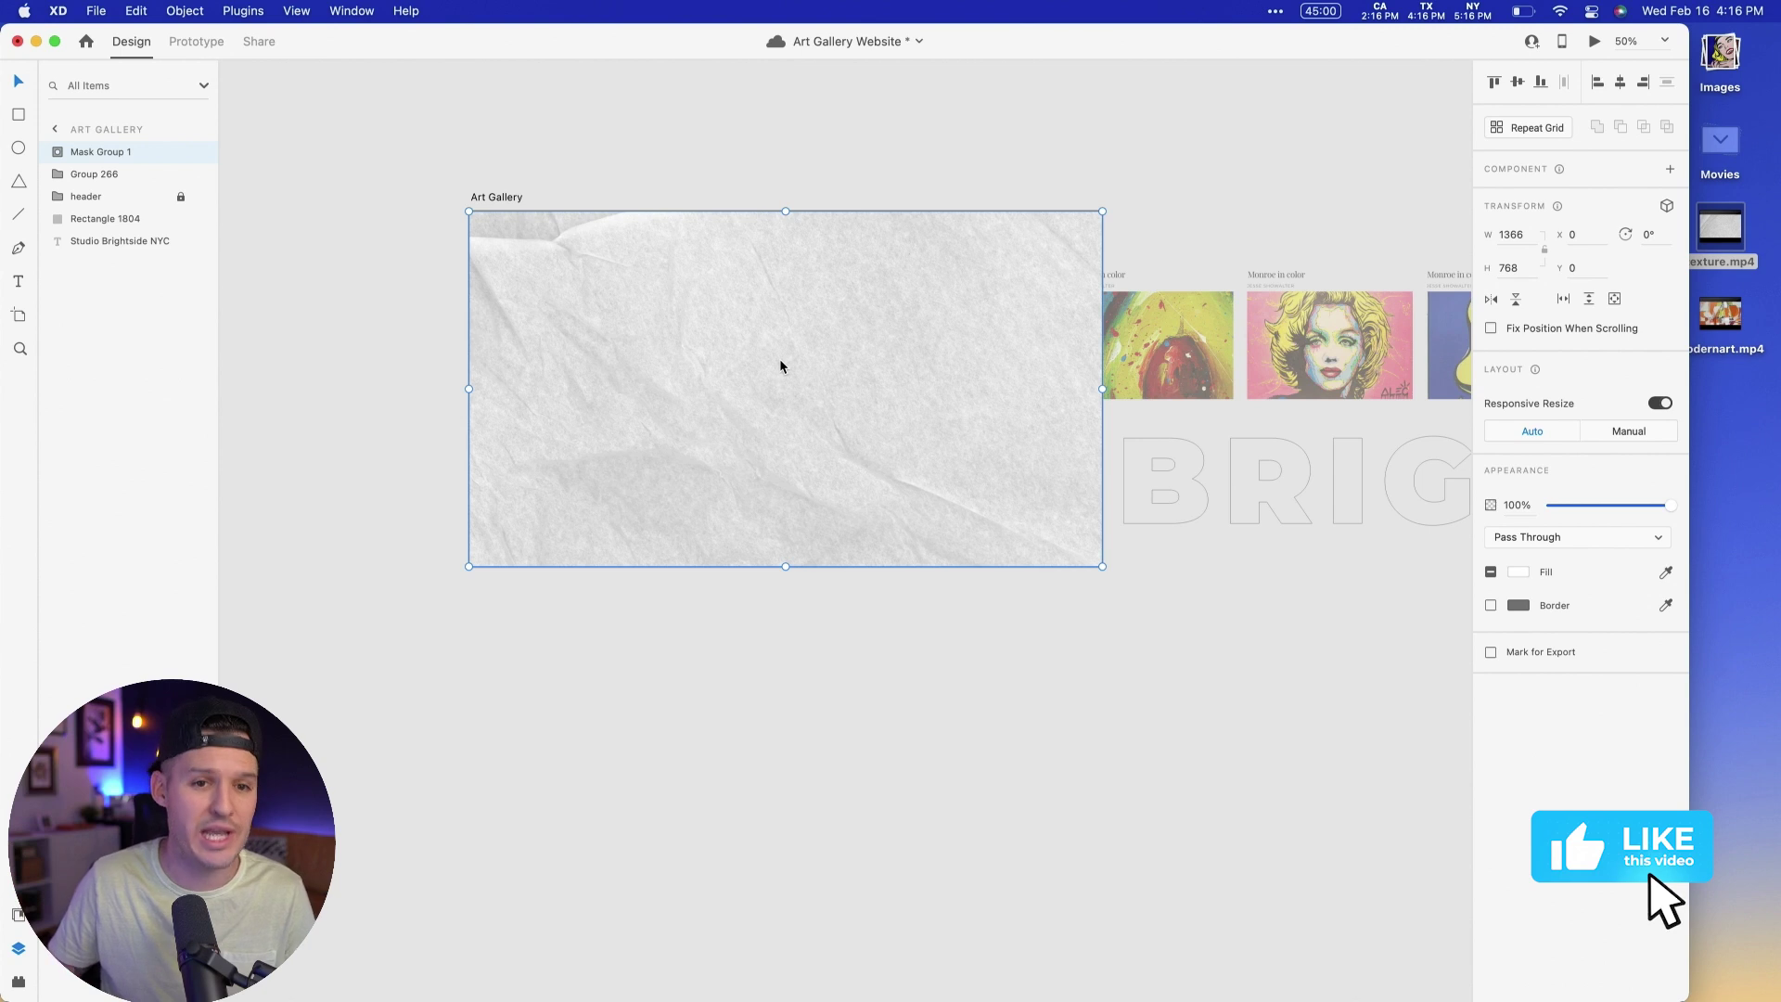
left_click(1044, 112)
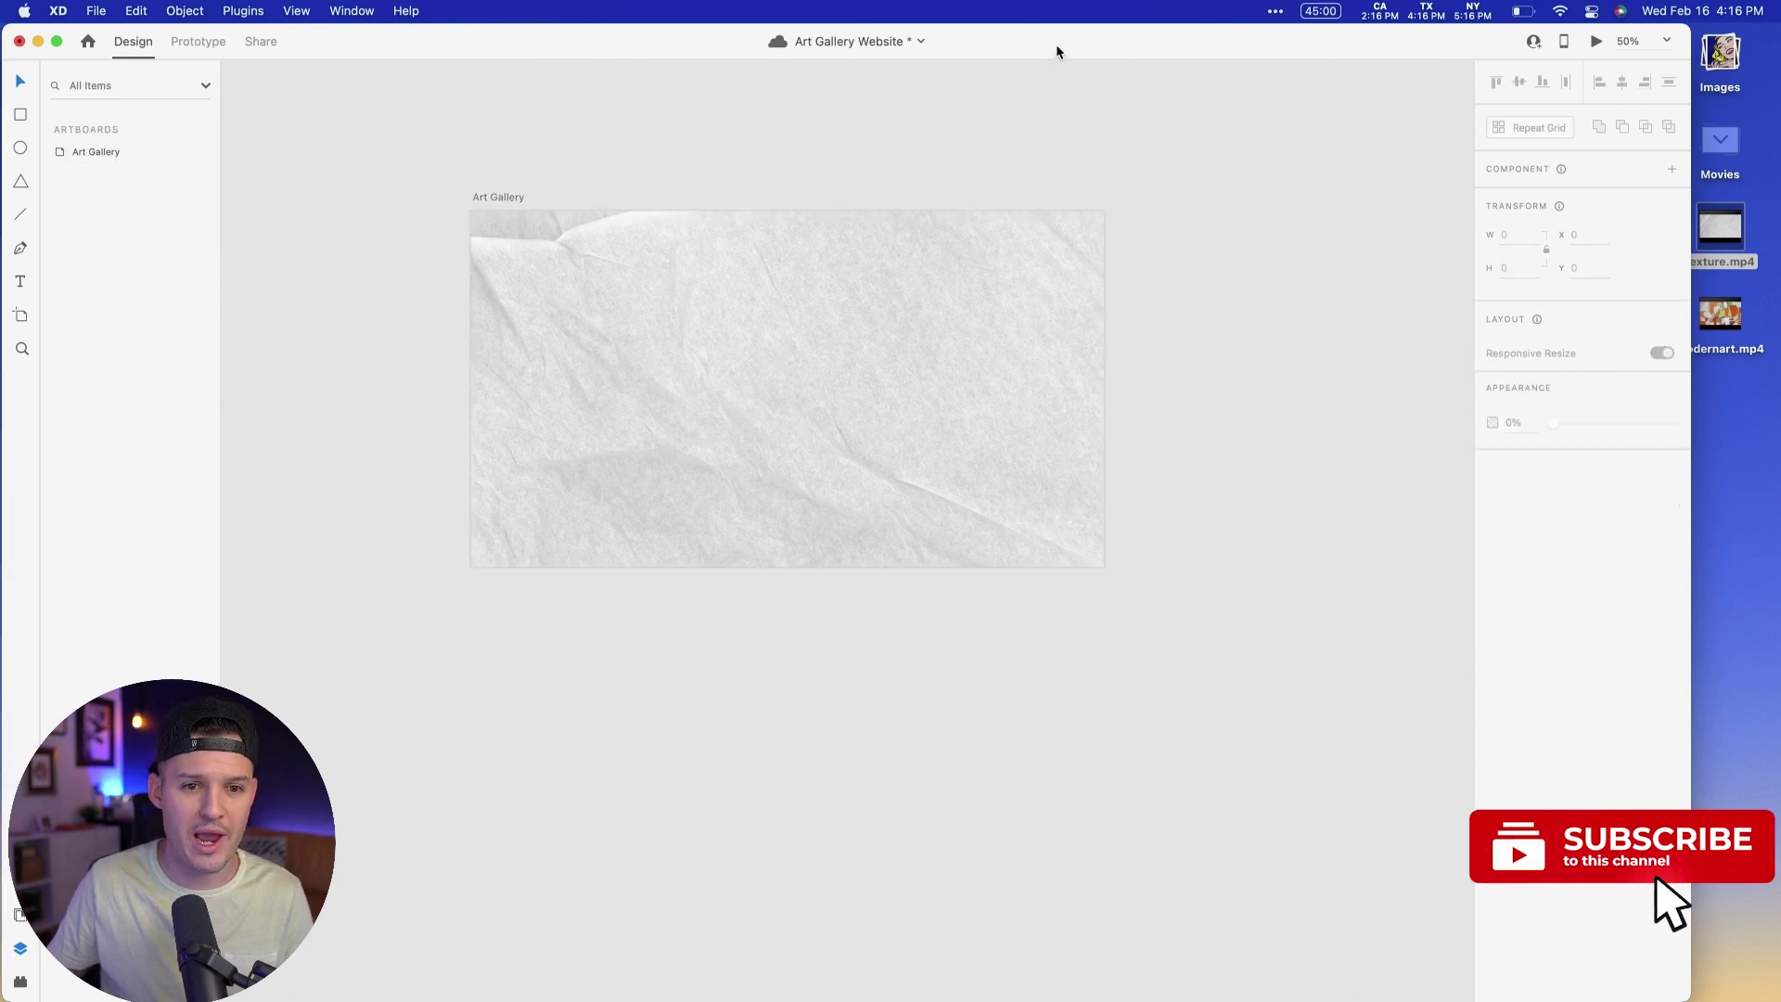
double_click(1061, 32)
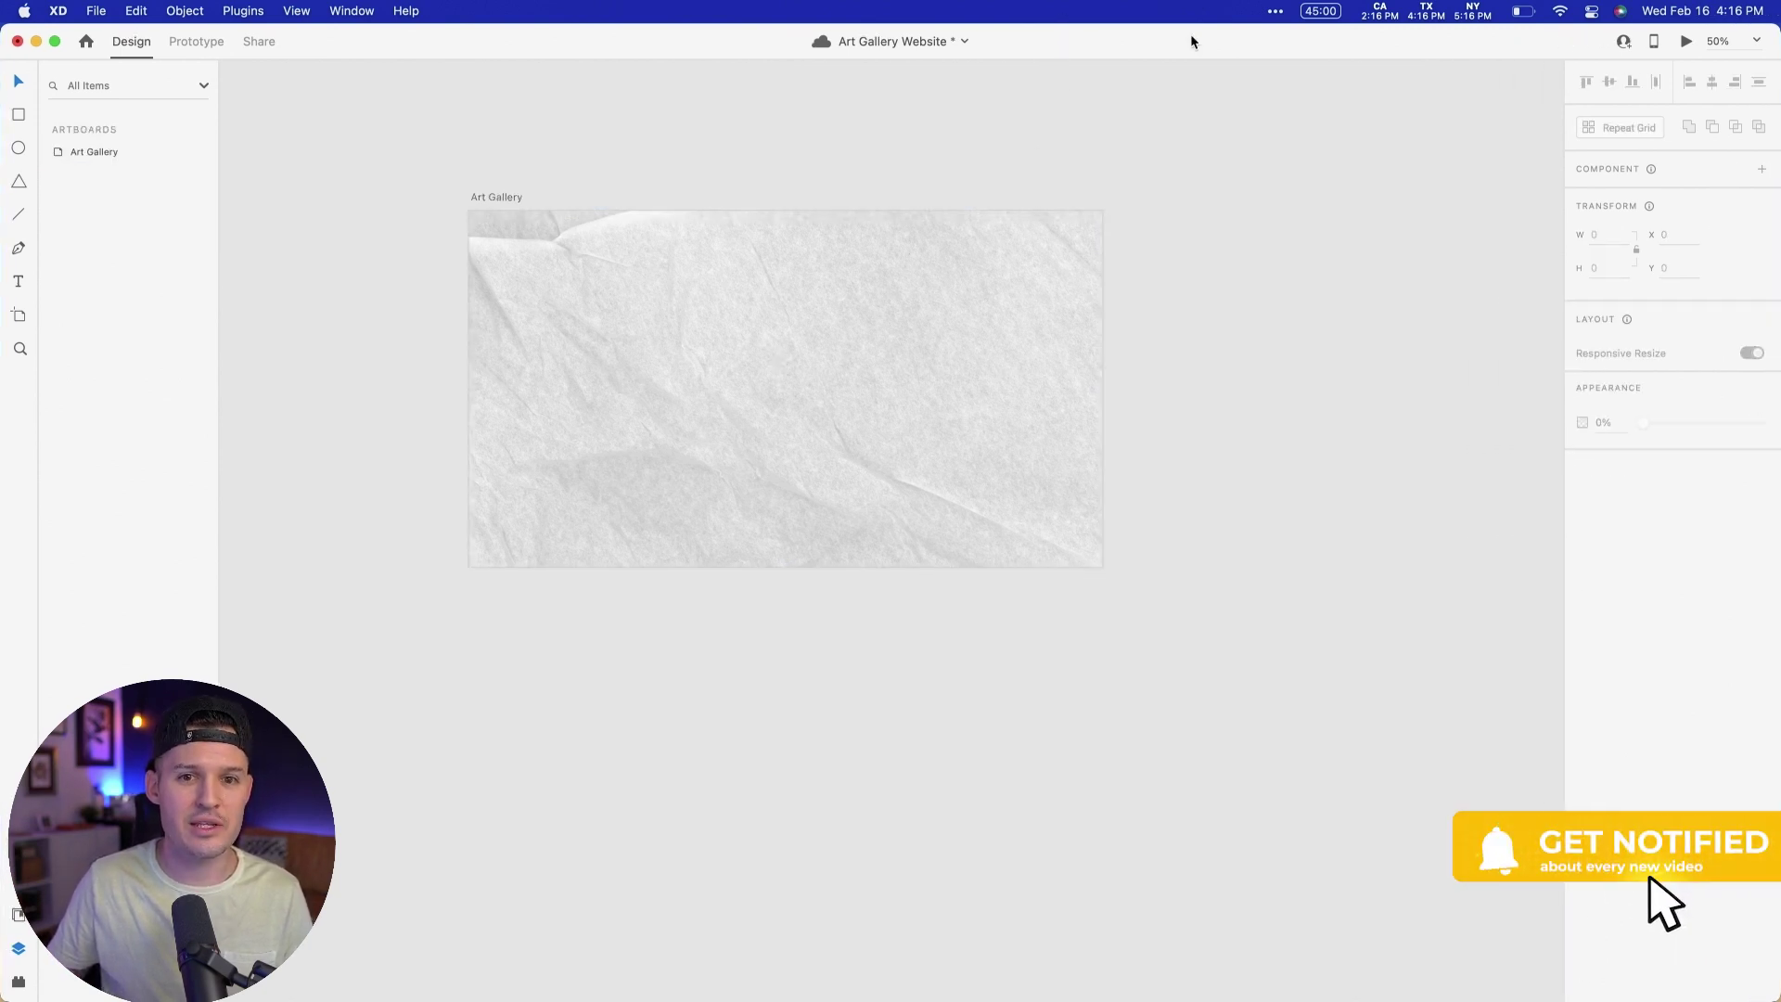
Step: Set the texture video inside Mask Group 1 to play automatically and scrub its timeline
left_click(1011, 259)
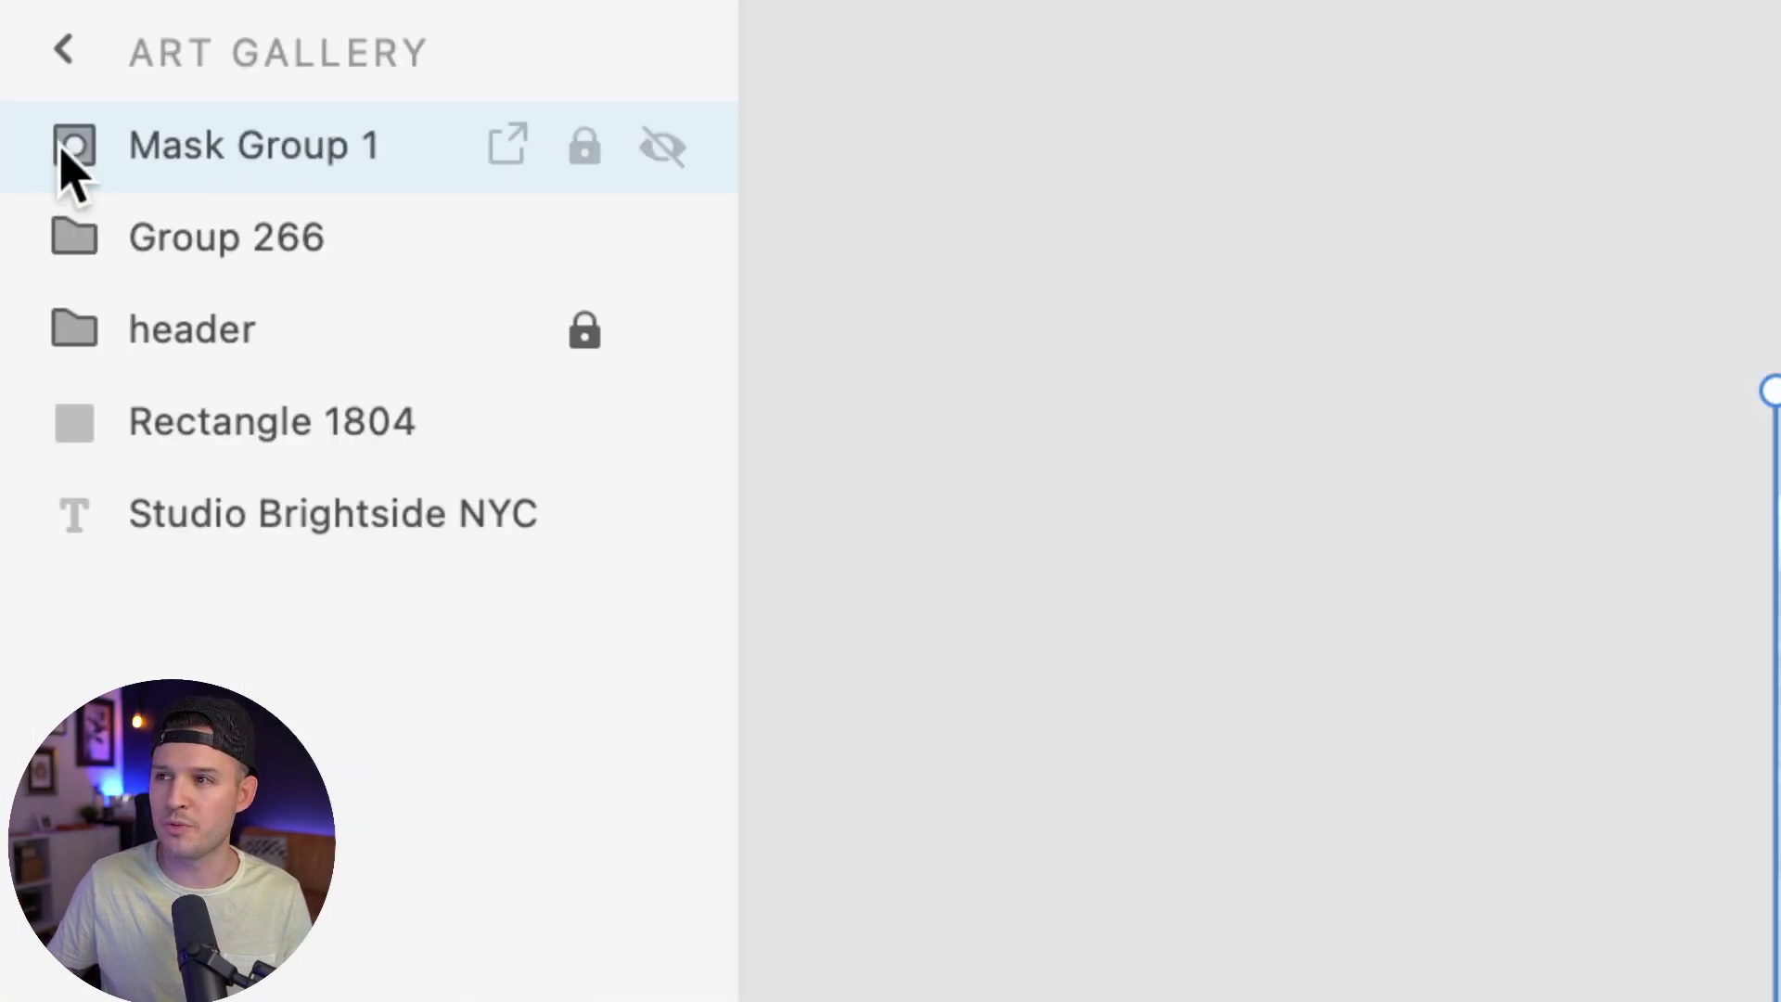
left_click(63, 153)
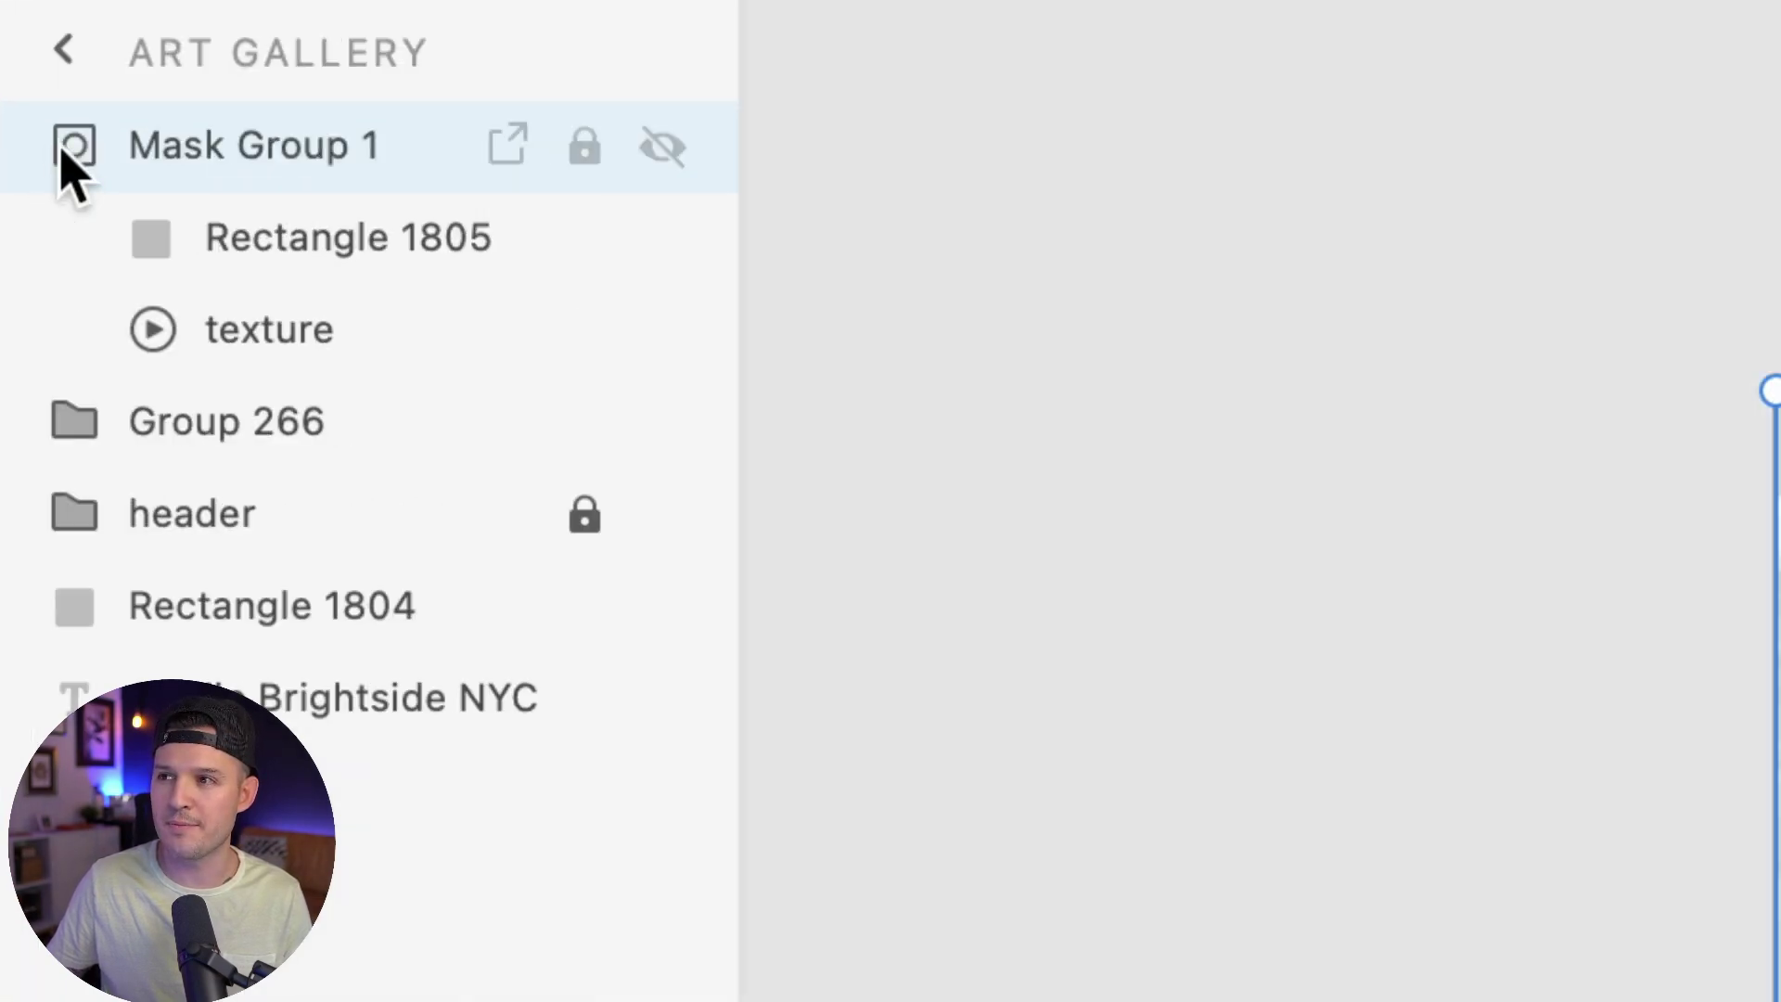
left_click(211, 330)
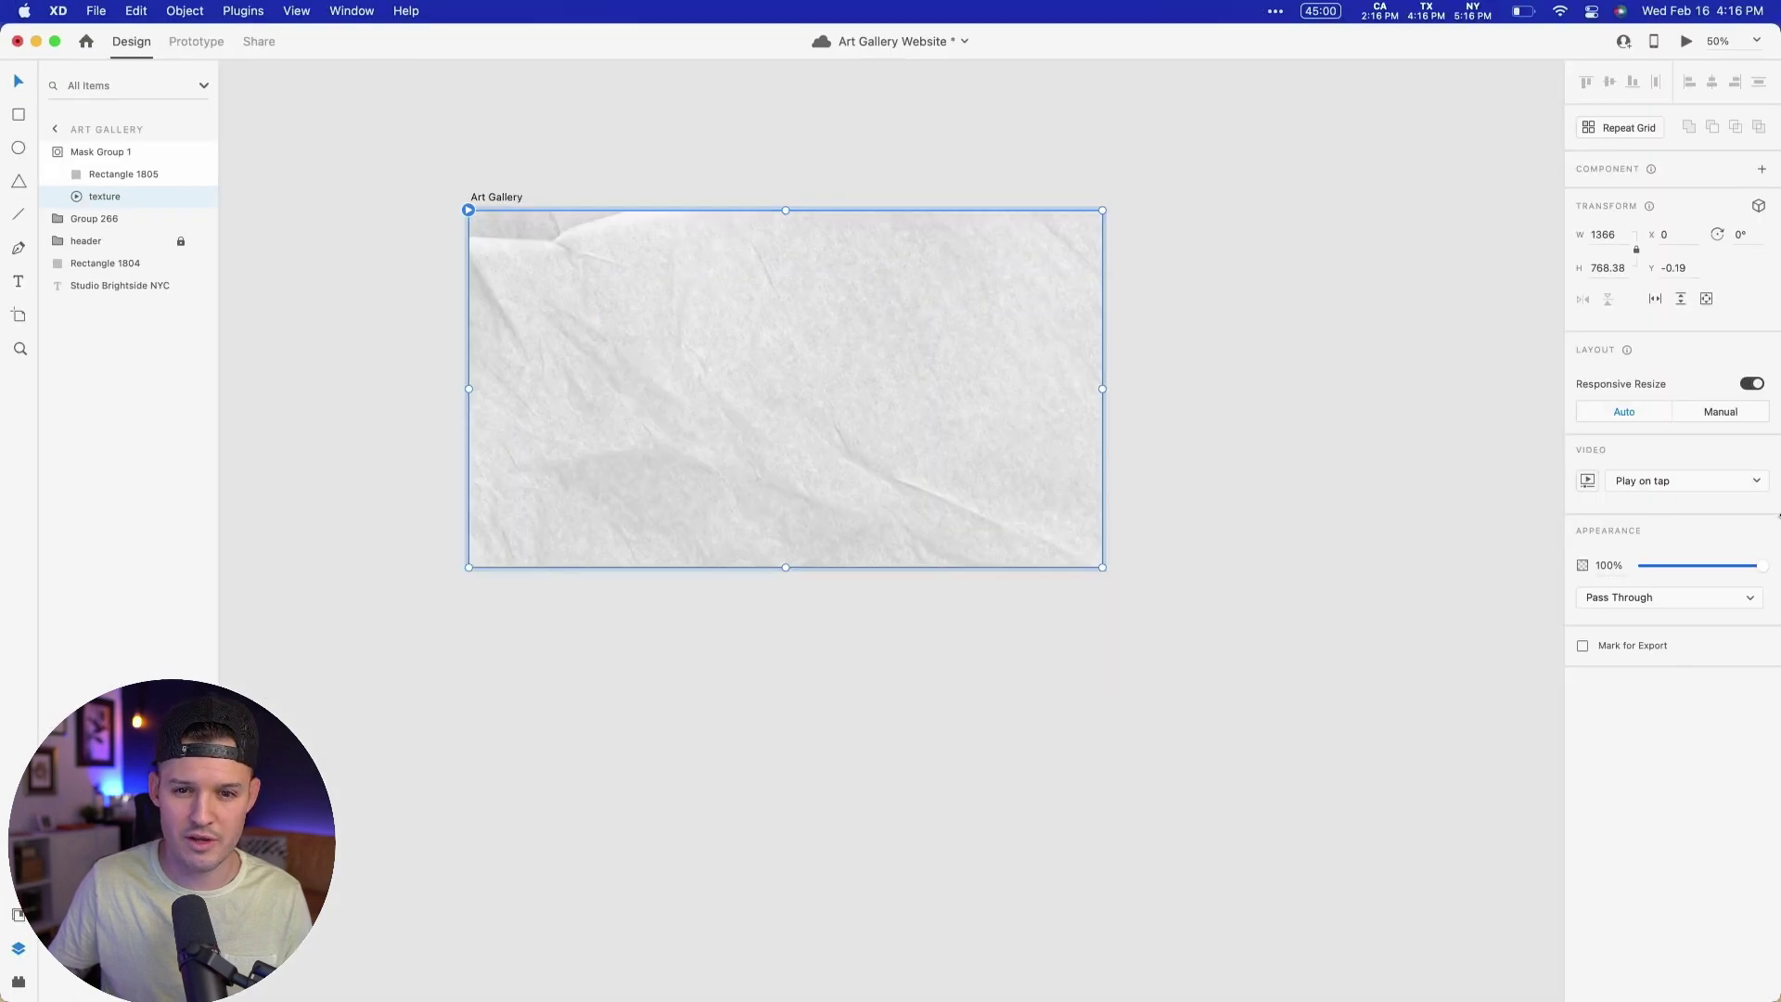
left_click(1709, 480)
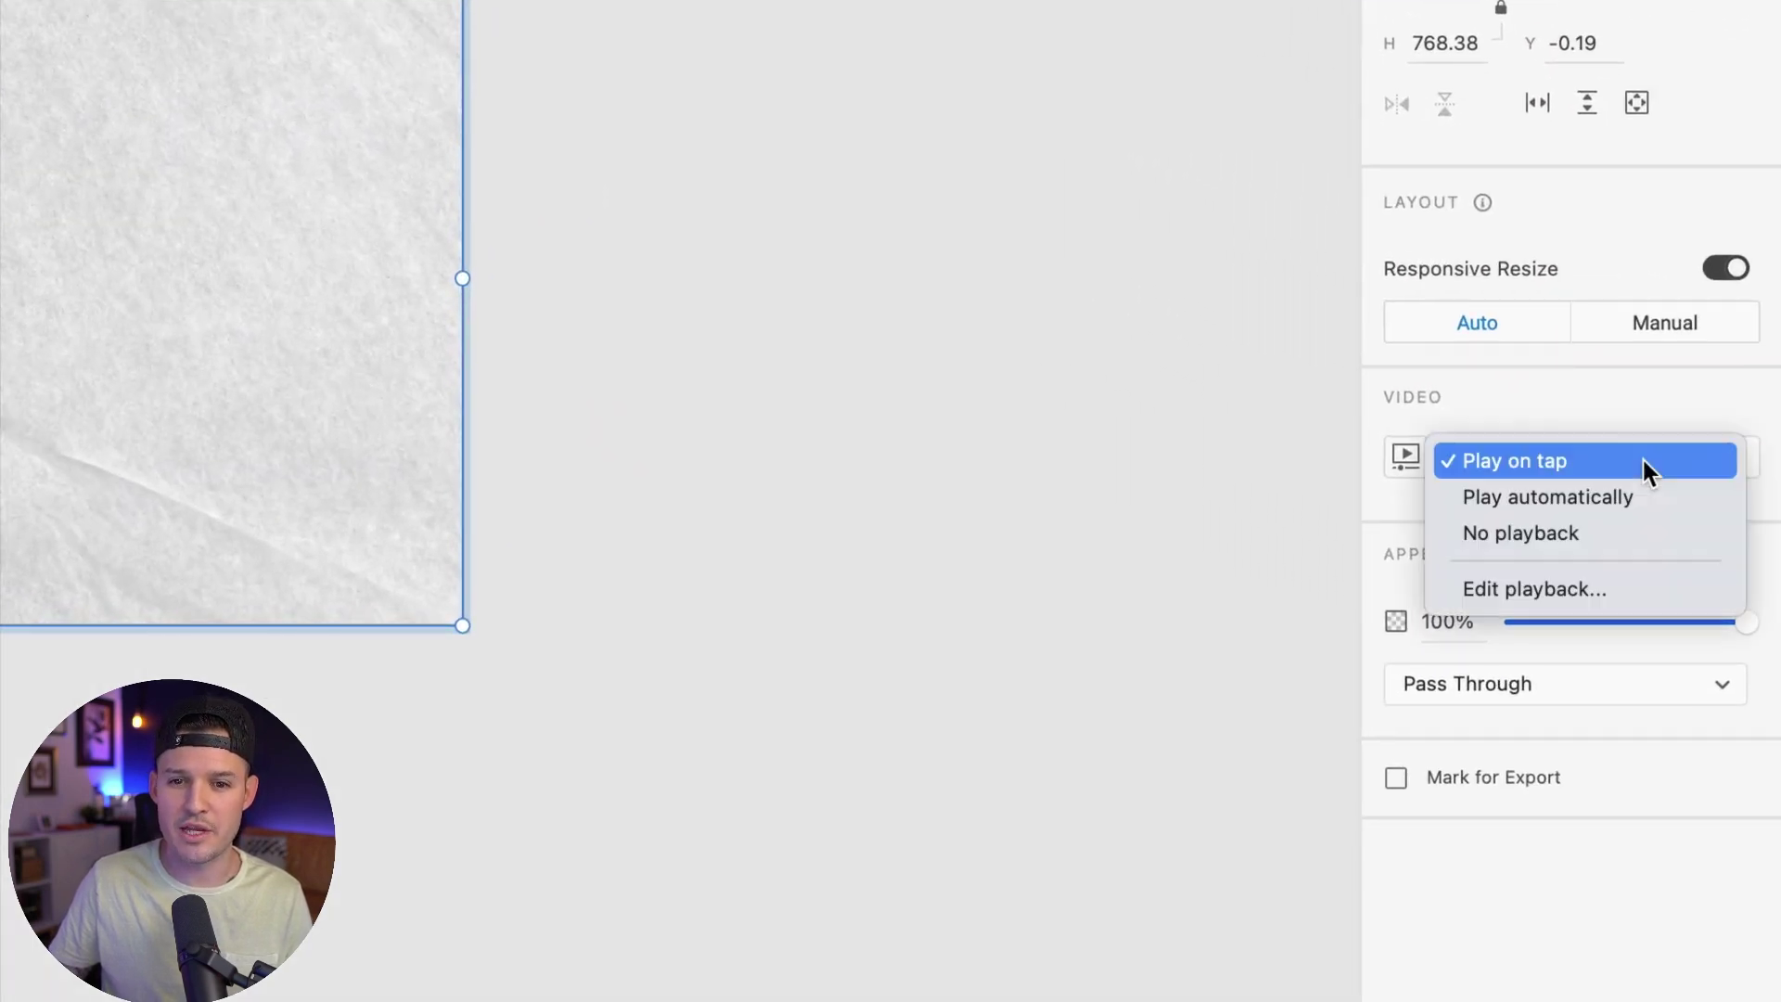
left_click(1632, 491)
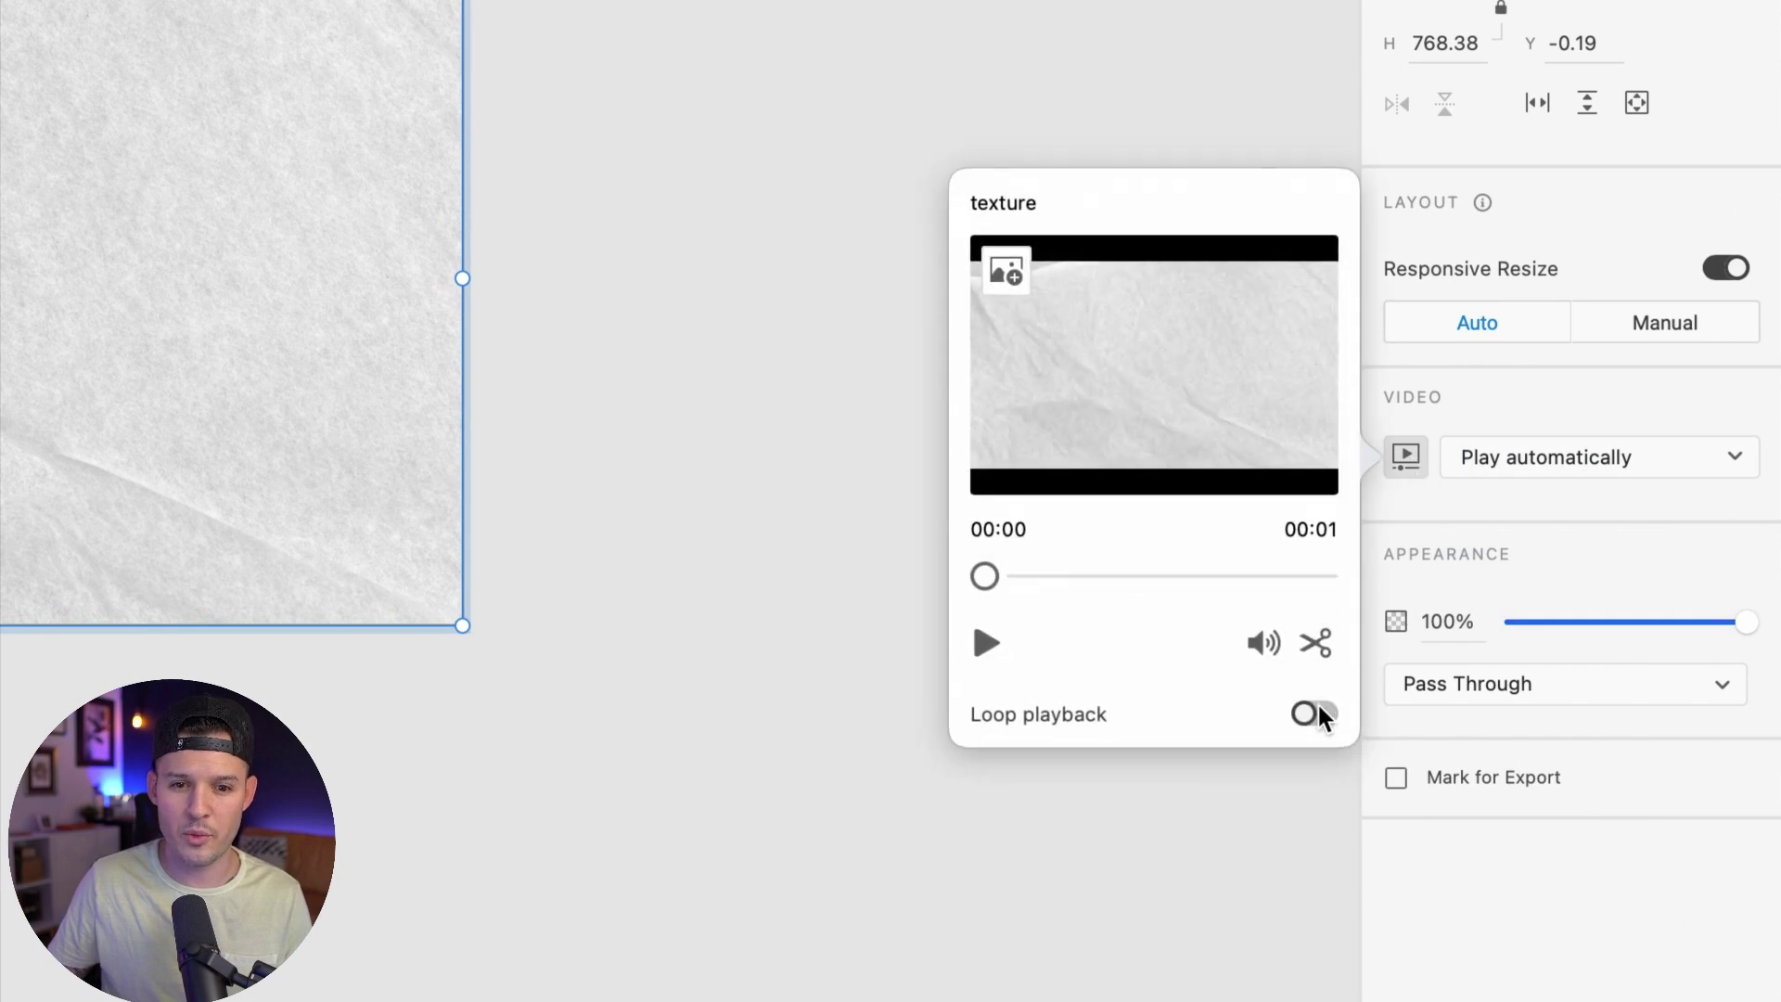
left_click_drag(1013, 576, 1300, 576)
left_click_drag(1156, 570, 949, 553)
left_click(864, 499)
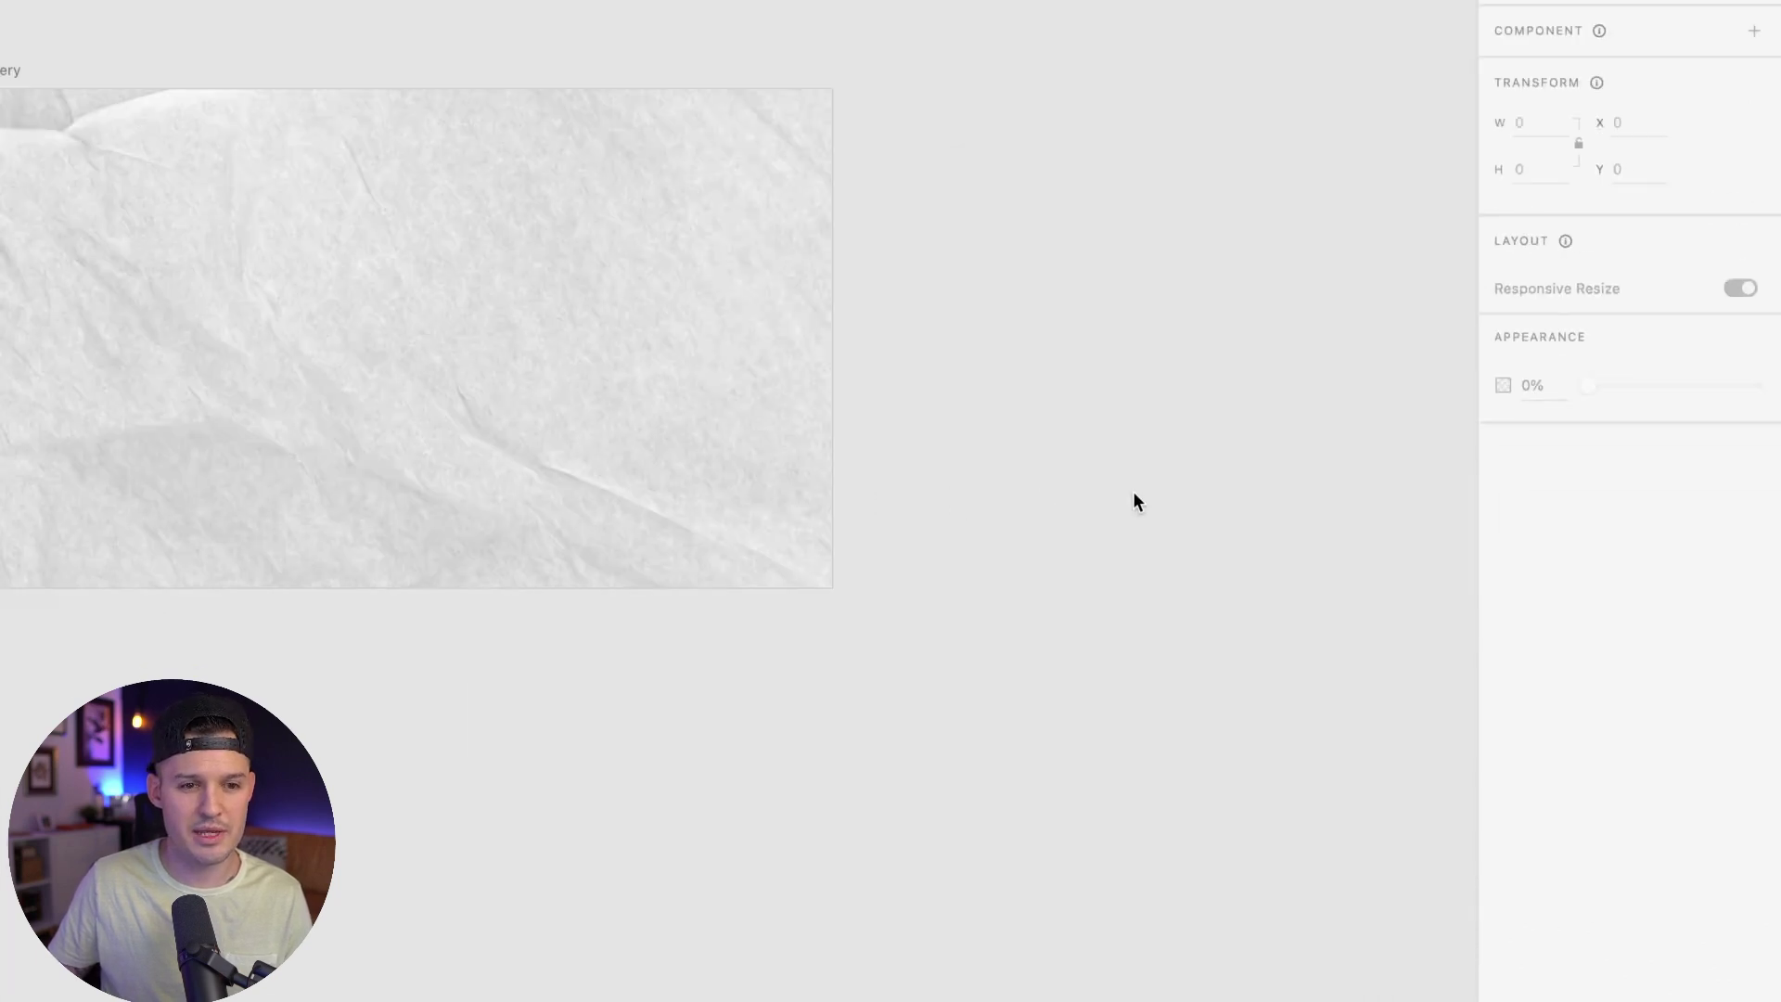
scroll(1356, 413, "up", 2)
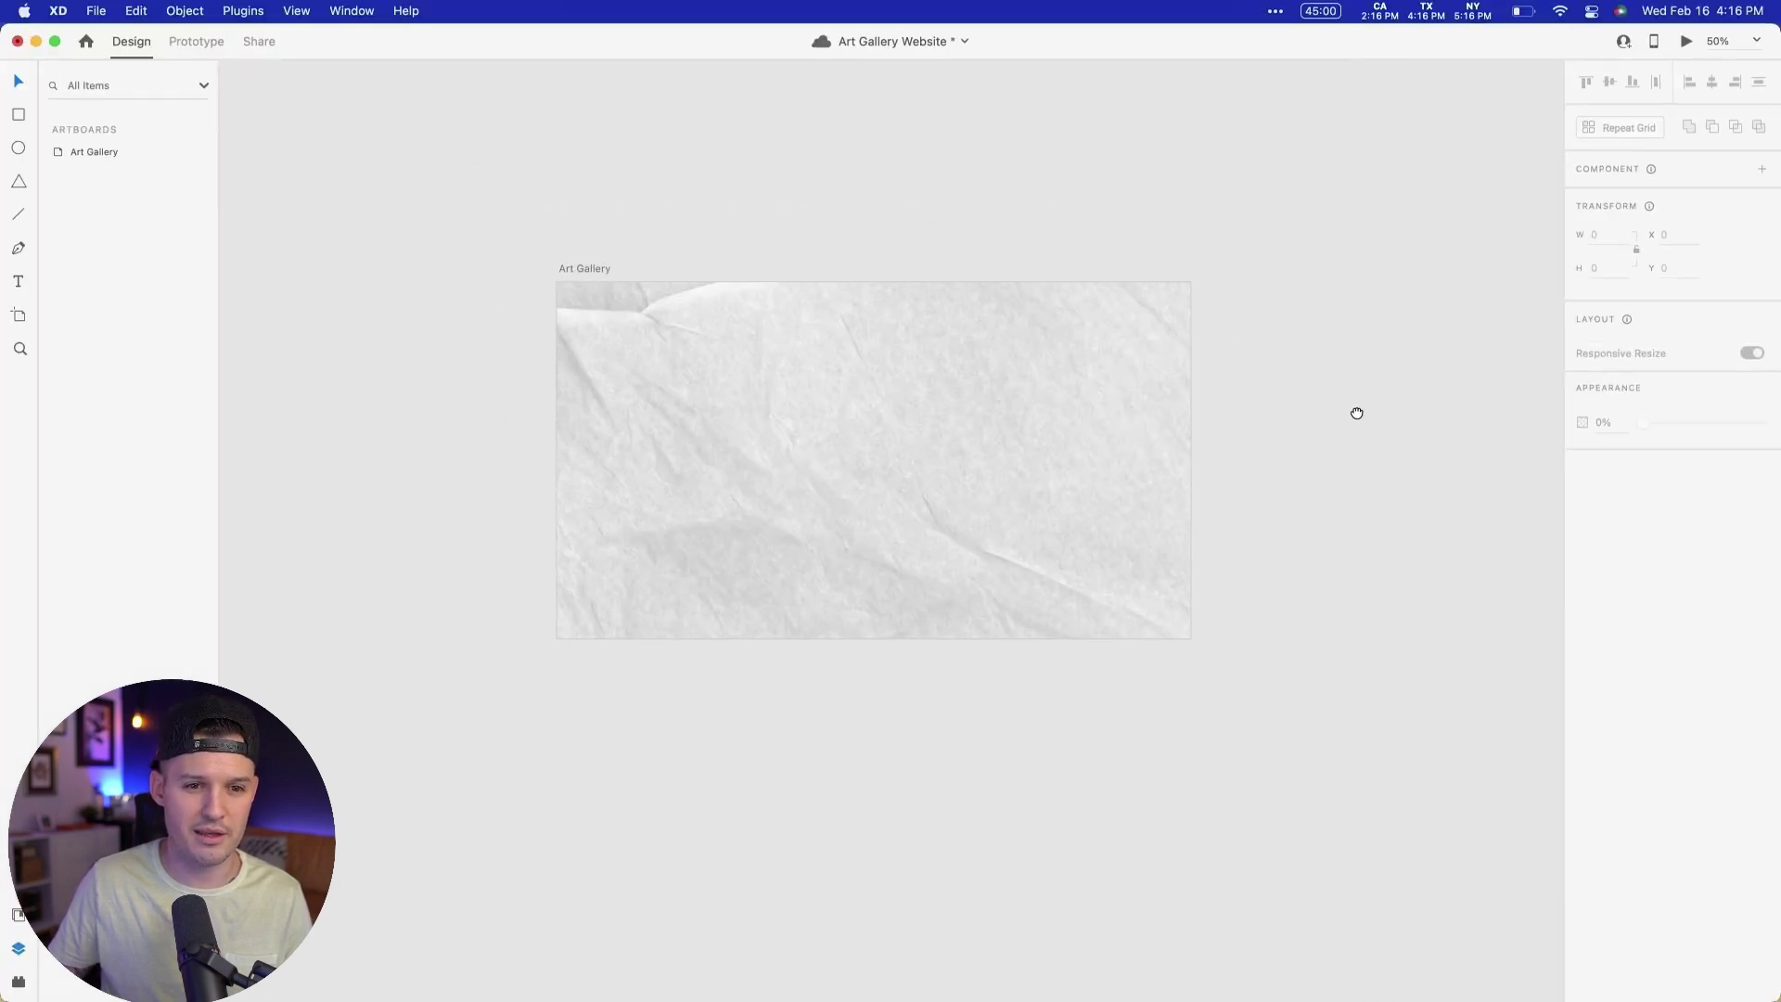
Step: Preview the Art Gallery artboard with the texture video on top
left_click(587, 266)
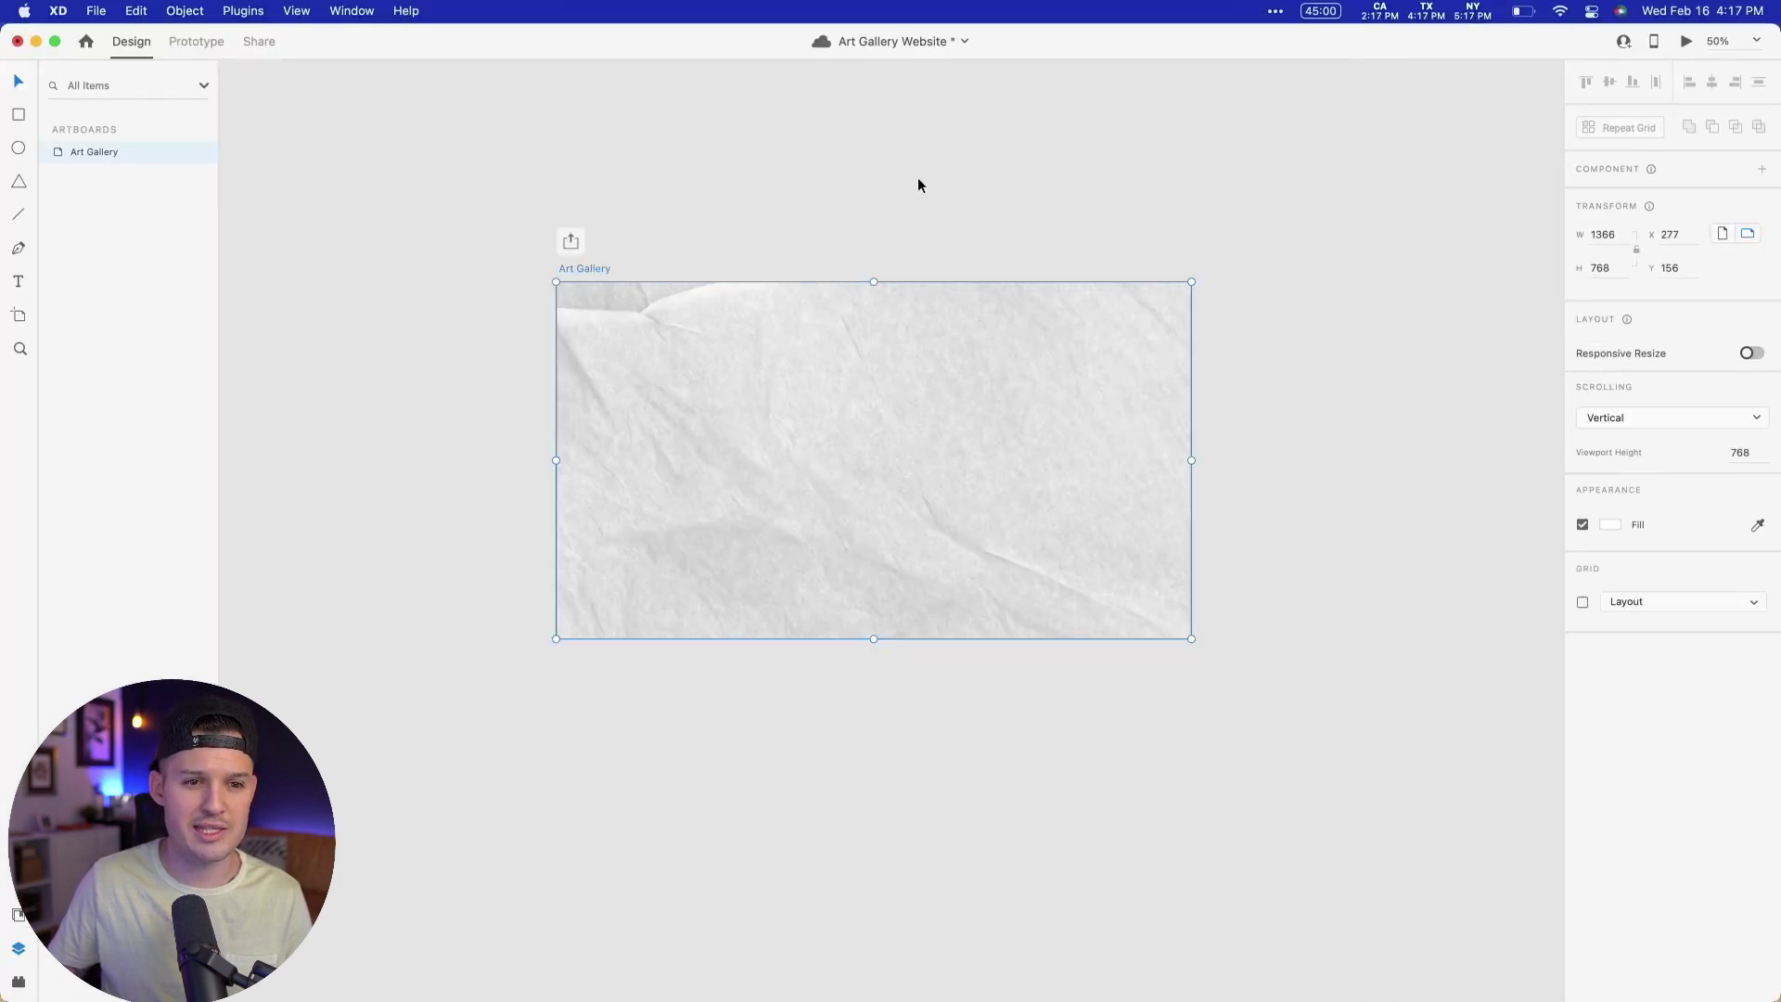
left_click(1684, 42)
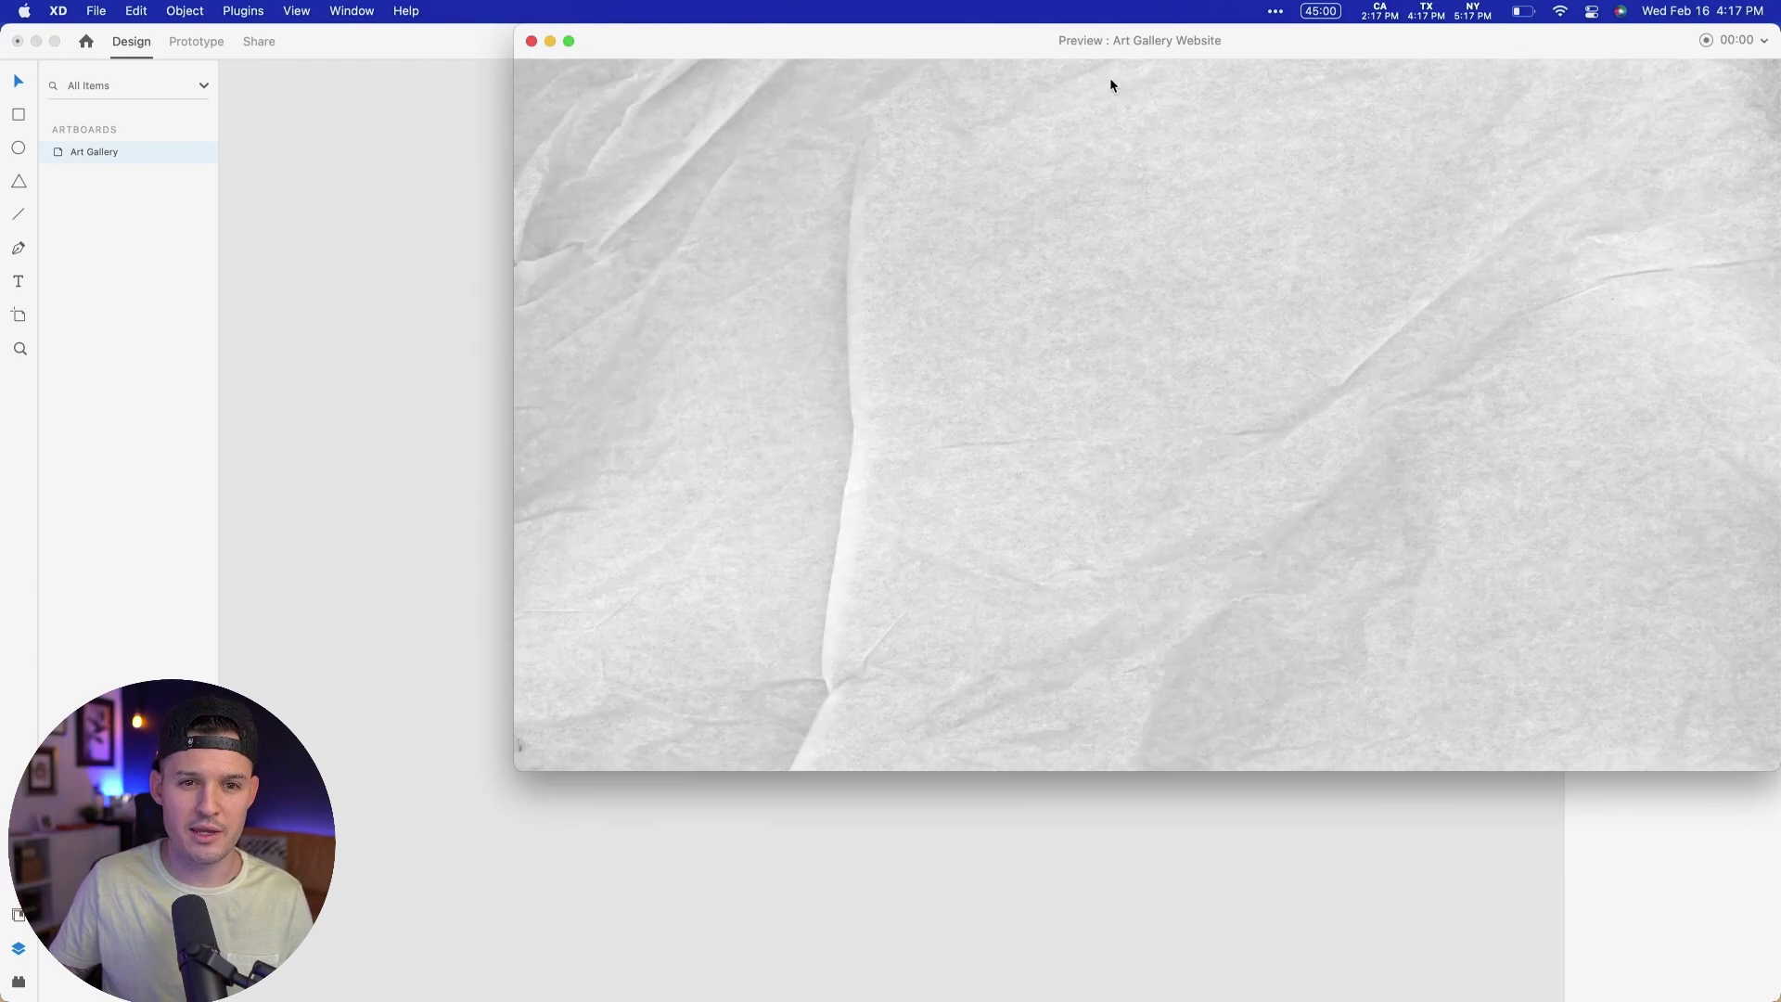
left_click_drag(1170, 42, 898, 113)
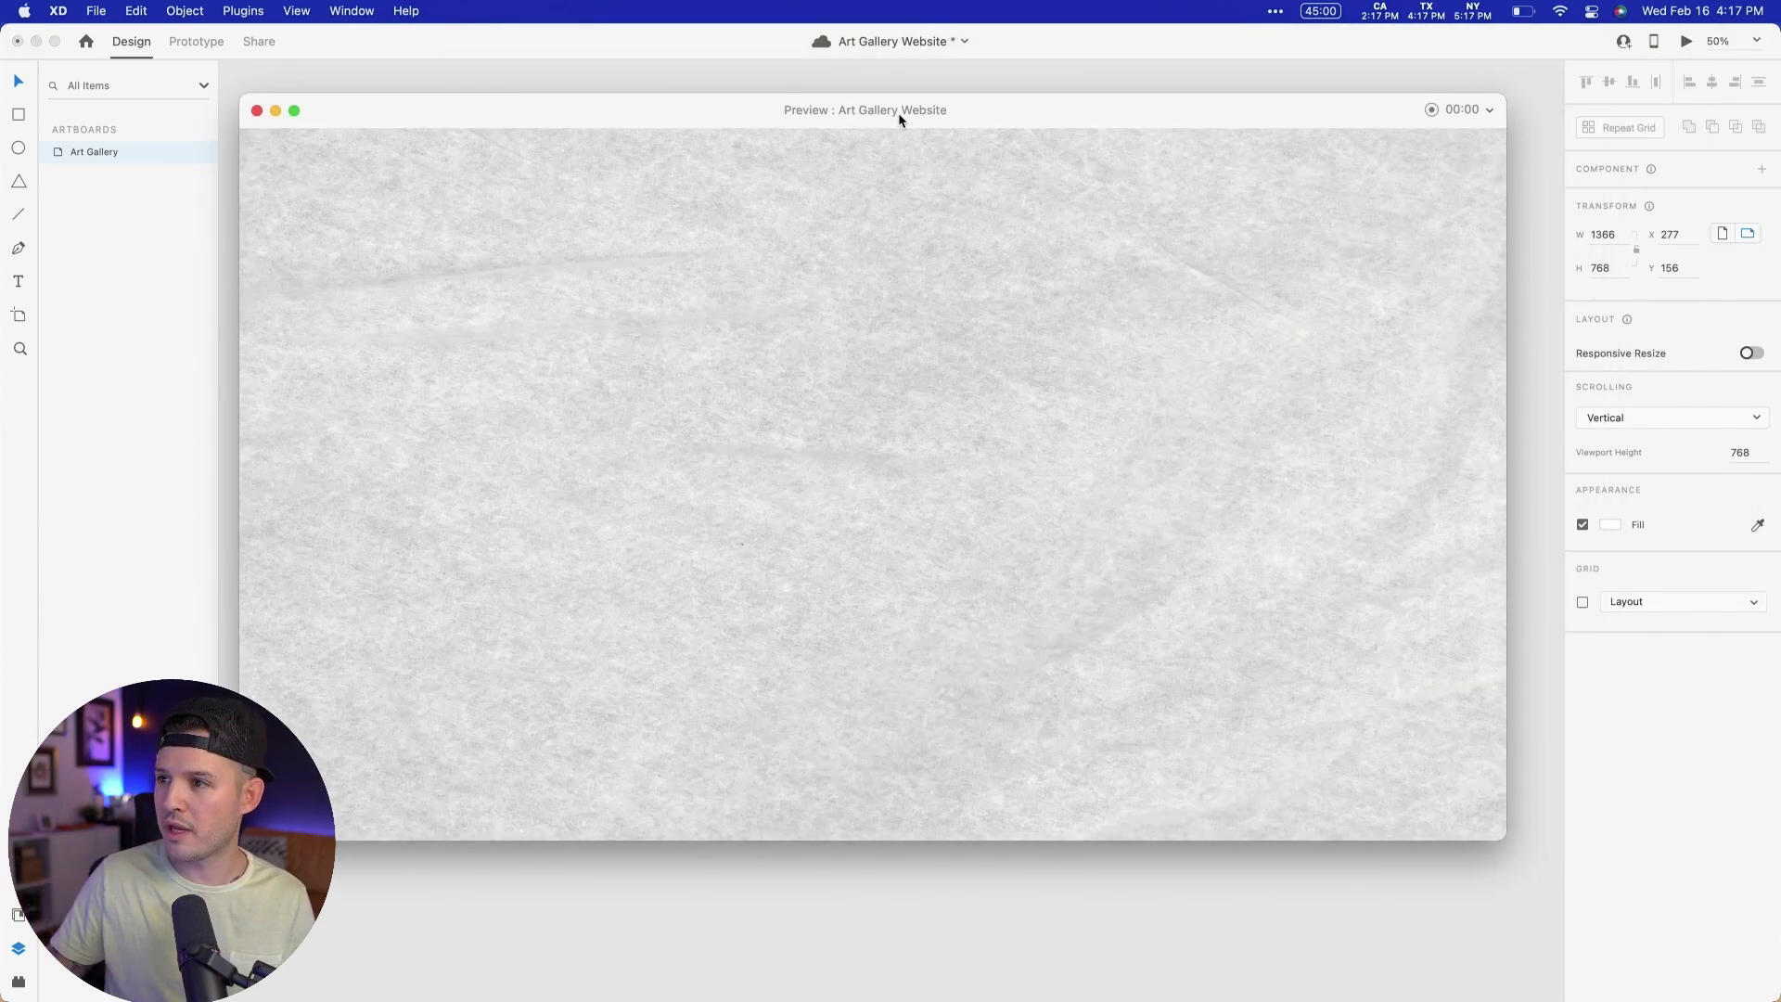
left_click(257, 110)
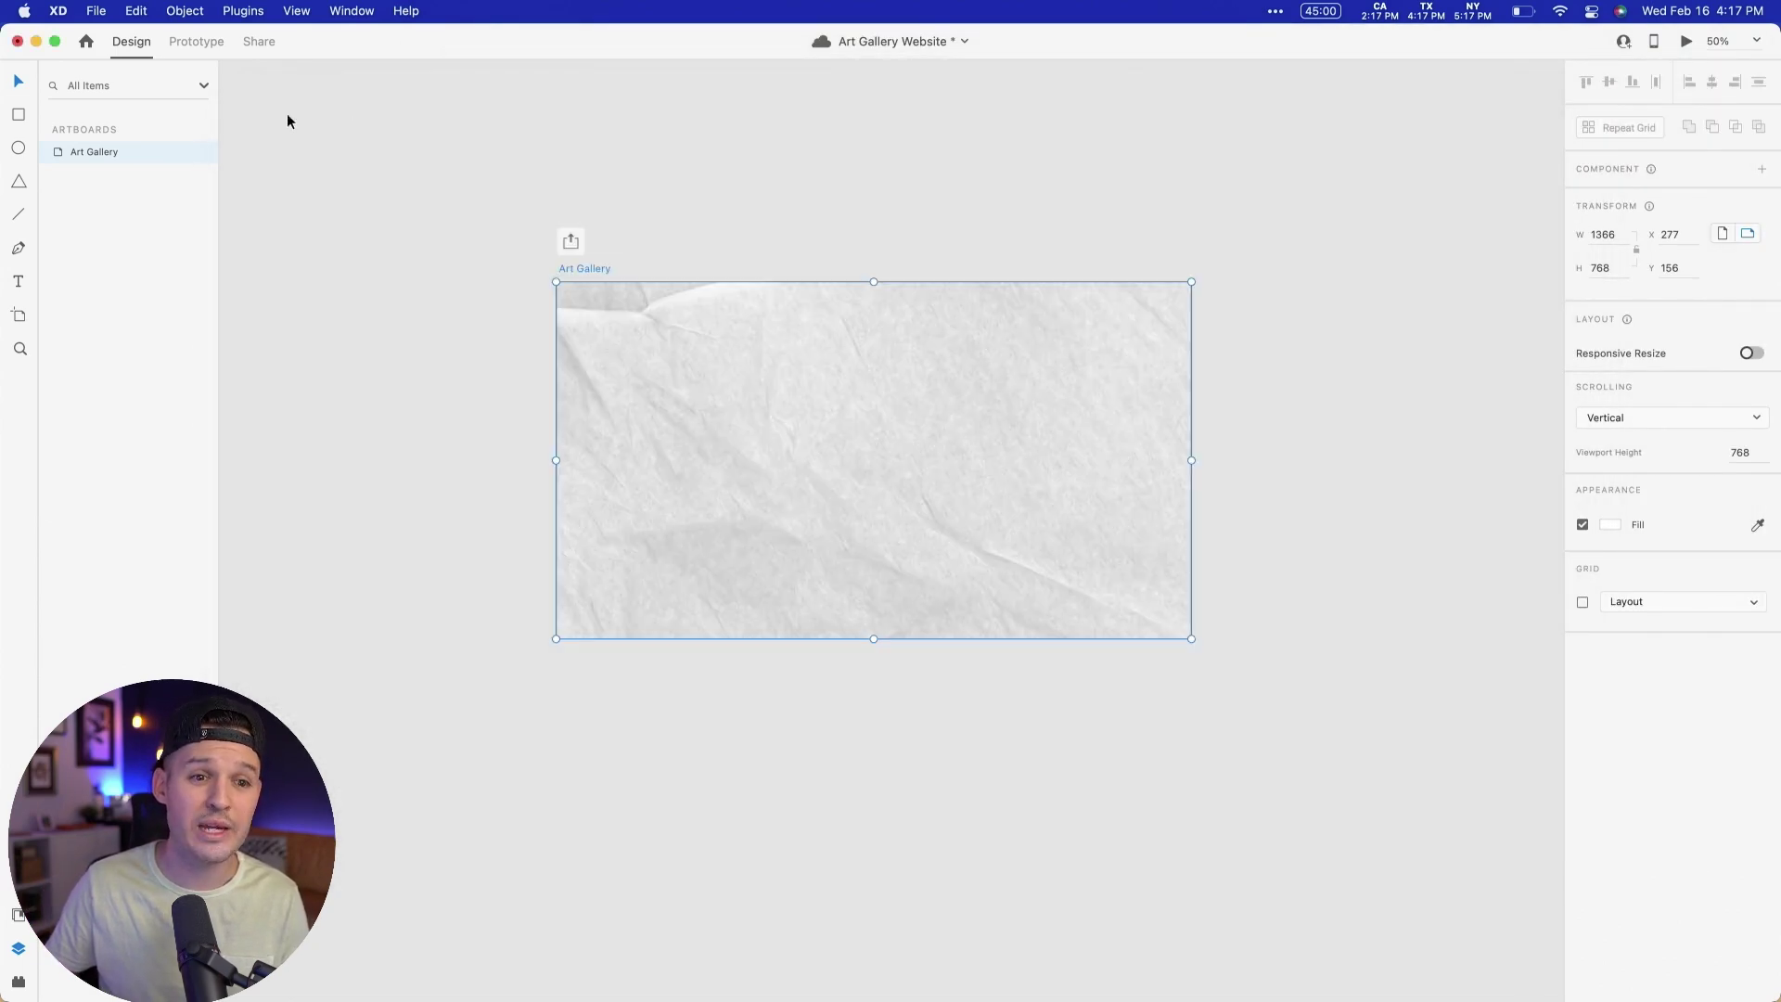
Step: Send the texture mask group behind the gallery content and fade it to 50% opacity
left_click(703, 177)
left_click(862, 366)
key("super+bracketleft")
key("super+bracketleft")
key("super+bracketleft")
key("super+bracketleft")
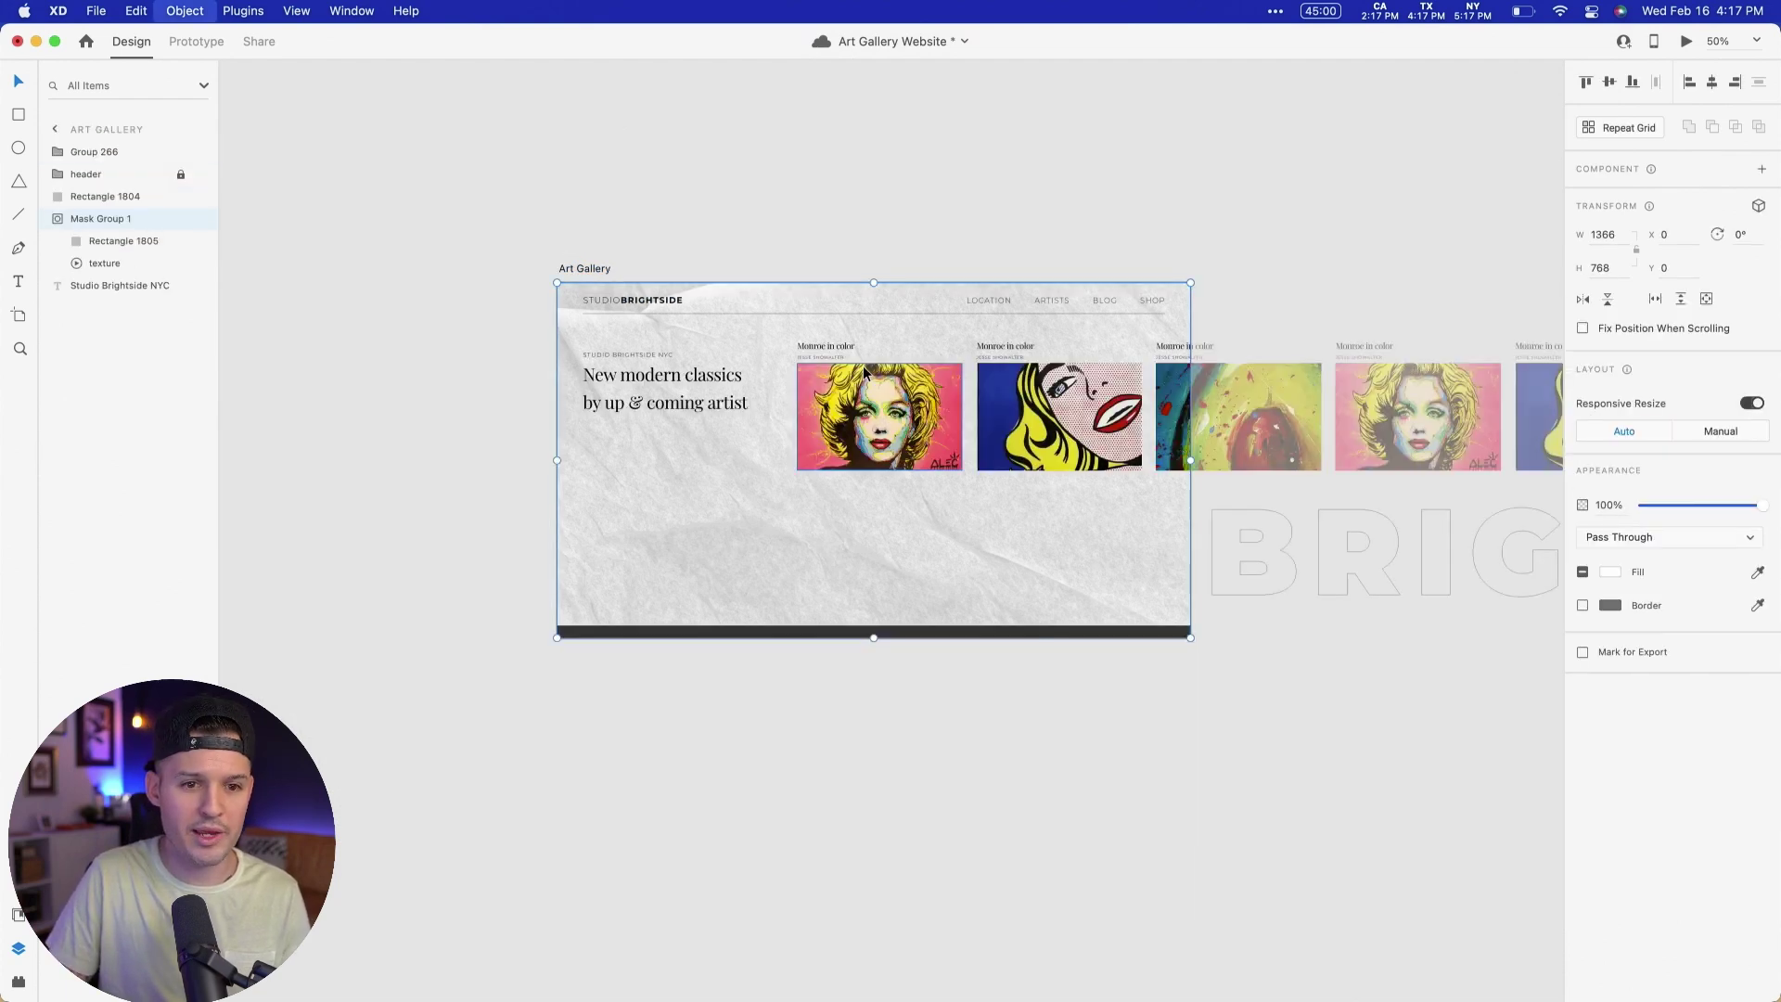
left_click_drag(1738, 512, 1699, 504)
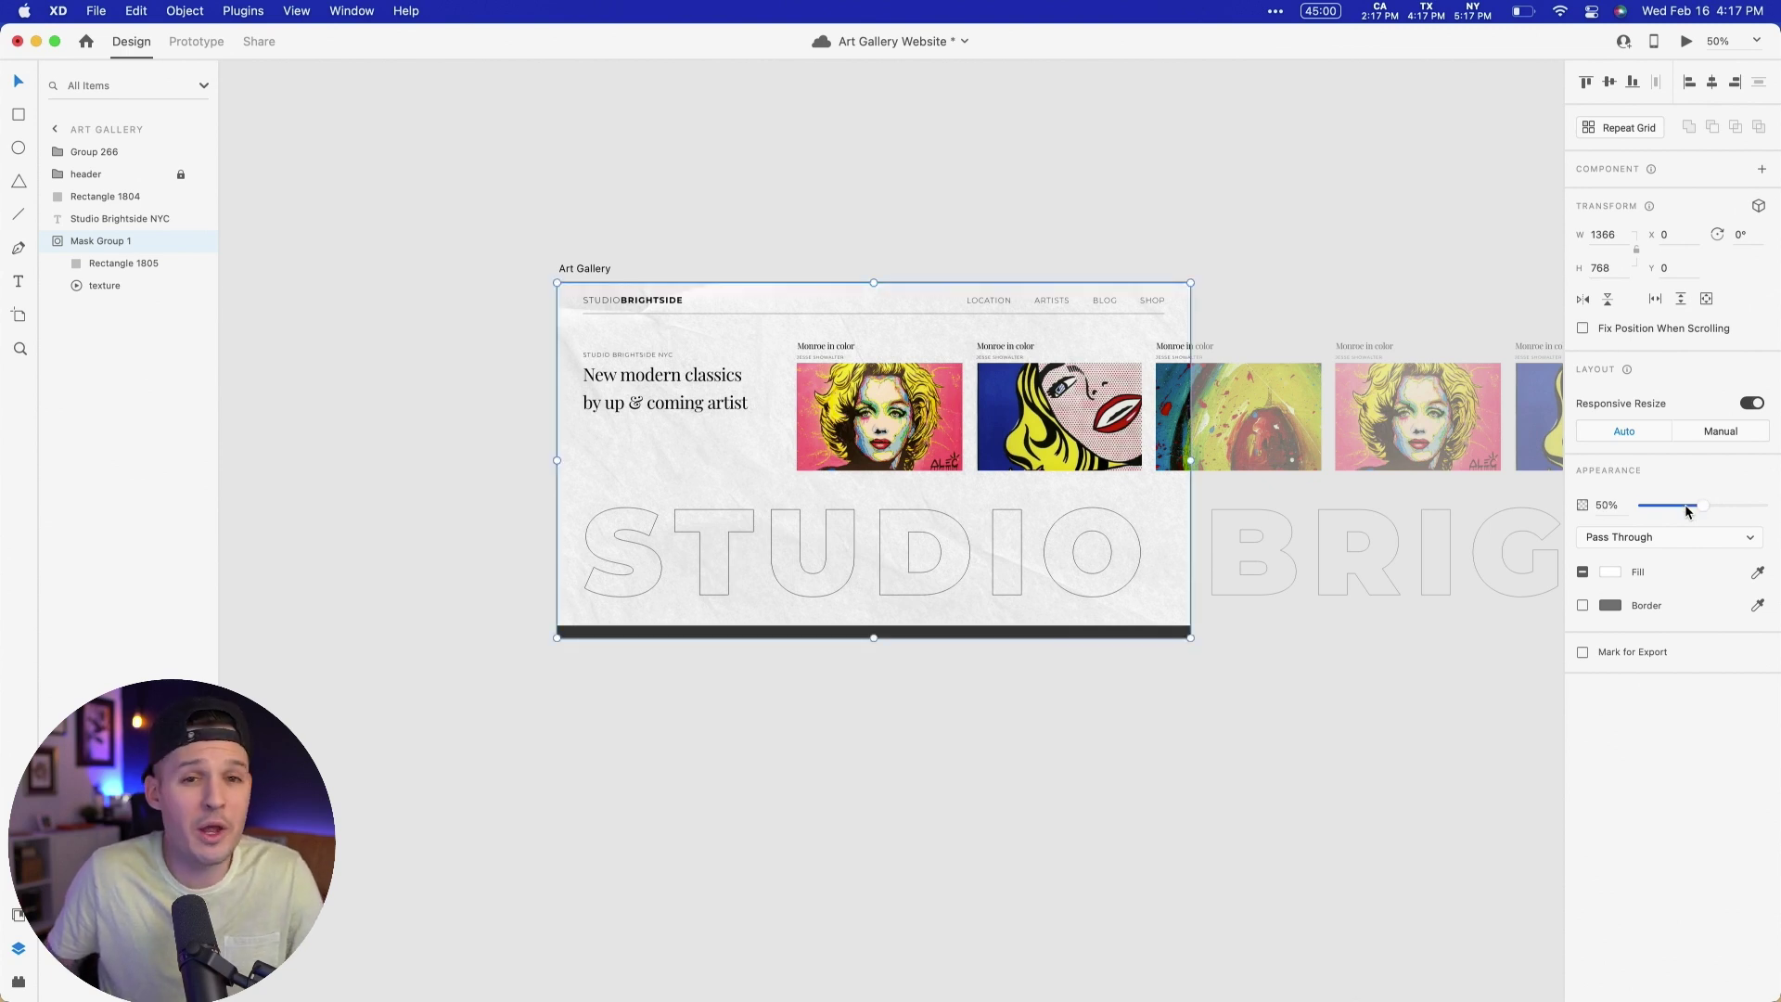
Step: Preview the gallery again with its textured background
left_click(1276, 115)
left_click(589, 271)
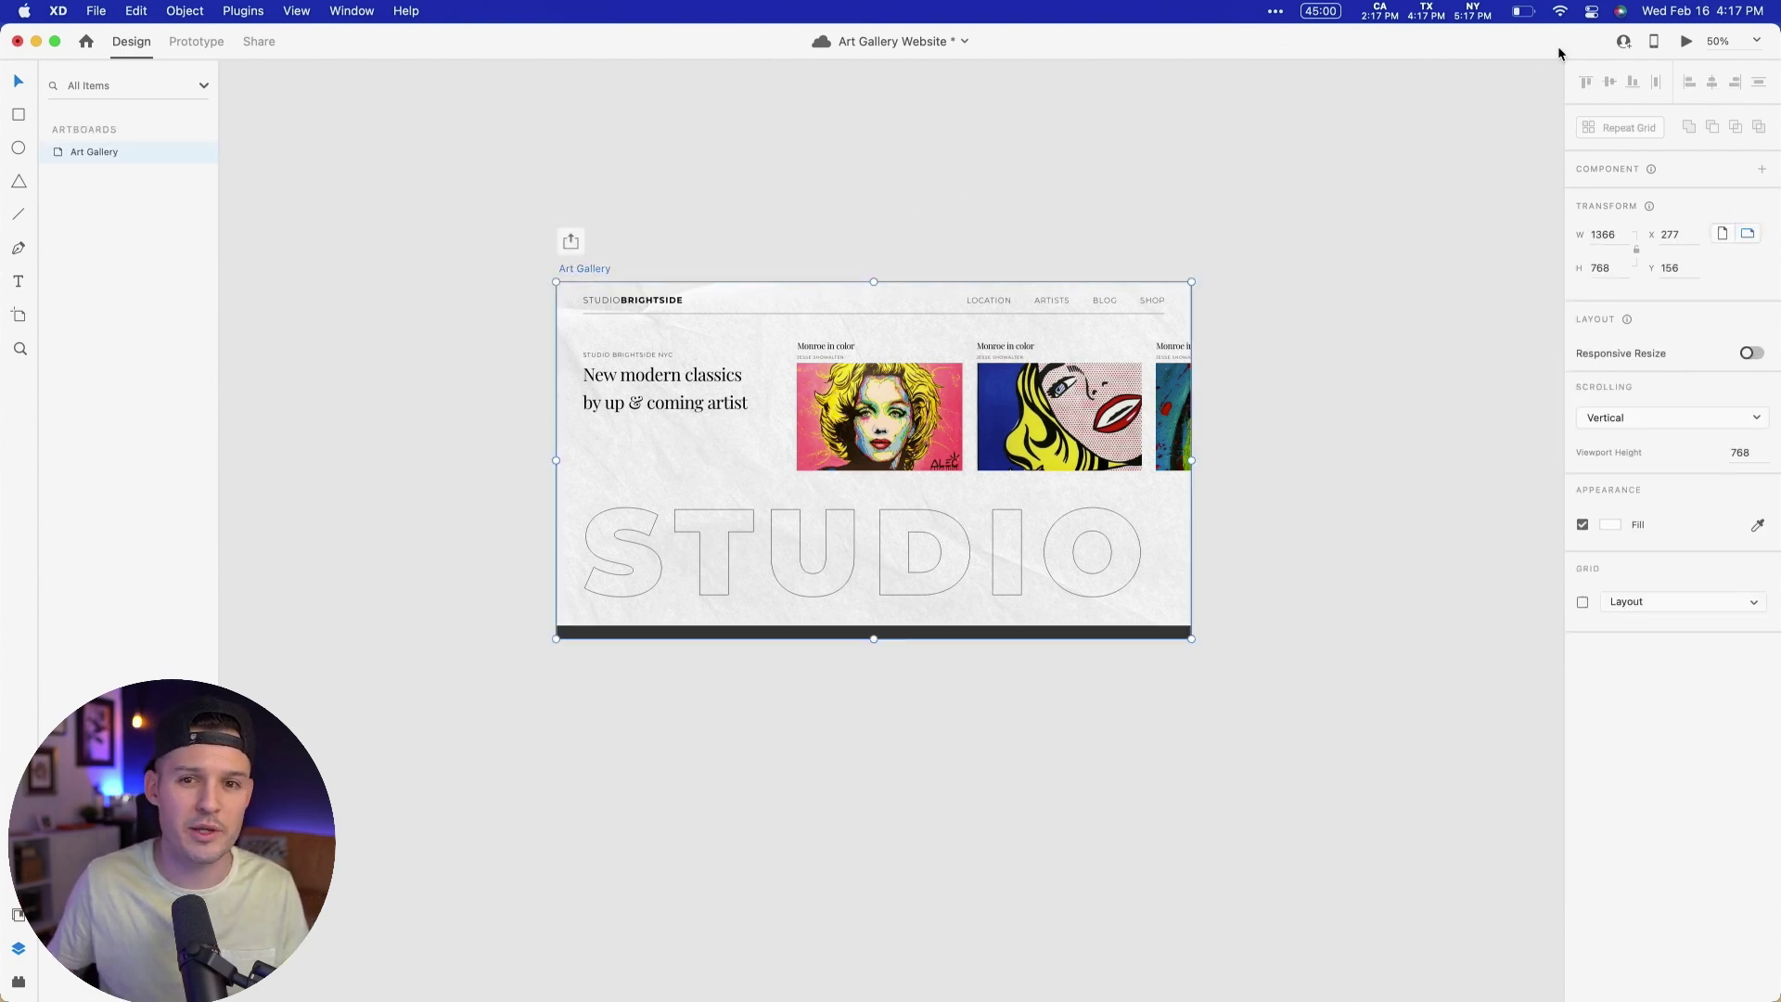
left_click(1685, 42)
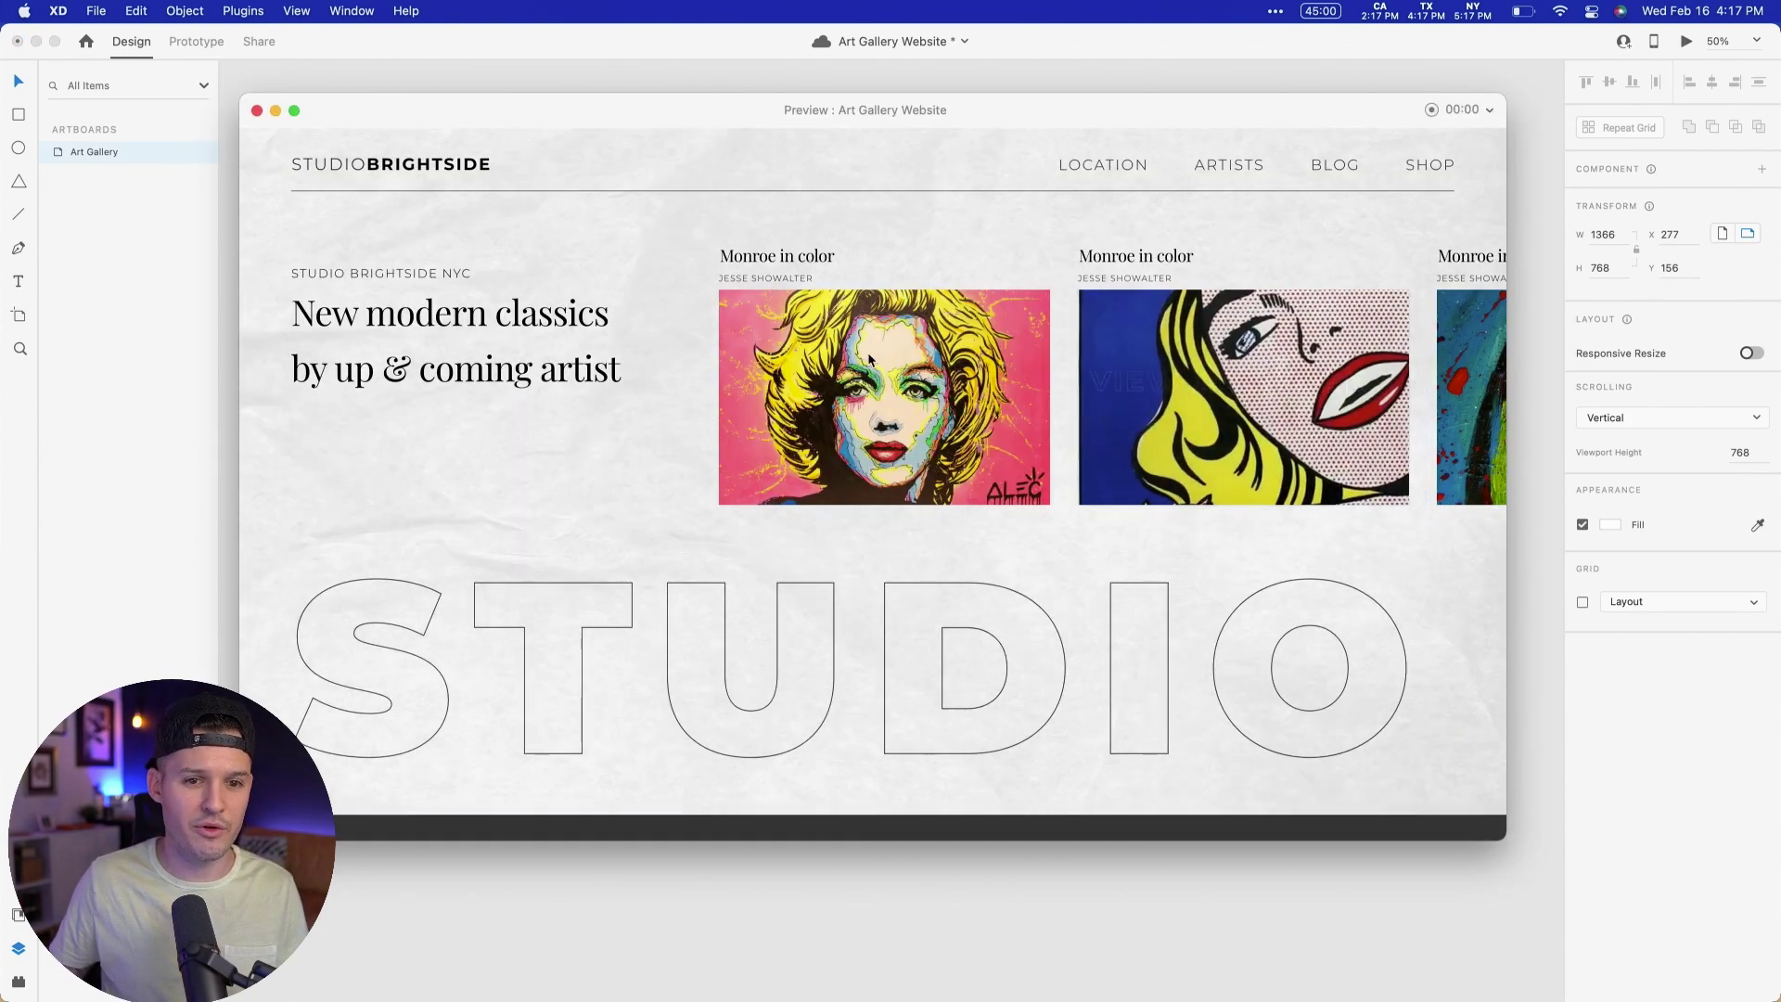
mouse_move(866, 353)
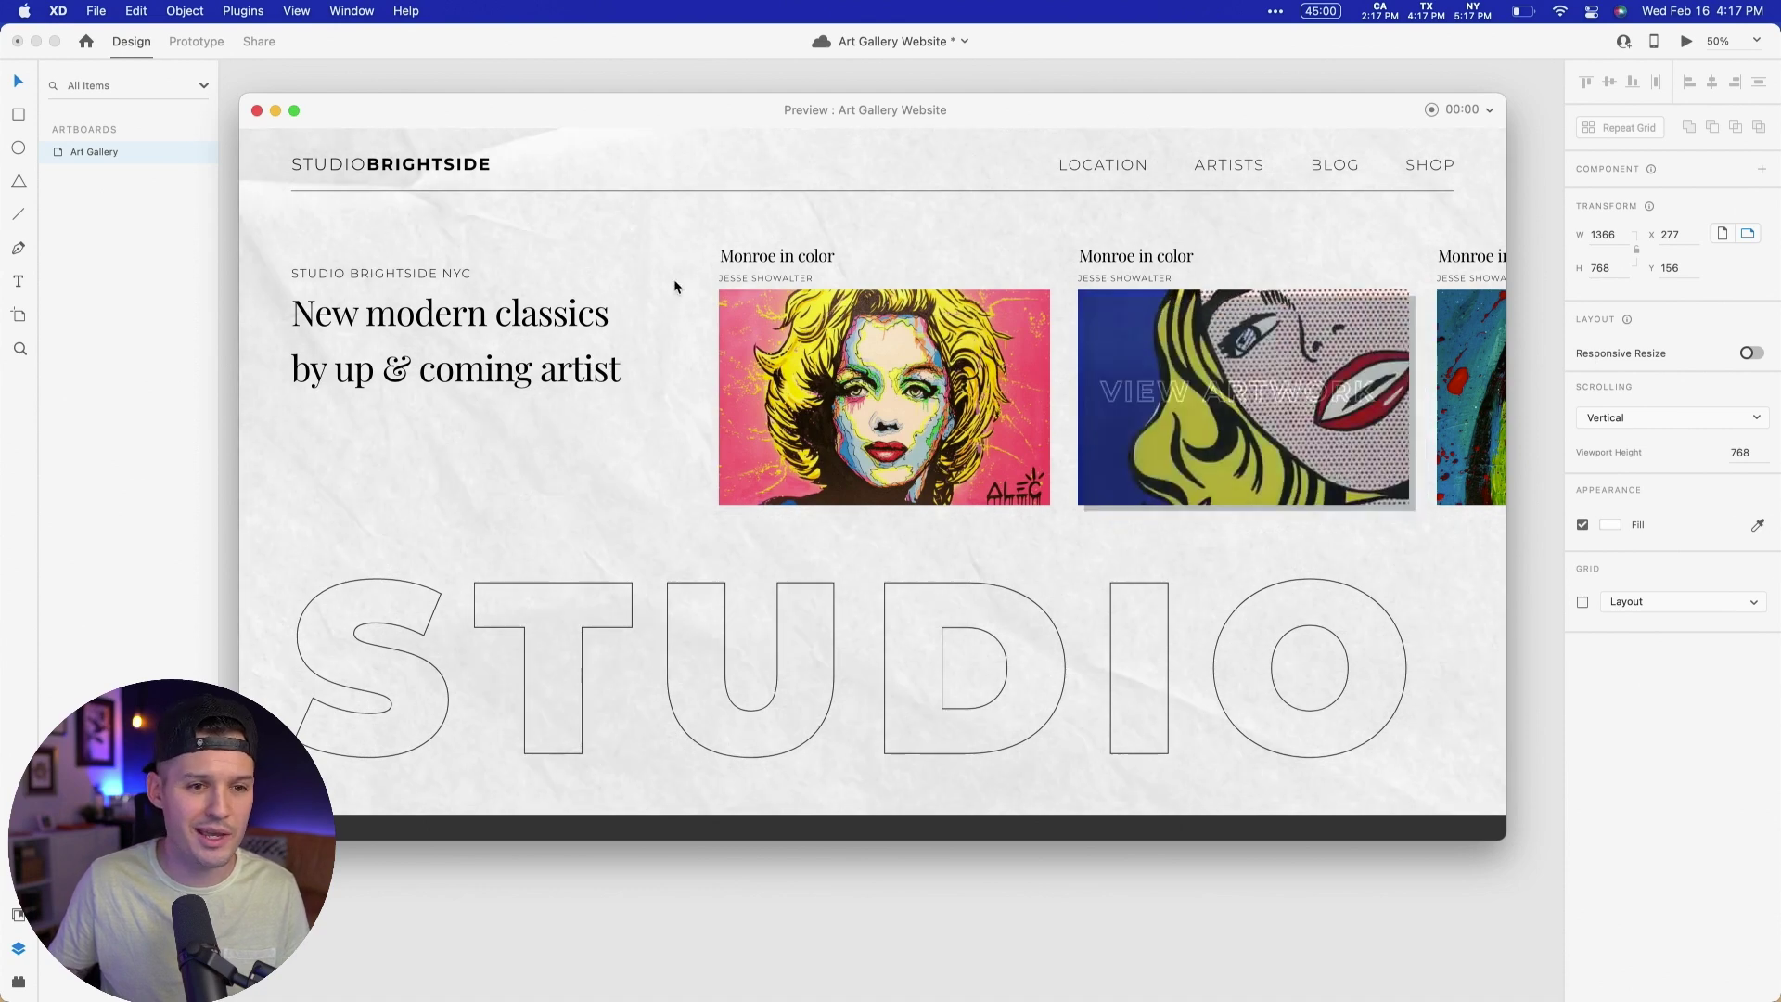
left_click(257, 110)
Step: Duplicate the Art Gallery artboard and shift its artwork row and outline lettering left
left_click(1283, 226)
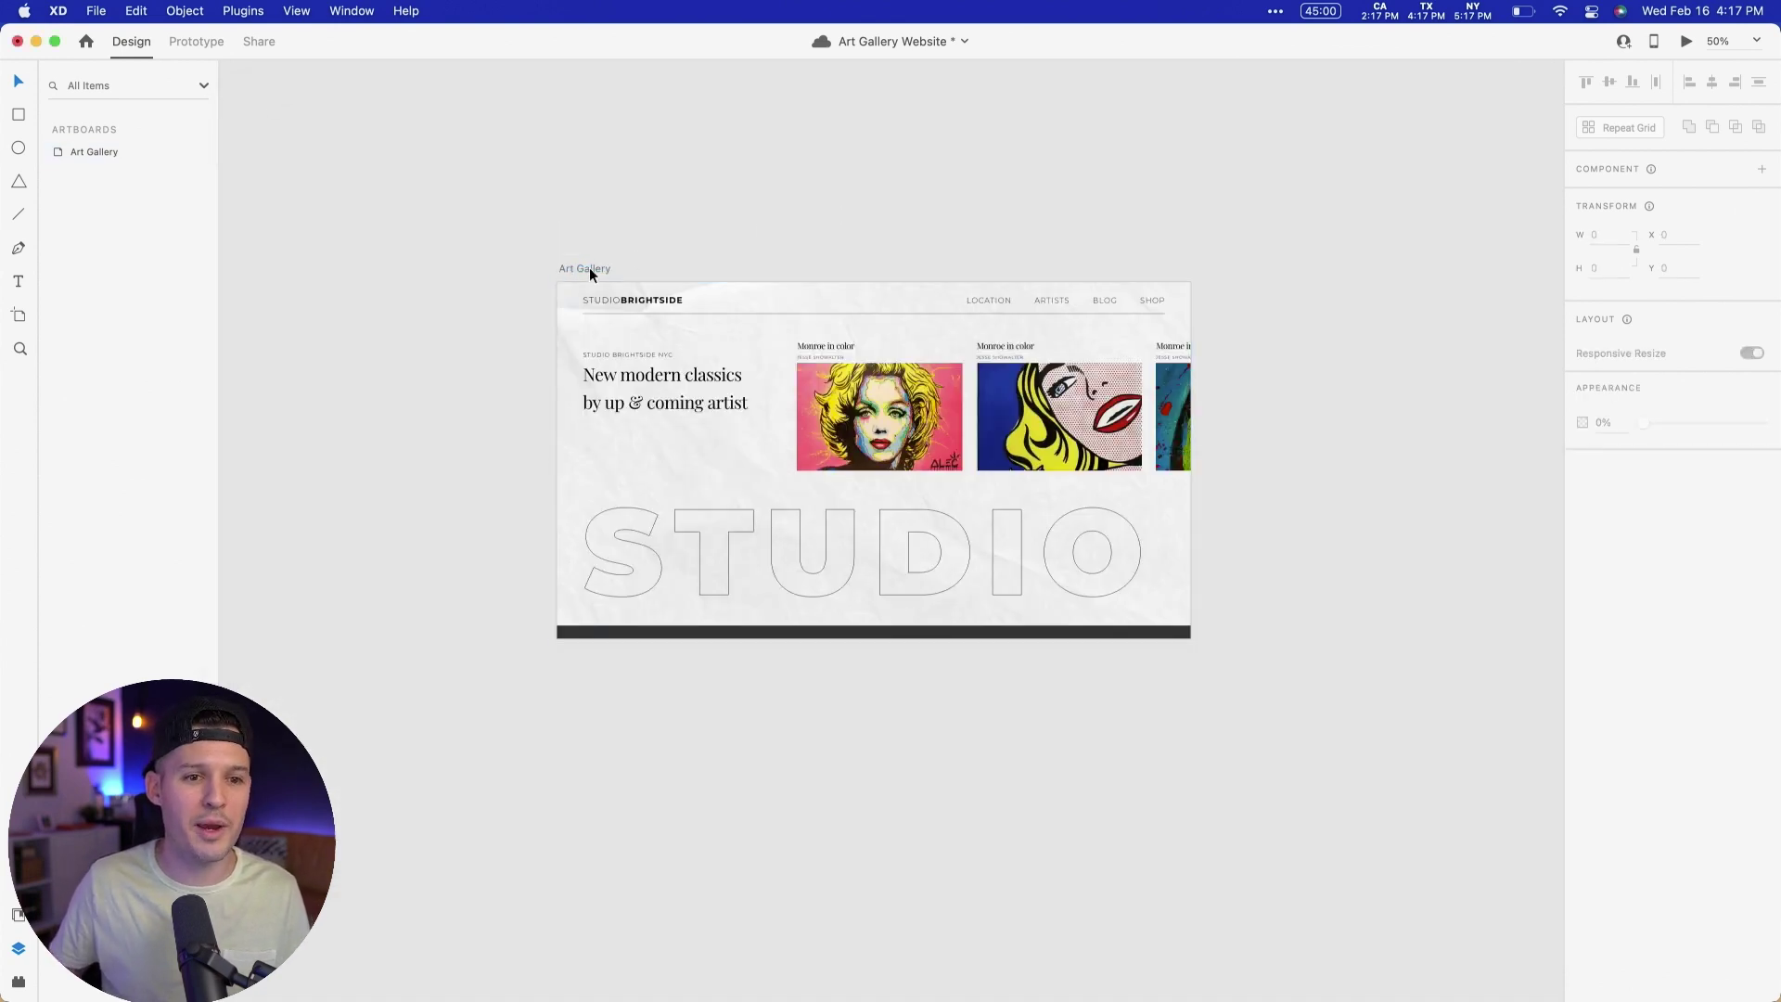
left_click_drag(587, 269, 1254, 275)
scroll(959, 167, "right", 5)
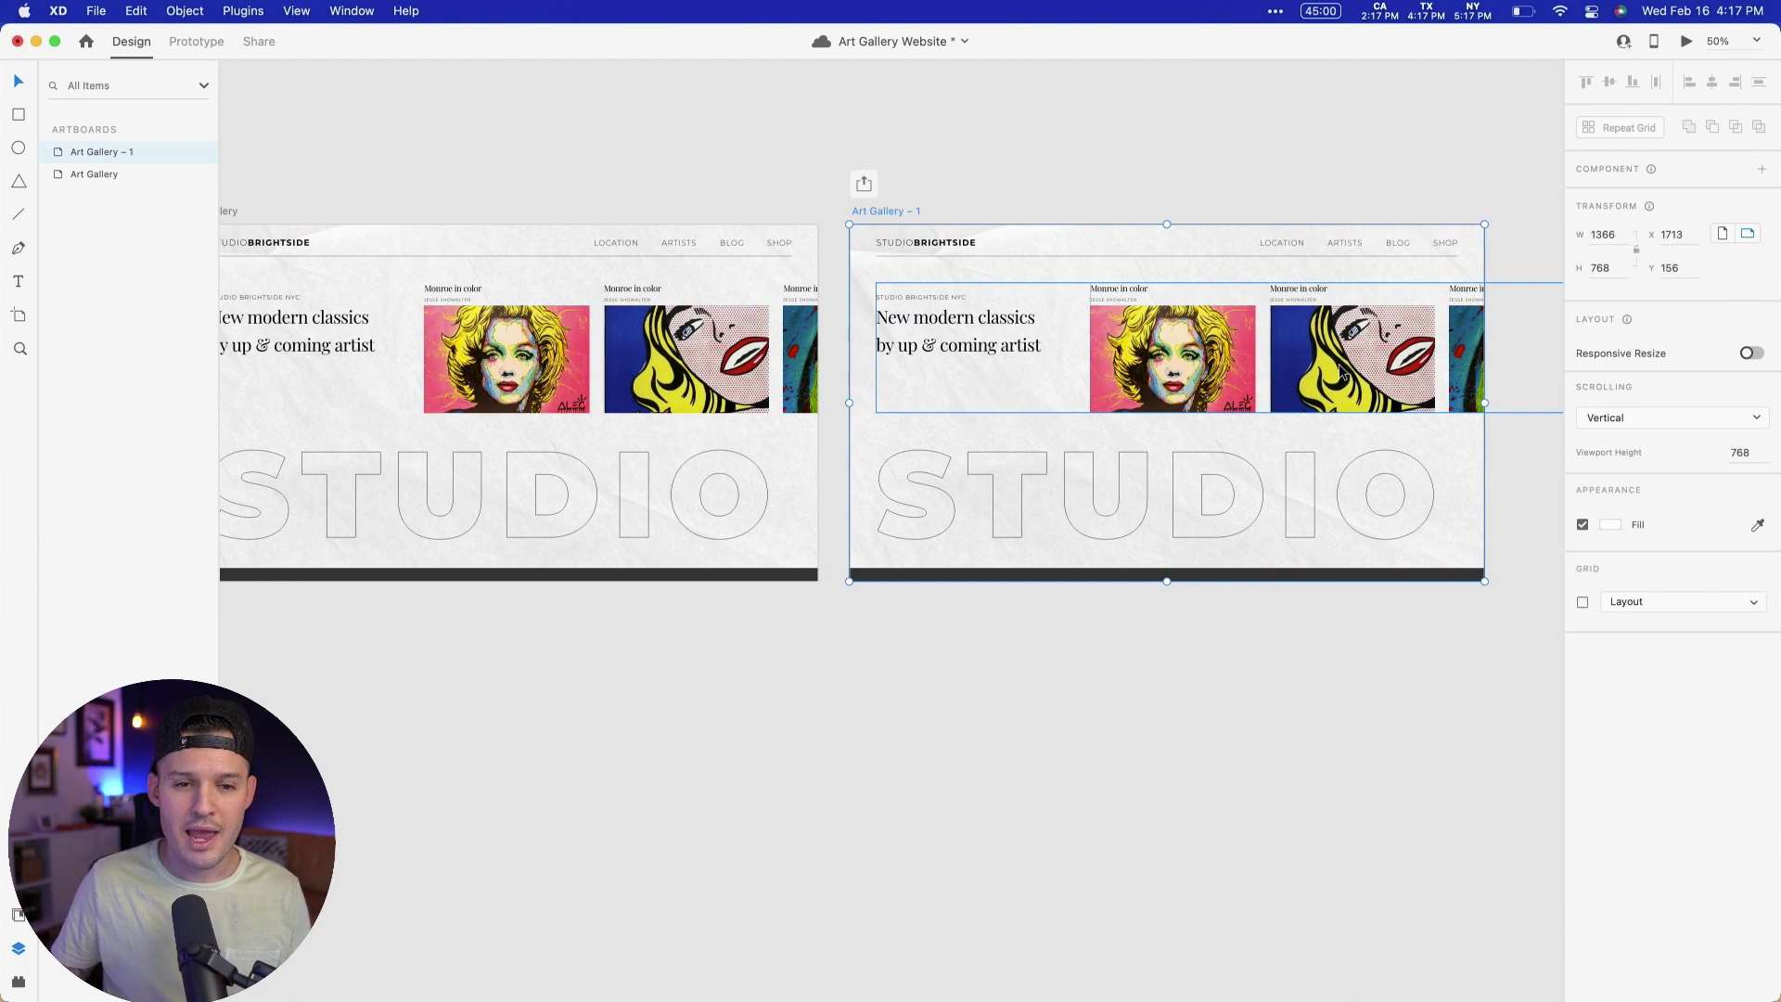
left_click_drag(1341, 373, 1022, 371)
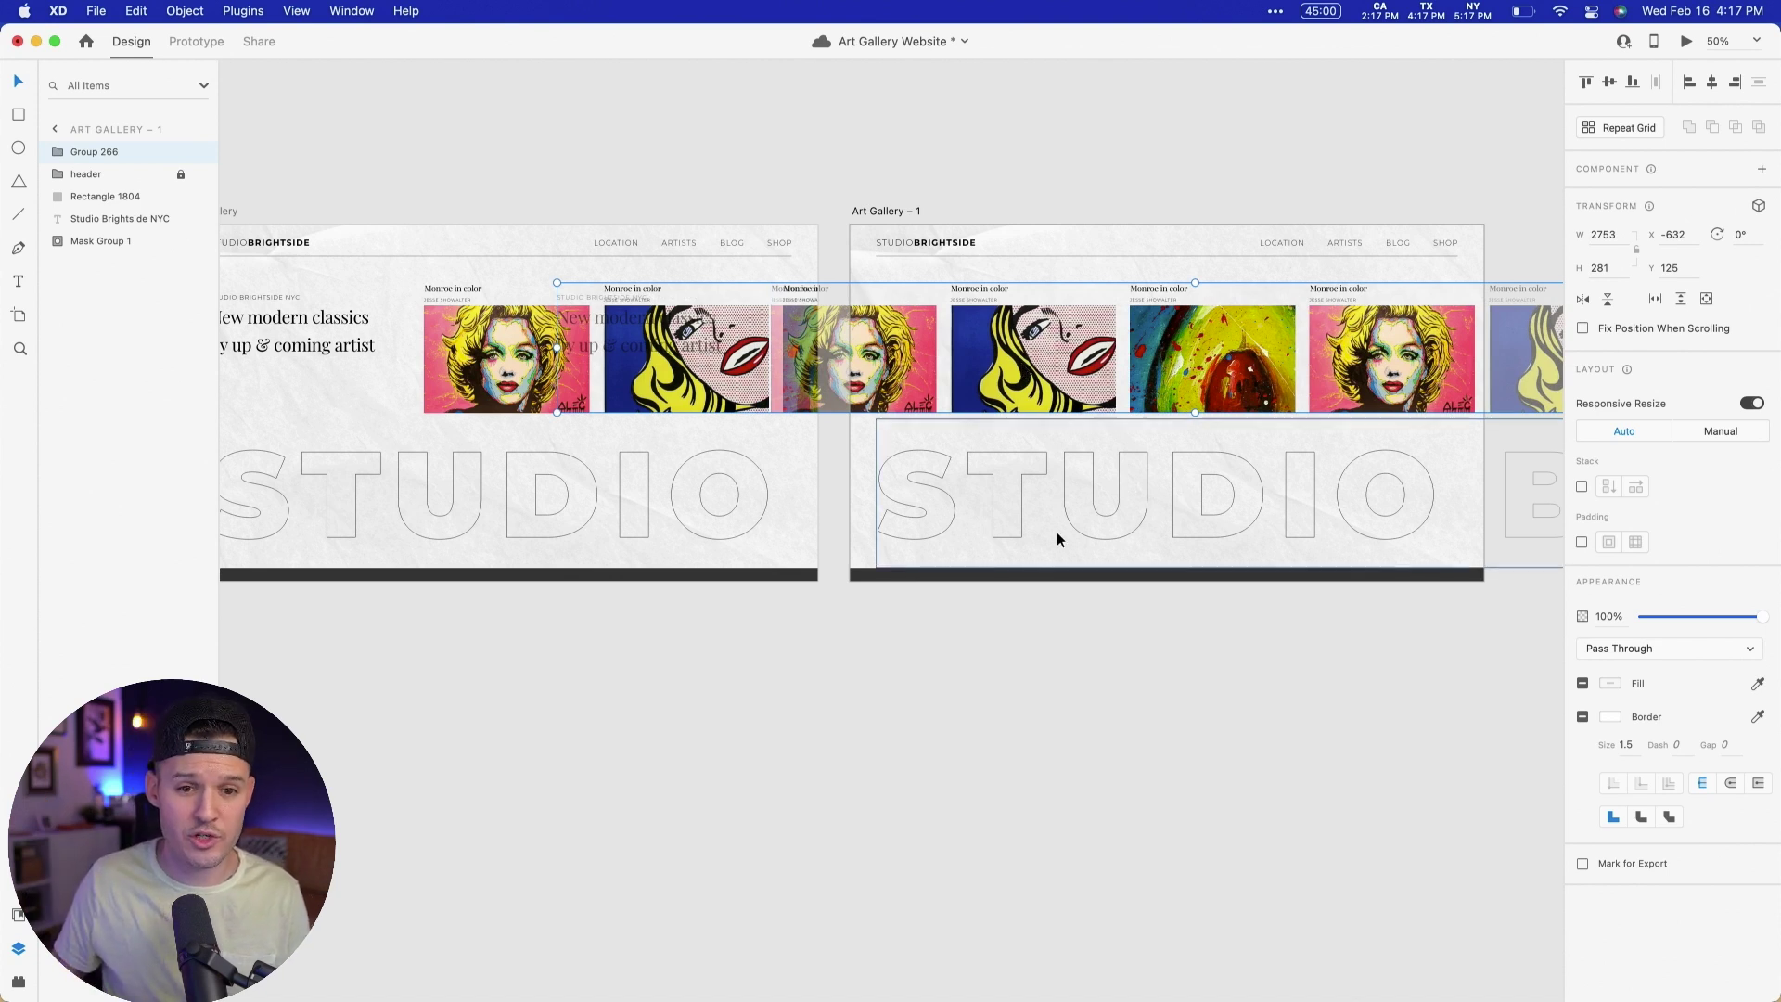
left_click_drag(1322, 480, 863, 498)
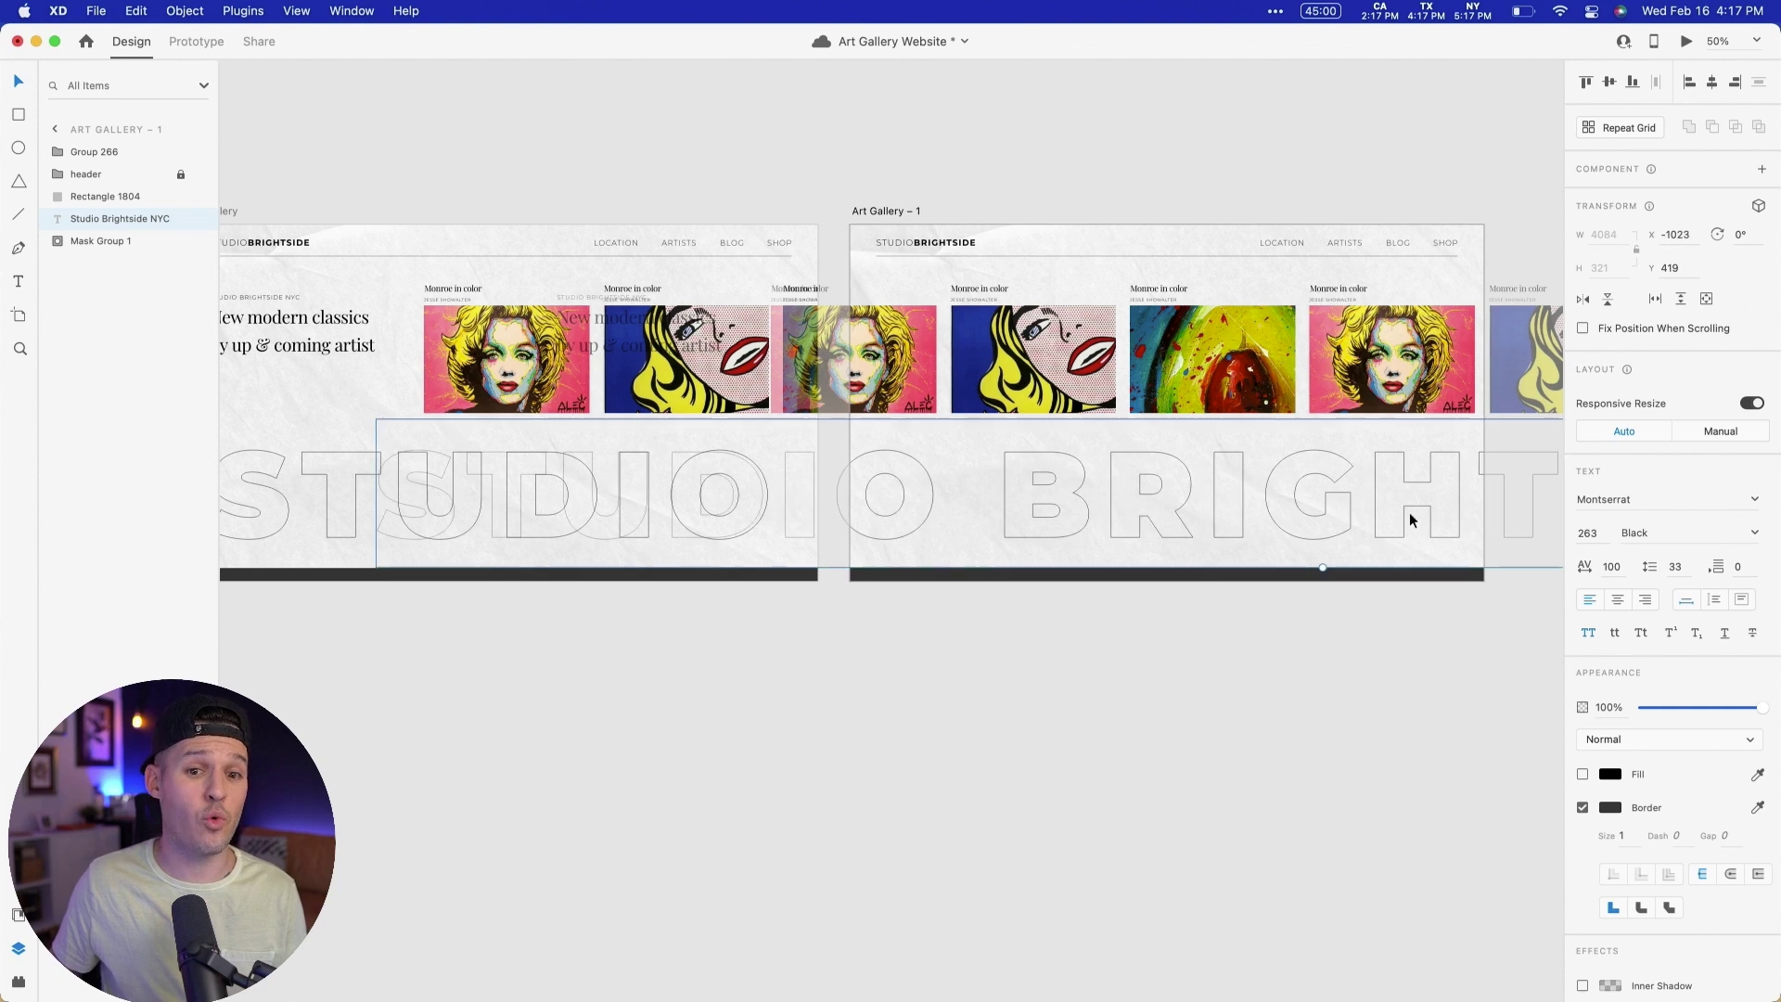
left_click_drag(1411, 517, 763, 502)
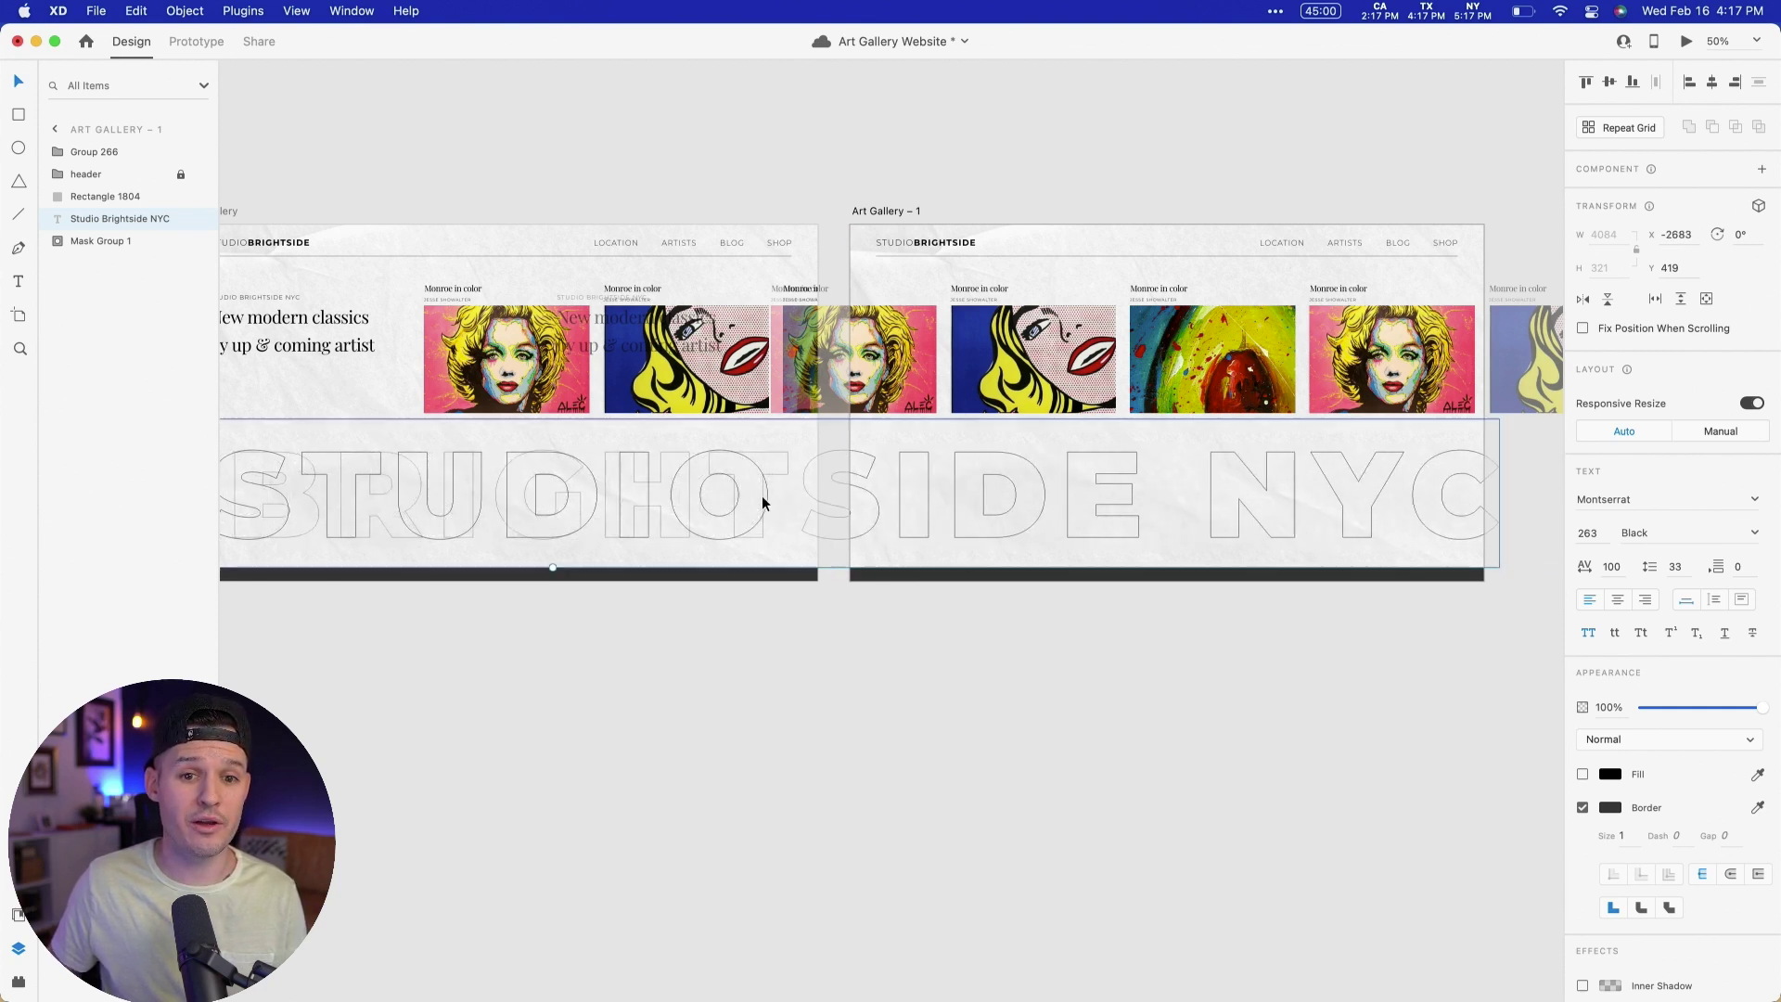
left_click_drag(996, 503, 1242, 503)
left_click(1125, 163)
Step: Duplicate Art Gallery – 1 and slide its artwork row and lettering further left to show NYC
left_click_drag(1084, 174, 829, 167)
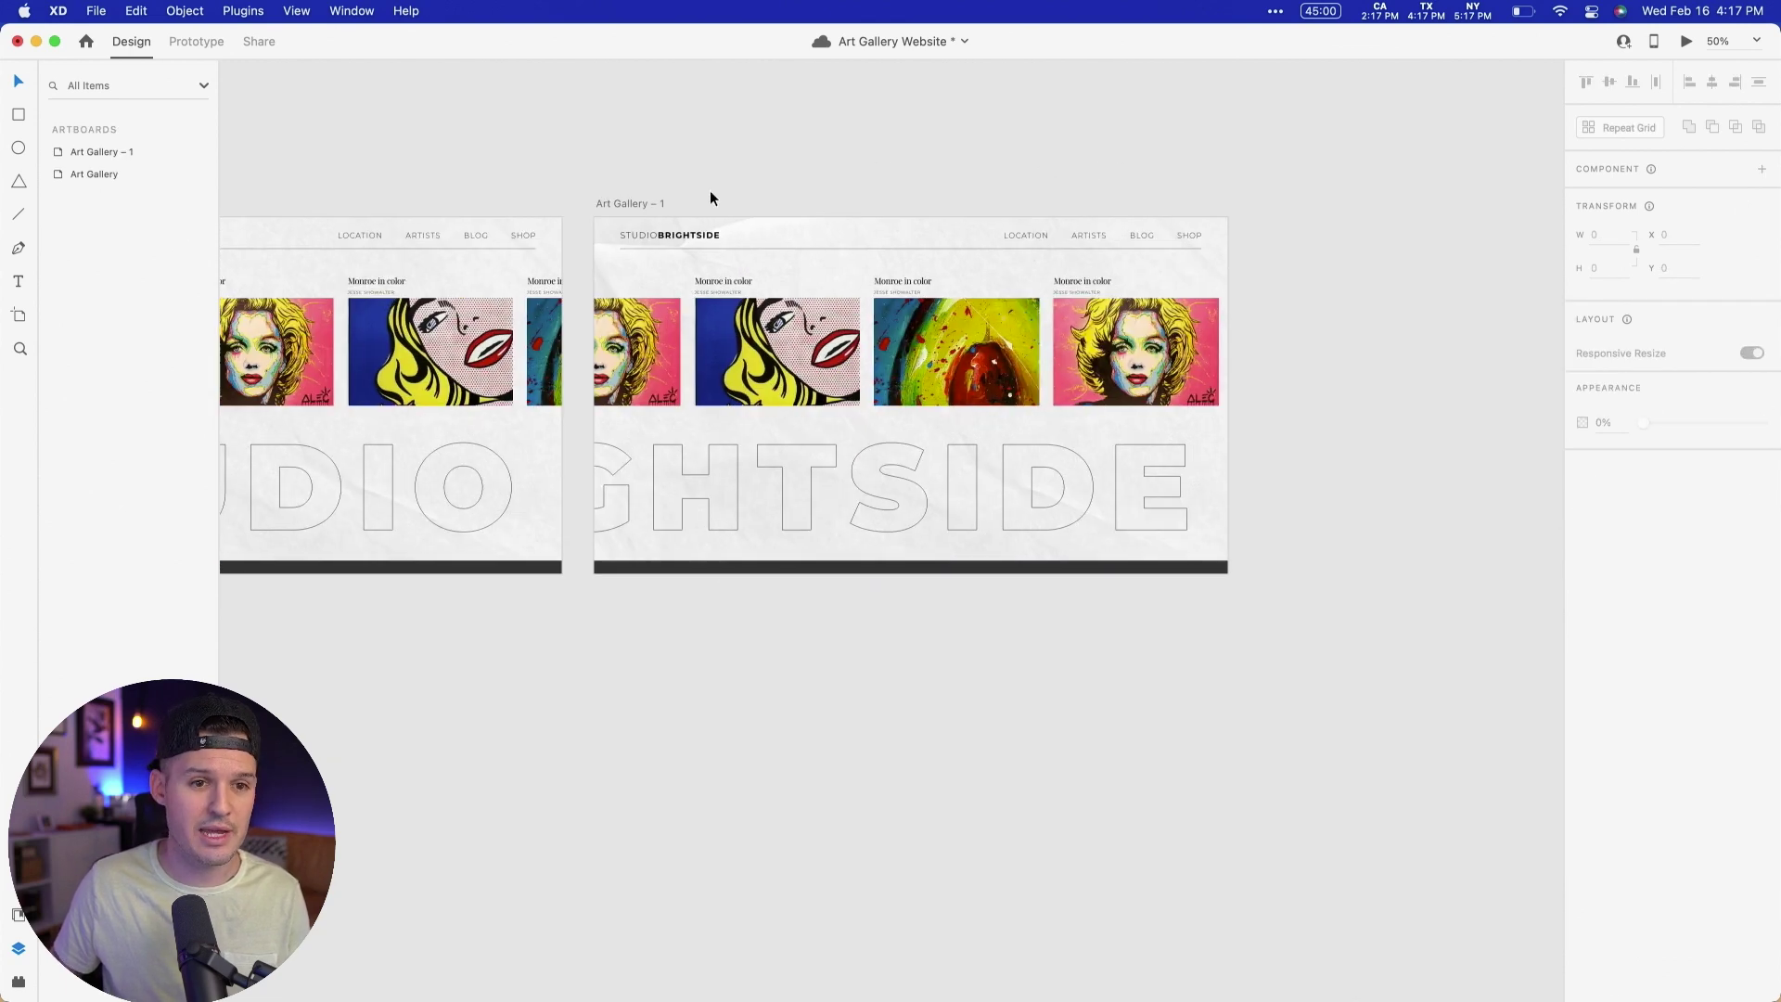
key("super+d")
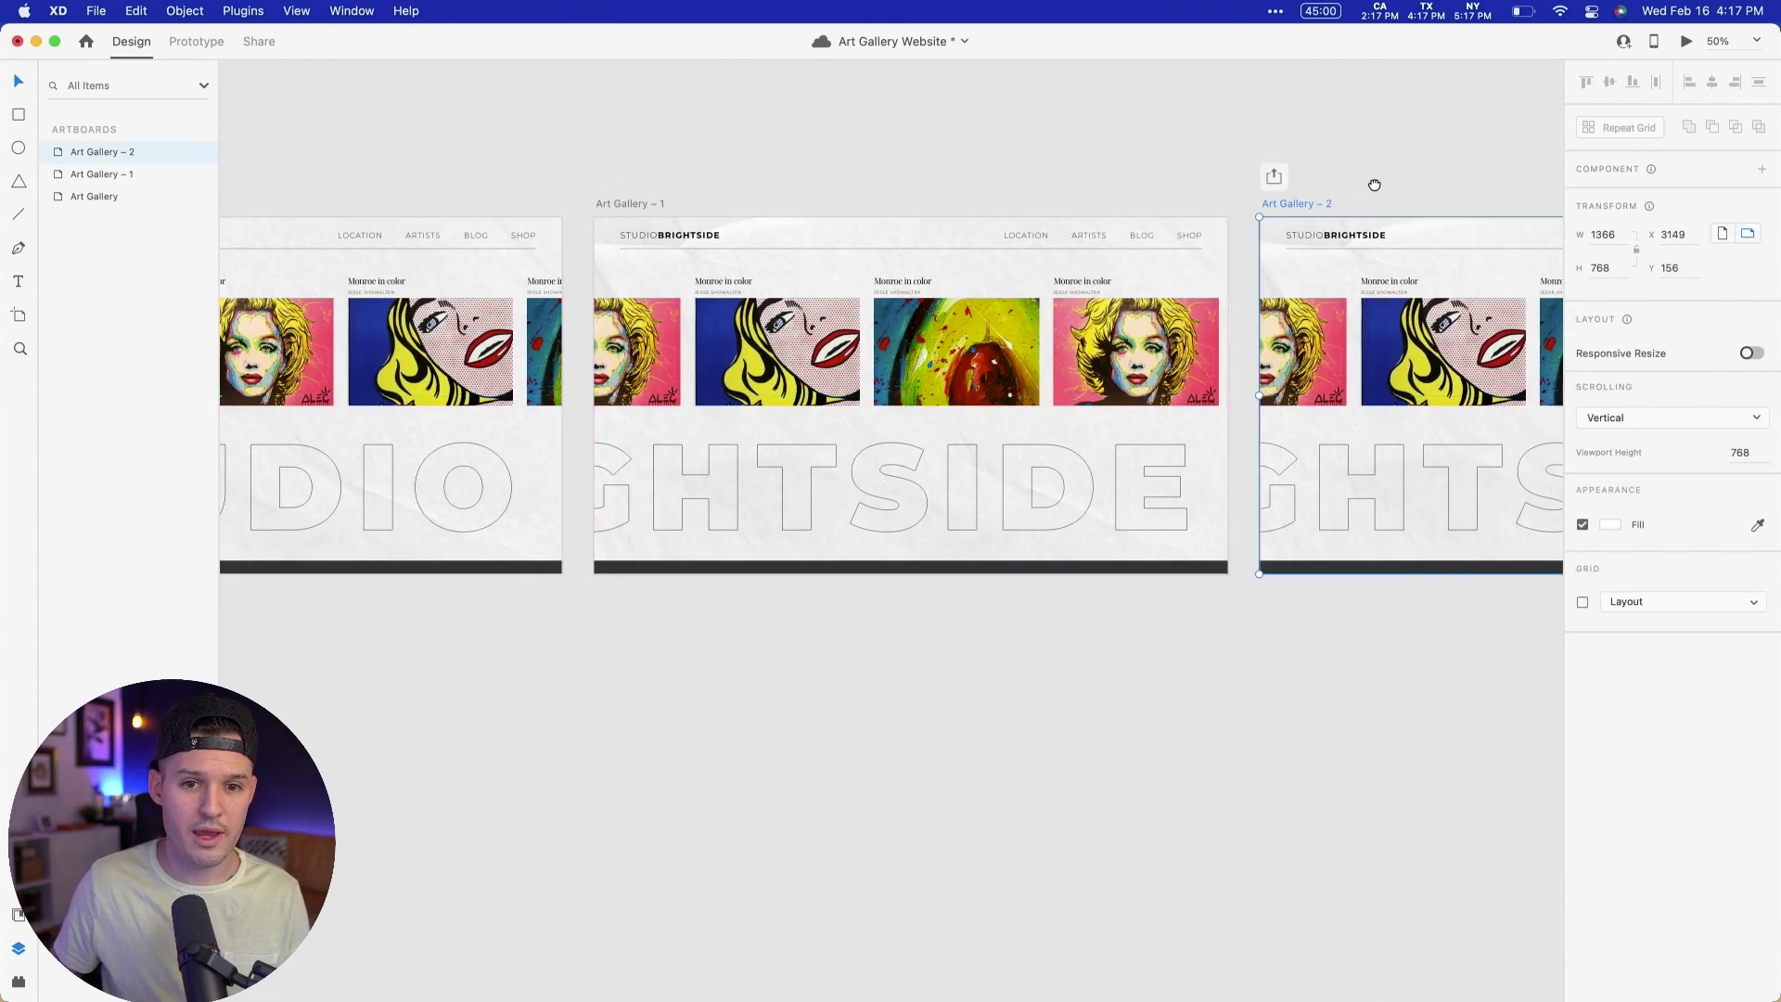
scroll(1055, 435, "right", 10)
left_click_drag(1094, 352, 727, 348)
left_click_drag(1118, 492, 906, 476)
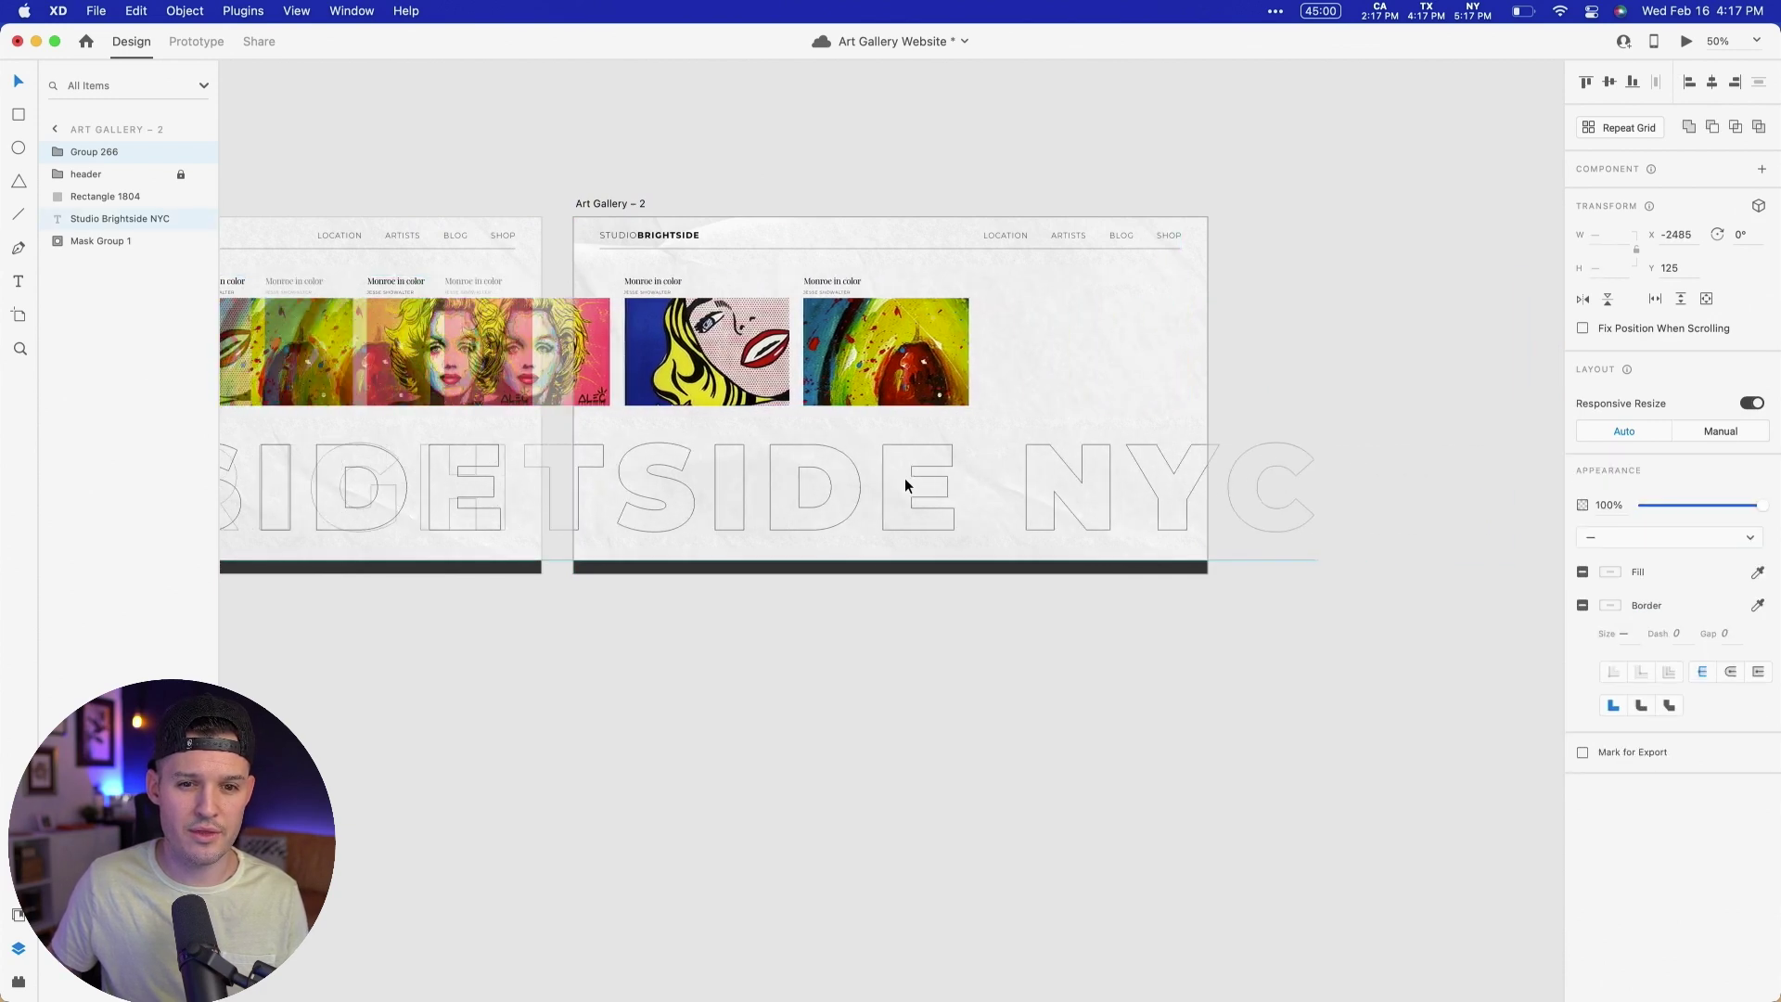
key("super+z")
left_click(1049, 676)
left_click_drag(1070, 473, 725, 473)
left_click(747, 679)
scroll(1185, 719, "left", 12)
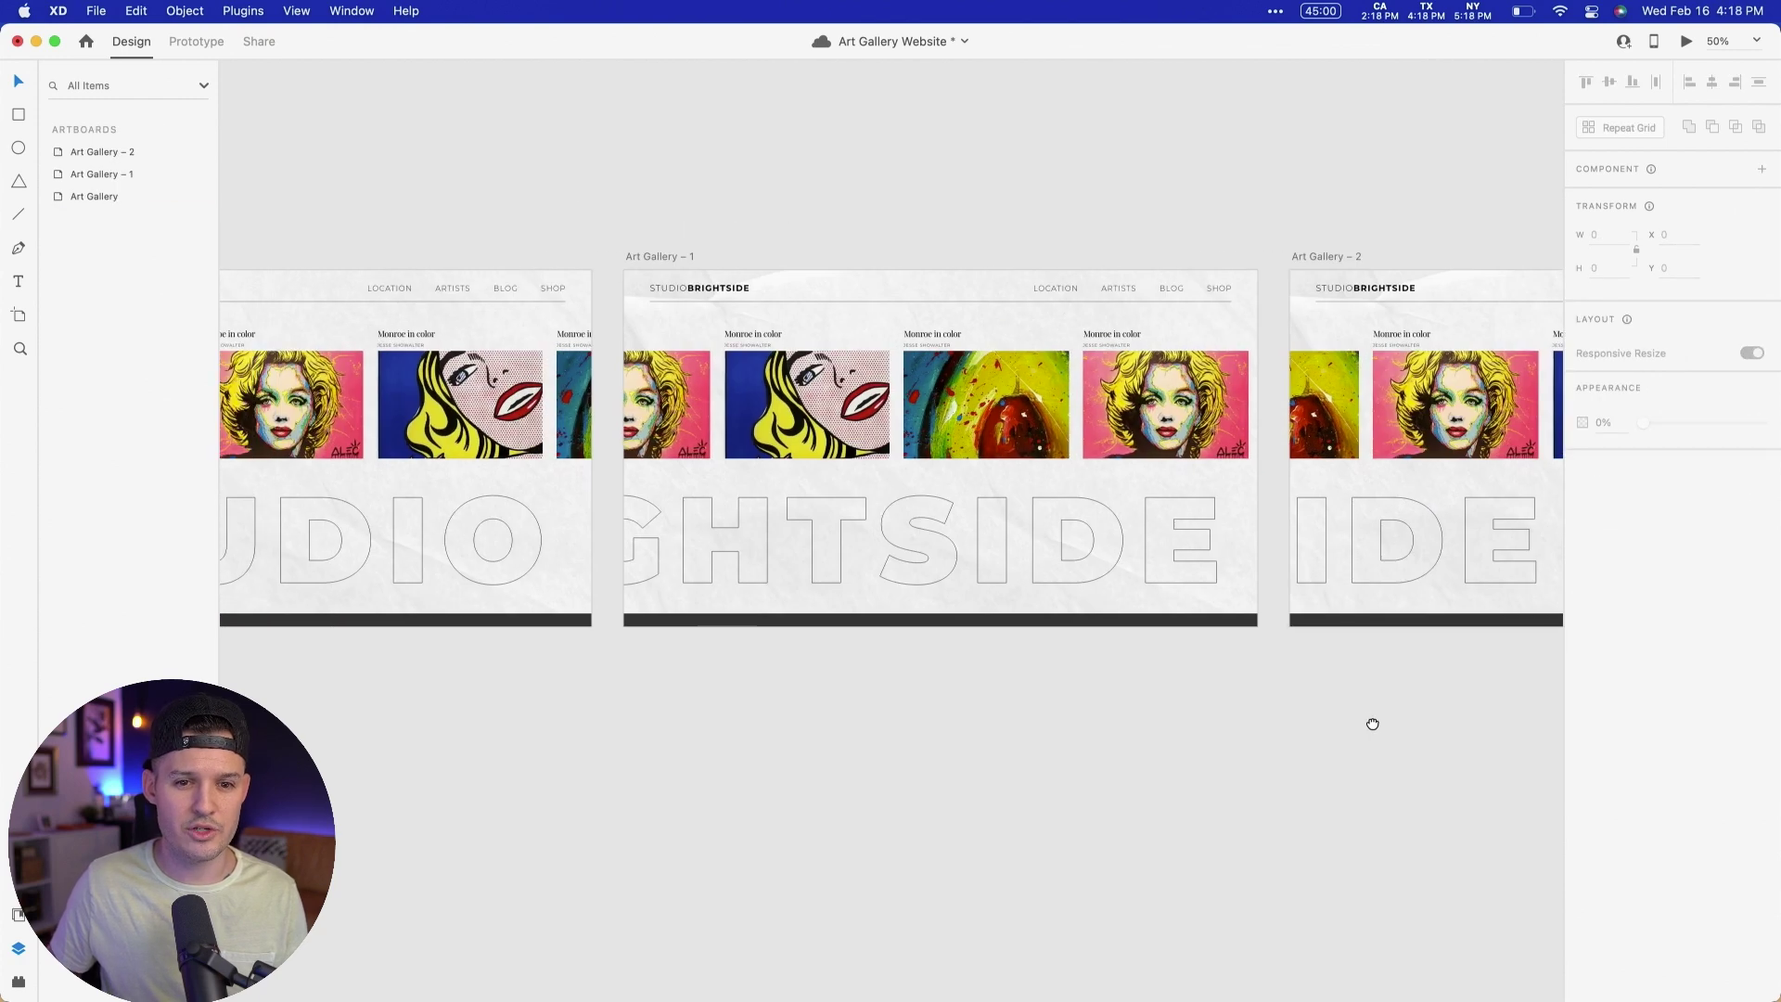
Step: Stagger the three artboards diagonally, raising the original Art Gallery above the copies
key("z")
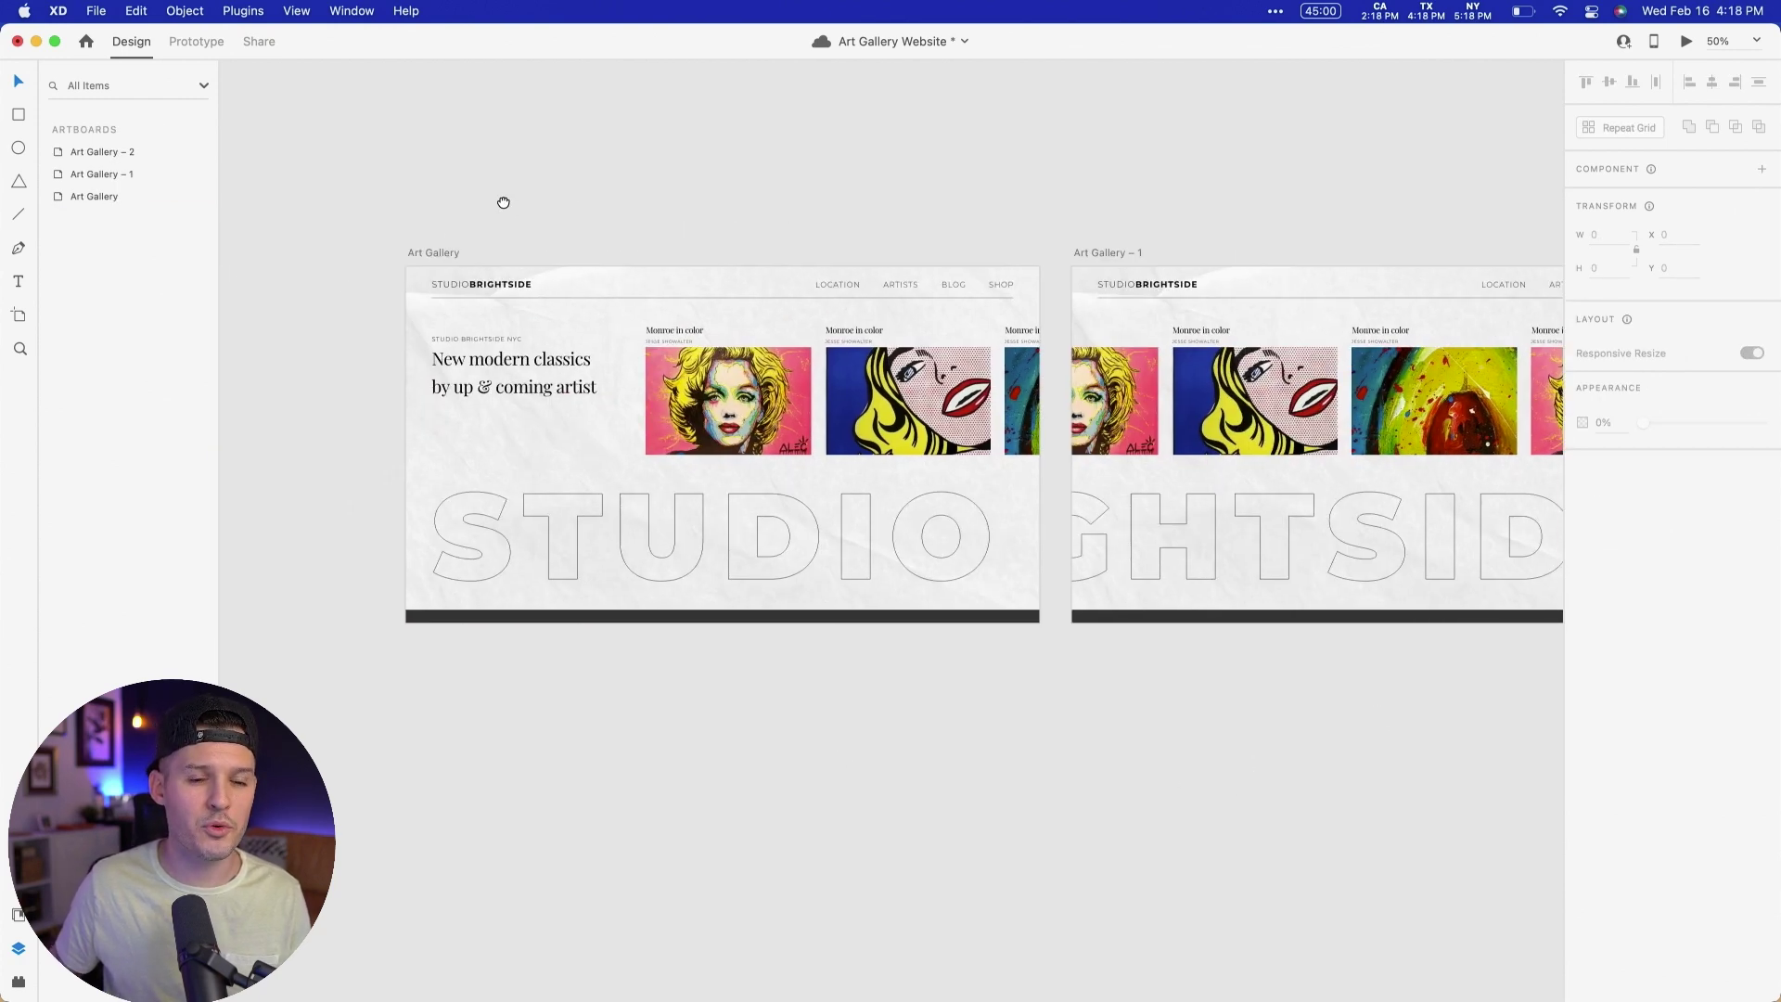
left_click_drag(501, 198, 1241, 662)
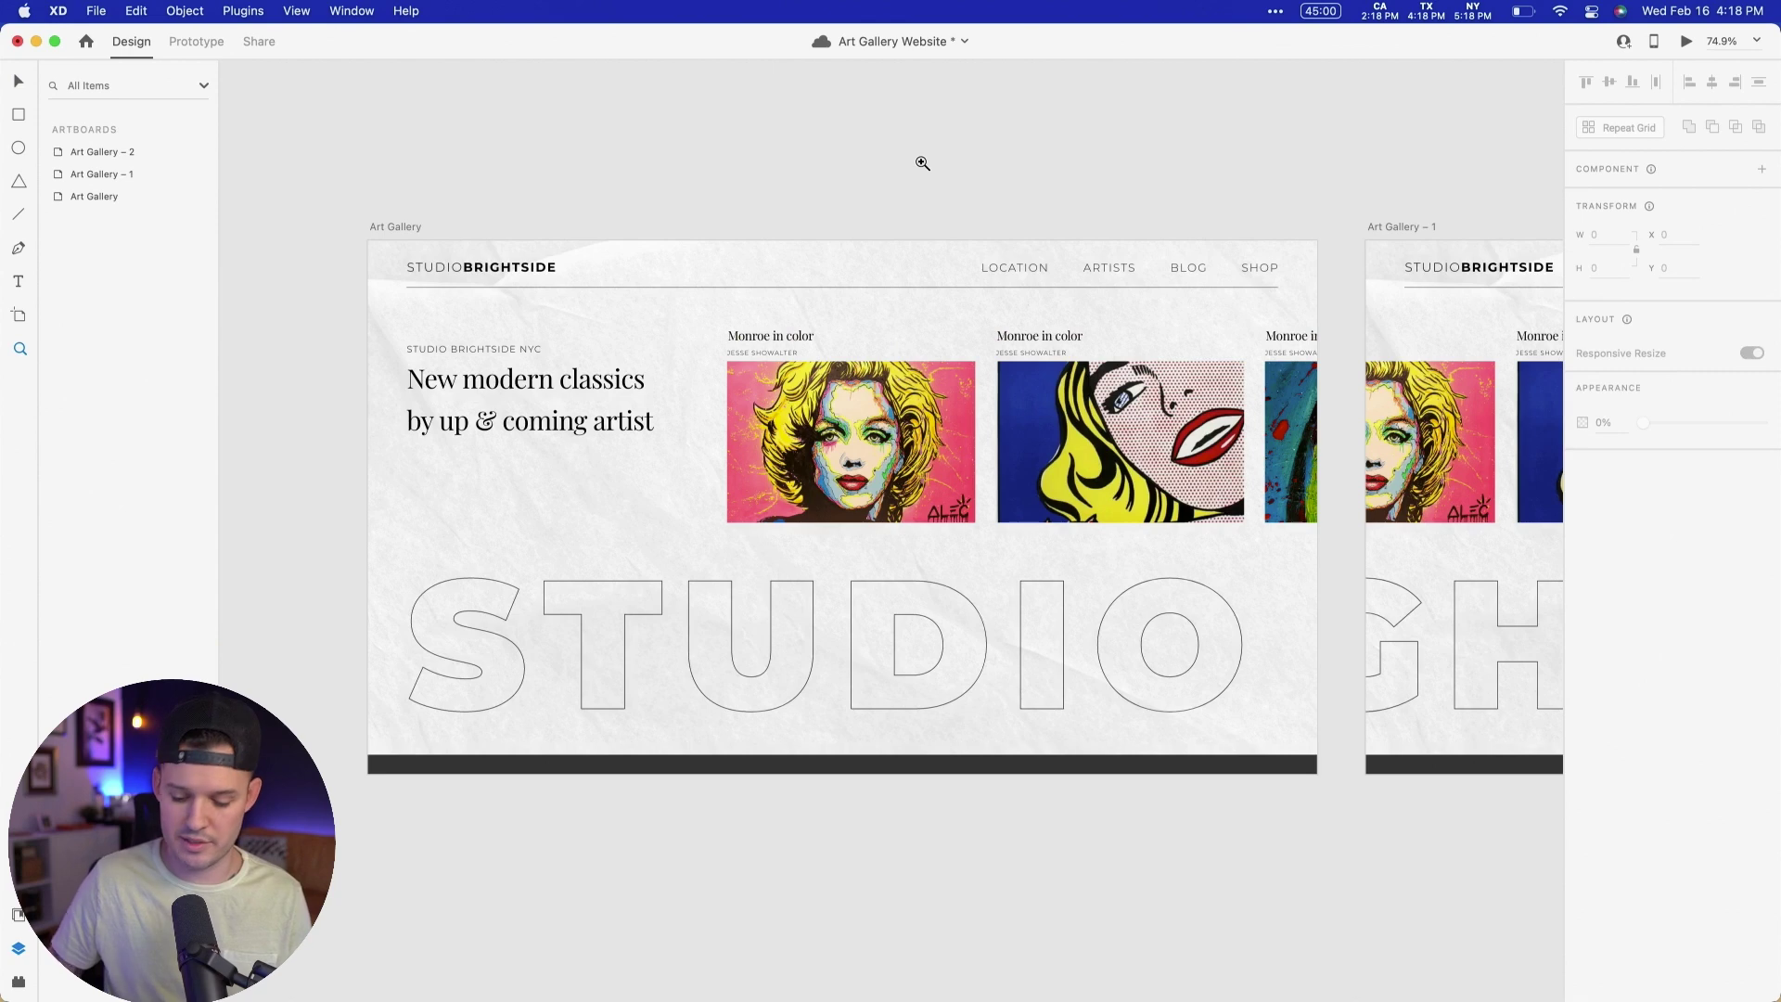
key("super+minus")
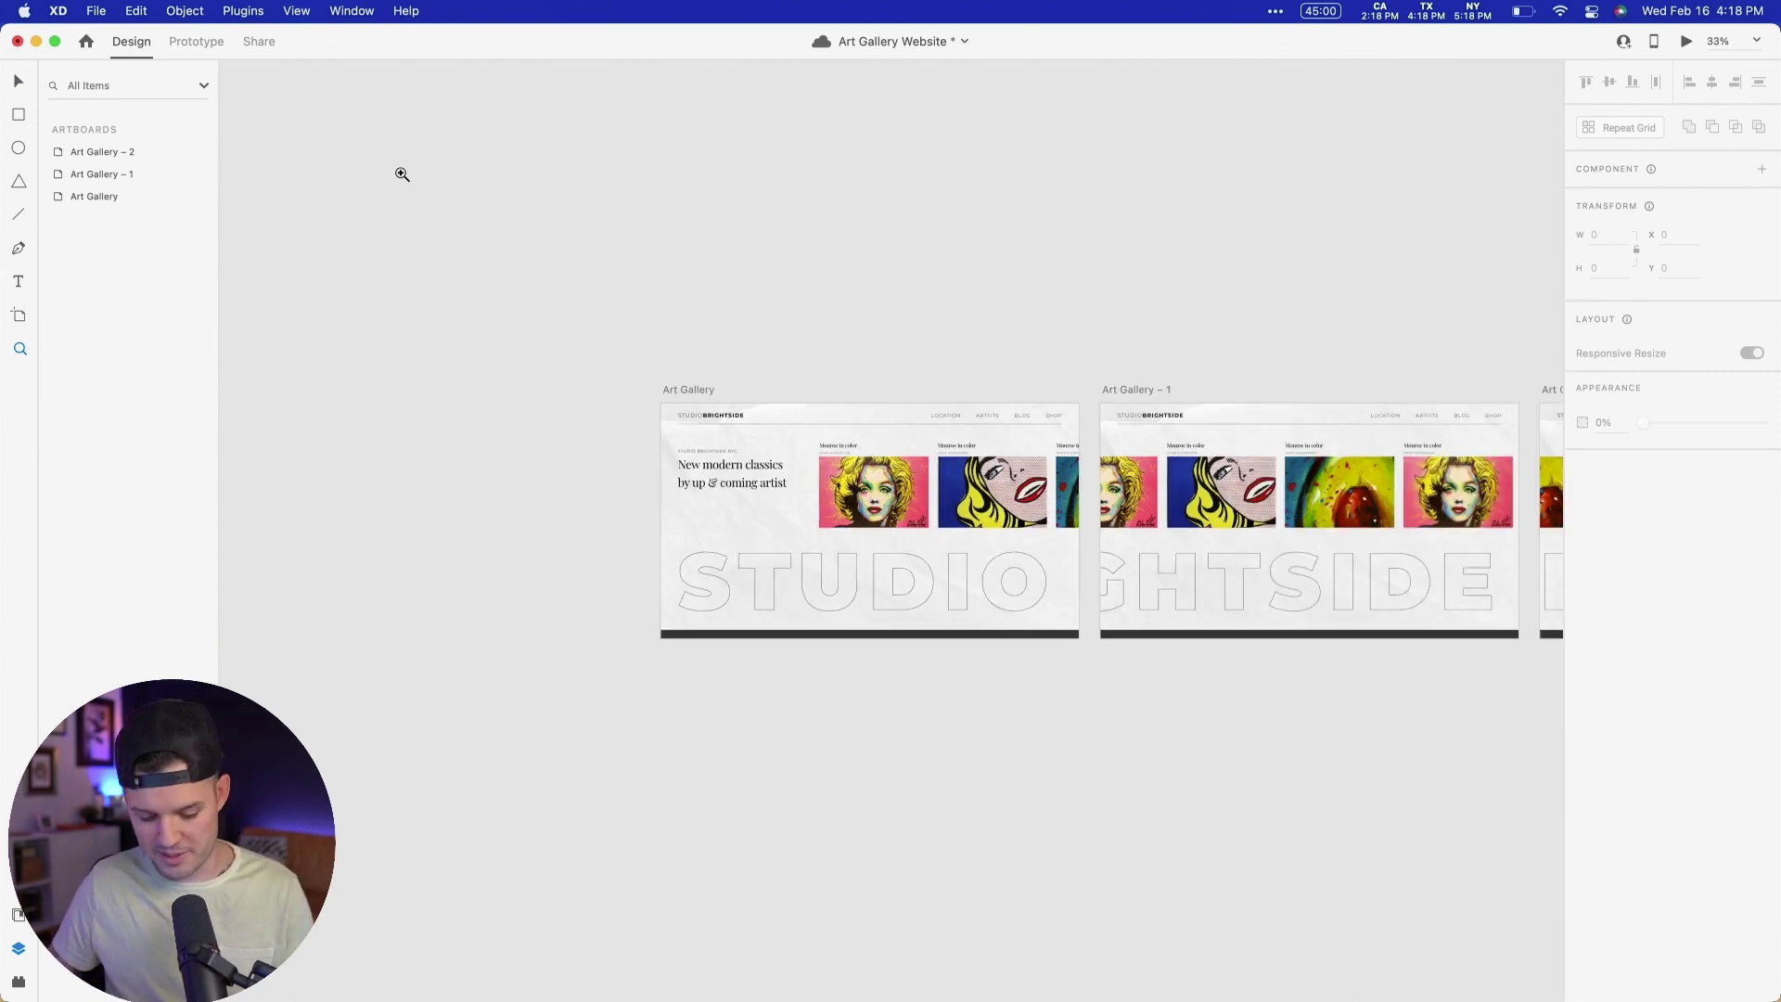
left_click_drag(690, 390, 685, 118)
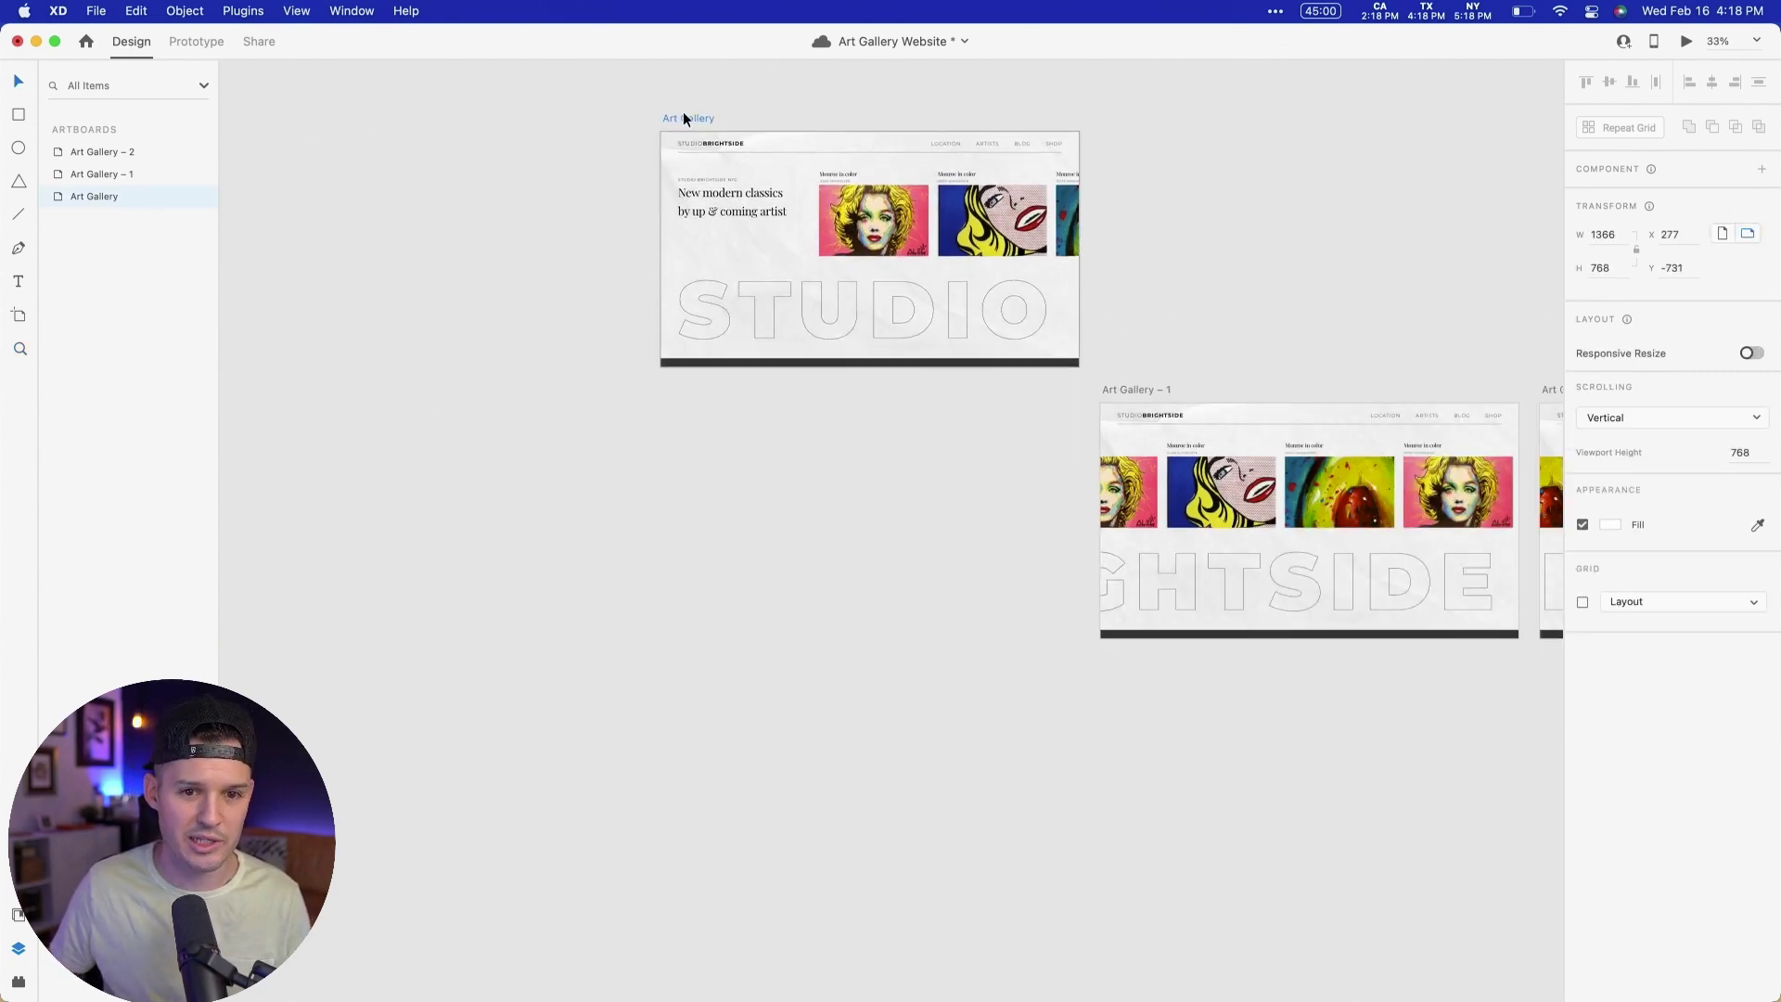
scroll(1362, 234, "right", 5)
scroll(1362, 234, "down", 1)
left_click_drag(1152, 334, 1156, 631)
left_click_drag(1041, 347, 1102, 416)
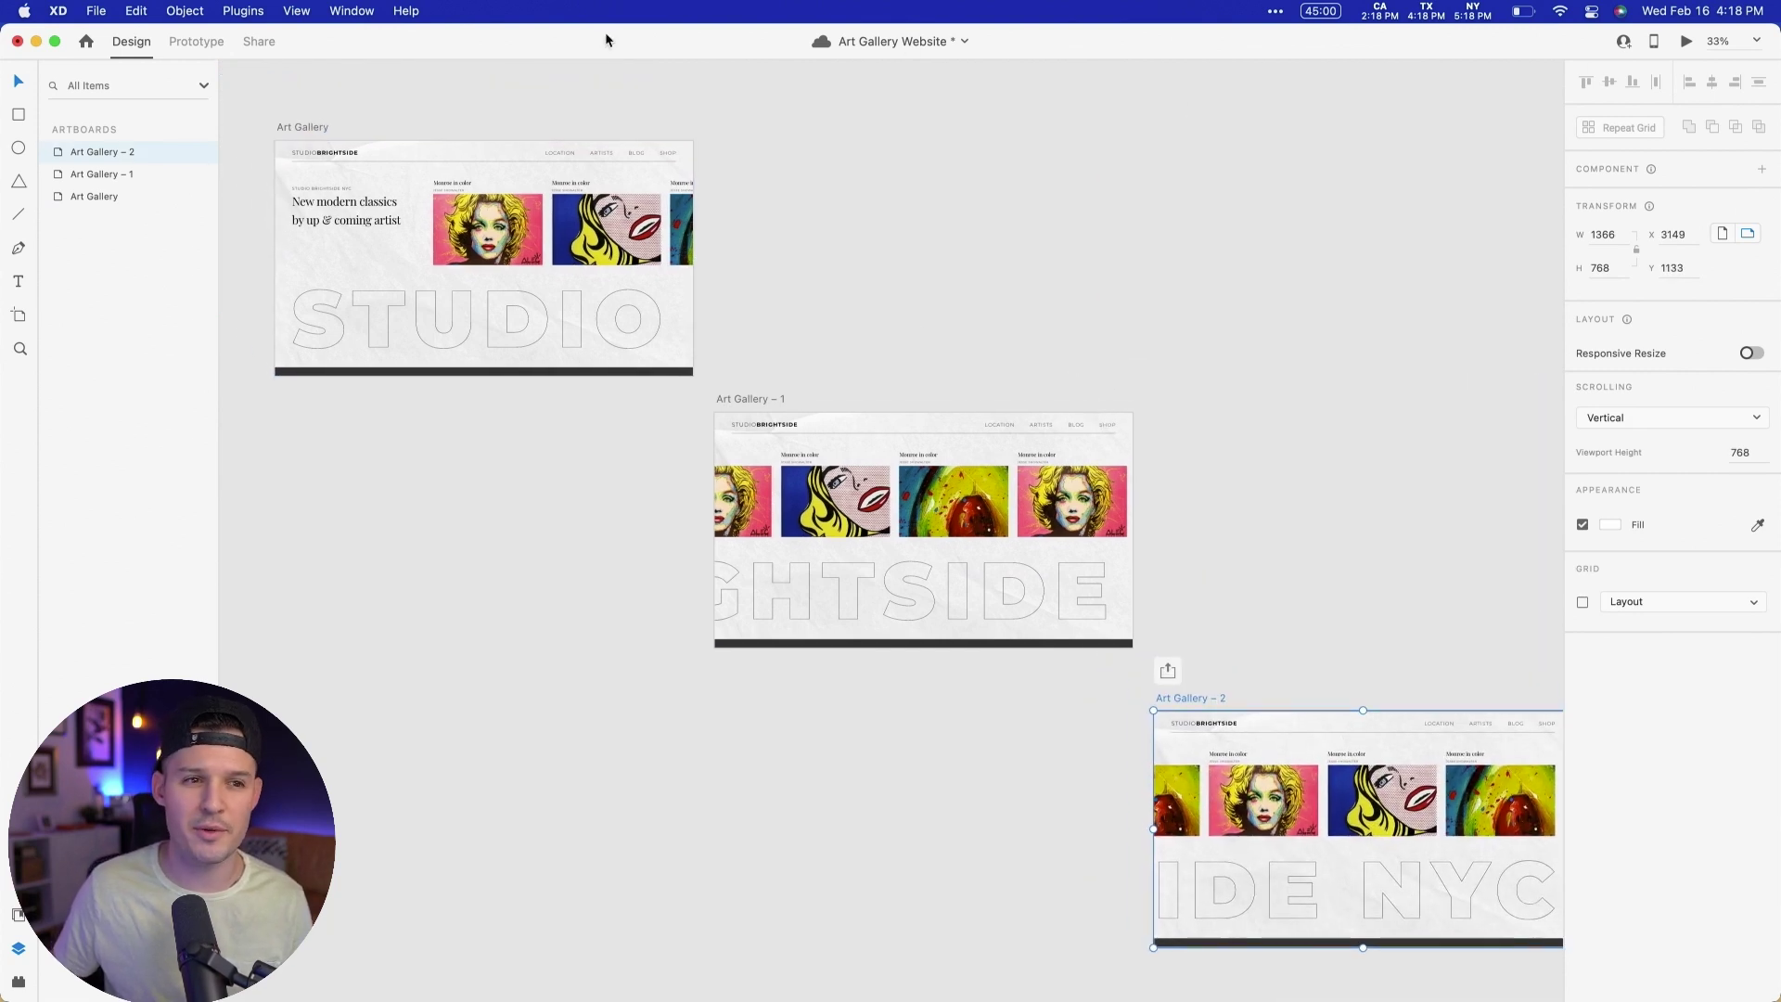
Step: Link the first artboard's artwork row to Art Gallery – 1 with a Drag trigger and Auto-Animate
left_click(223, 54)
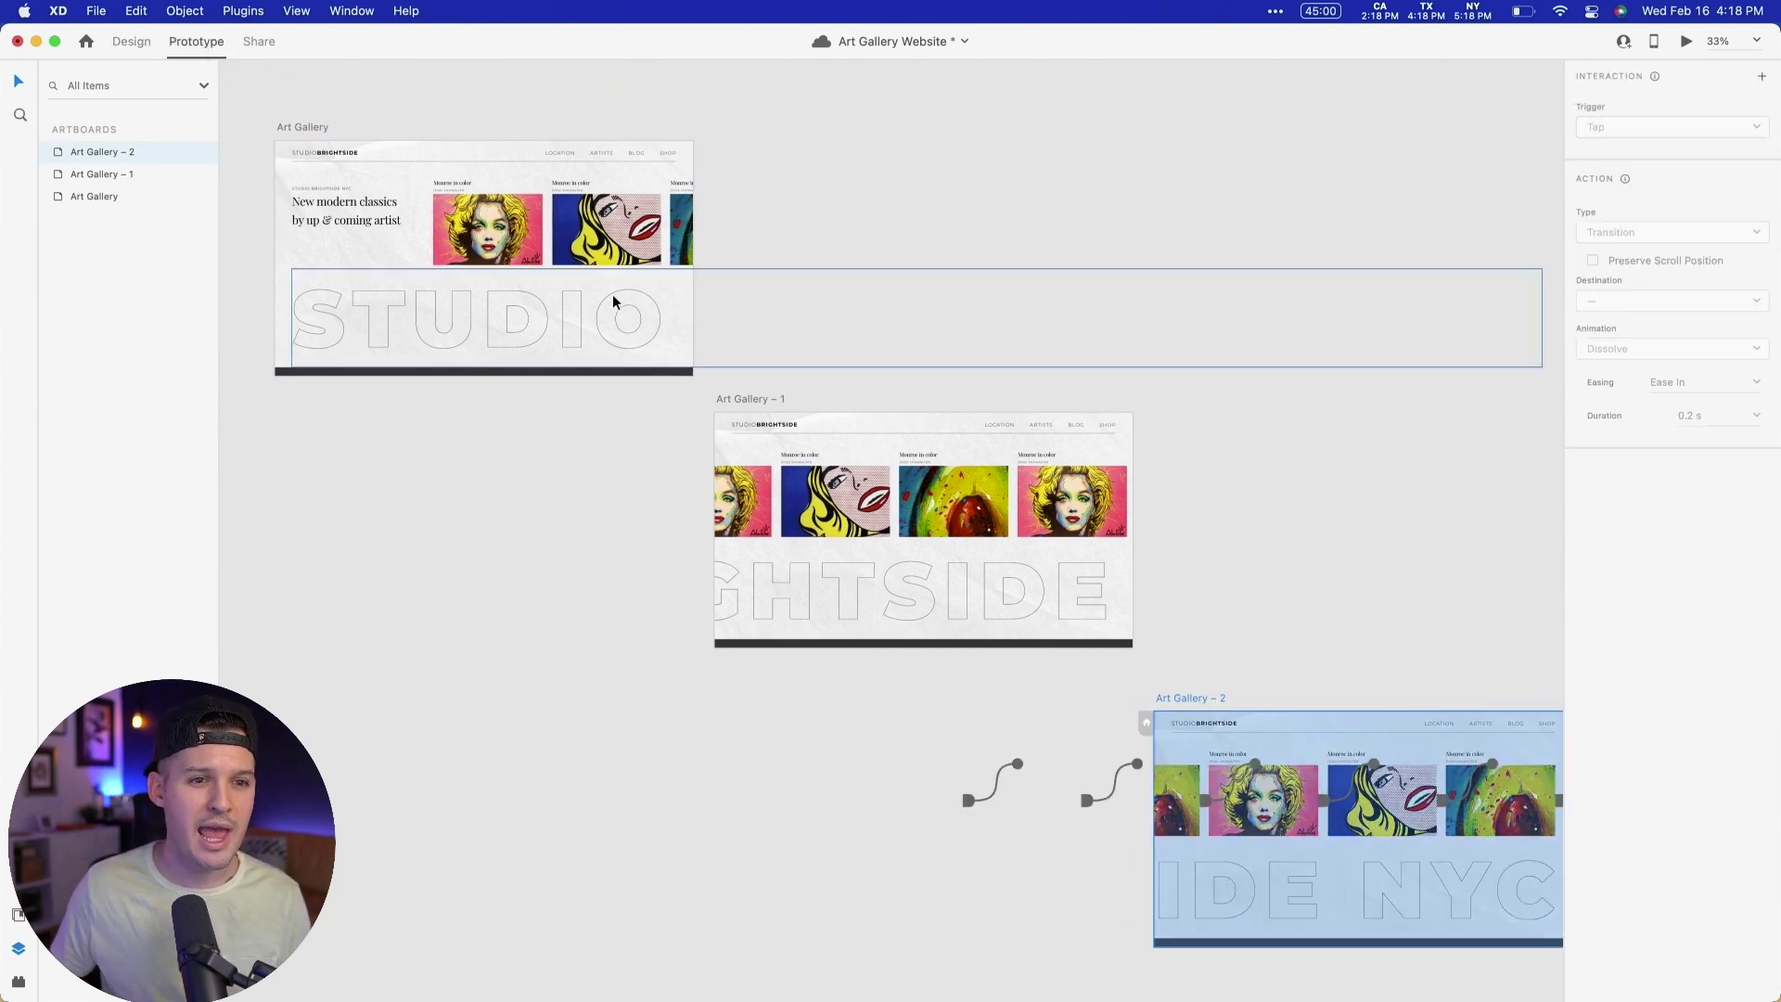
left_click(607, 249)
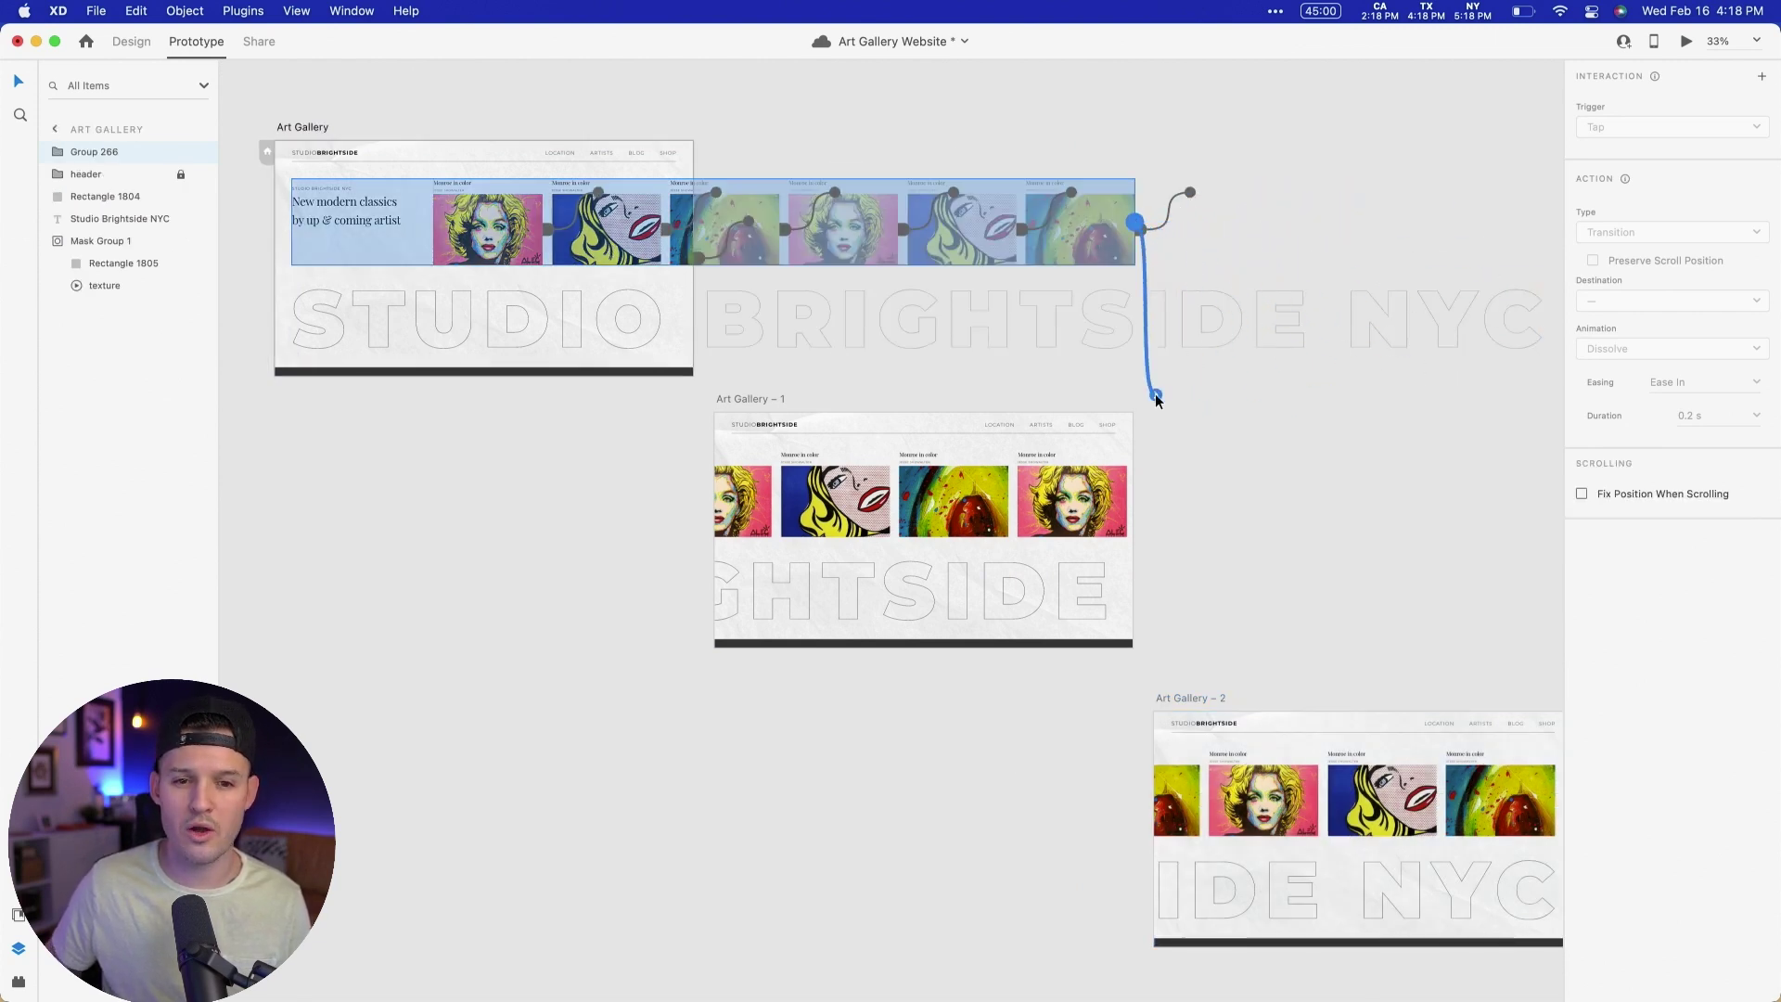
left_click_drag(1053, 496, 1054, 505)
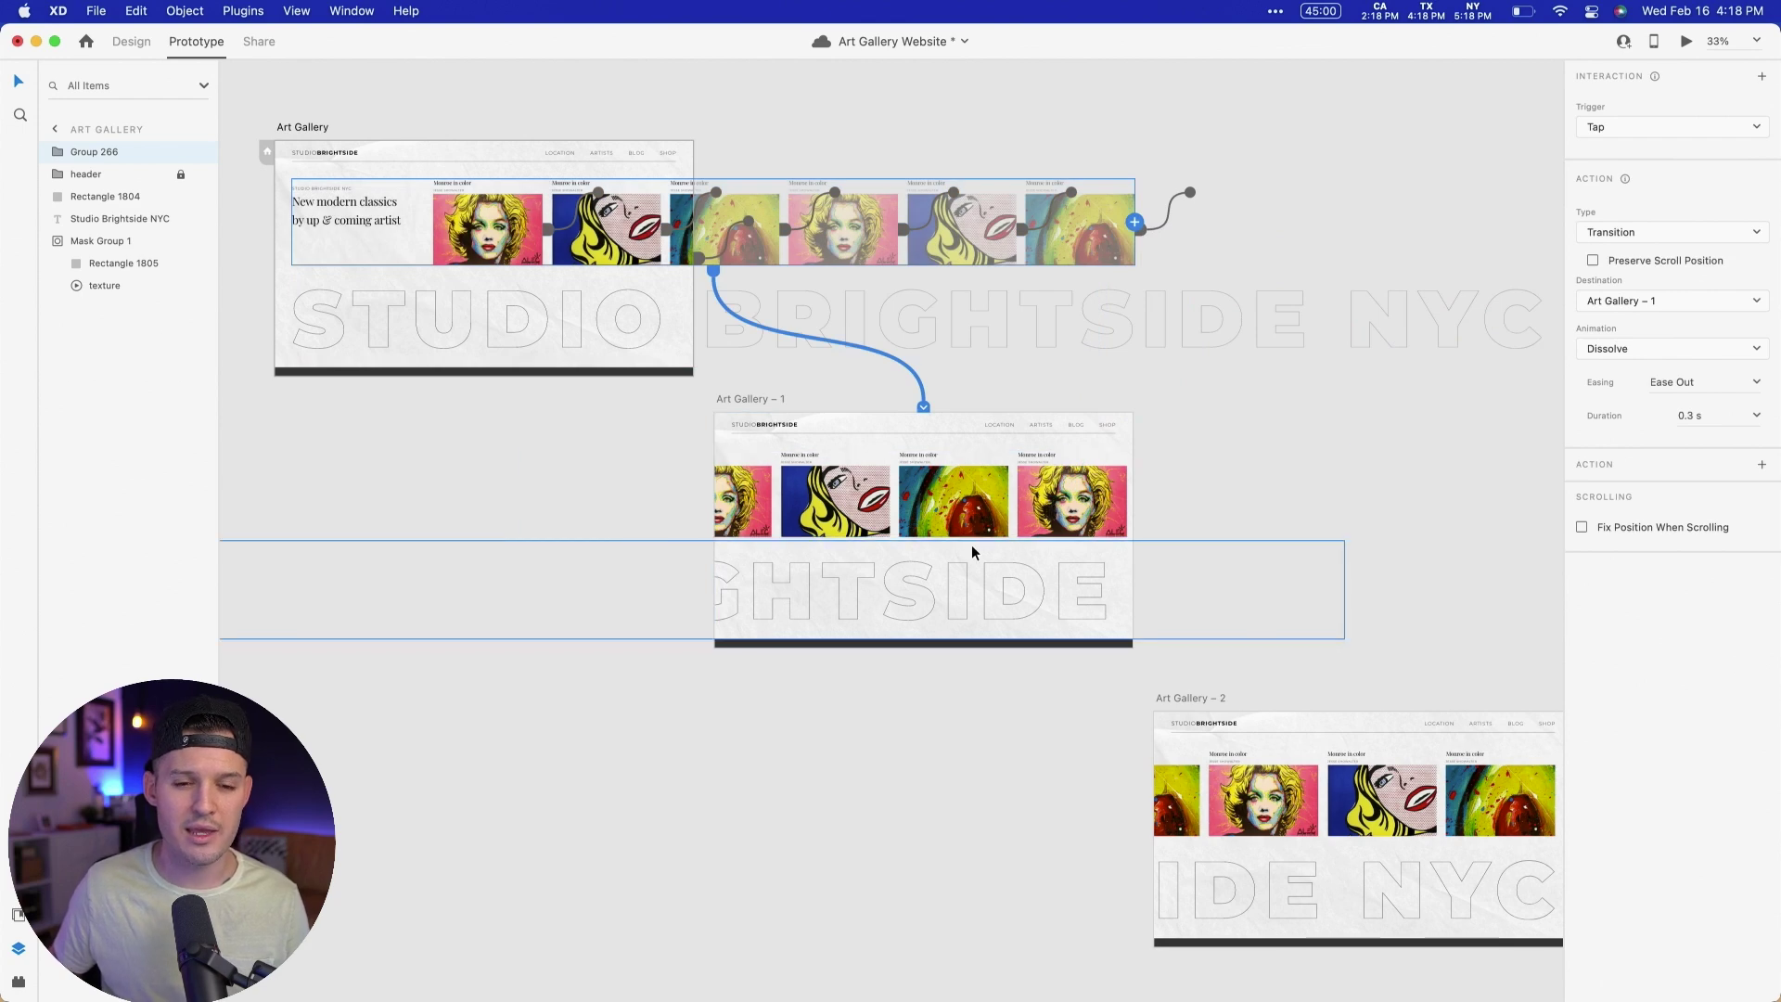
left_click(1656, 234)
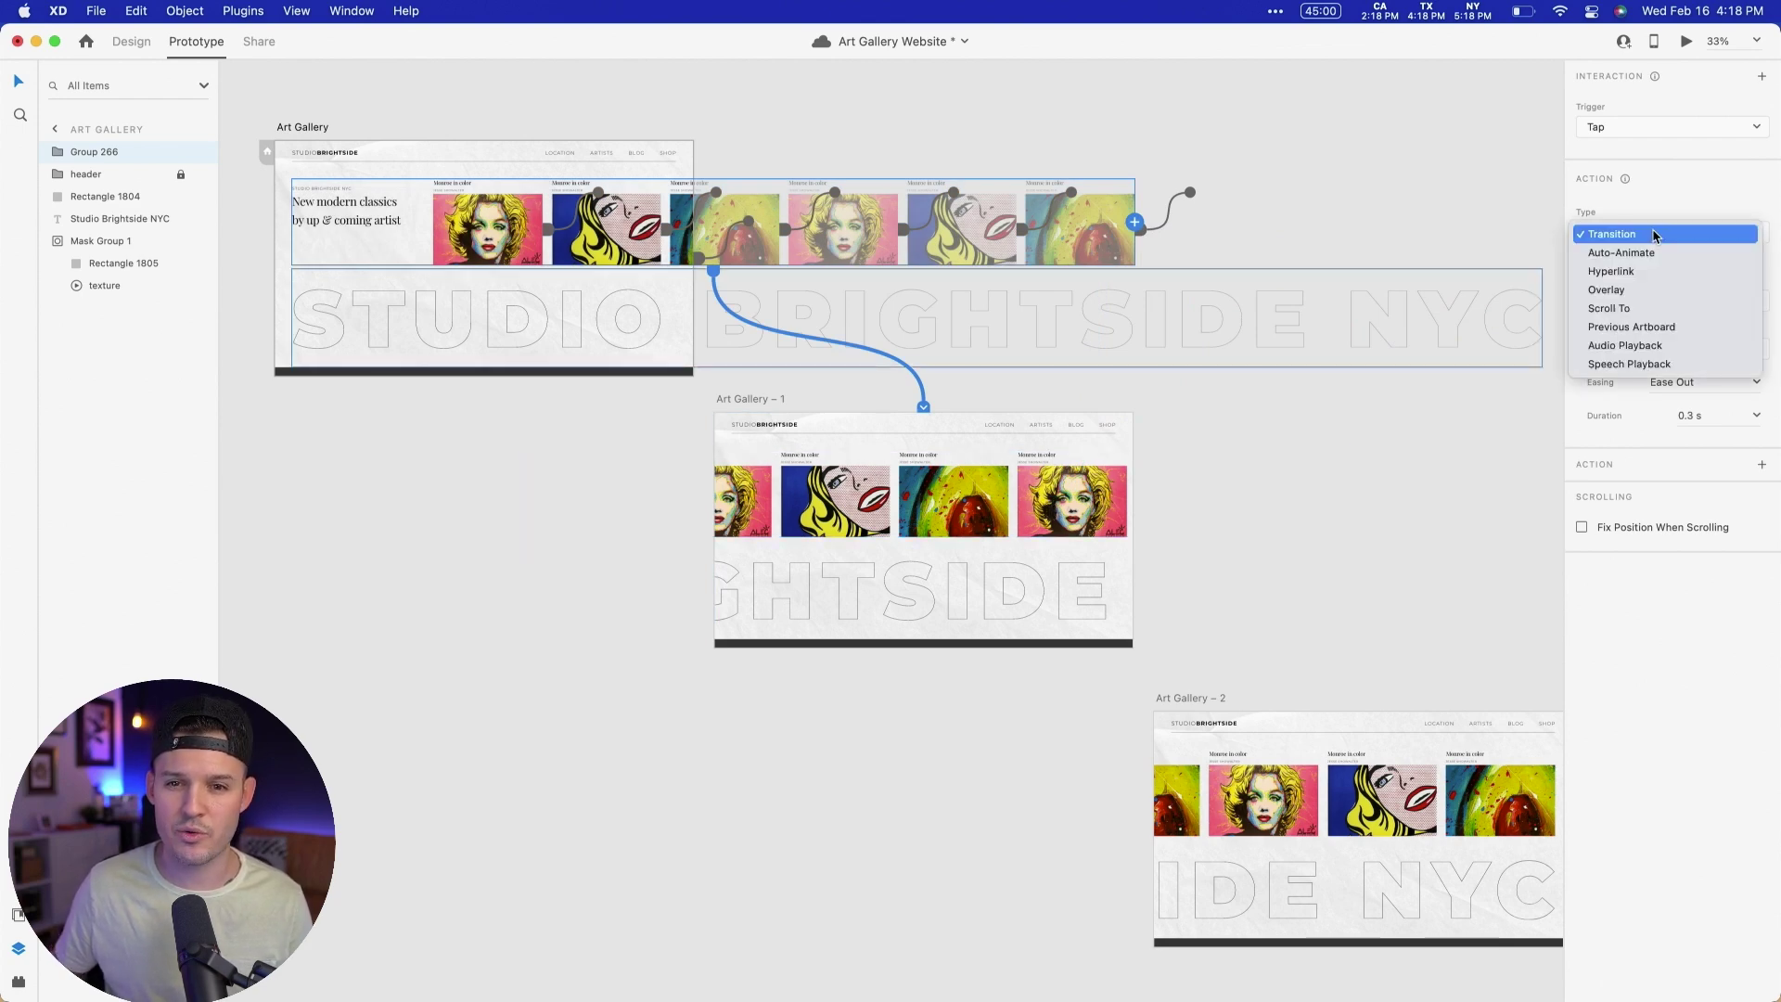
left_click(1650, 253)
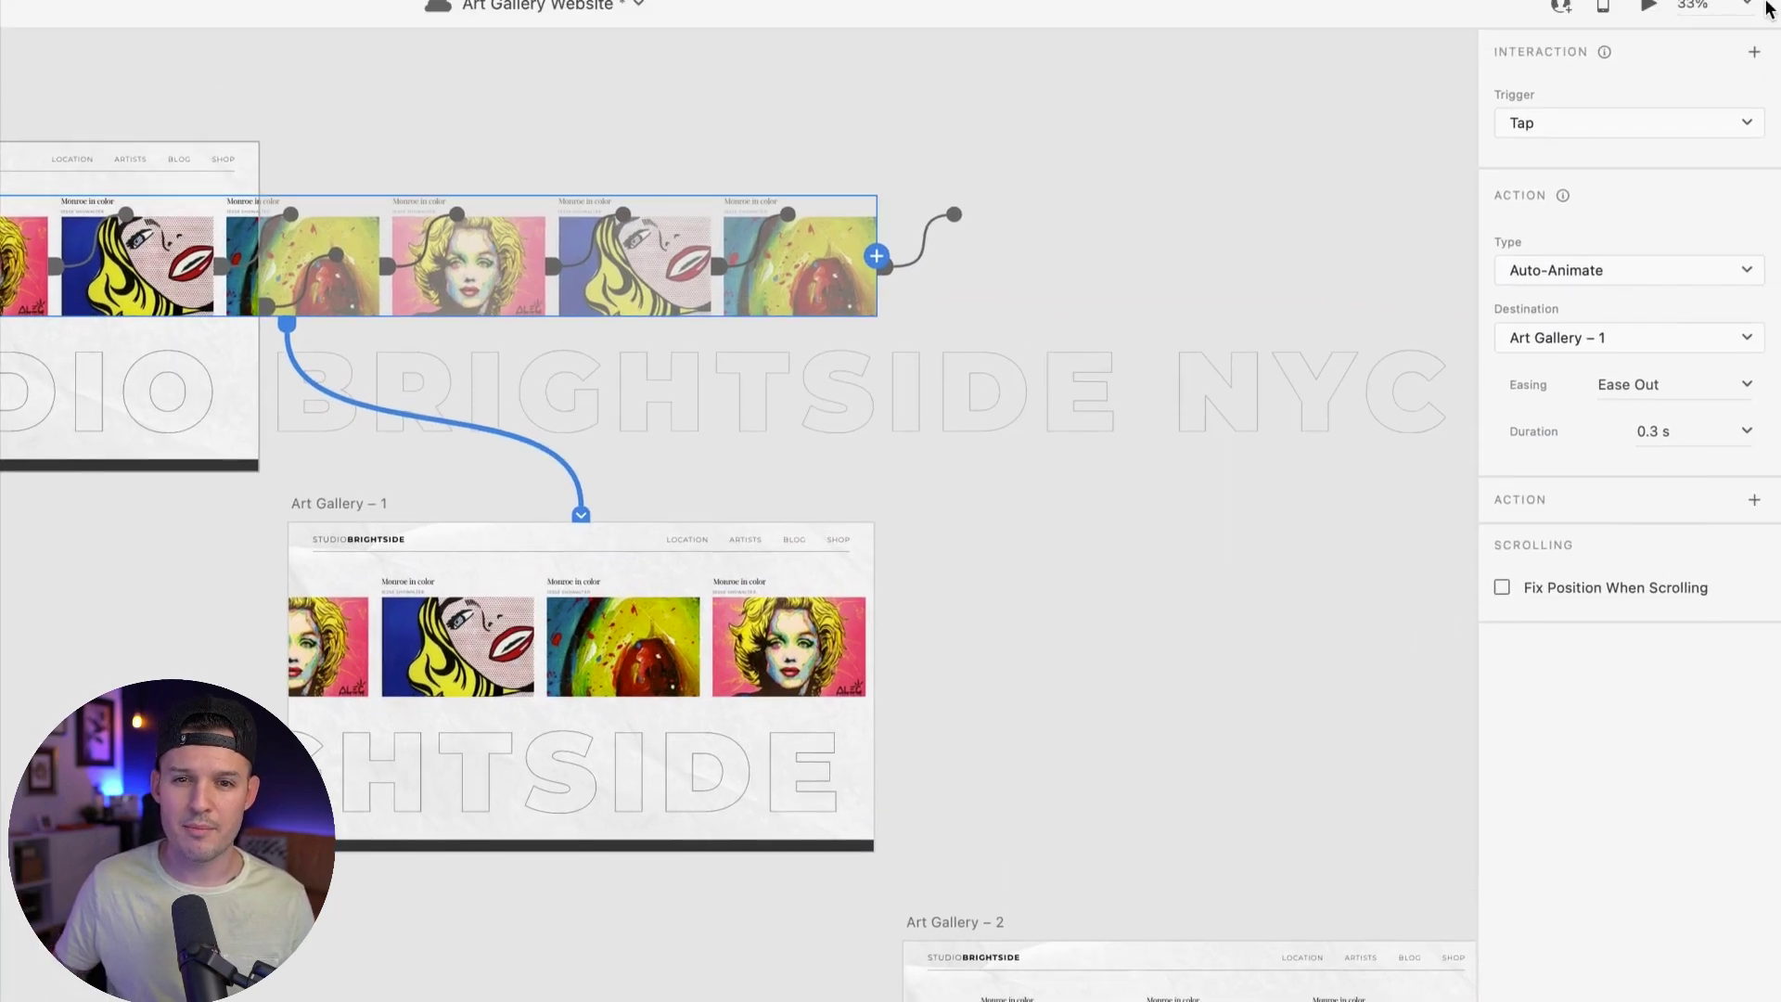
left_click(1709, 156)
left_click(1694, 175)
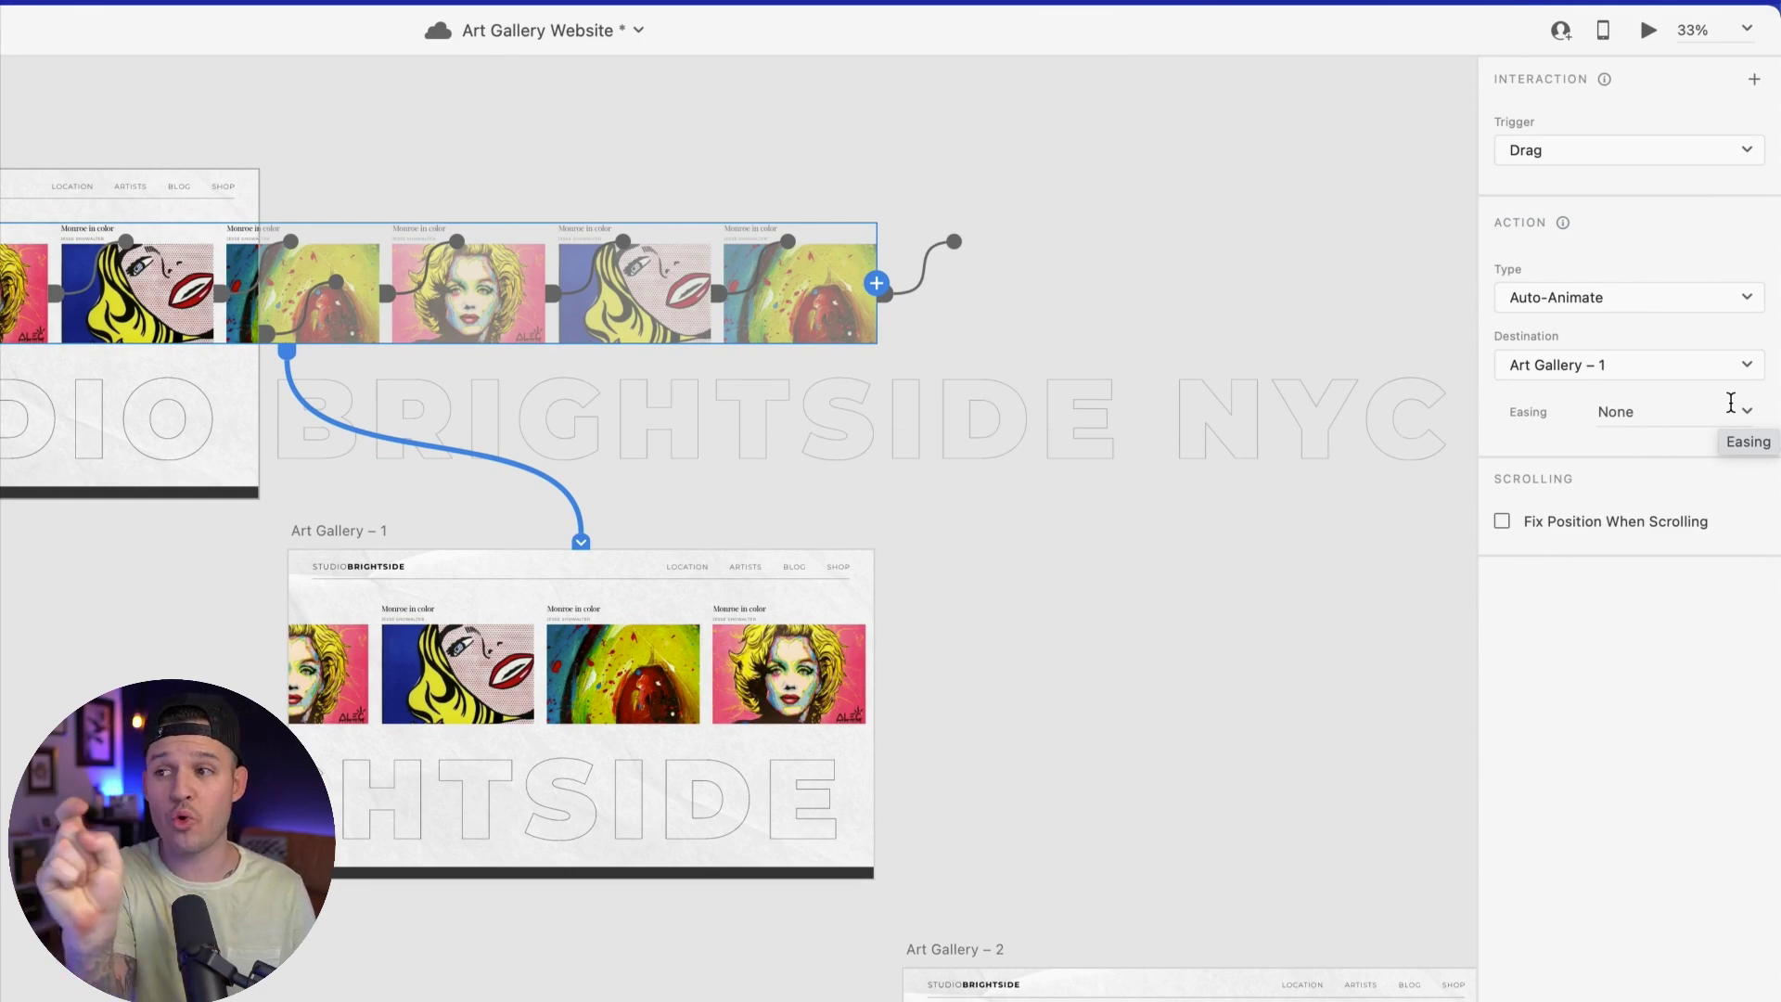
Step: Give Art Gallery – 1's artwork row a Left-key link back and connect it to the neighbouring artboard
left_click(805, 672)
scroll(1244, 779, "down", 5)
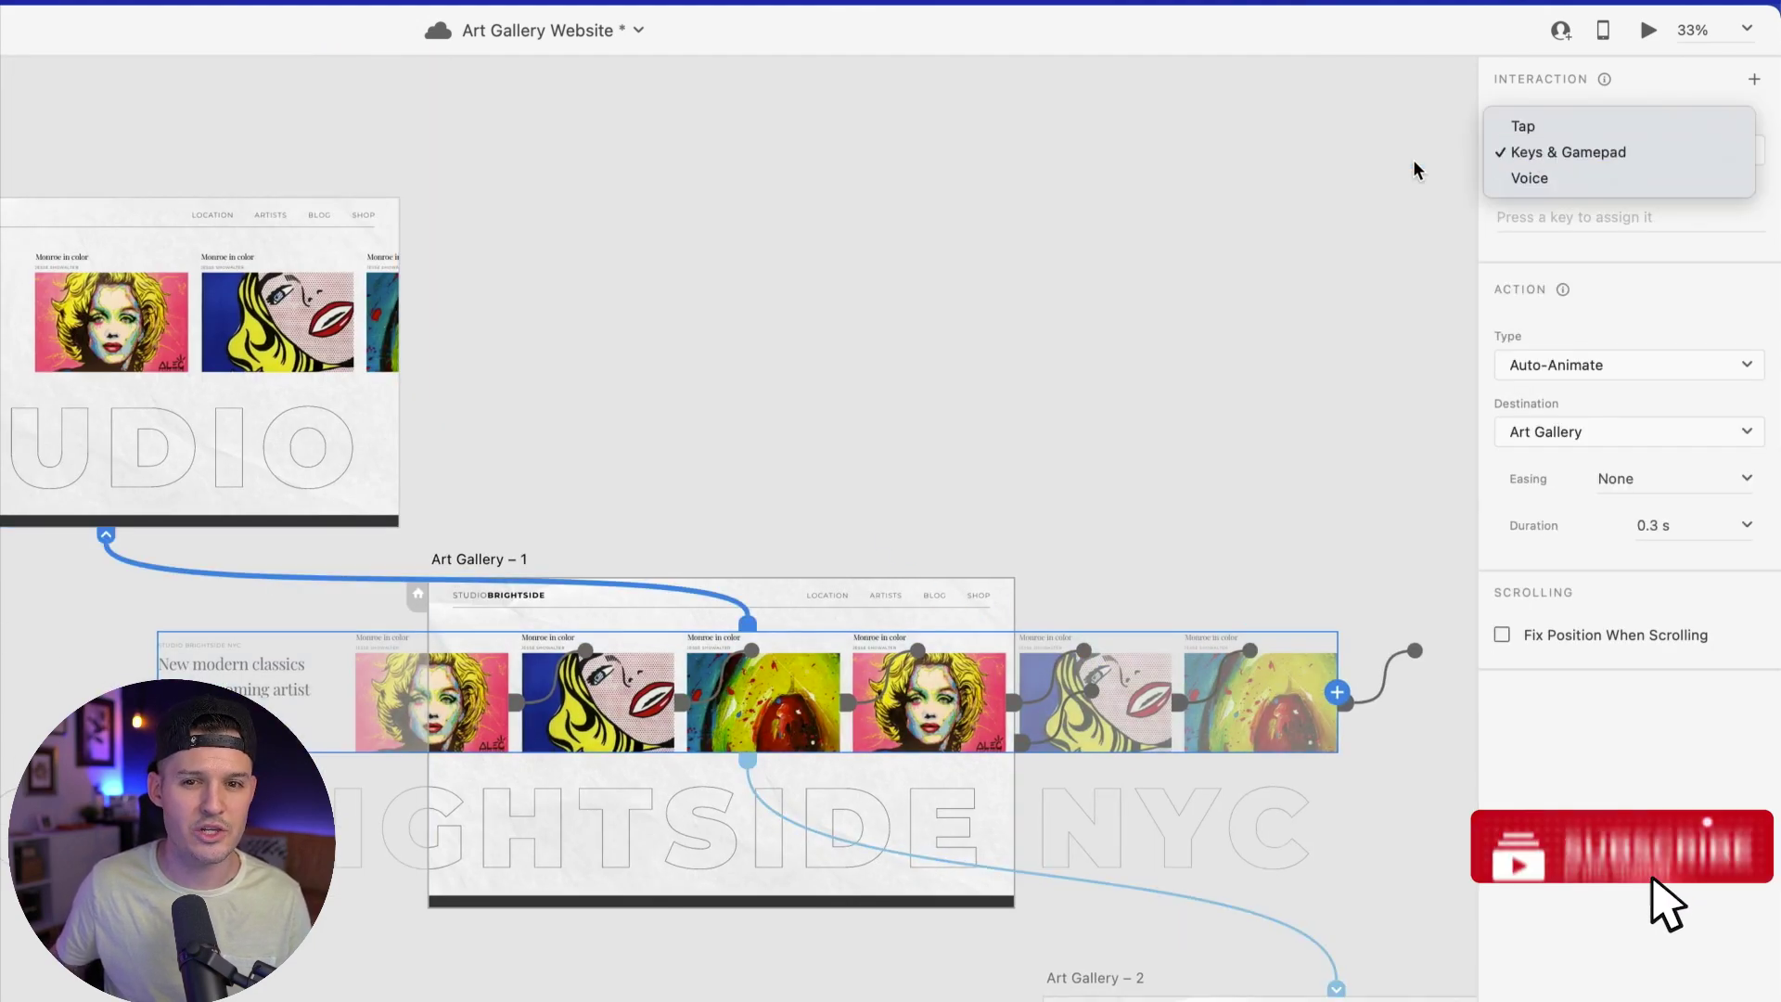
left_click(1561, 148)
left_click(1589, 230)
key("Left")
left_click(1670, 478)
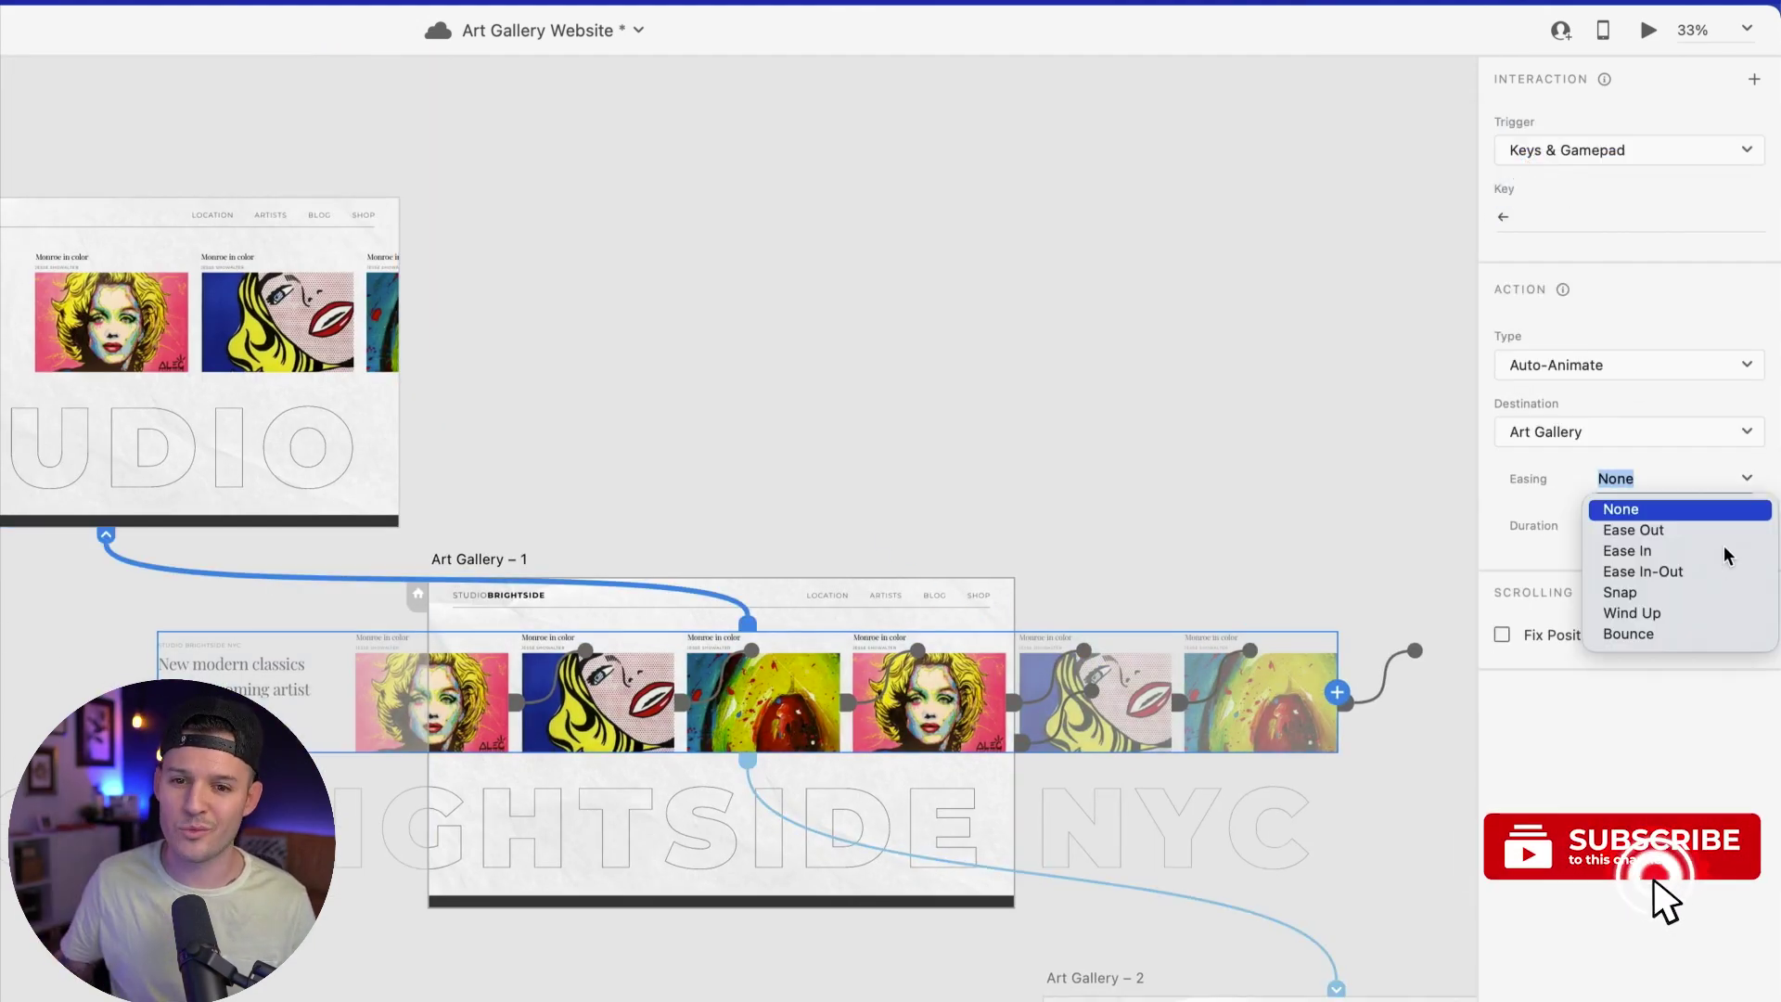
left_click_drag(1254, 499, 1308, 861)
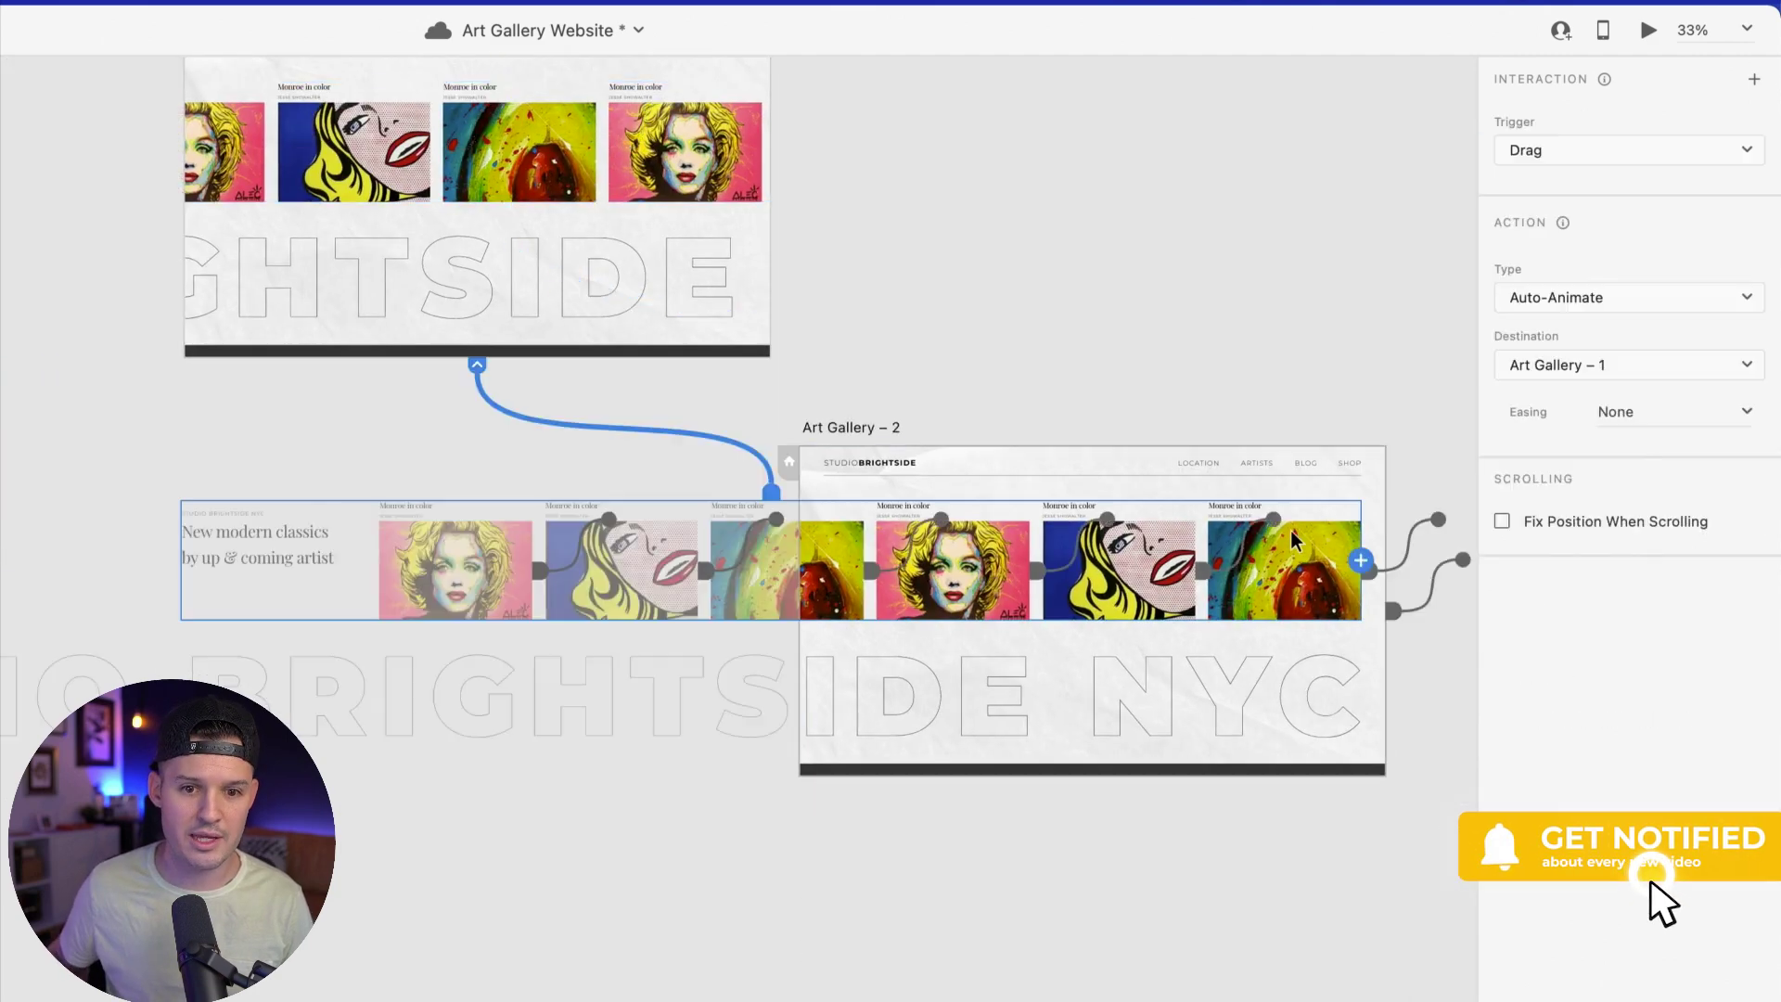
Step: Rename the prototype flow to 'Scrolling'
double_click(954, 370)
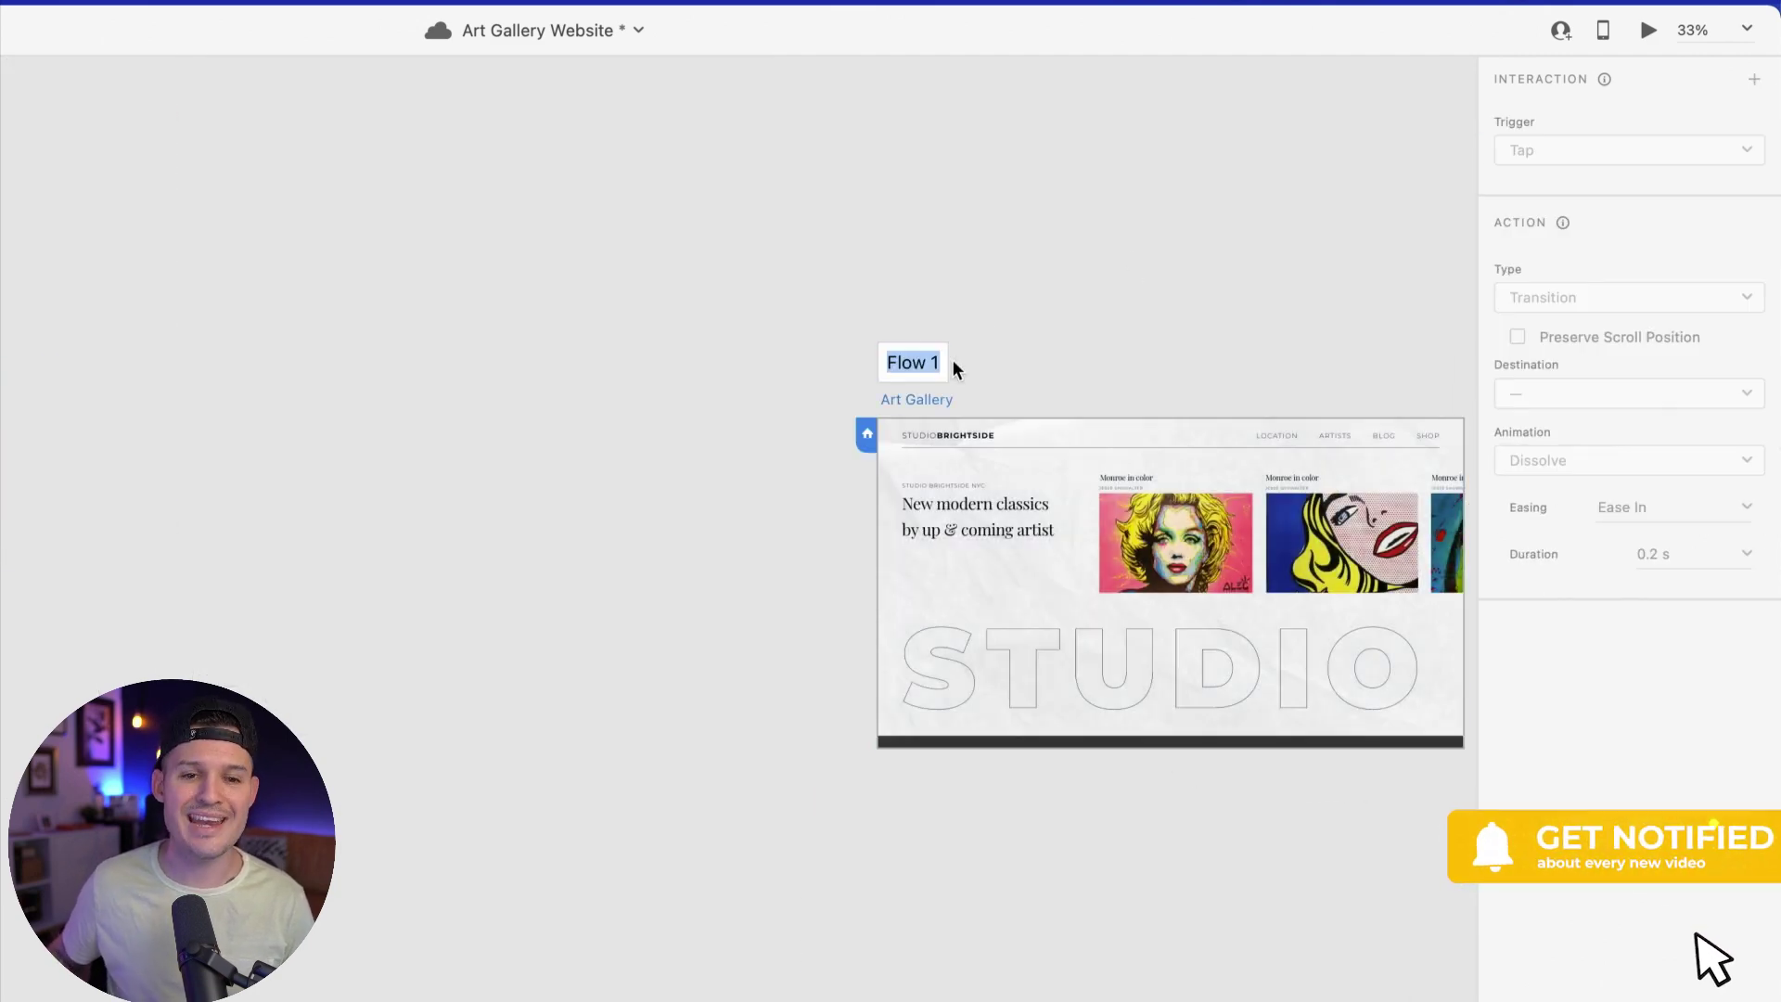
type("Scroll")
type("ing")
key("Return")
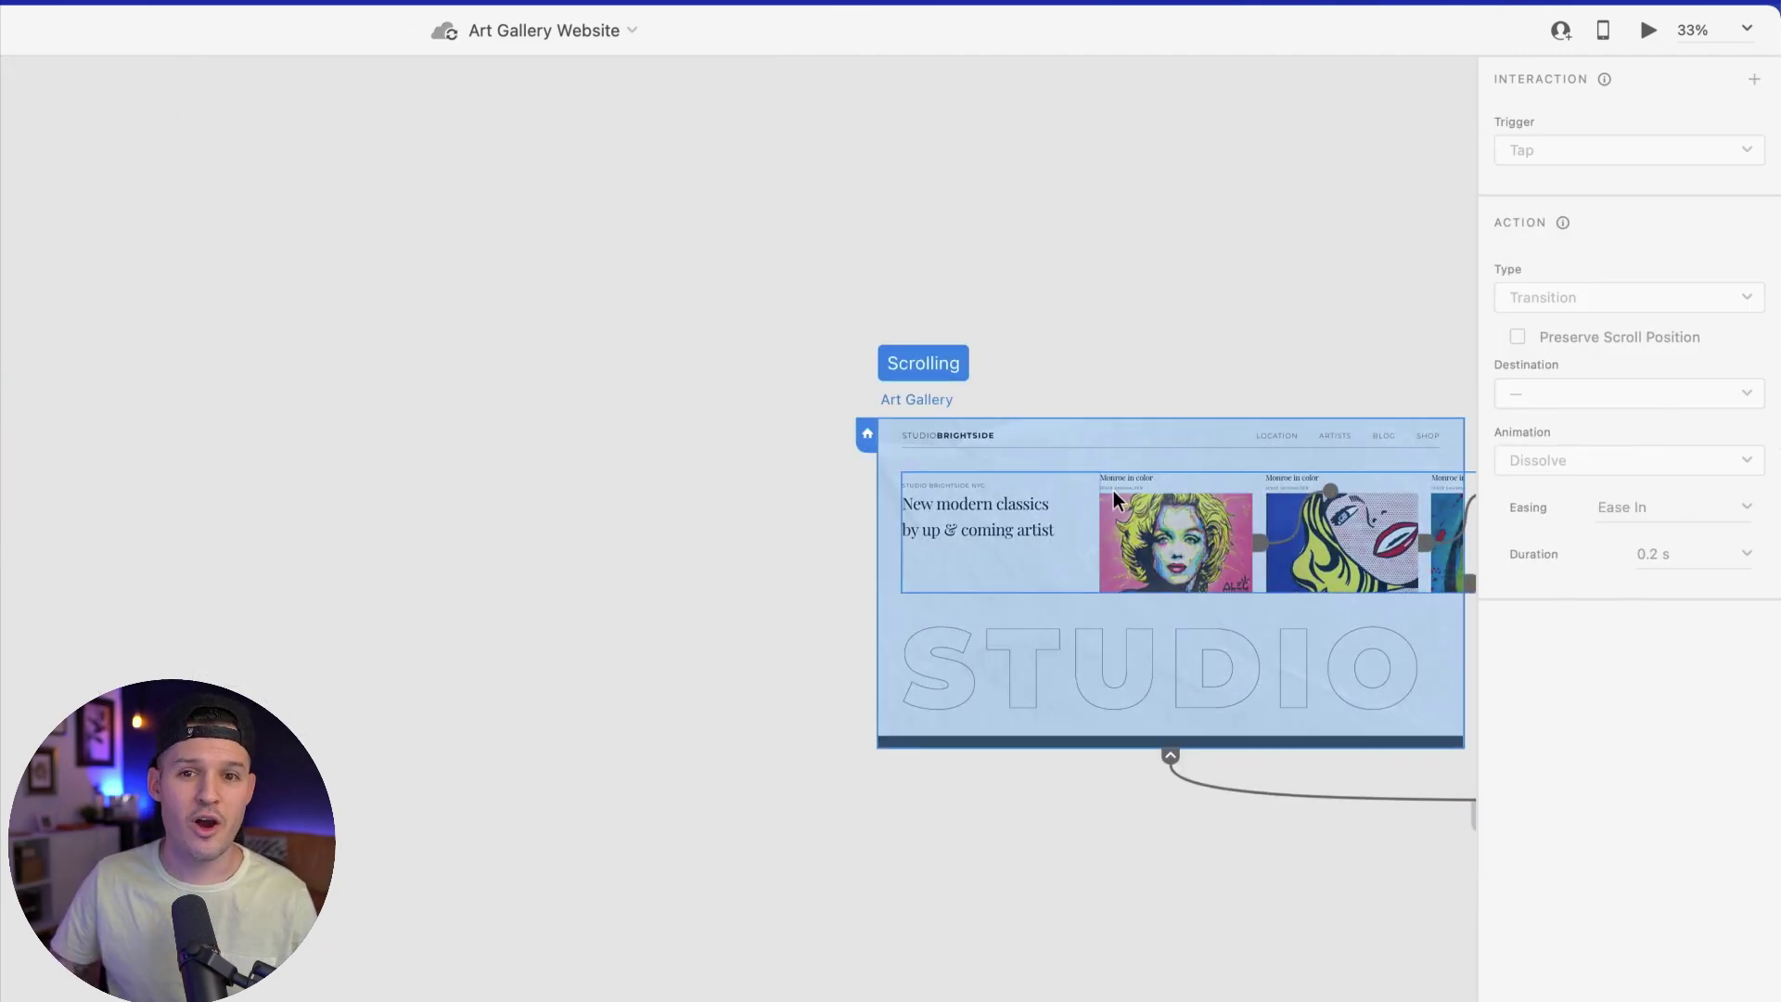
Step: Preview the gallery, check the artwork hover overlays, and drag the row left to reveal 'ITSIDE'
left_click(1648, 31)
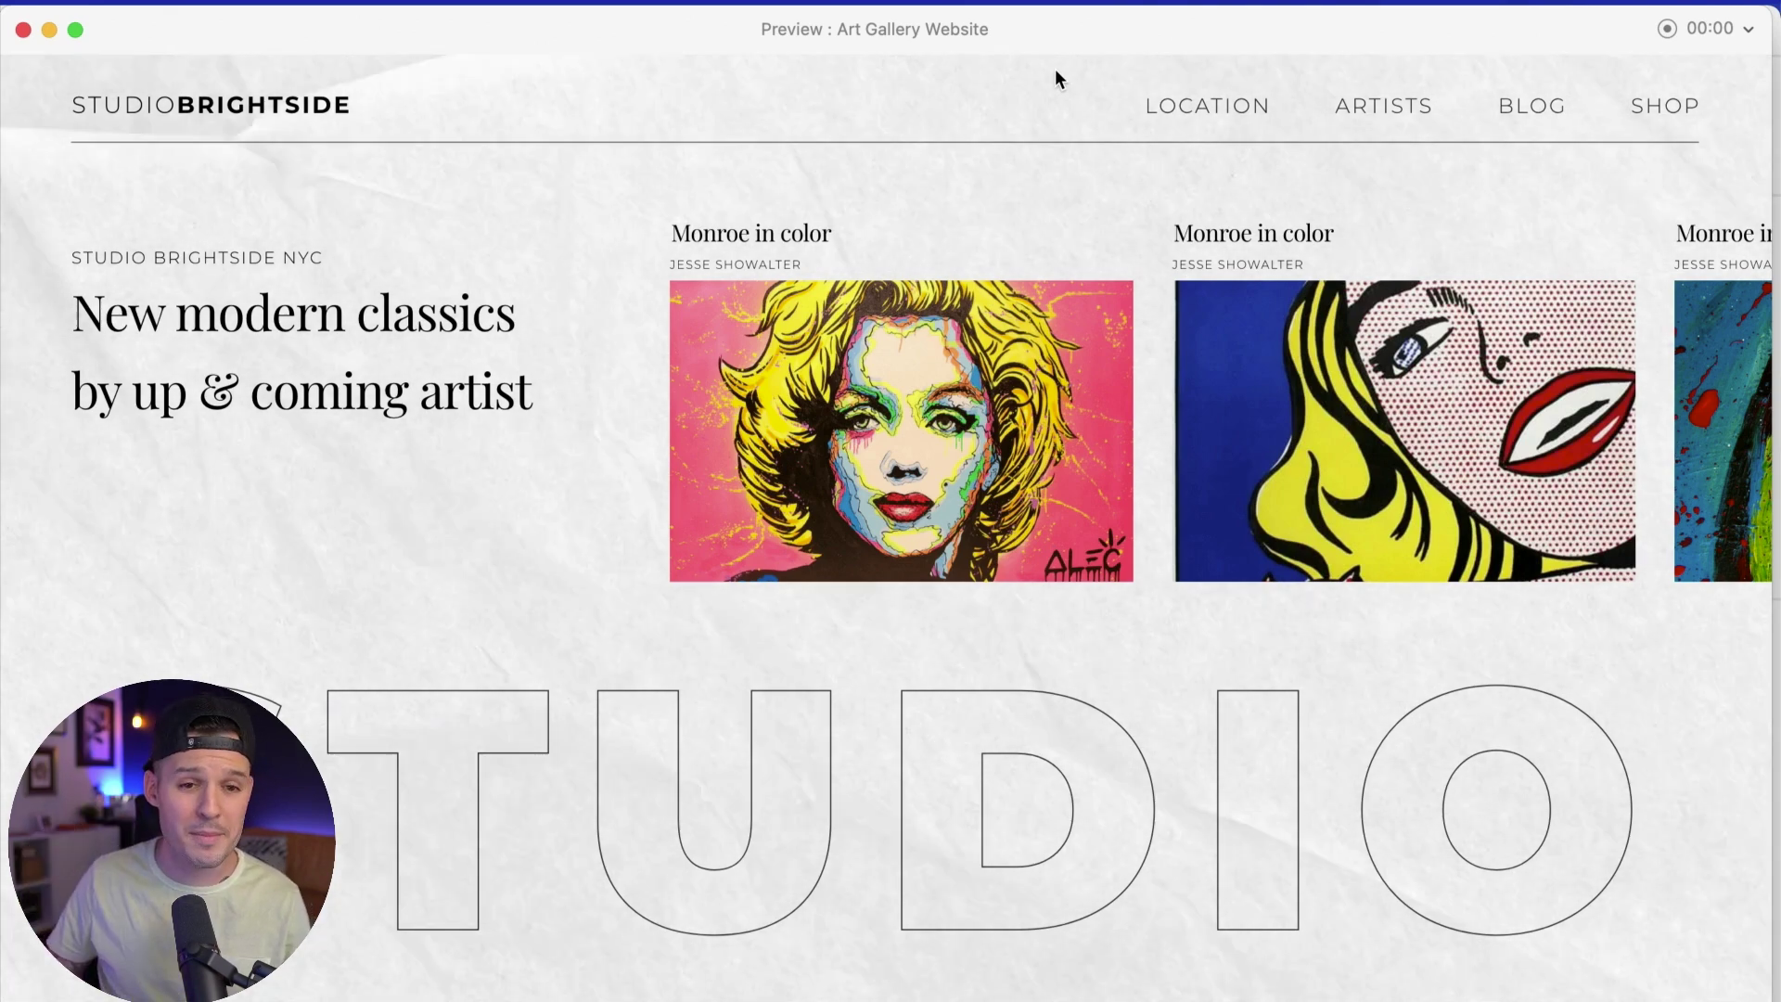
mouse_move(975, 404)
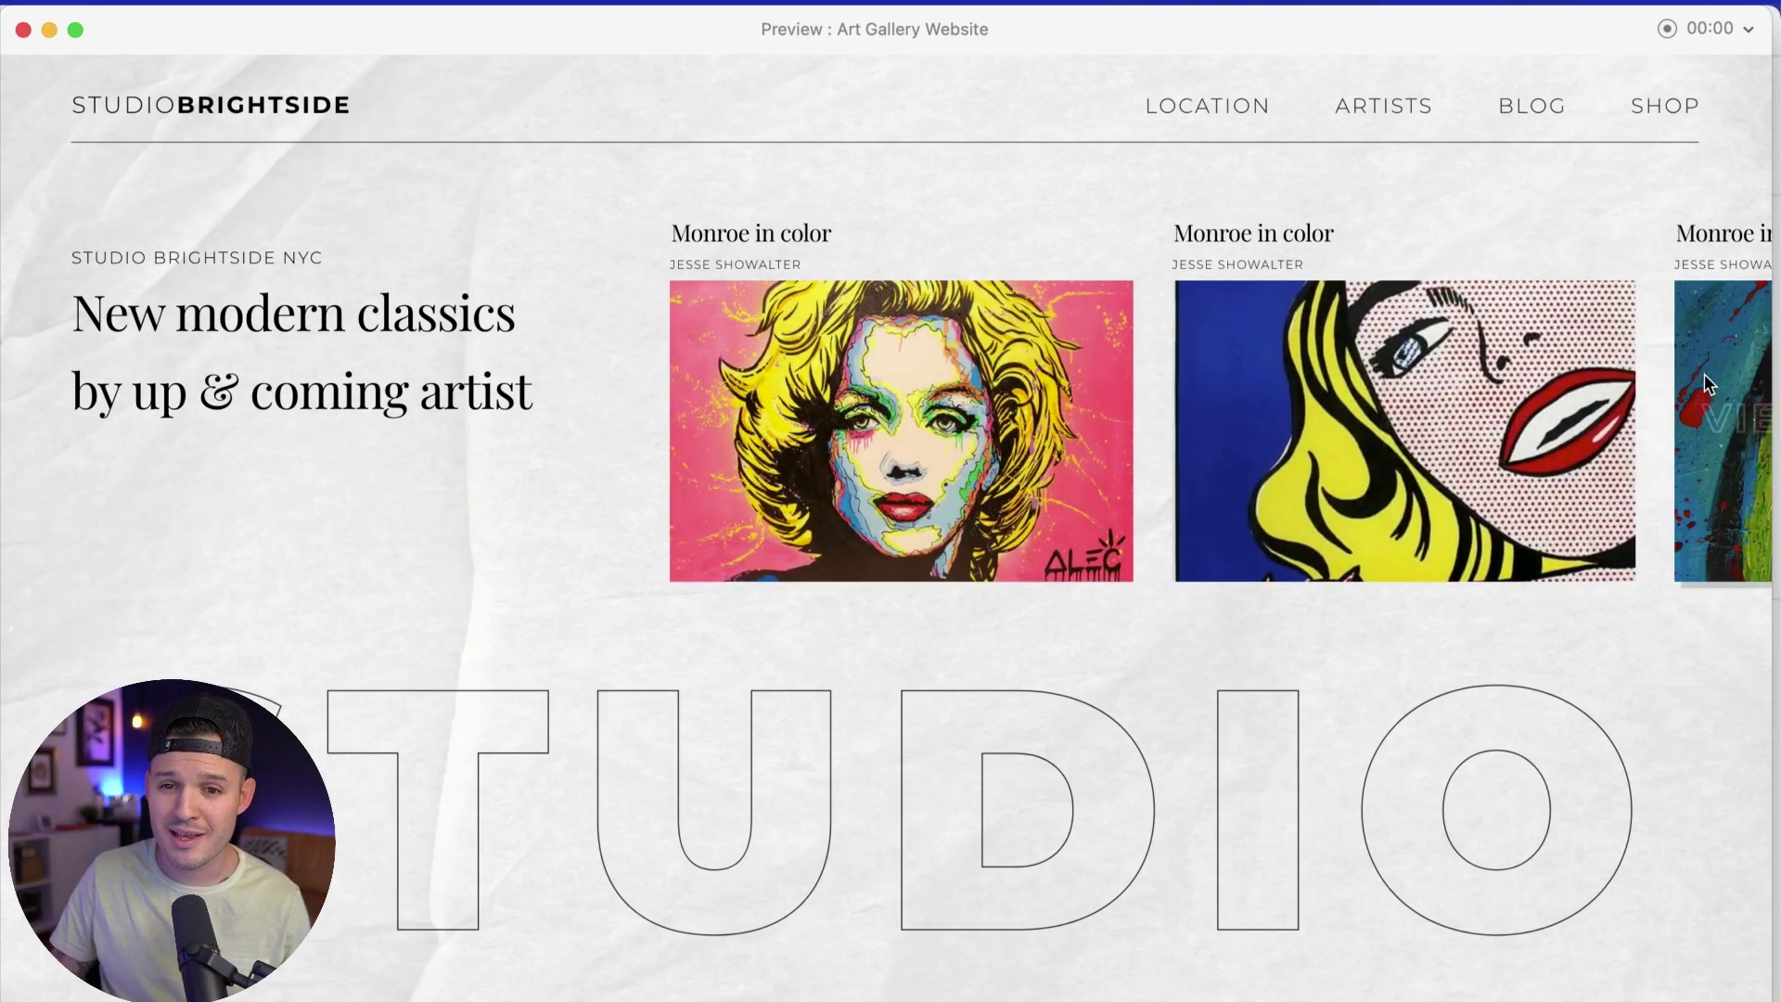
mouse_move(1459, 383)
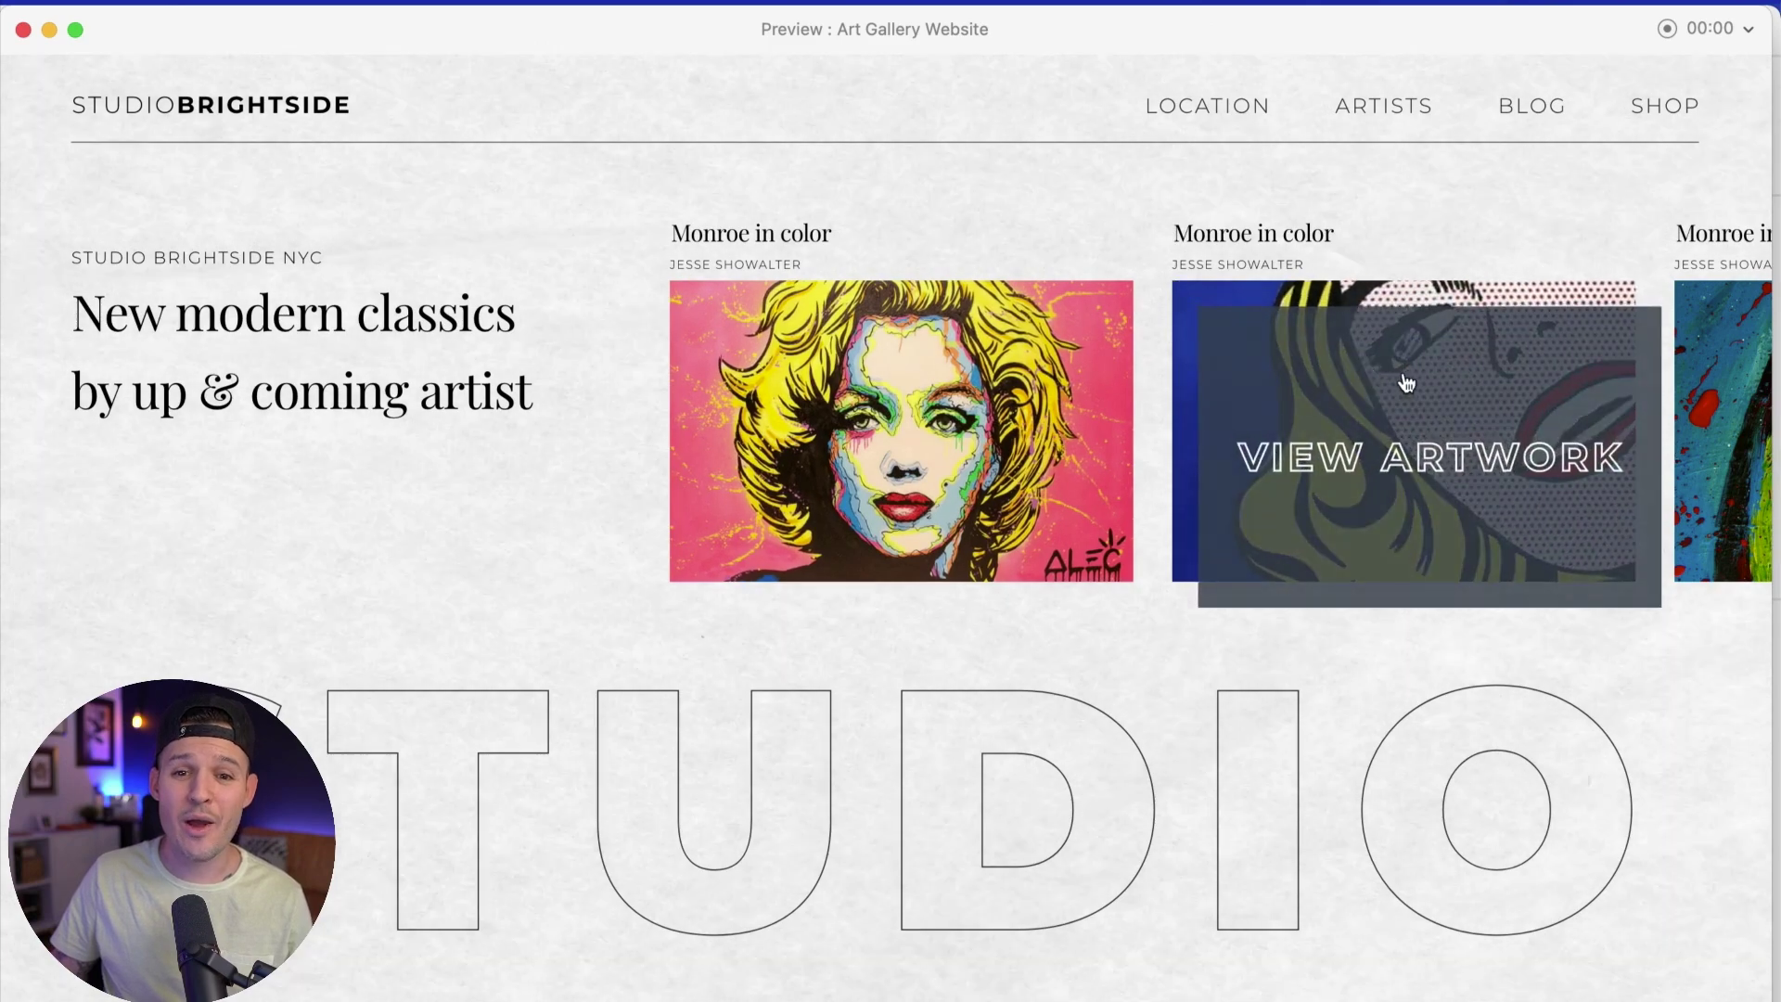
left_click_drag(1459, 383, 872, 436)
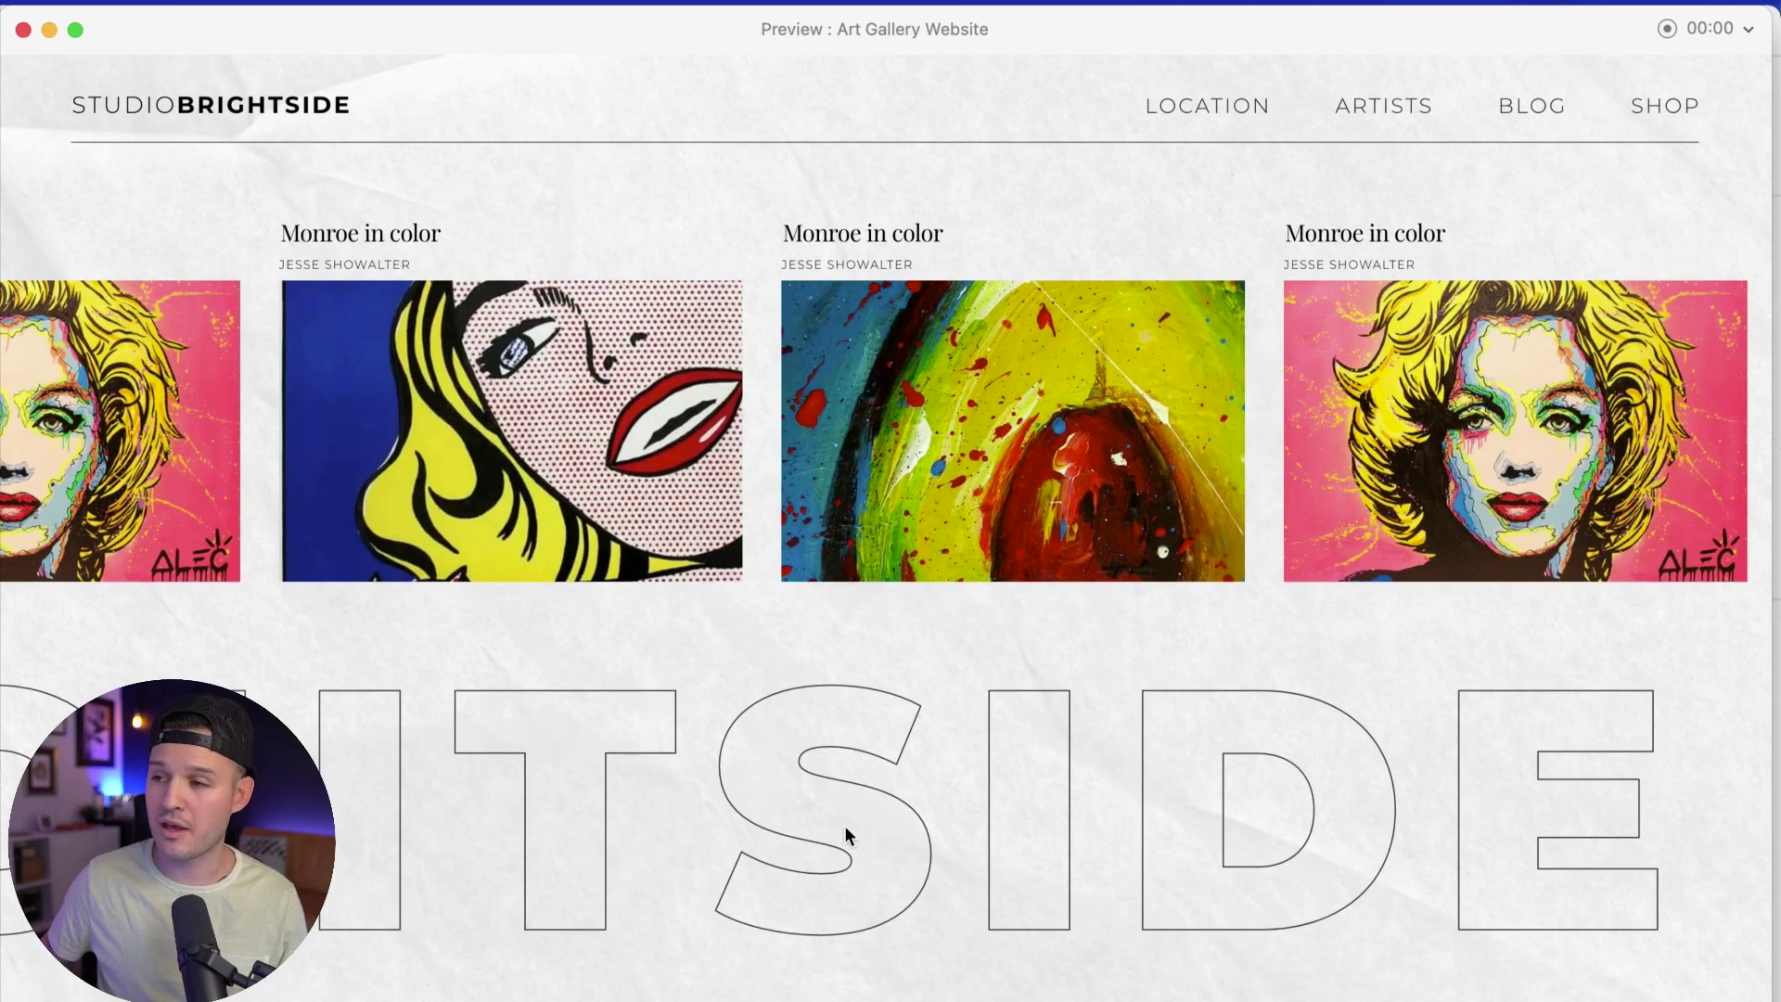